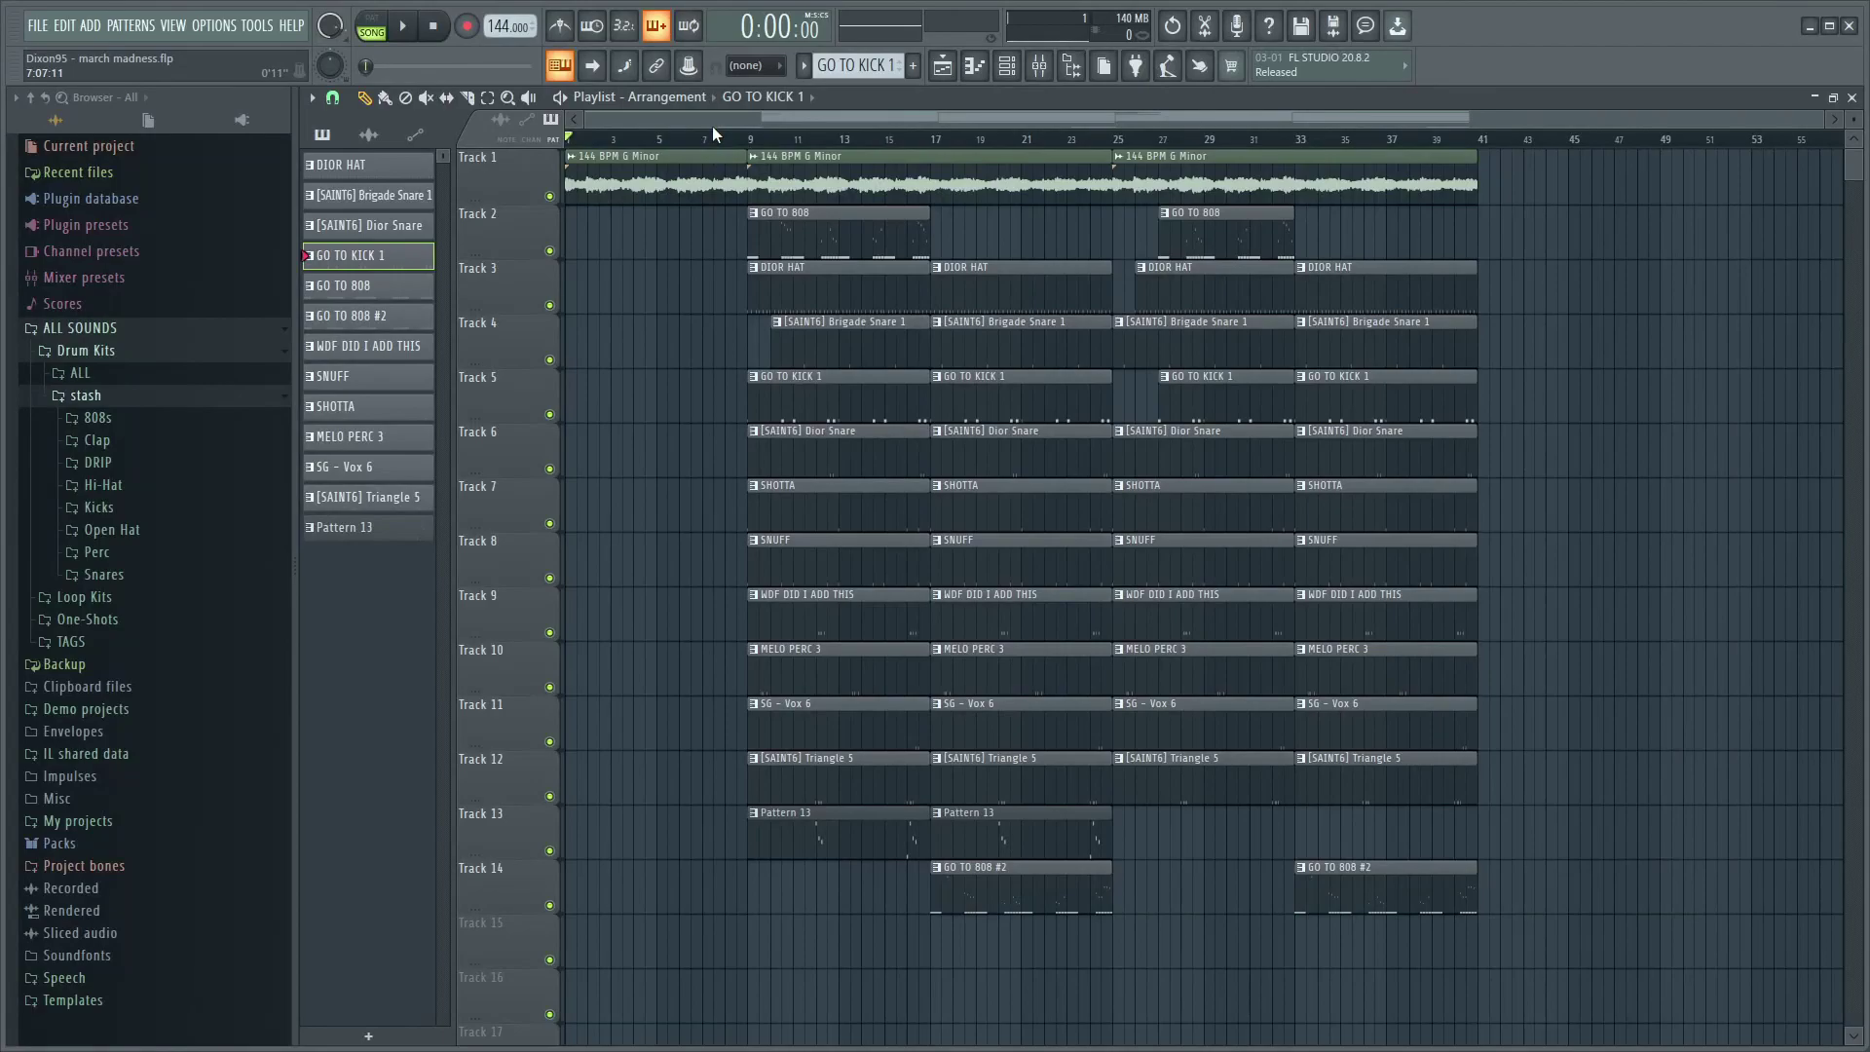
{"action": "mouse_move", "coordinate": [623, 121]}
{"action": "left_mouse_down"}
{"action": "mouse_move", "coordinate": [702, 120]}
{"action": "mouse_move", "coordinate": [604, 120]}
{"action": "left_mouse_up"}
{"action": "key", "text": "F9"}
{"action": "left_click", "coordinate": [626, 458]}
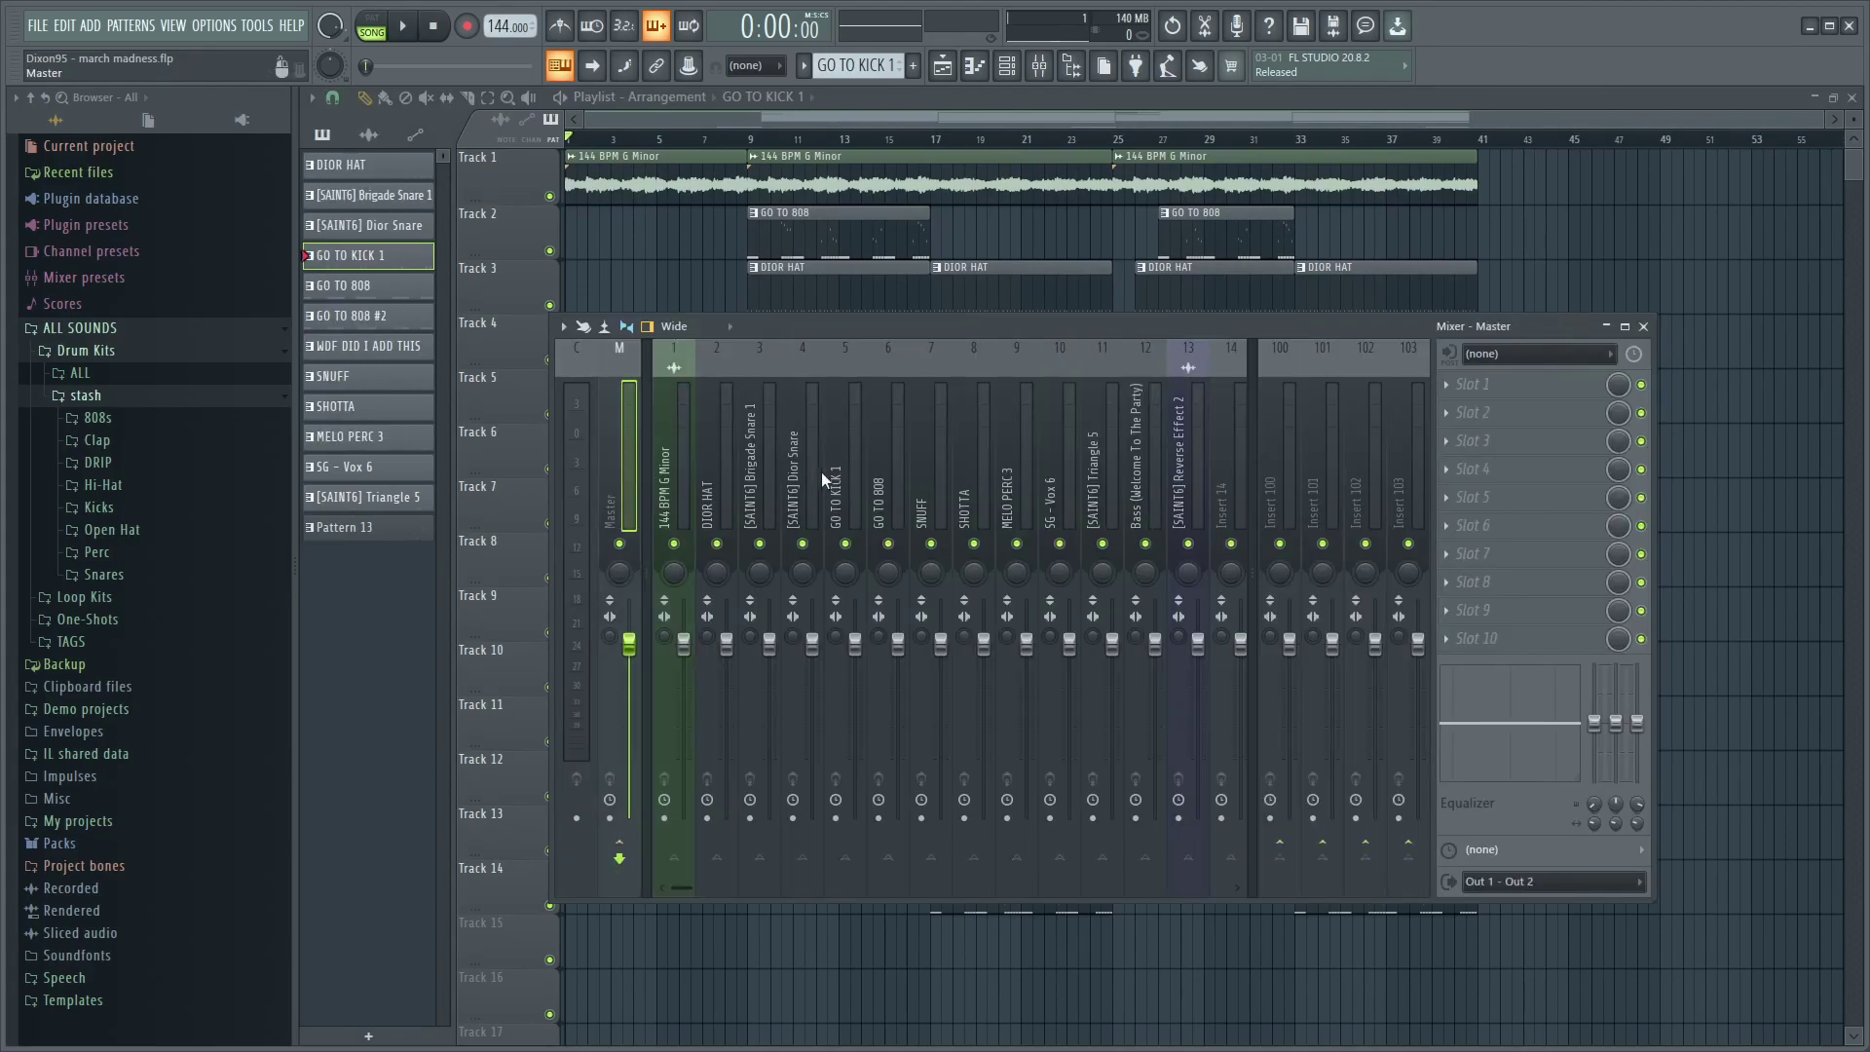
{"action": "key", "text": "F9"}
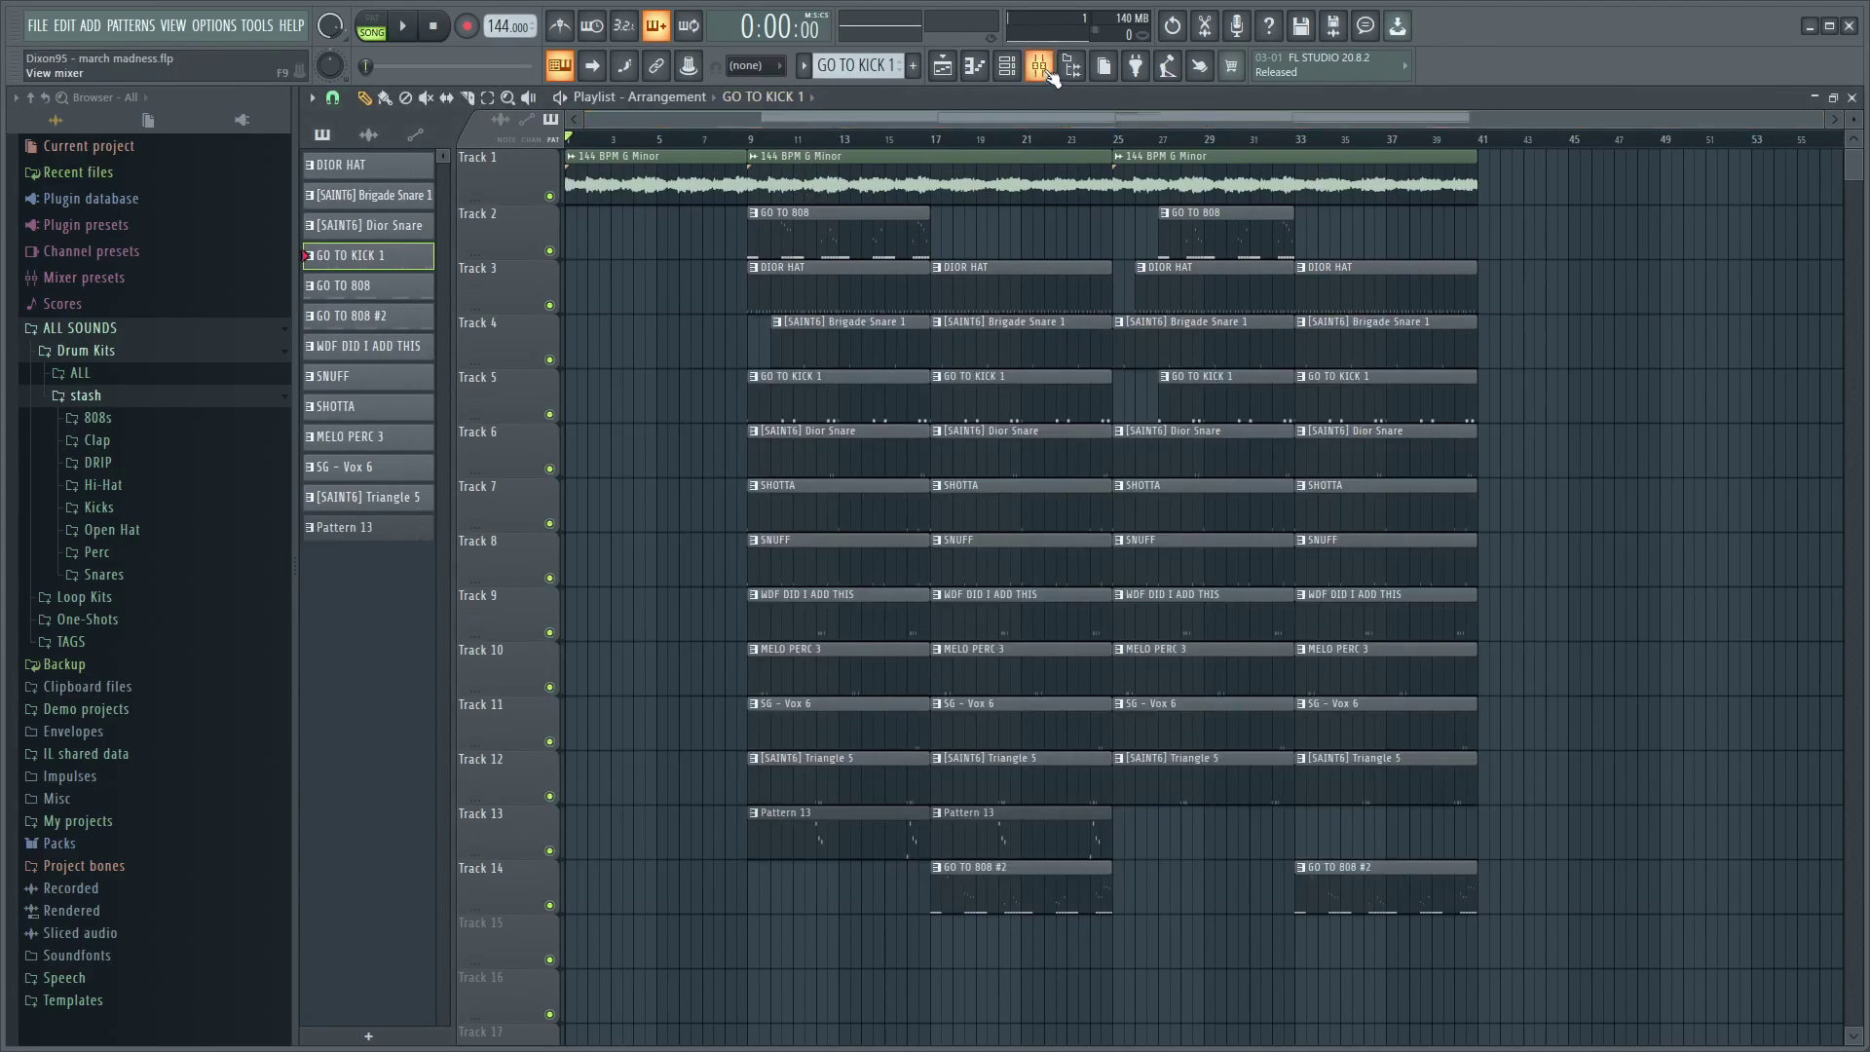
{"action": "key", "text": "F9"}
{"action": "left_click", "coordinate": [1039, 65]}
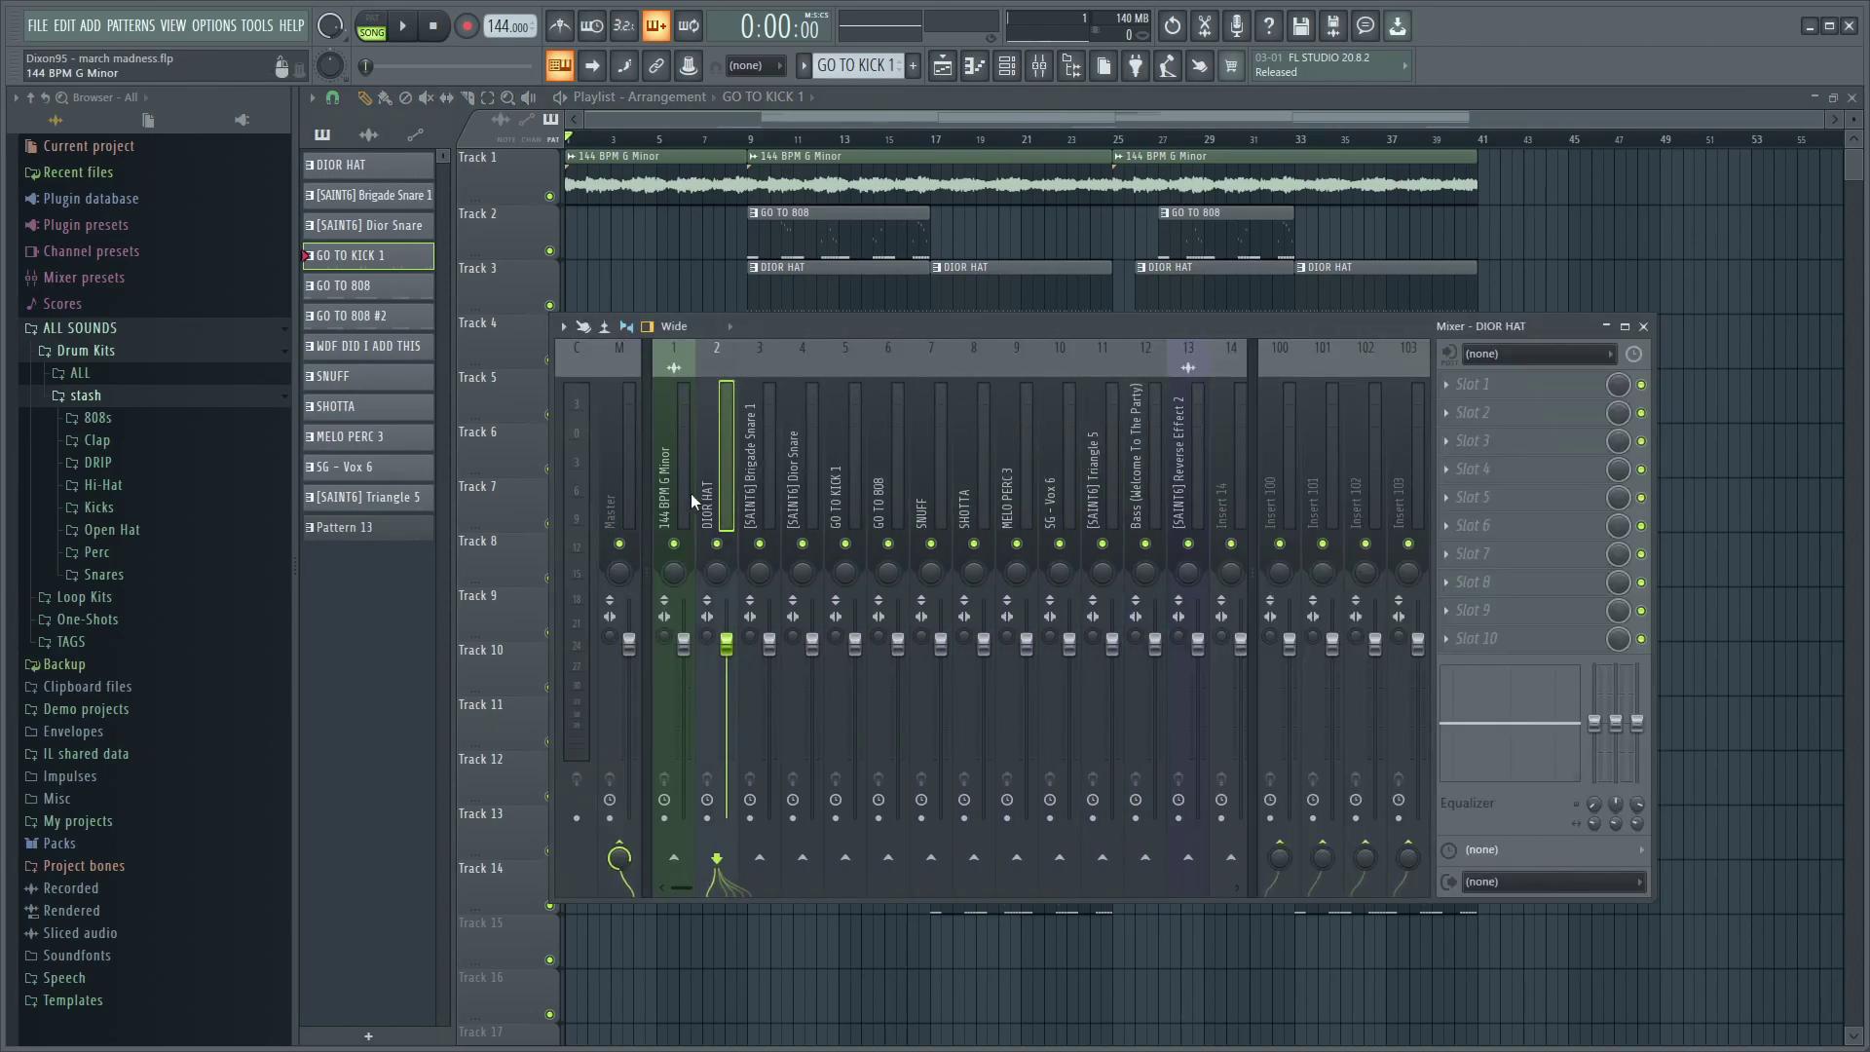
{"action": "left_click", "coordinate": [1061, 103]}
{"action": "key", "text": "F9"}
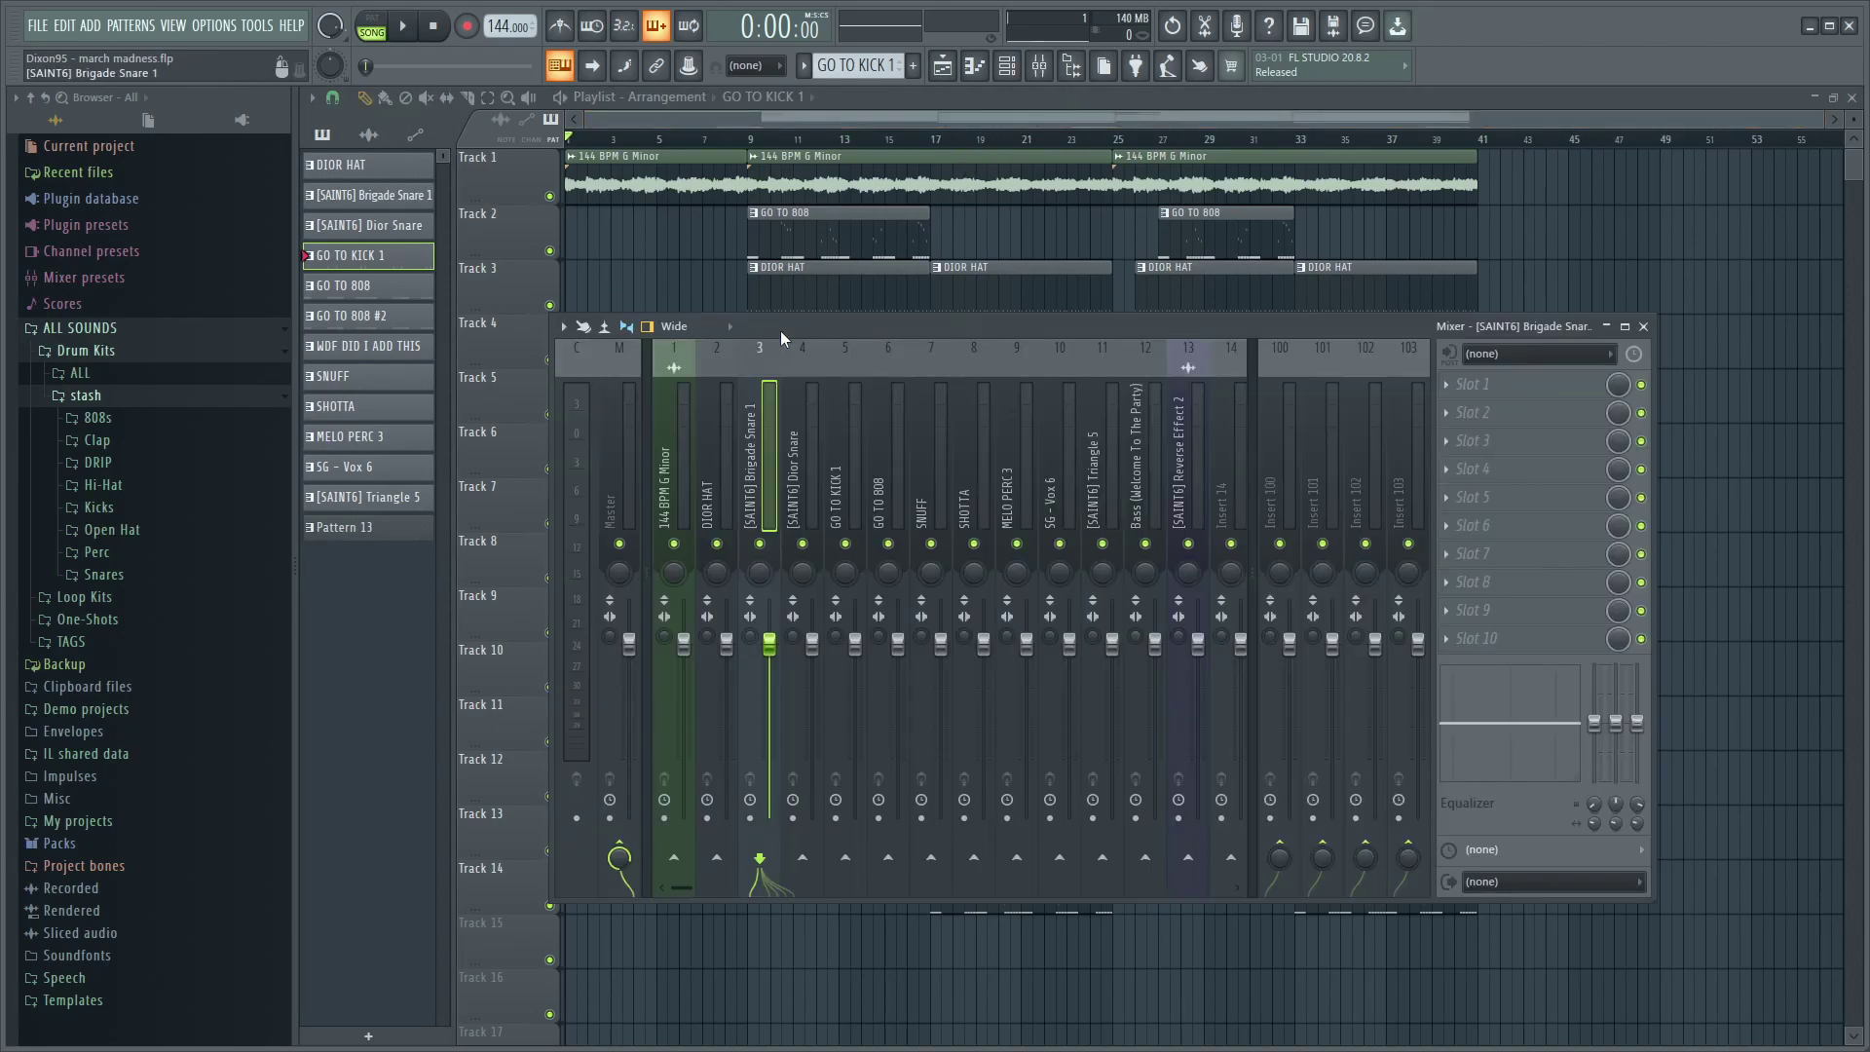
- Load Fruity Soft Clipper into effect slot 10 of the Master mixer track and move its window aside
{"action": "left_click", "coordinate": [621, 447]}
{"action": "left_click", "coordinate": [1475, 638]}
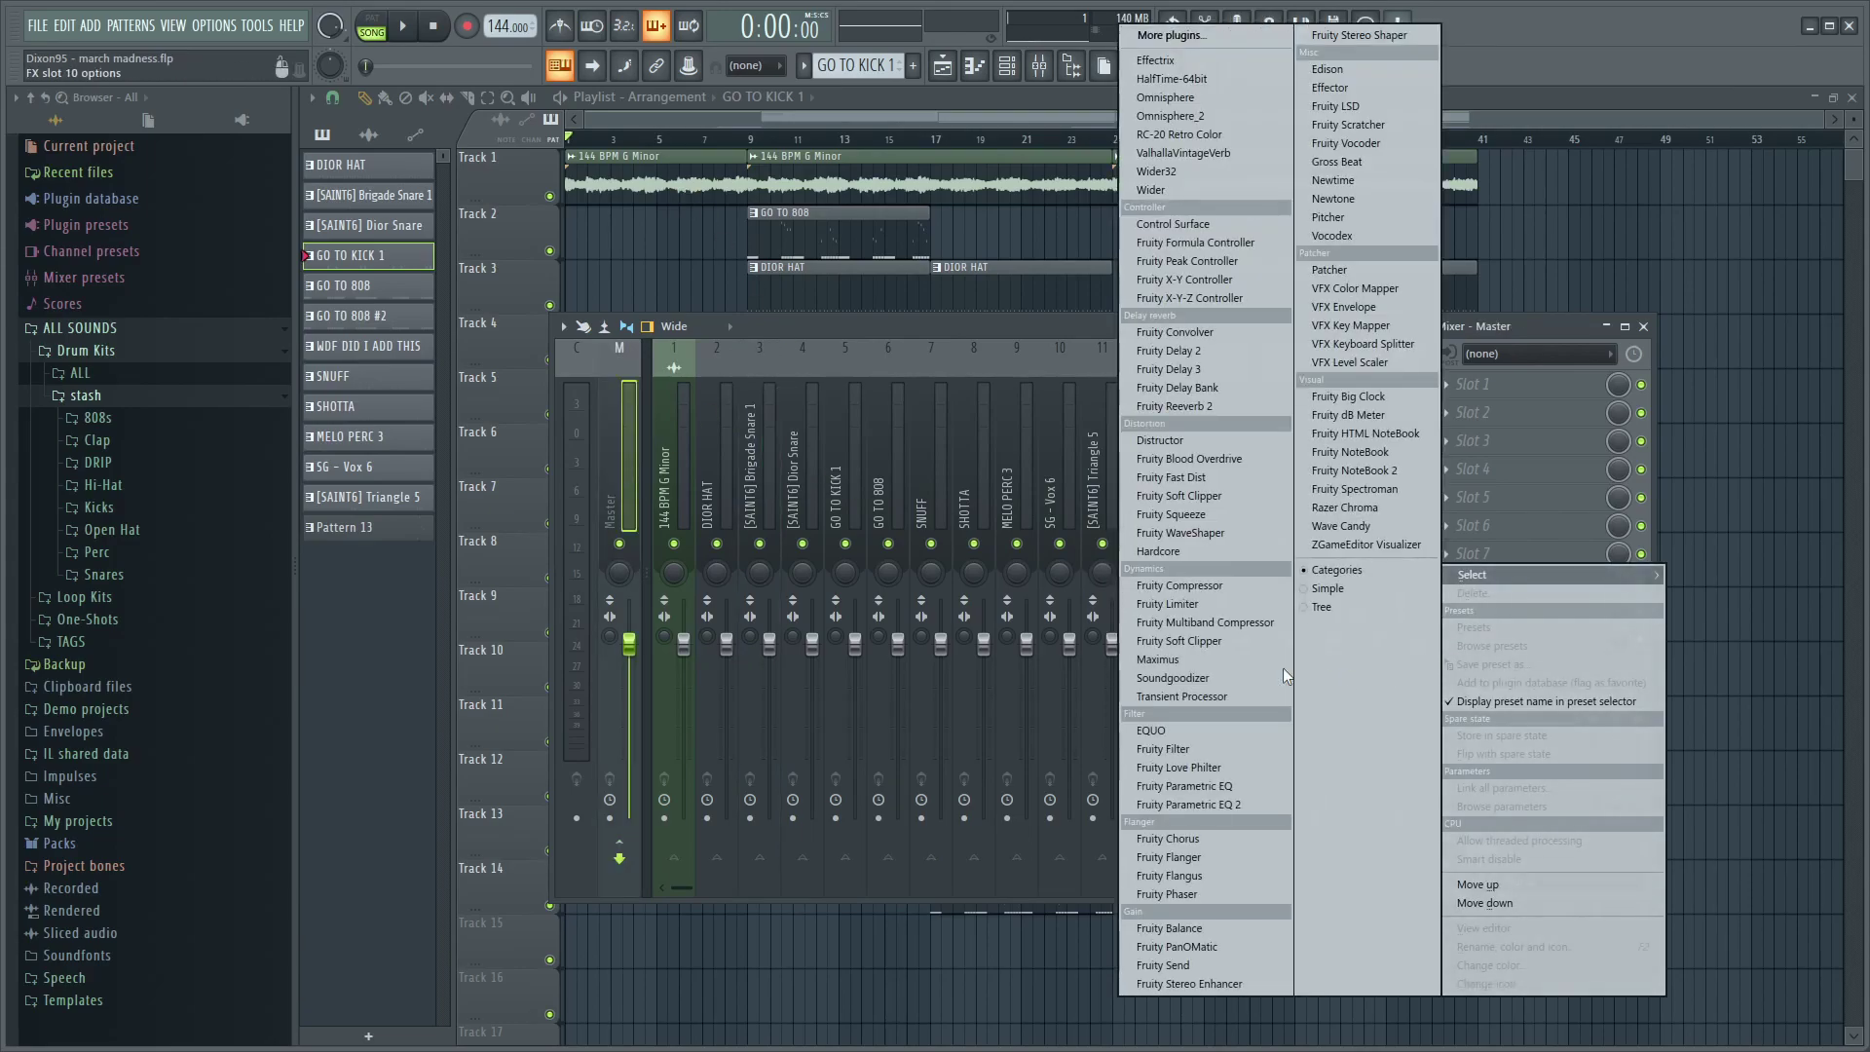
{"action": "left_click", "coordinate": [1226, 645]}
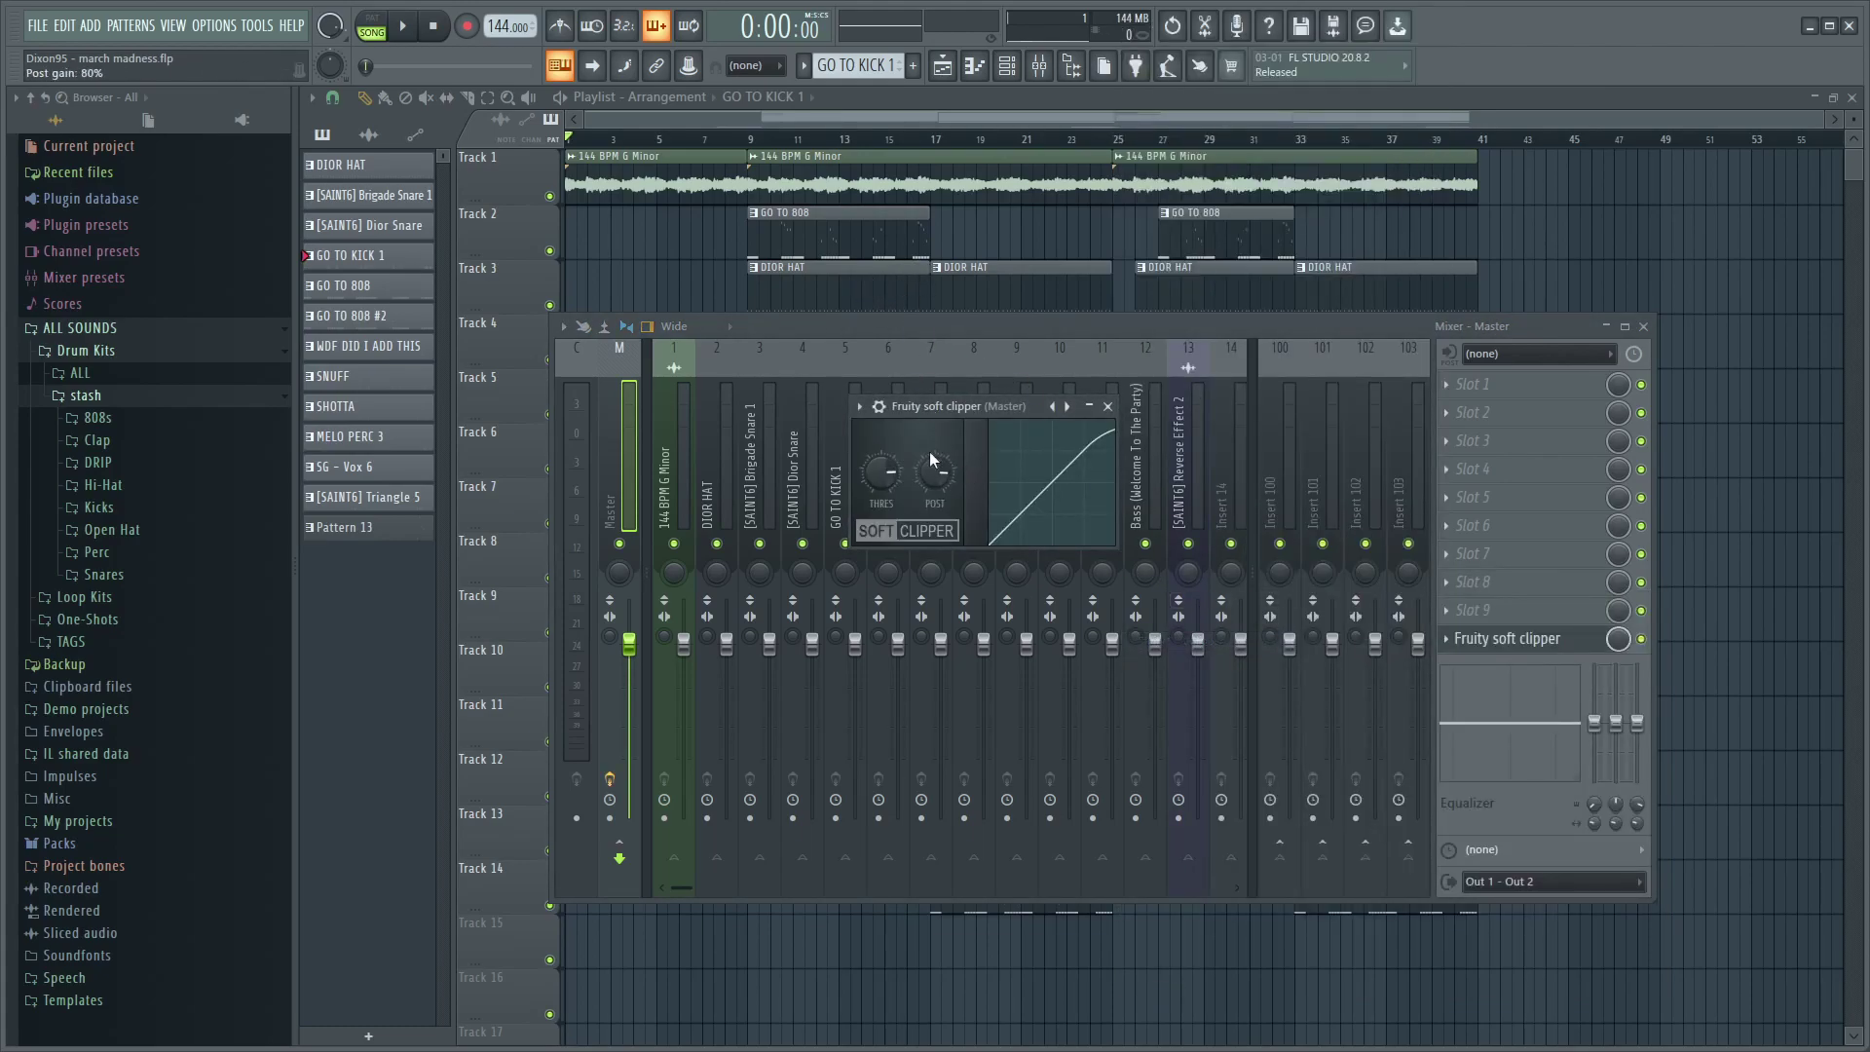
{"action": "left_click_drag", "start_coordinate": [946, 407], "coordinate": [1009, 378]}
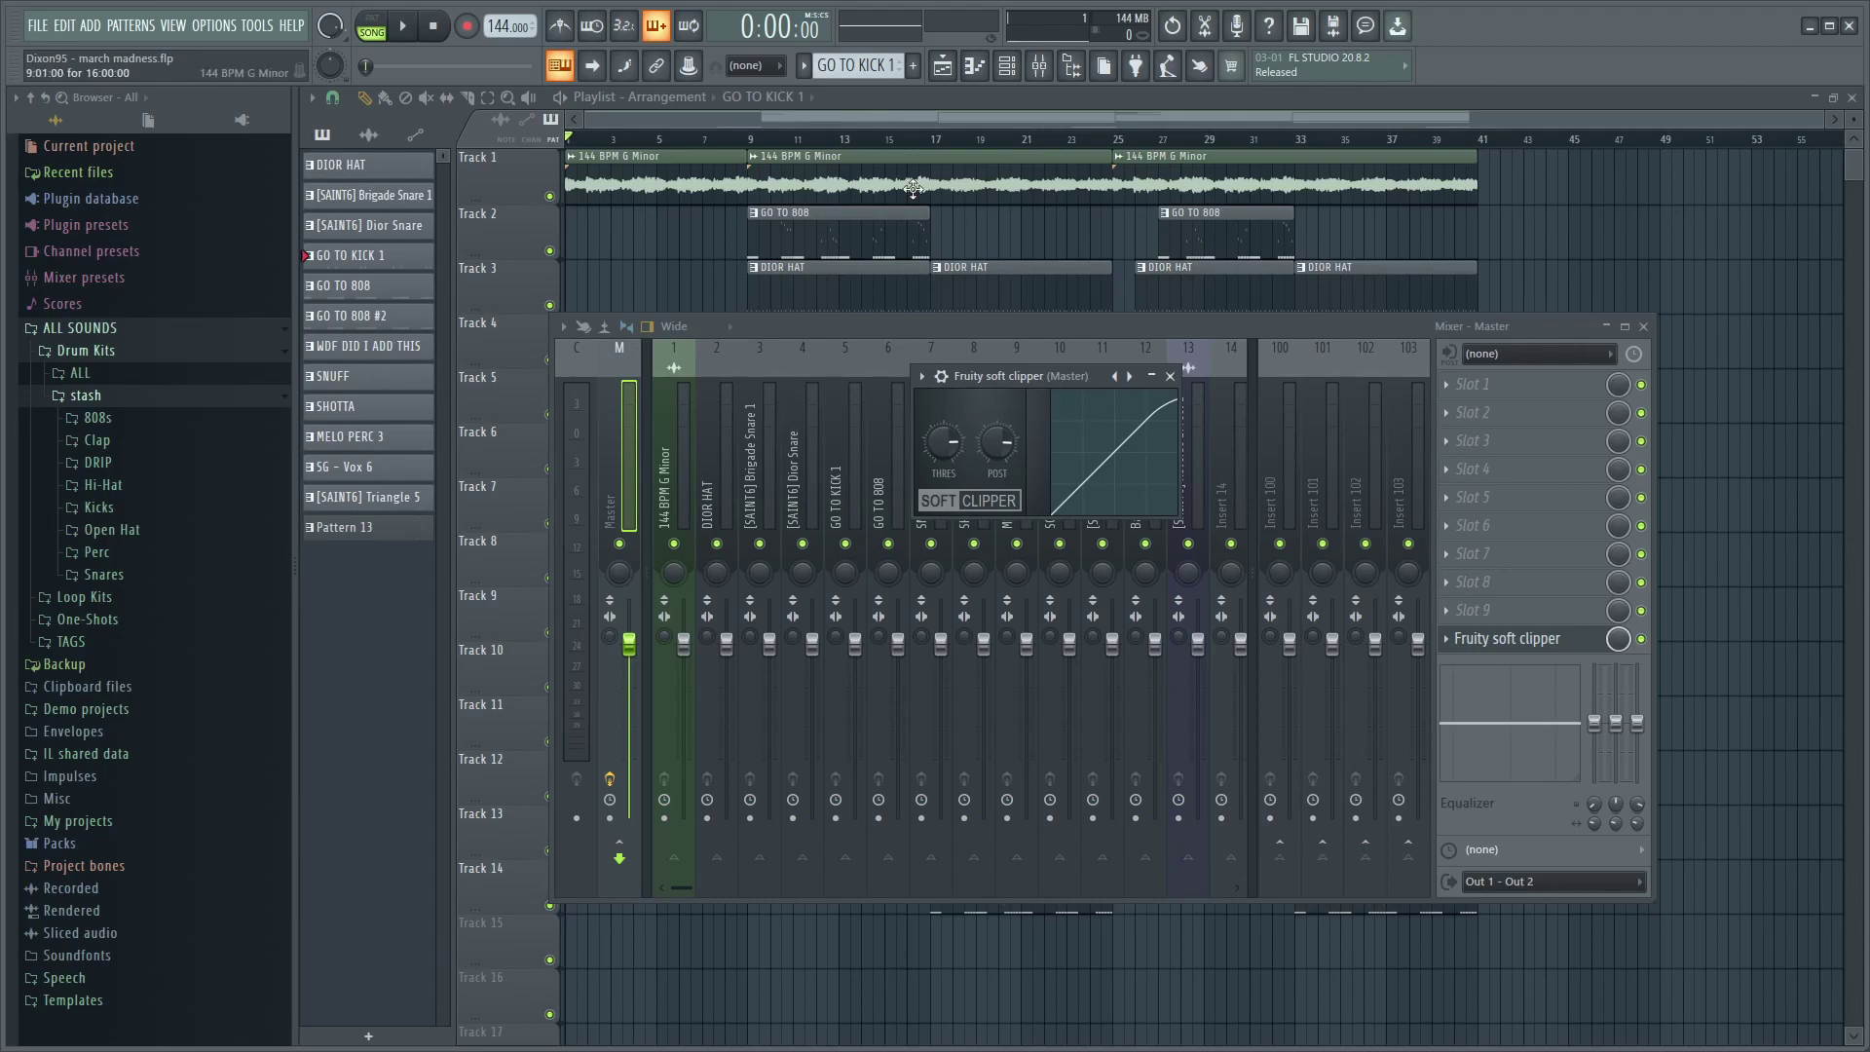
{"action": "left_click", "coordinate": [820, 111]}
{"action": "left_click", "coordinate": [754, 141]}
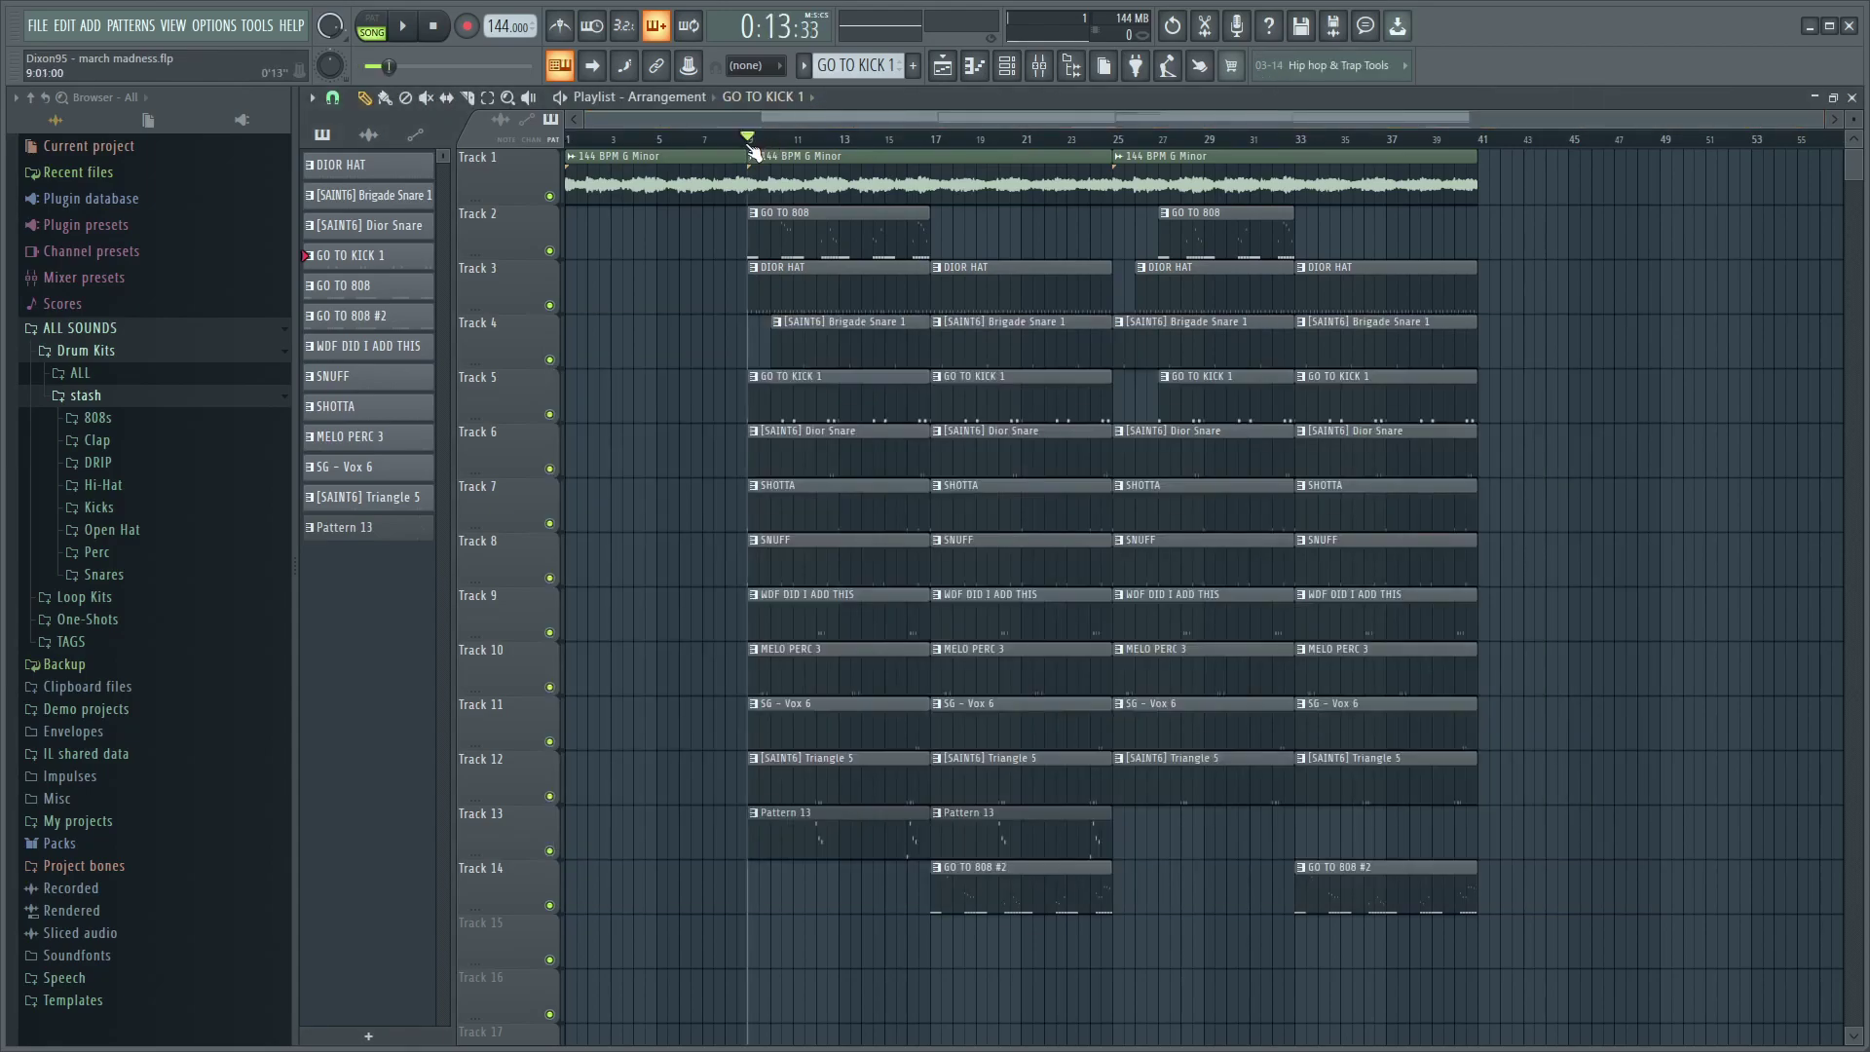
{"action": "left_click_drag", "start_coordinate": [752, 144], "coordinate": [730, 150]}
{"action": "left_click", "coordinate": [1039, 65]}
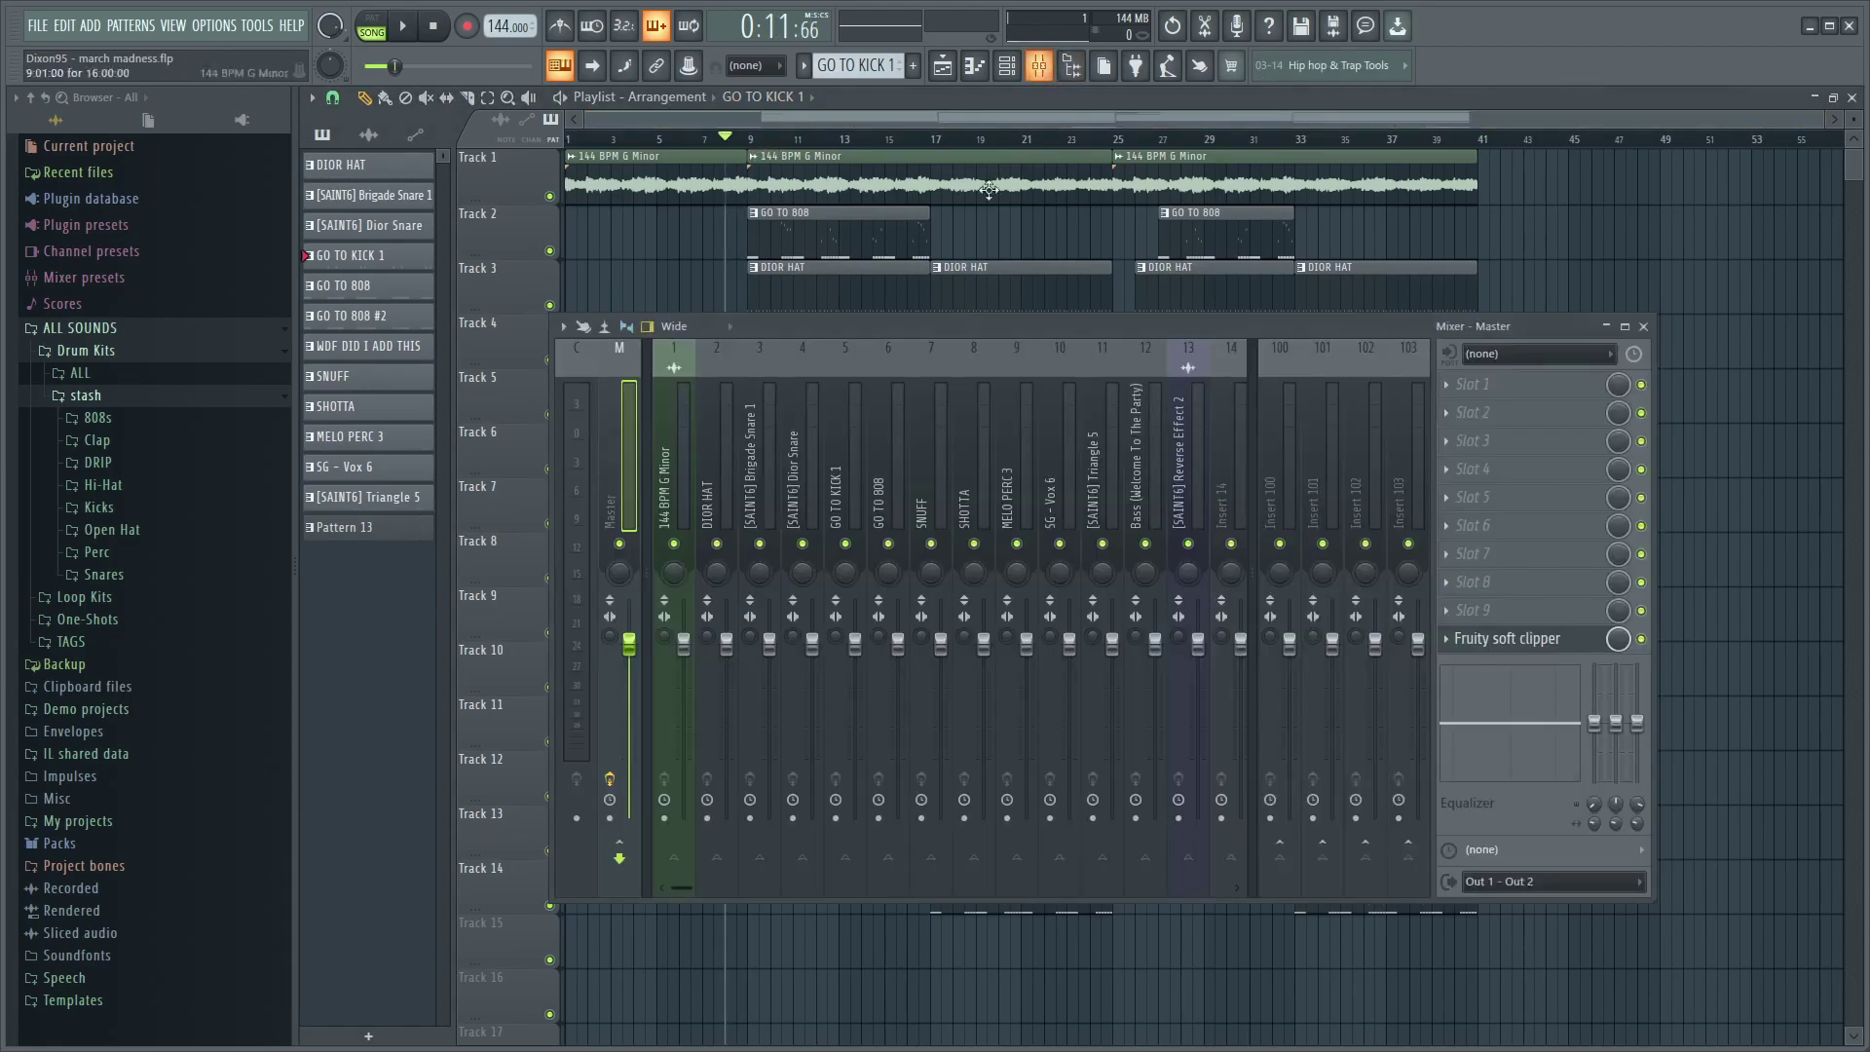
{"action": "left_click", "coordinate": [692, 470]}
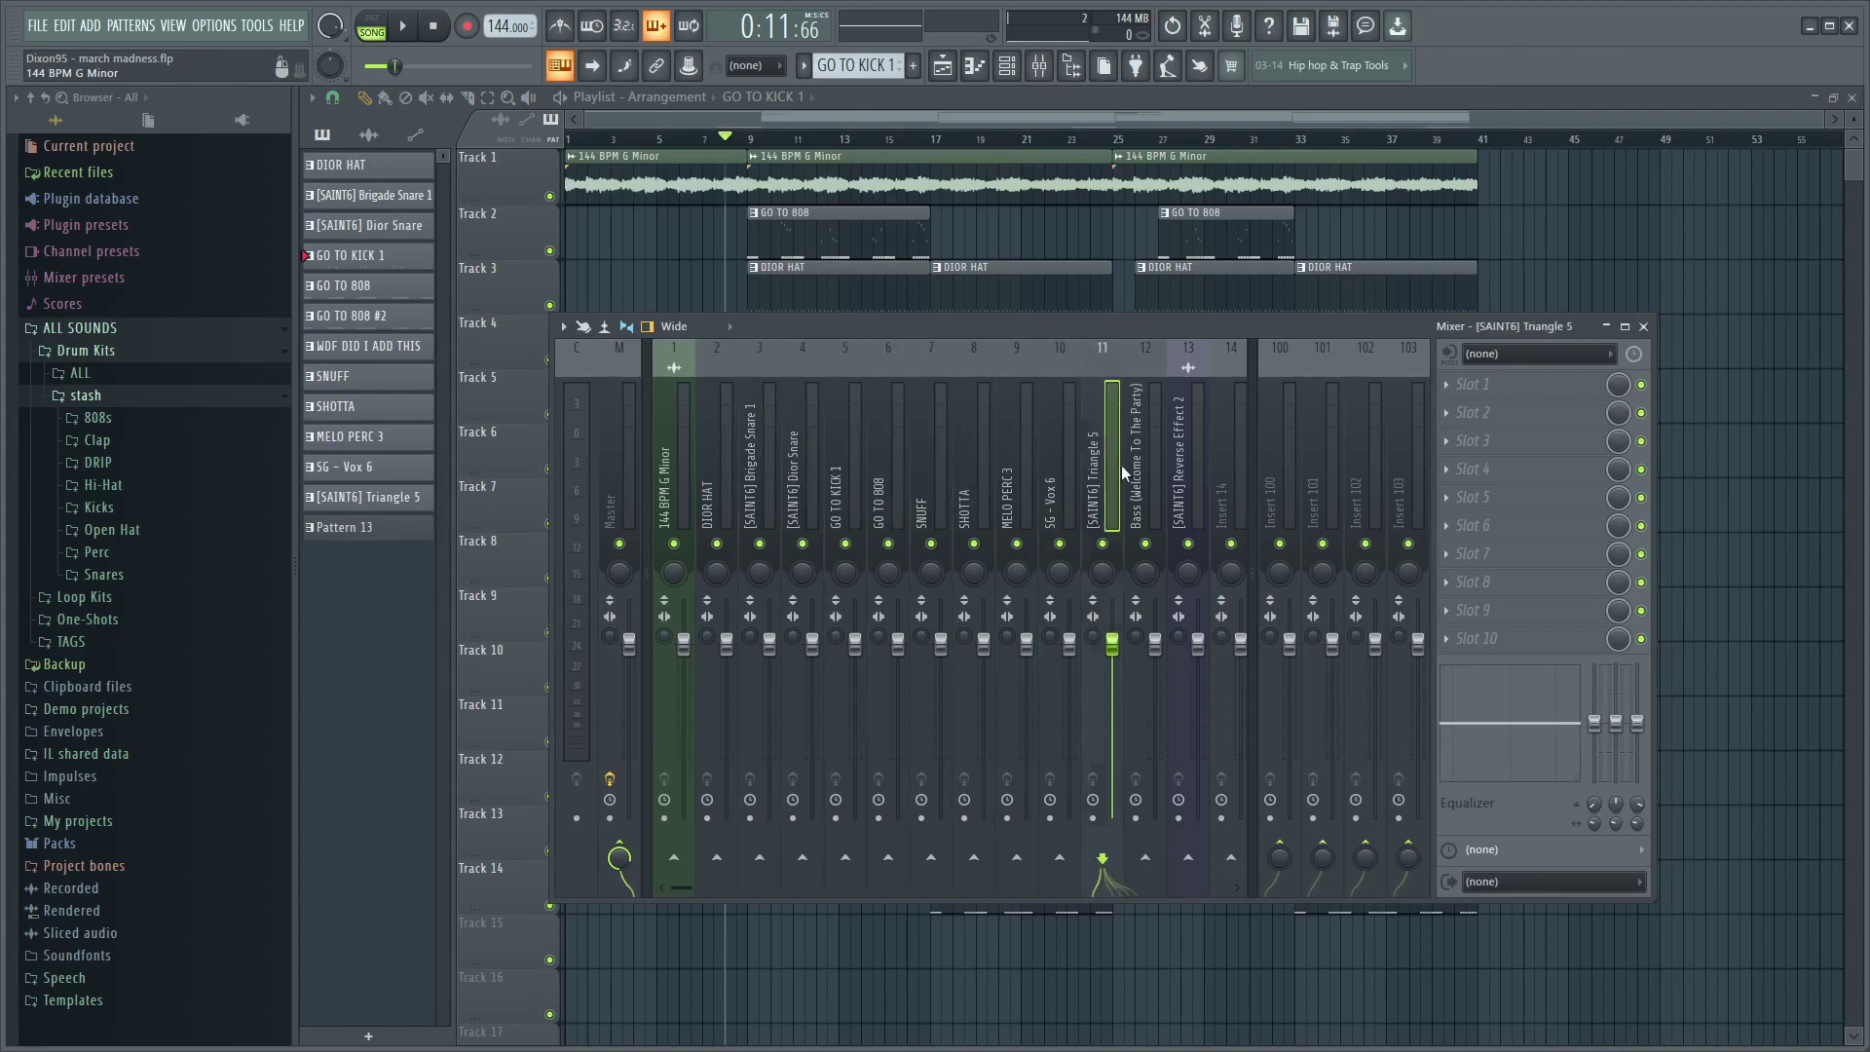
{"action": "left_click", "coordinate": [1011, 67]}
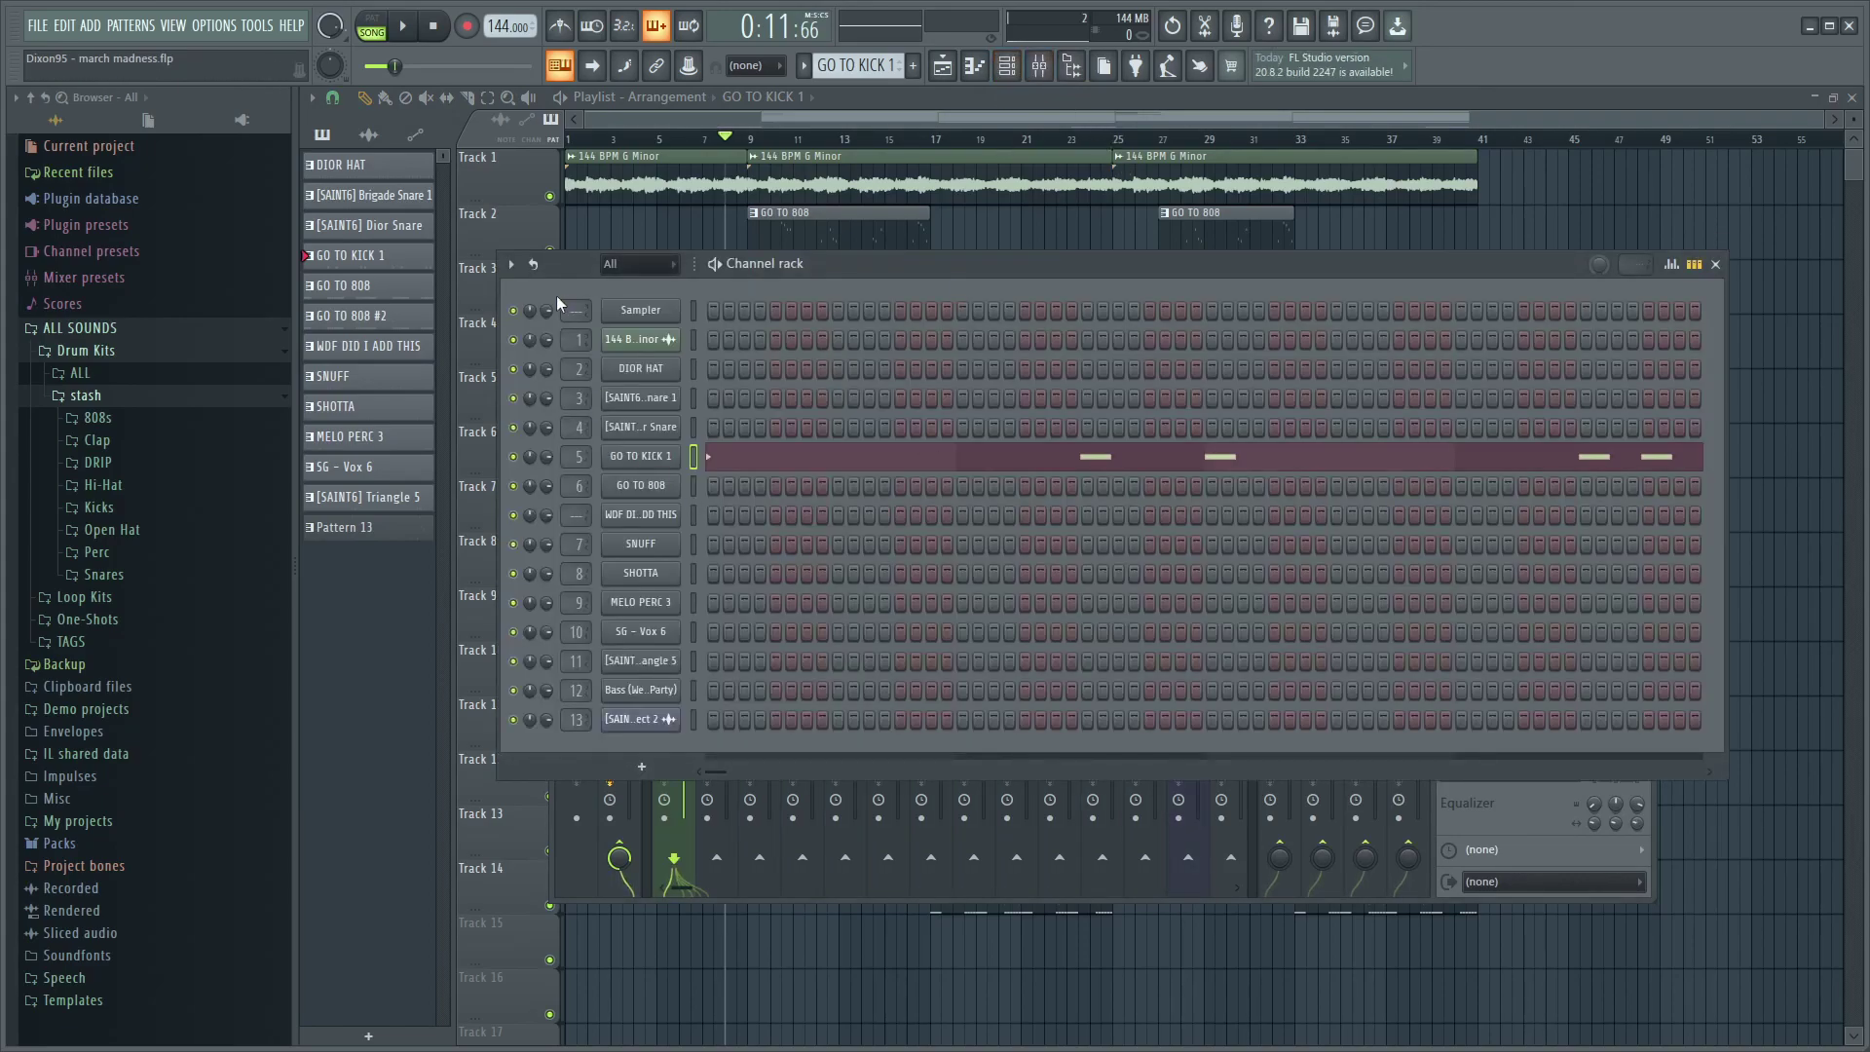
- Play the arrangement from bar 9 to hear the unmixed beat, and stop playback
{"action": "left_click", "coordinate": [750, 139]}
{"action": "key", "text": "space"}
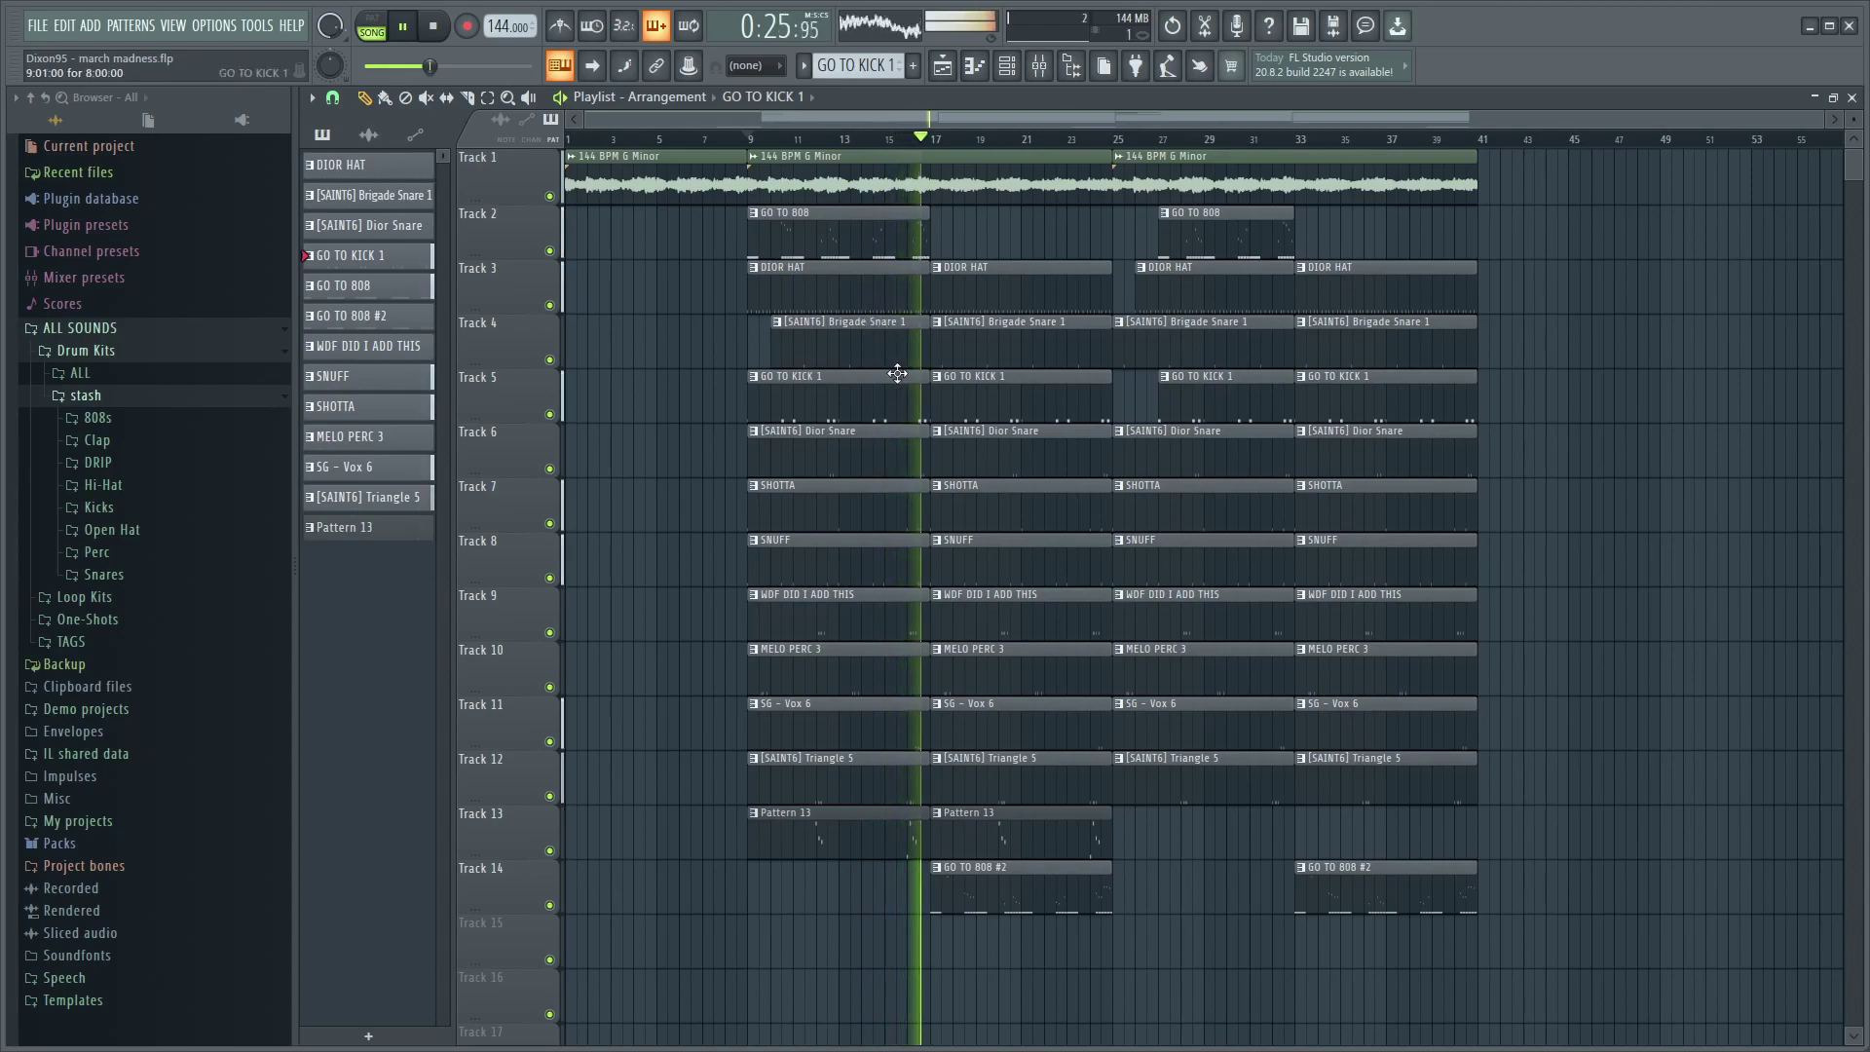
{"action": "key", "text": "space"}
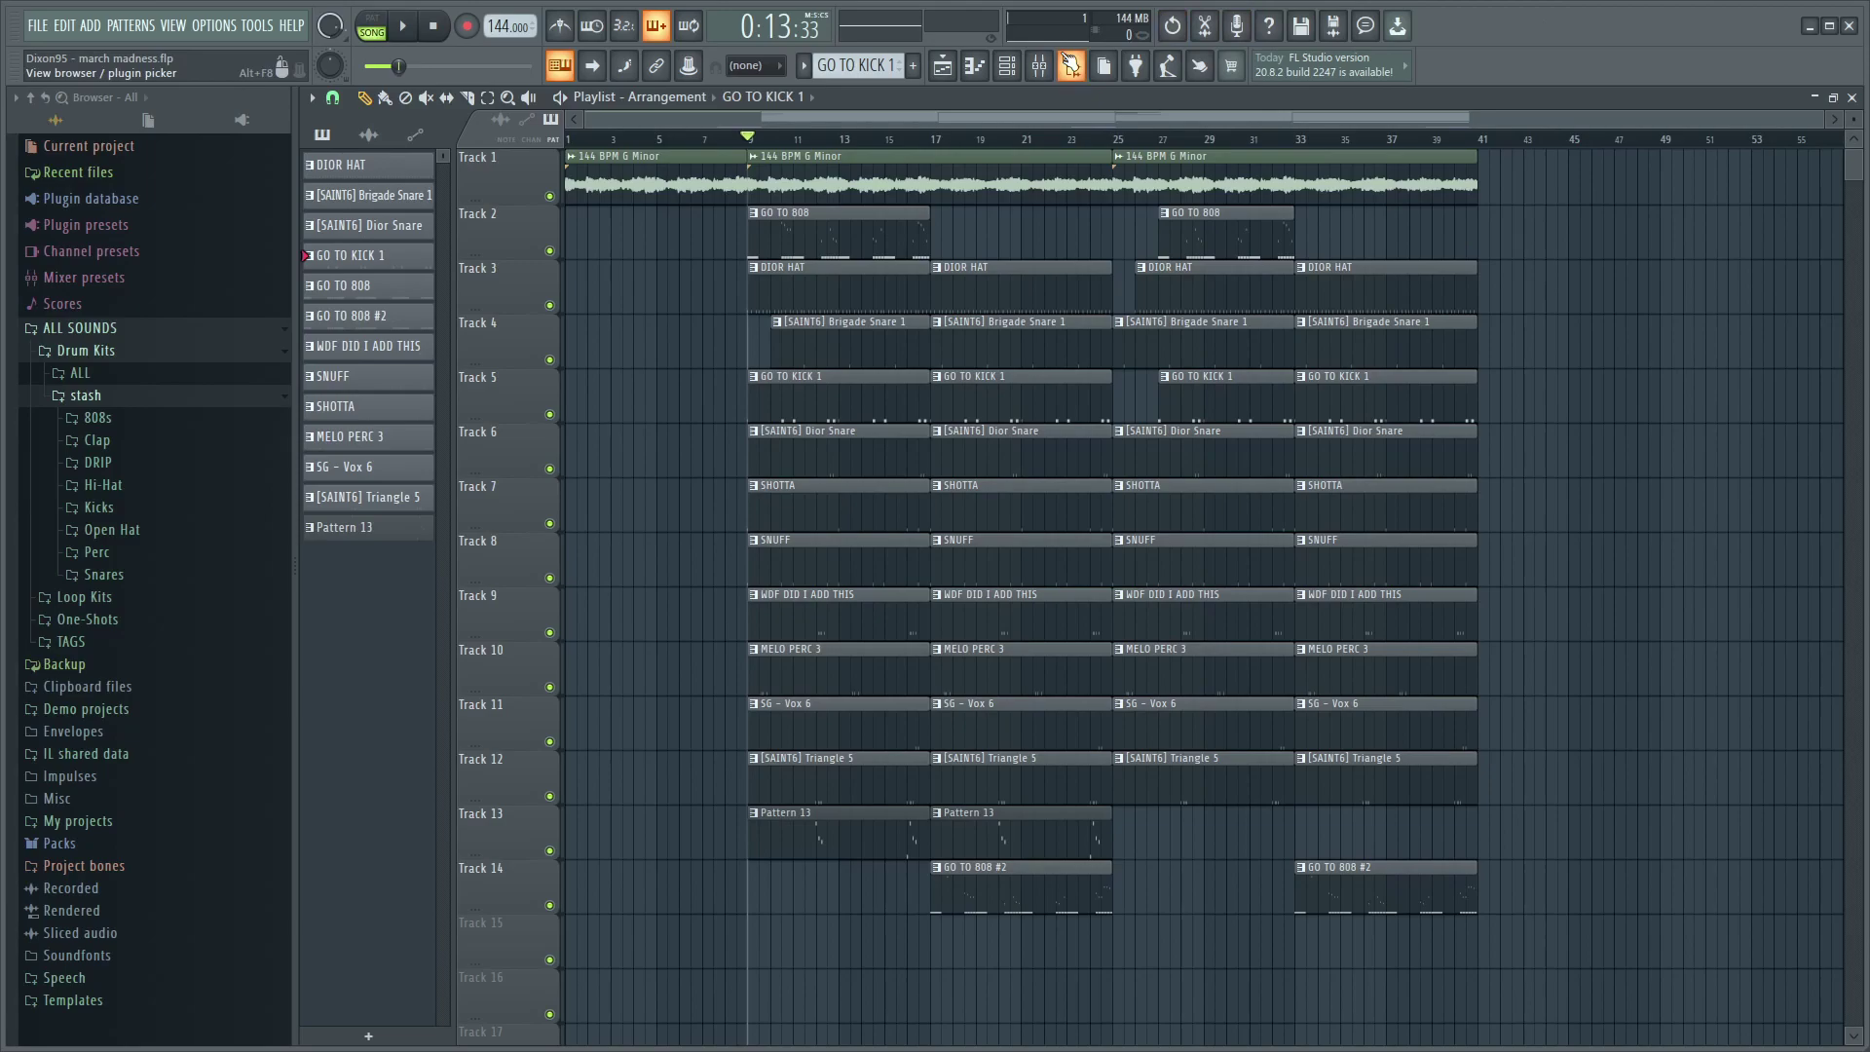
- Select the 144 BPM G Minor track in the mixer and play the beat from bar 9 to check the track levels
{"action": "left_click", "coordinate": [1039, 65]}
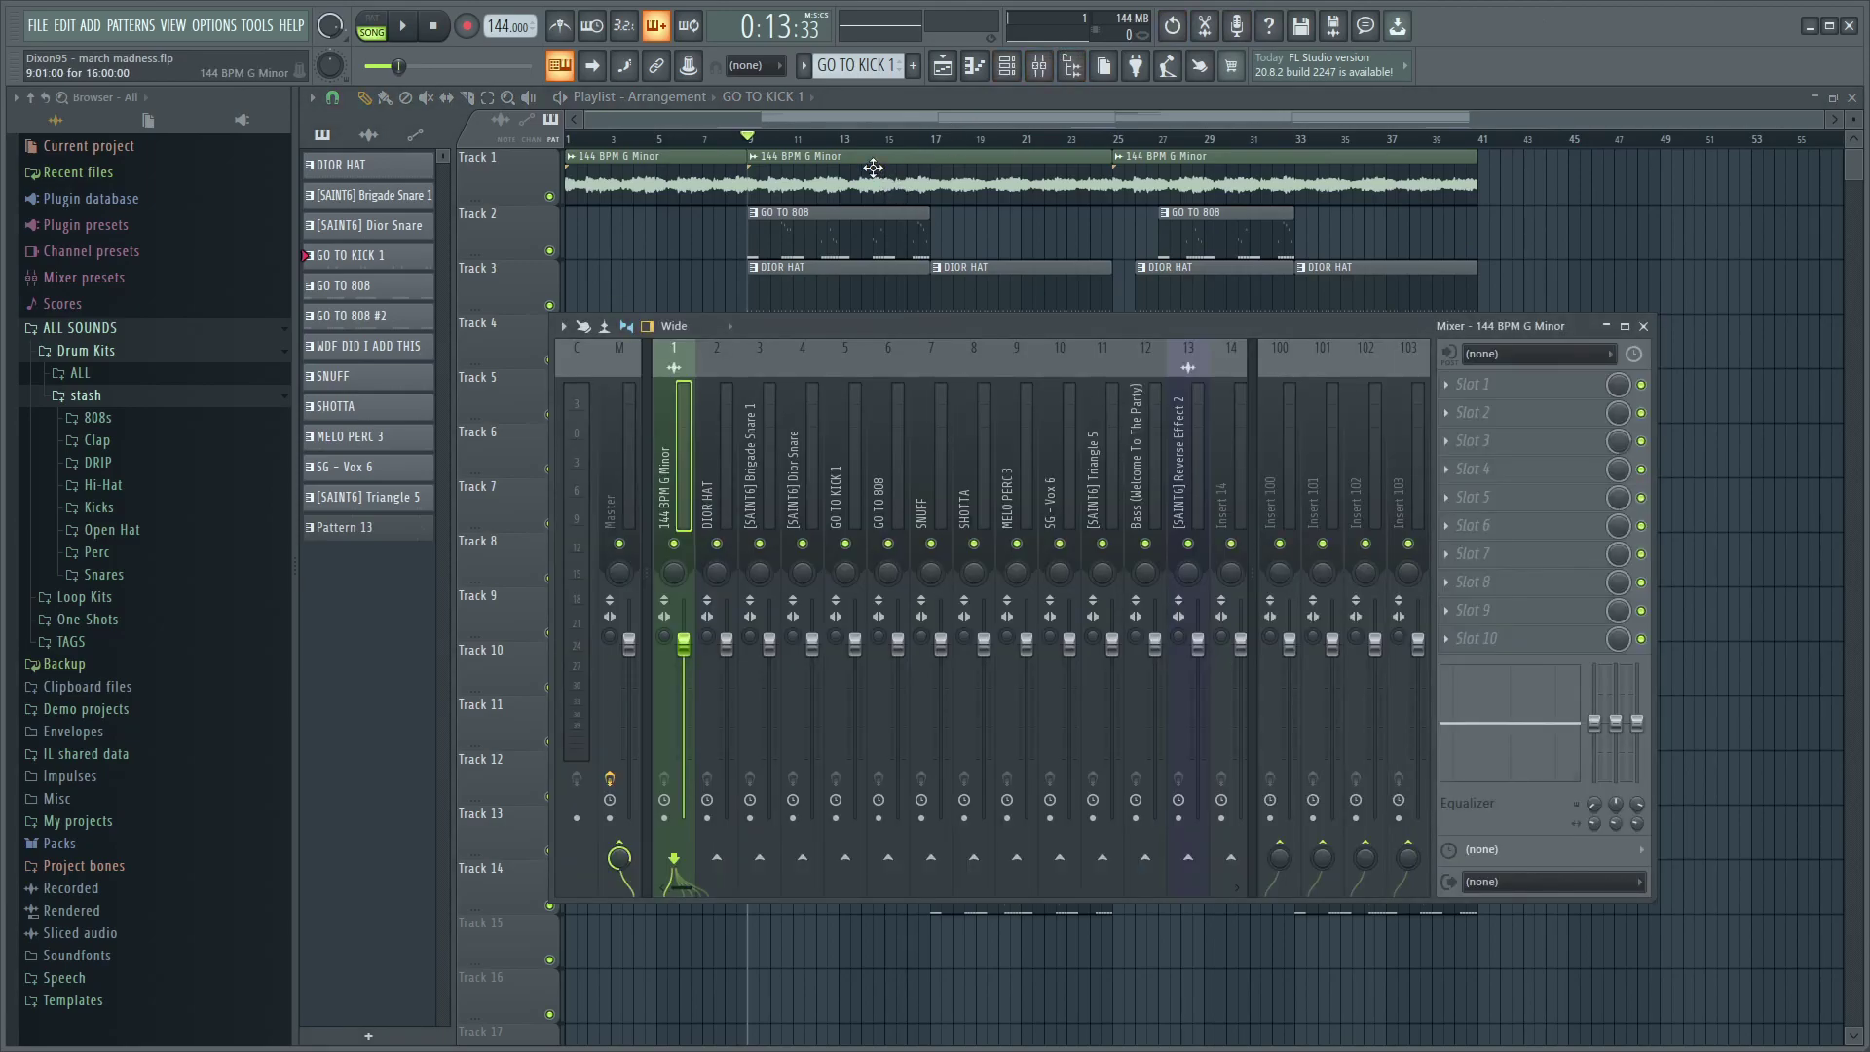
{"action": "left_click_drag", "start_coordinate": [737, 470], "coordinate": [506, 499]}
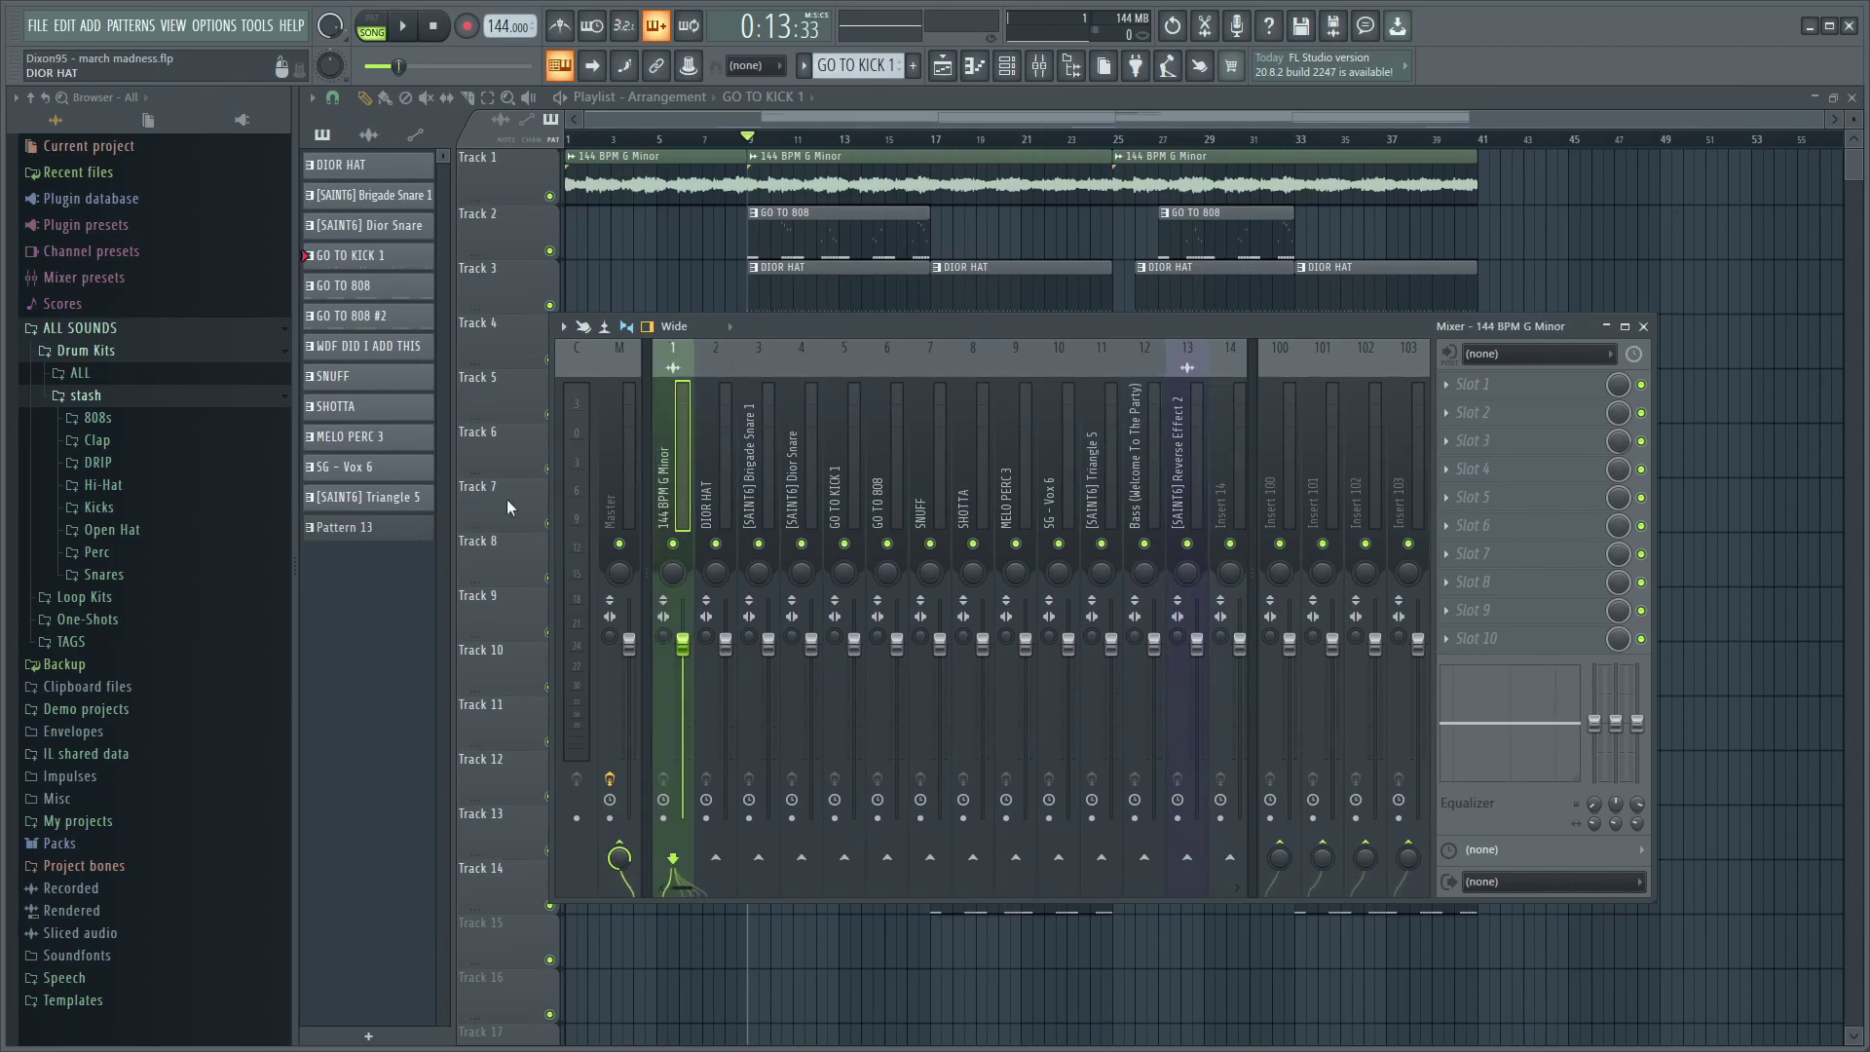
{"action": "left_click", "coordinate": [633, 459]}
{"action": "left_click", "coordinate": [680, 470]}
{"action": "left_click", "coordinate": [633, 498]}
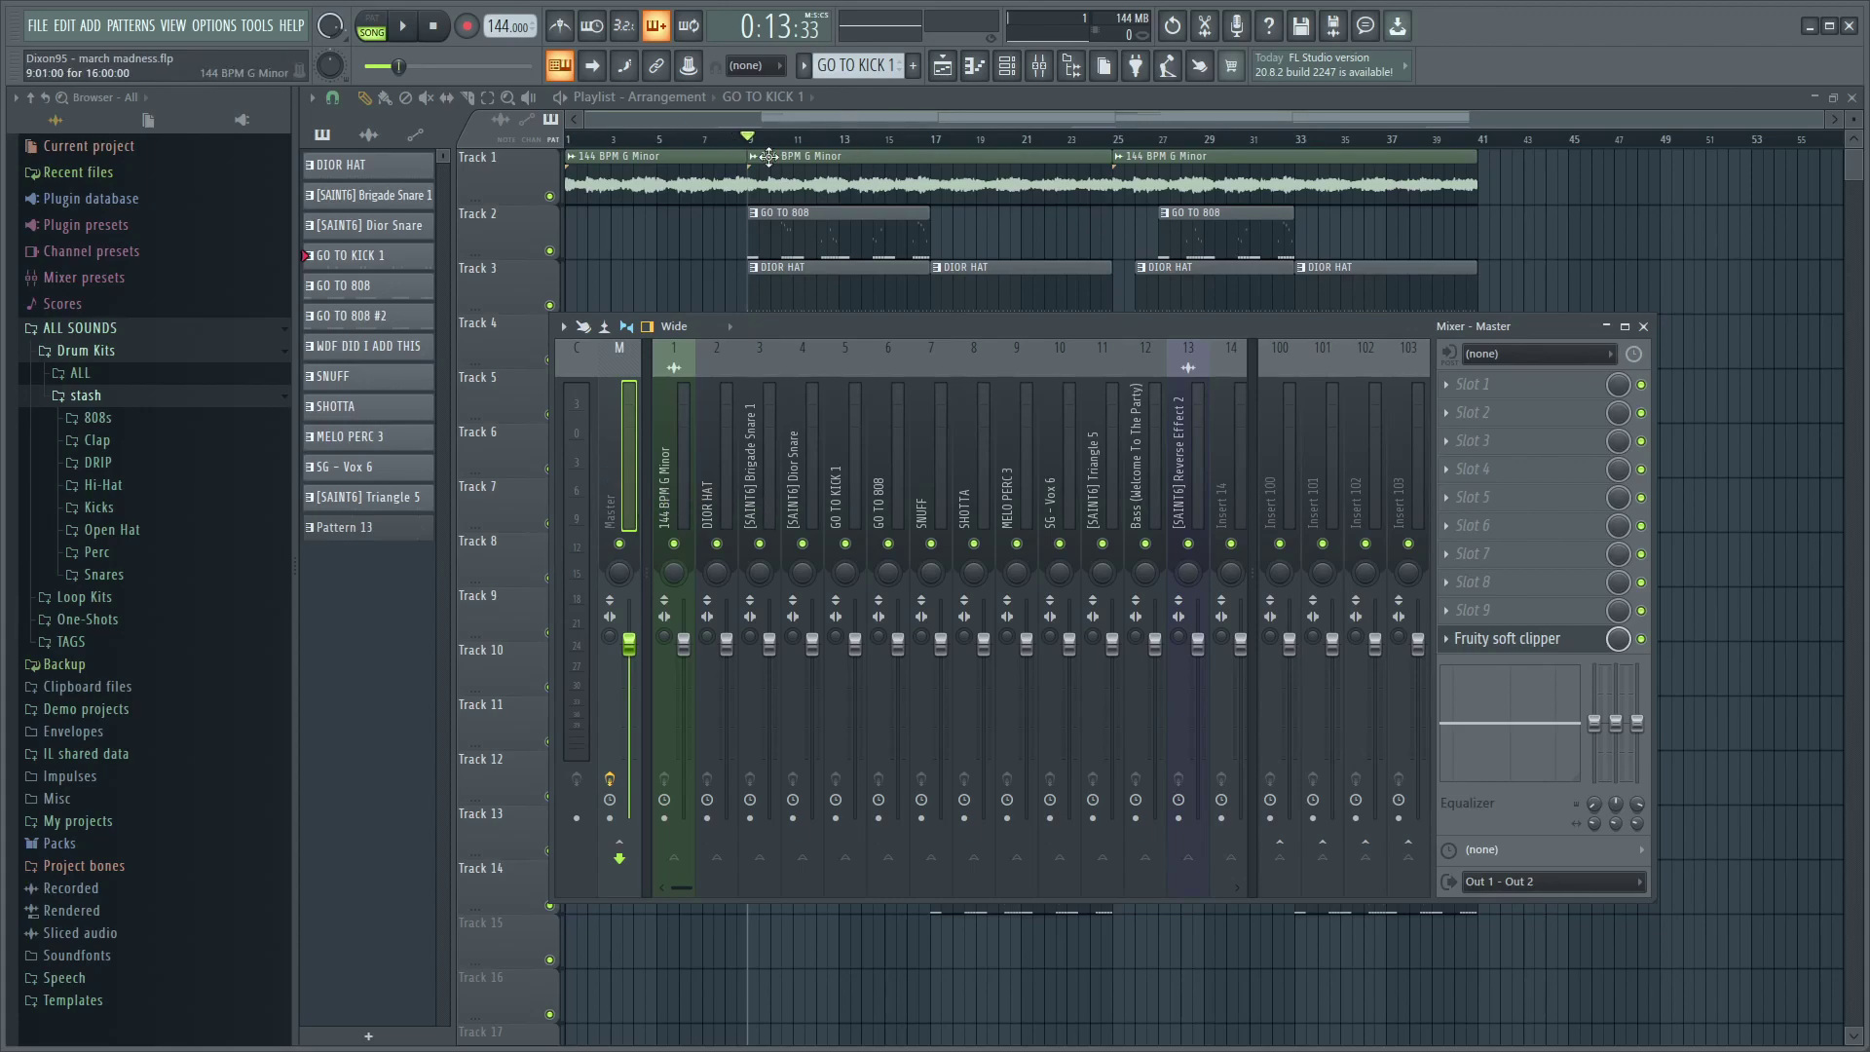
{"action": "left_click", "coordinate": [674, 457]}
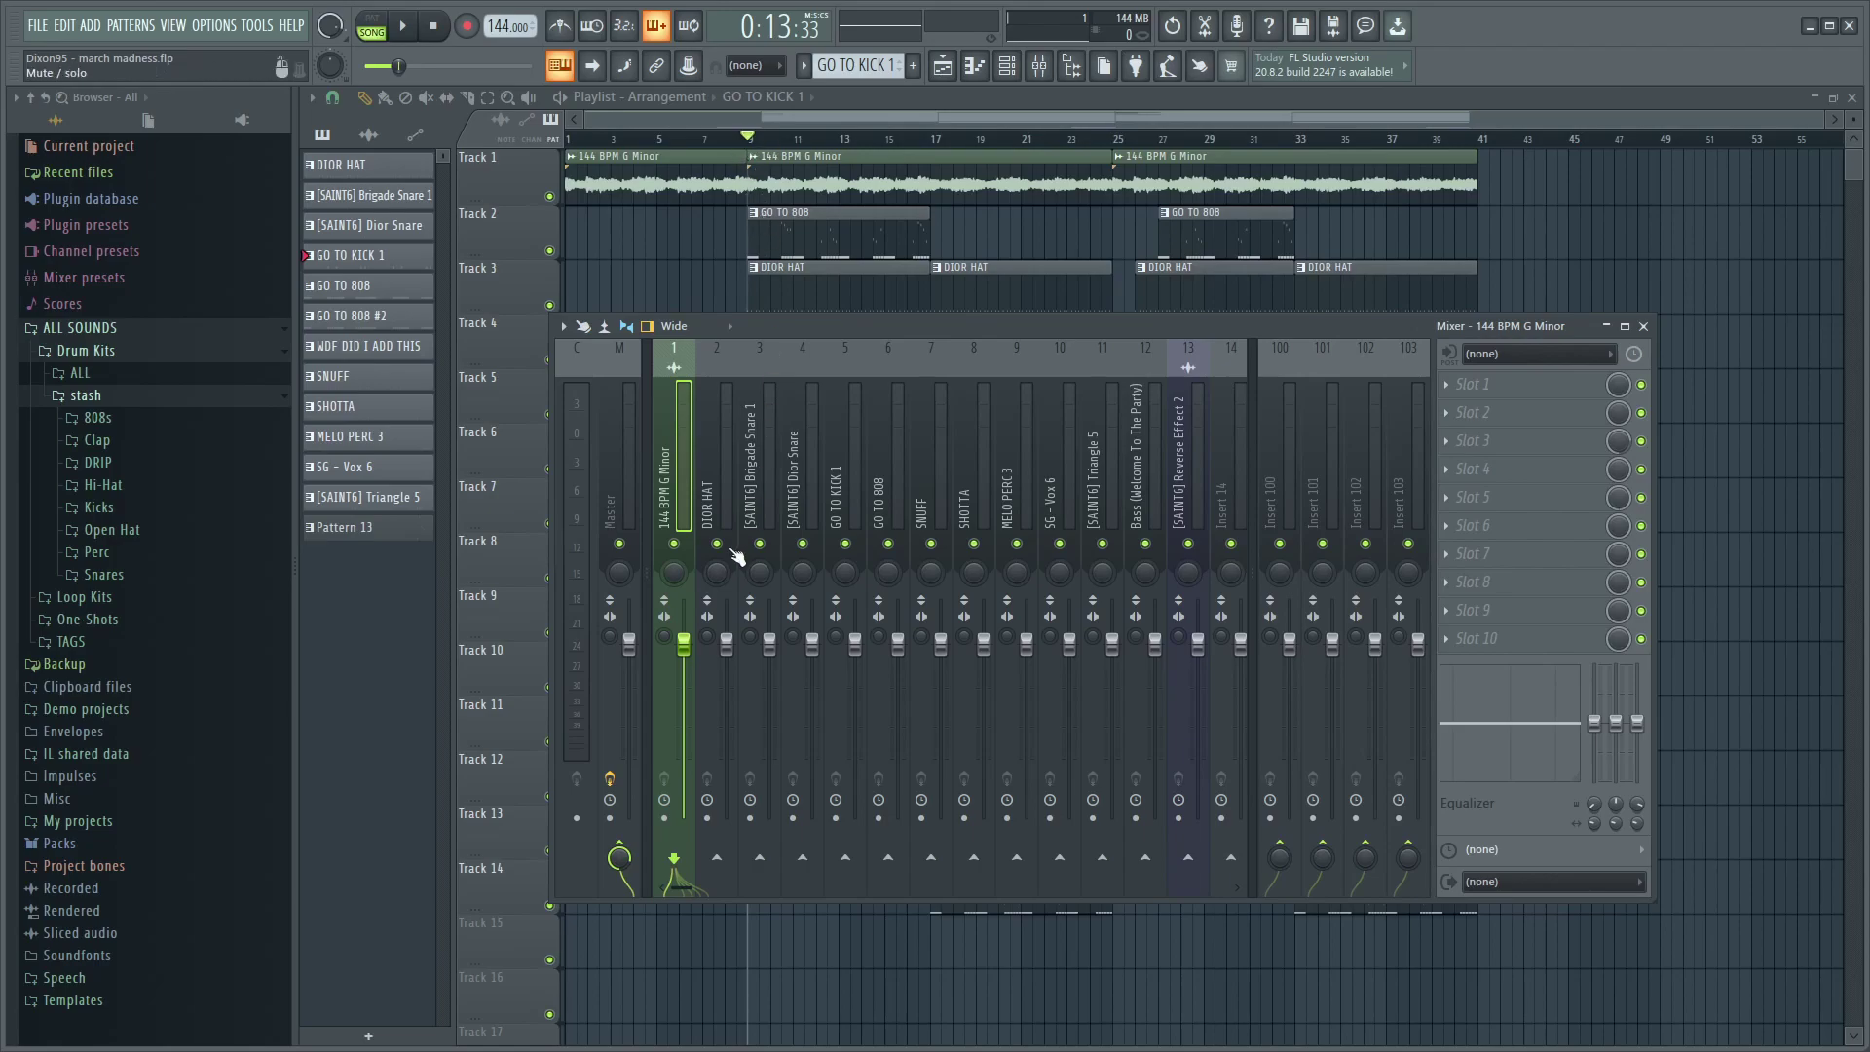
{"action": "key", "text": "space"}
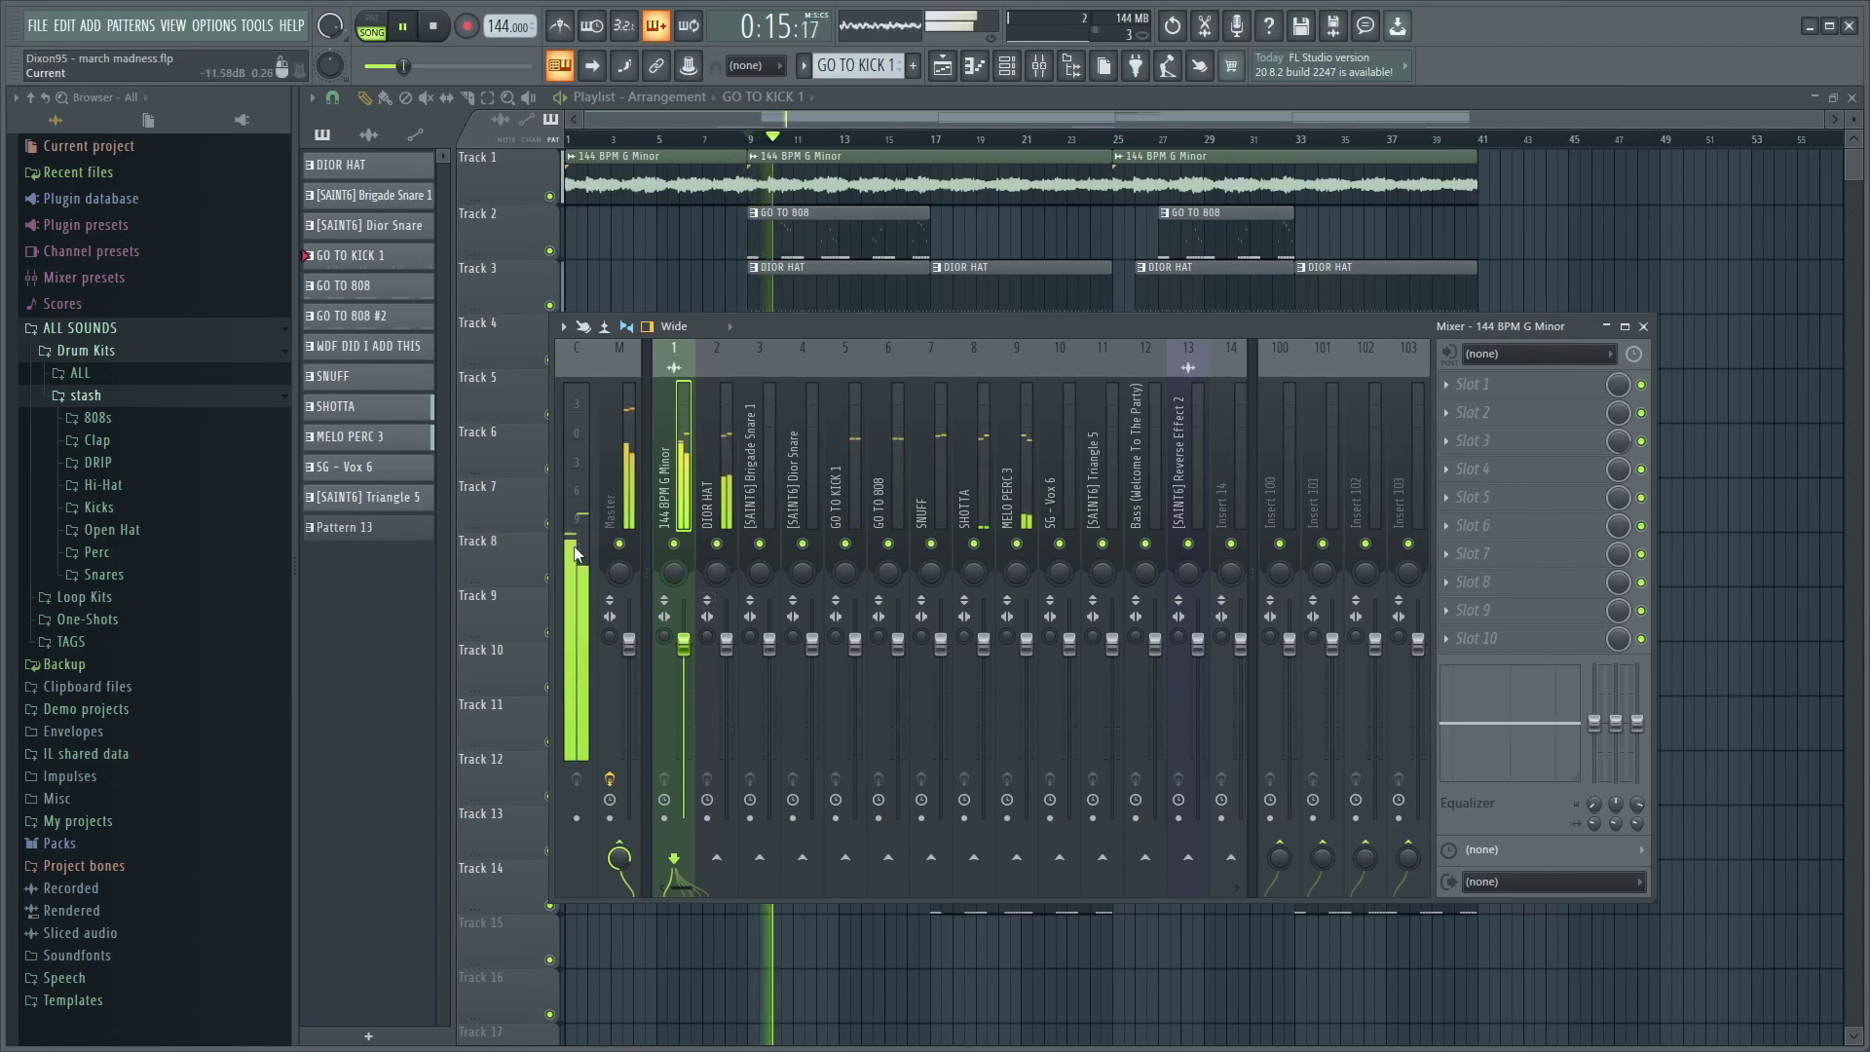
{"action": "key", "text": "space"}
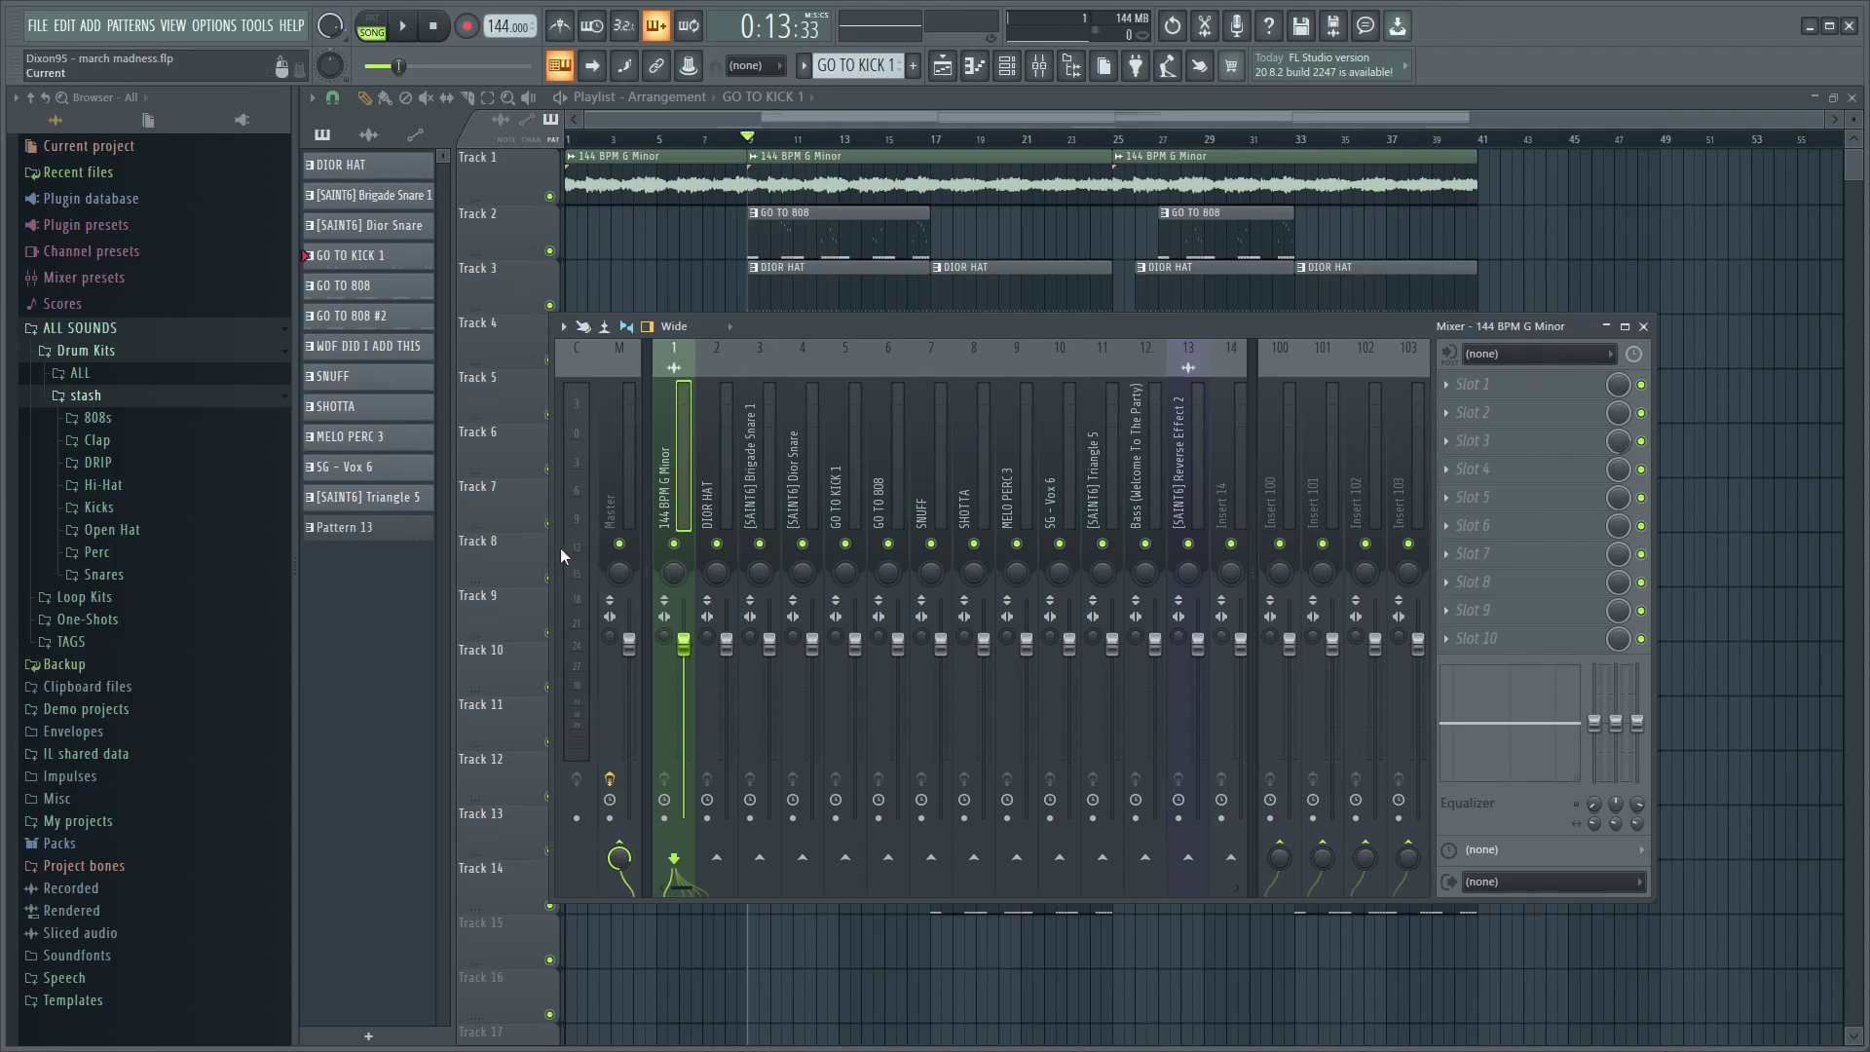
{"action": "key", "text": "space"}
{"action": "key", "text": "space"}
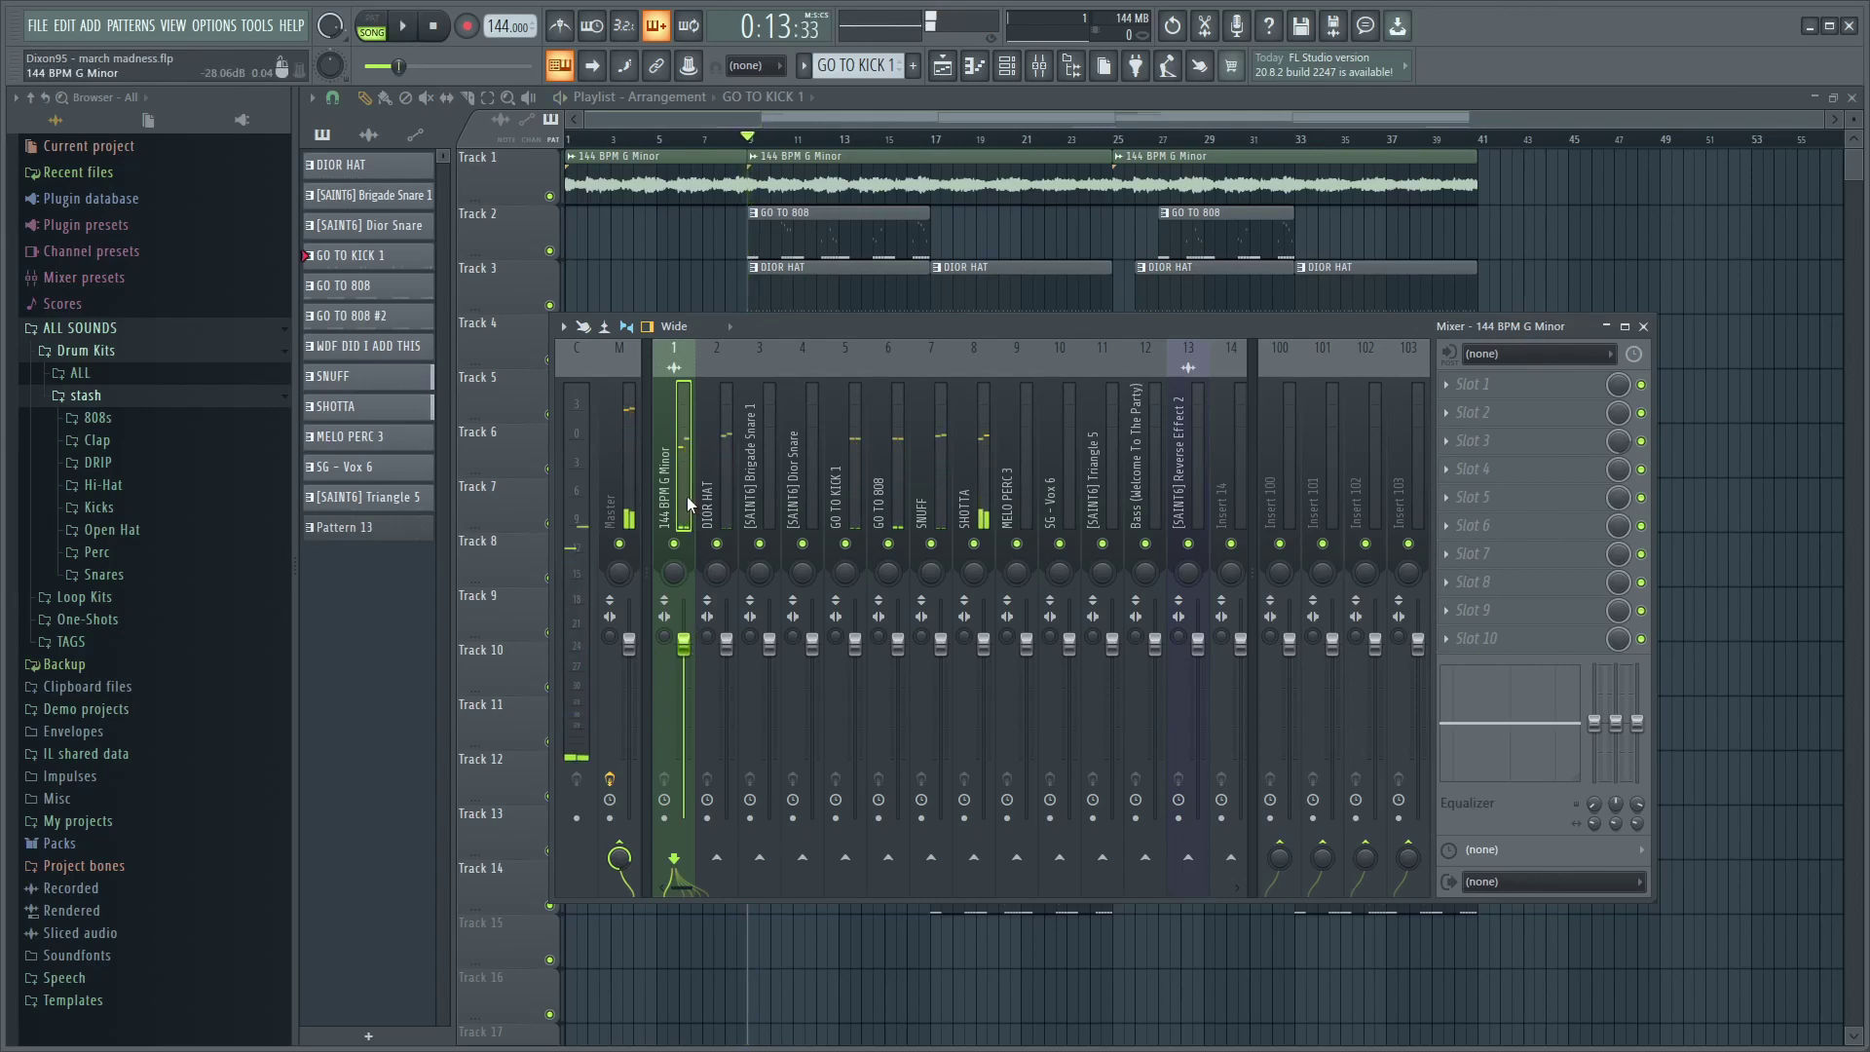
- Lower the volume fader of the 144 BPM G Minor mixer track while the beat plays
{"action": "key", "text": "space"}
{"action": "left_click_drag", "start_coordinate": [683, 651], "coordinate": [688, 688]}
{"action": "key", "text": "space"}
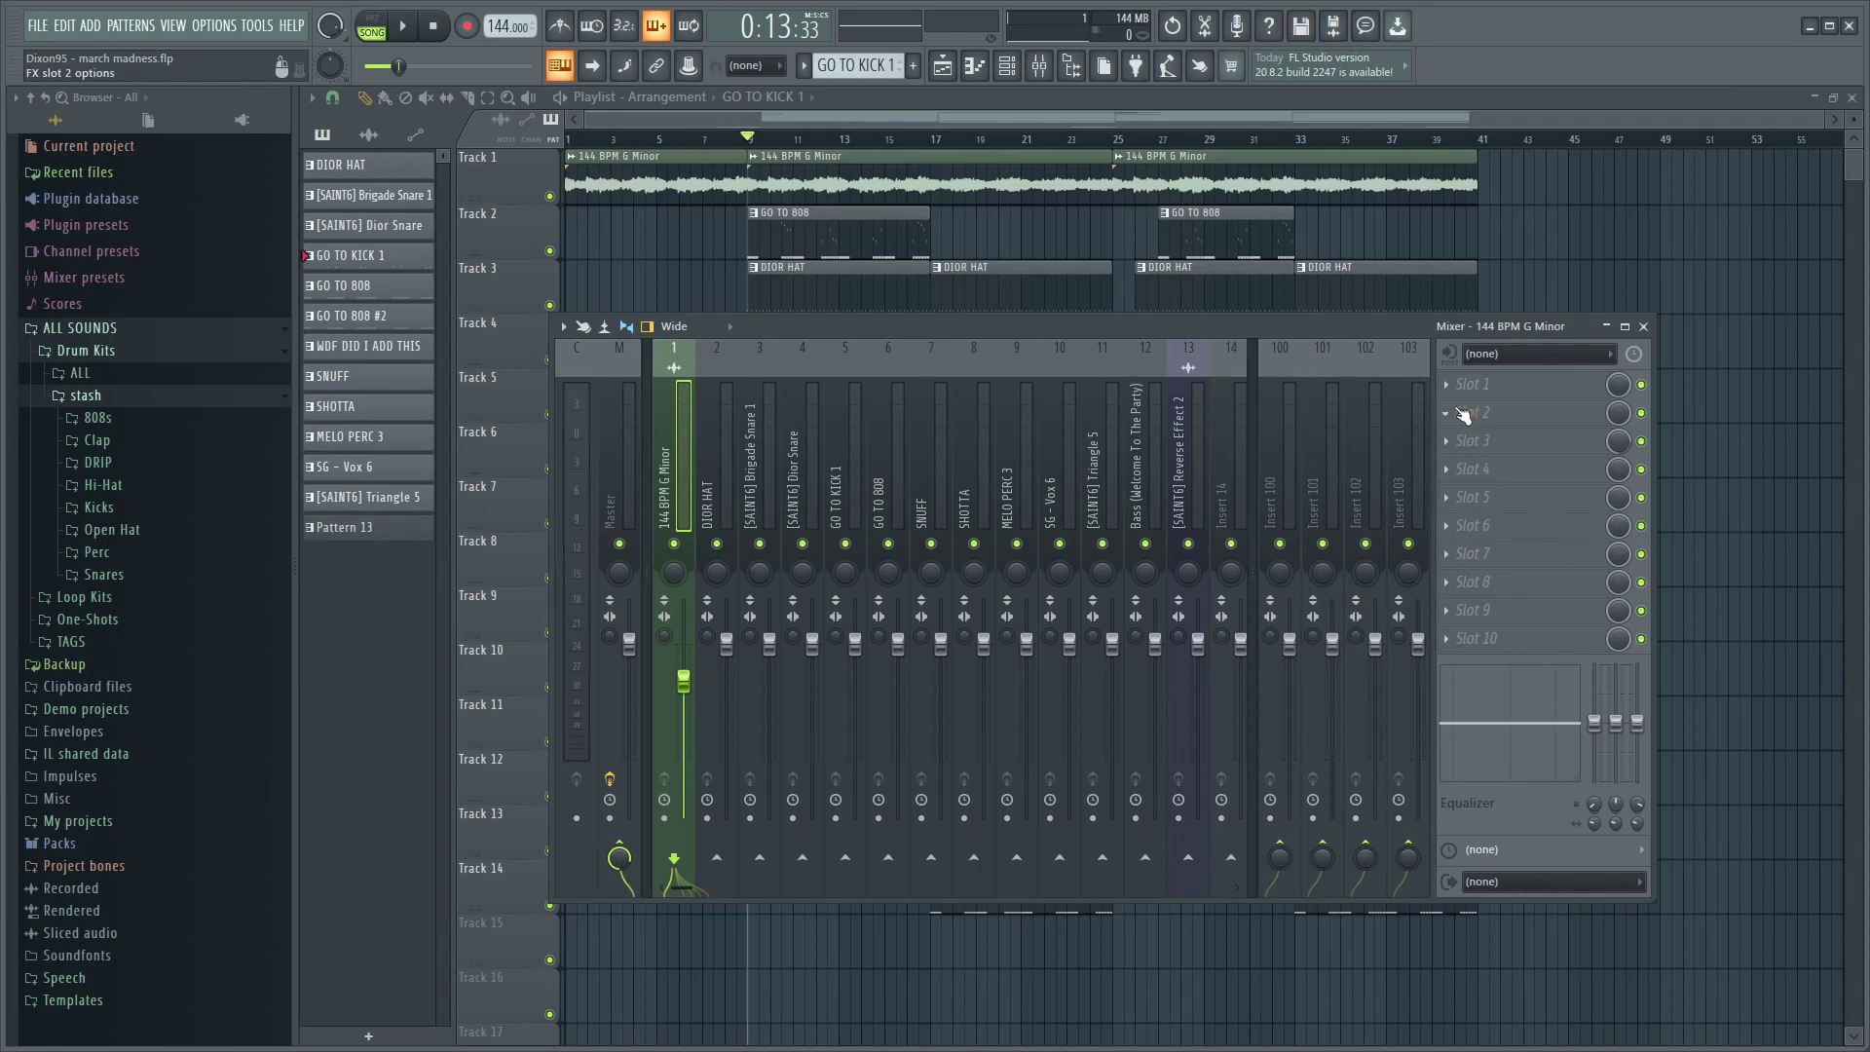
- Load Fruity Parametric EQ 2 into slot 1 of the 144 BPM G Minor track with the 20Hz + 18kHz cut preset
{"action": "left_click", "coordinate": [1488, 388]}
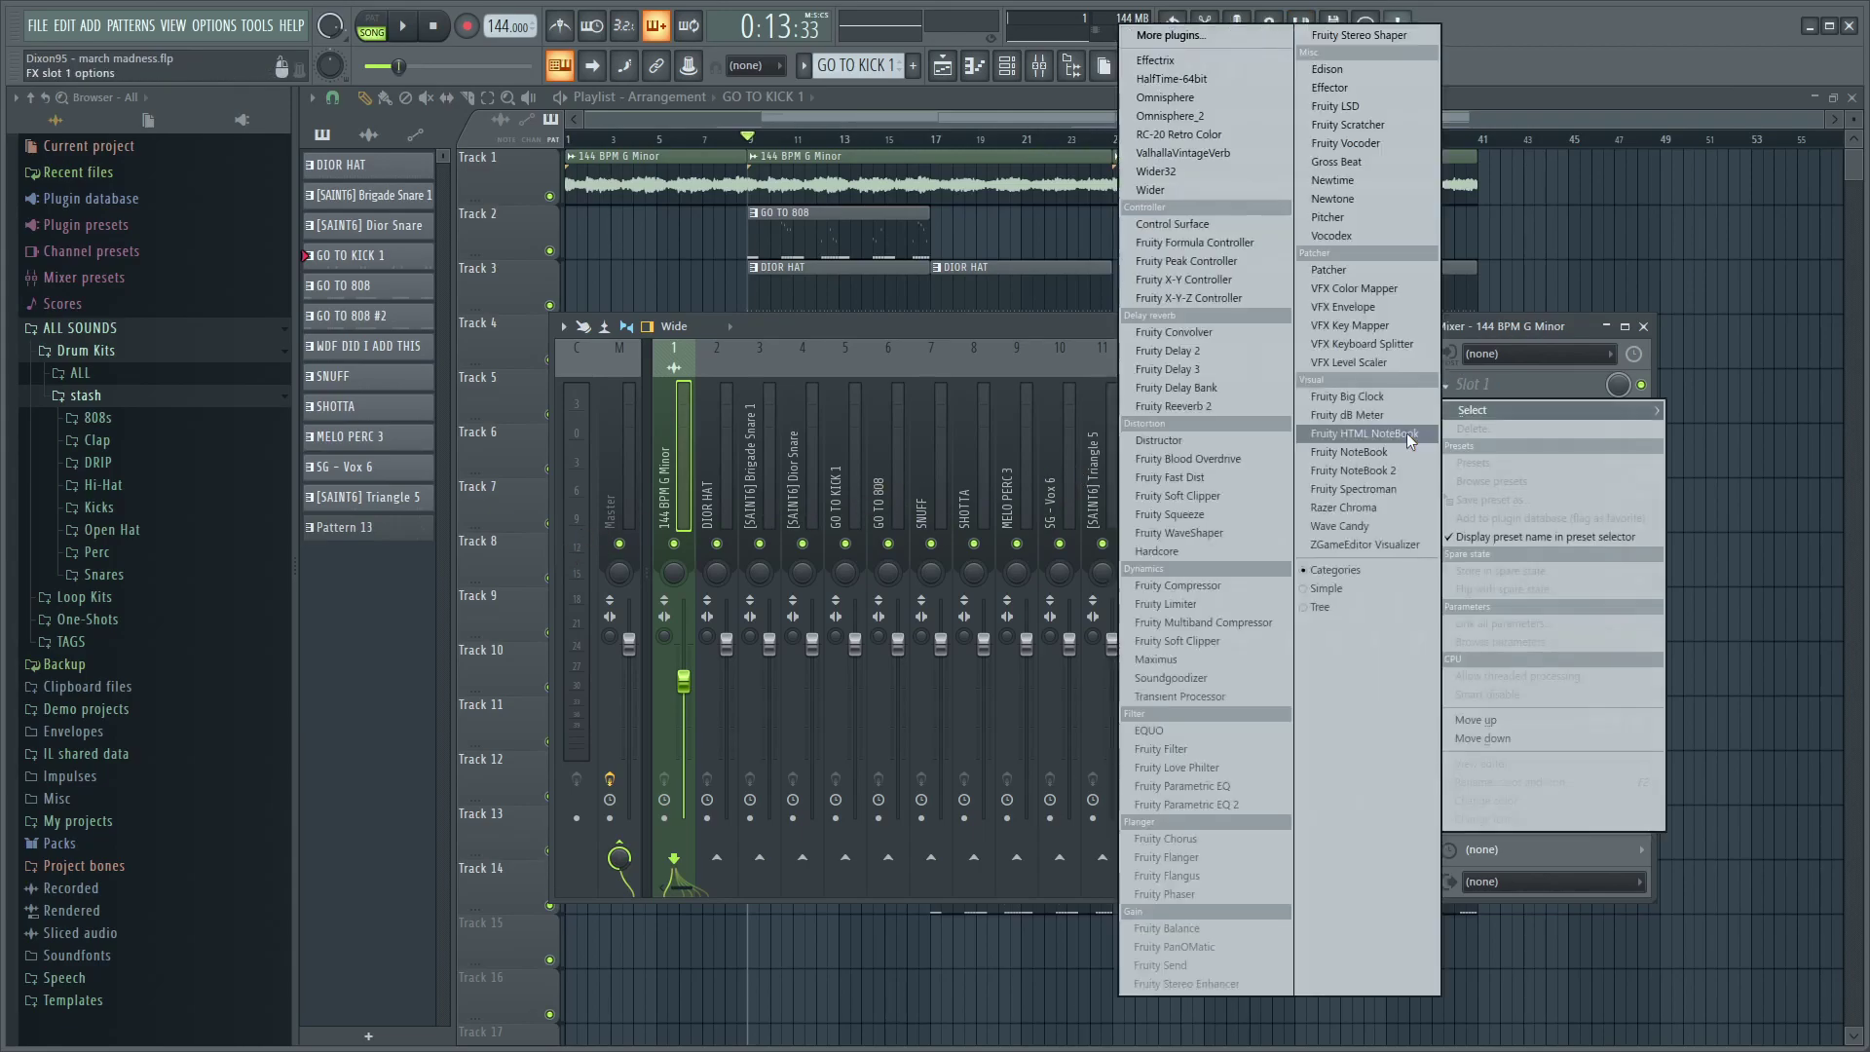
{"action": "left_click", "coordinate": [1200, 805]}
{"action": "left_click", "coordinate": [1544, 307]}
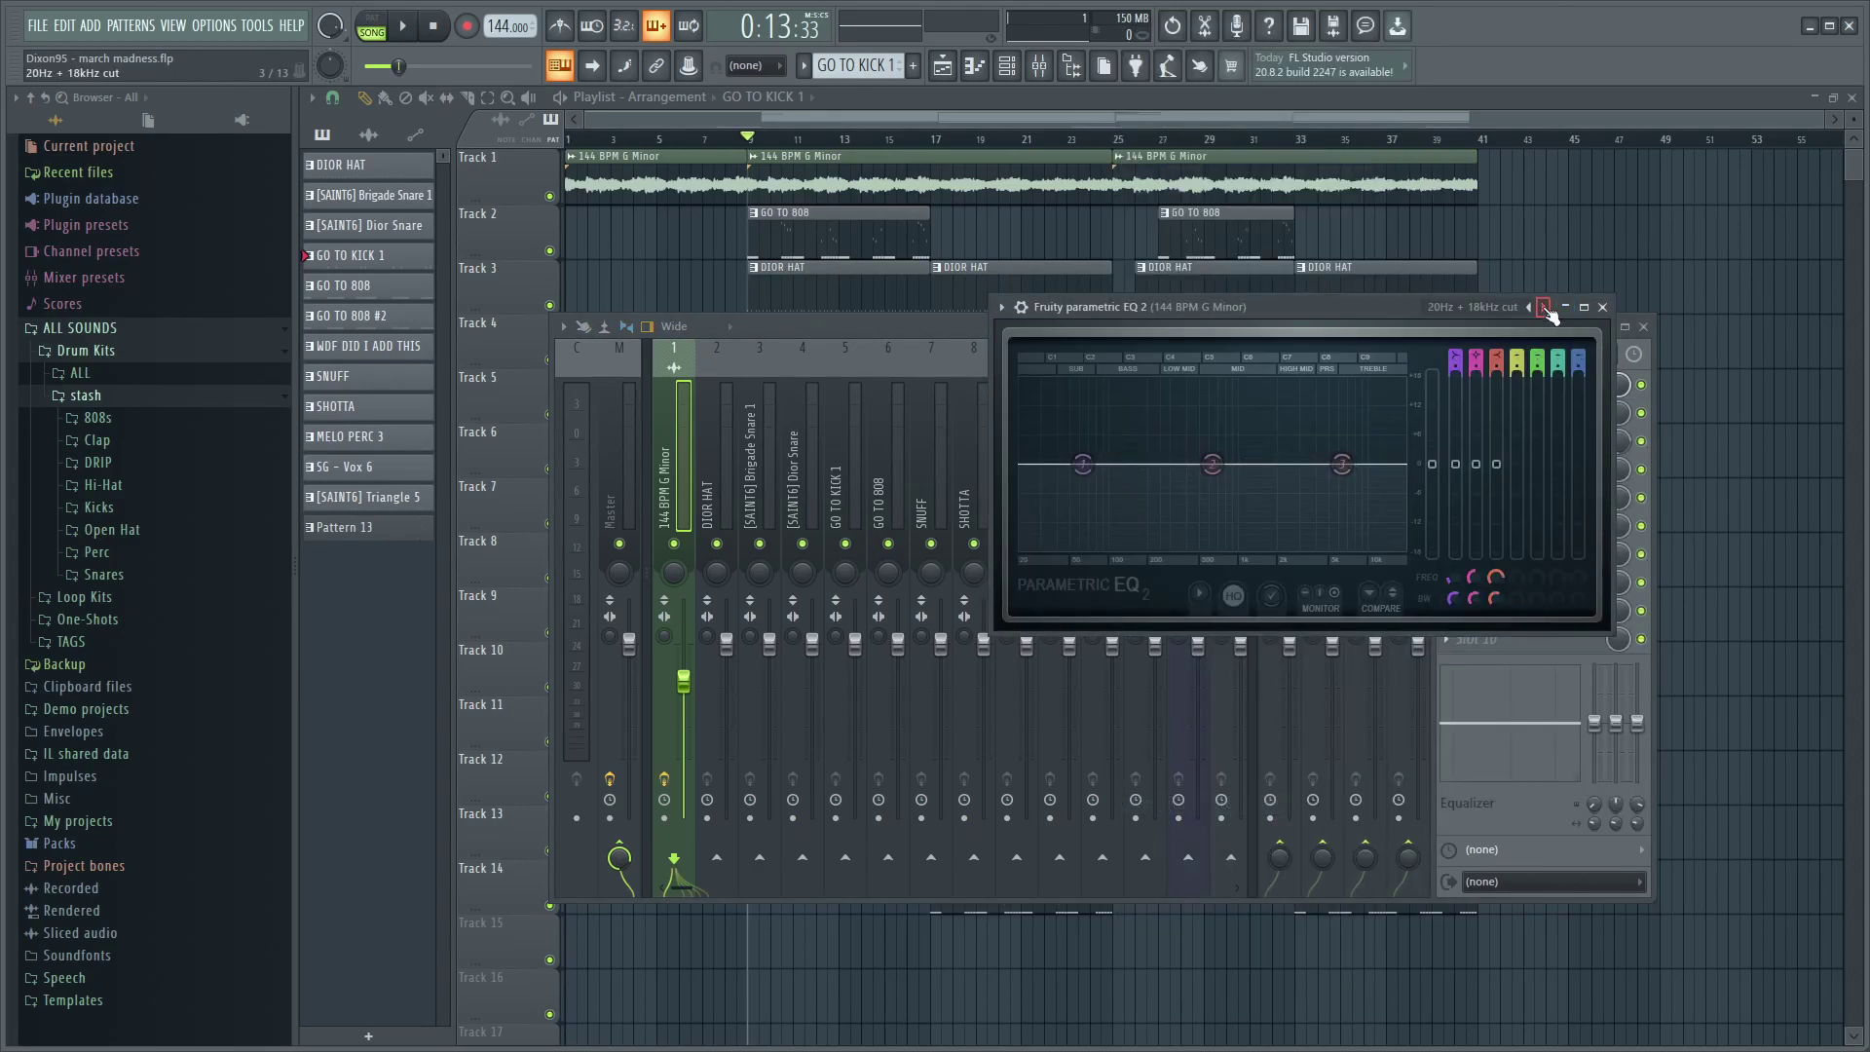
- Raise the EQ's band 1 high-pass cutoff on the melody to about 138 Hz during playback and put the EQ window away
{"action": "key", "text": "space"}
{"action": "left_click_drag", "start_coordinate": [1023, 487], "coordinate": [1127, 466]}
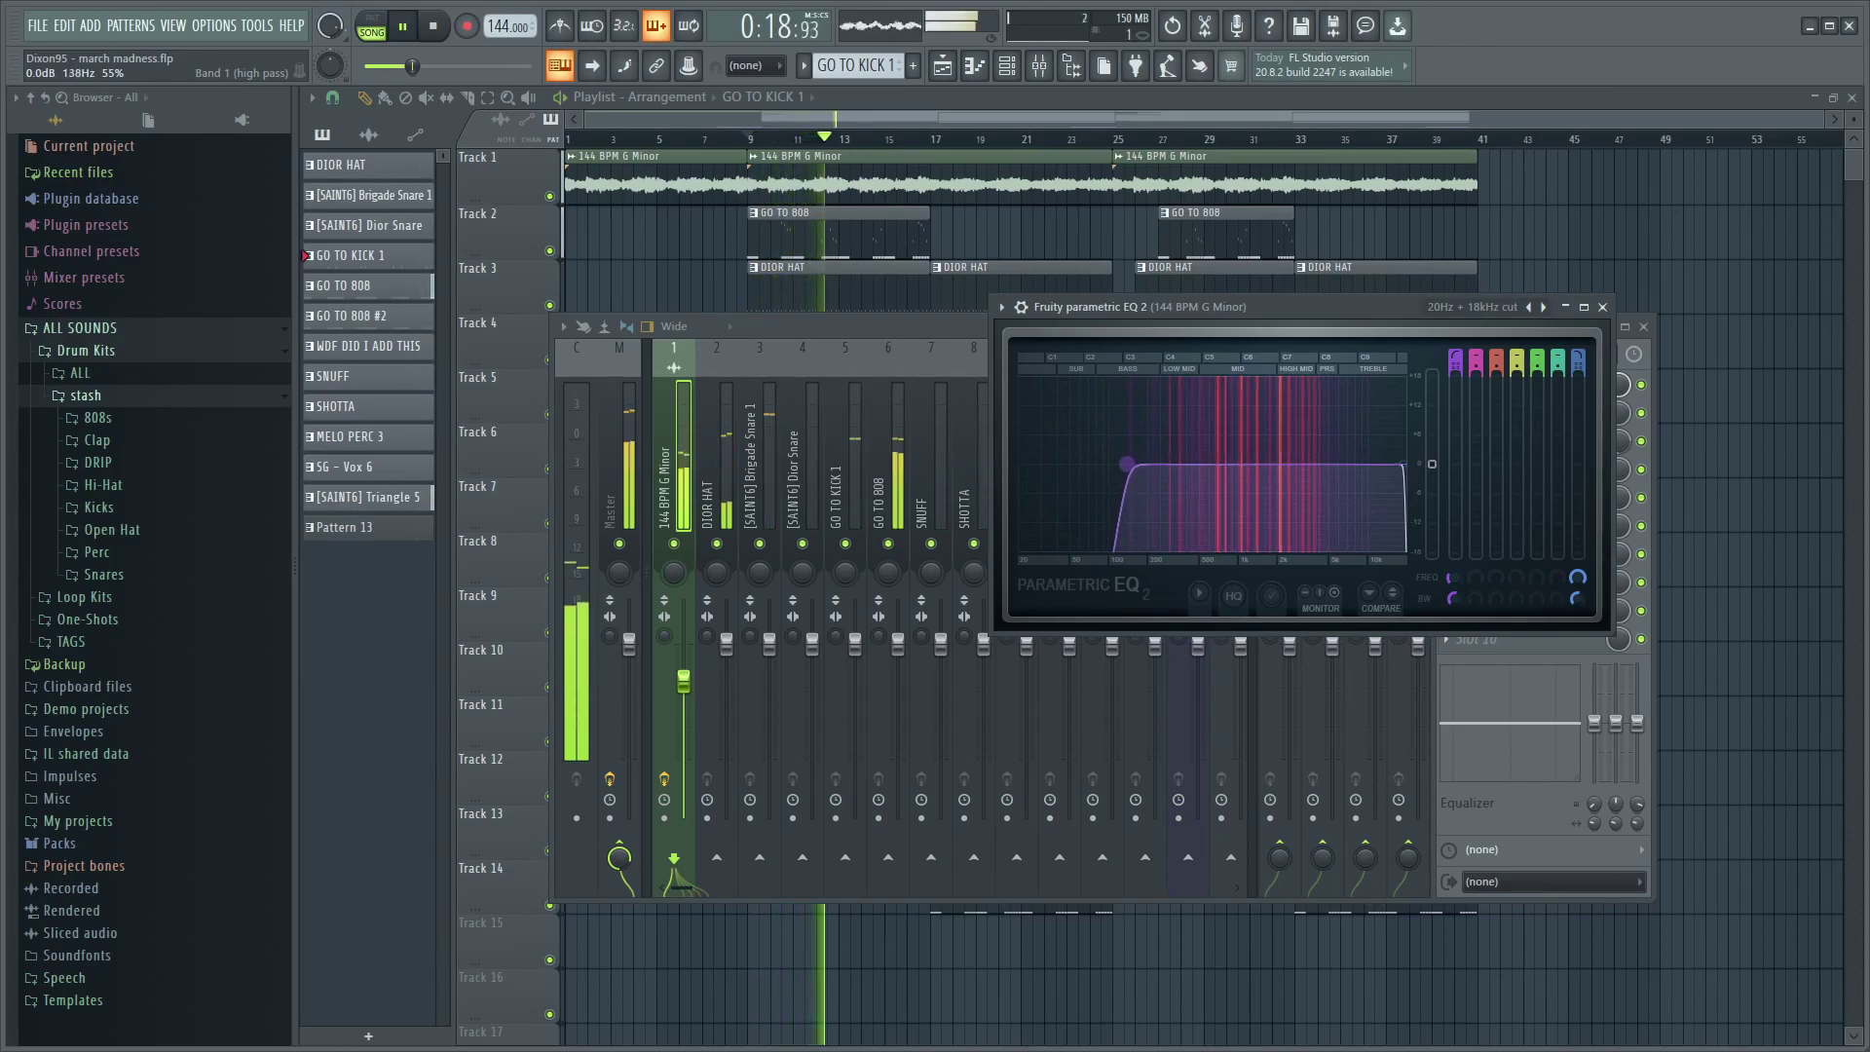
{"action": "key", "text": "space"}
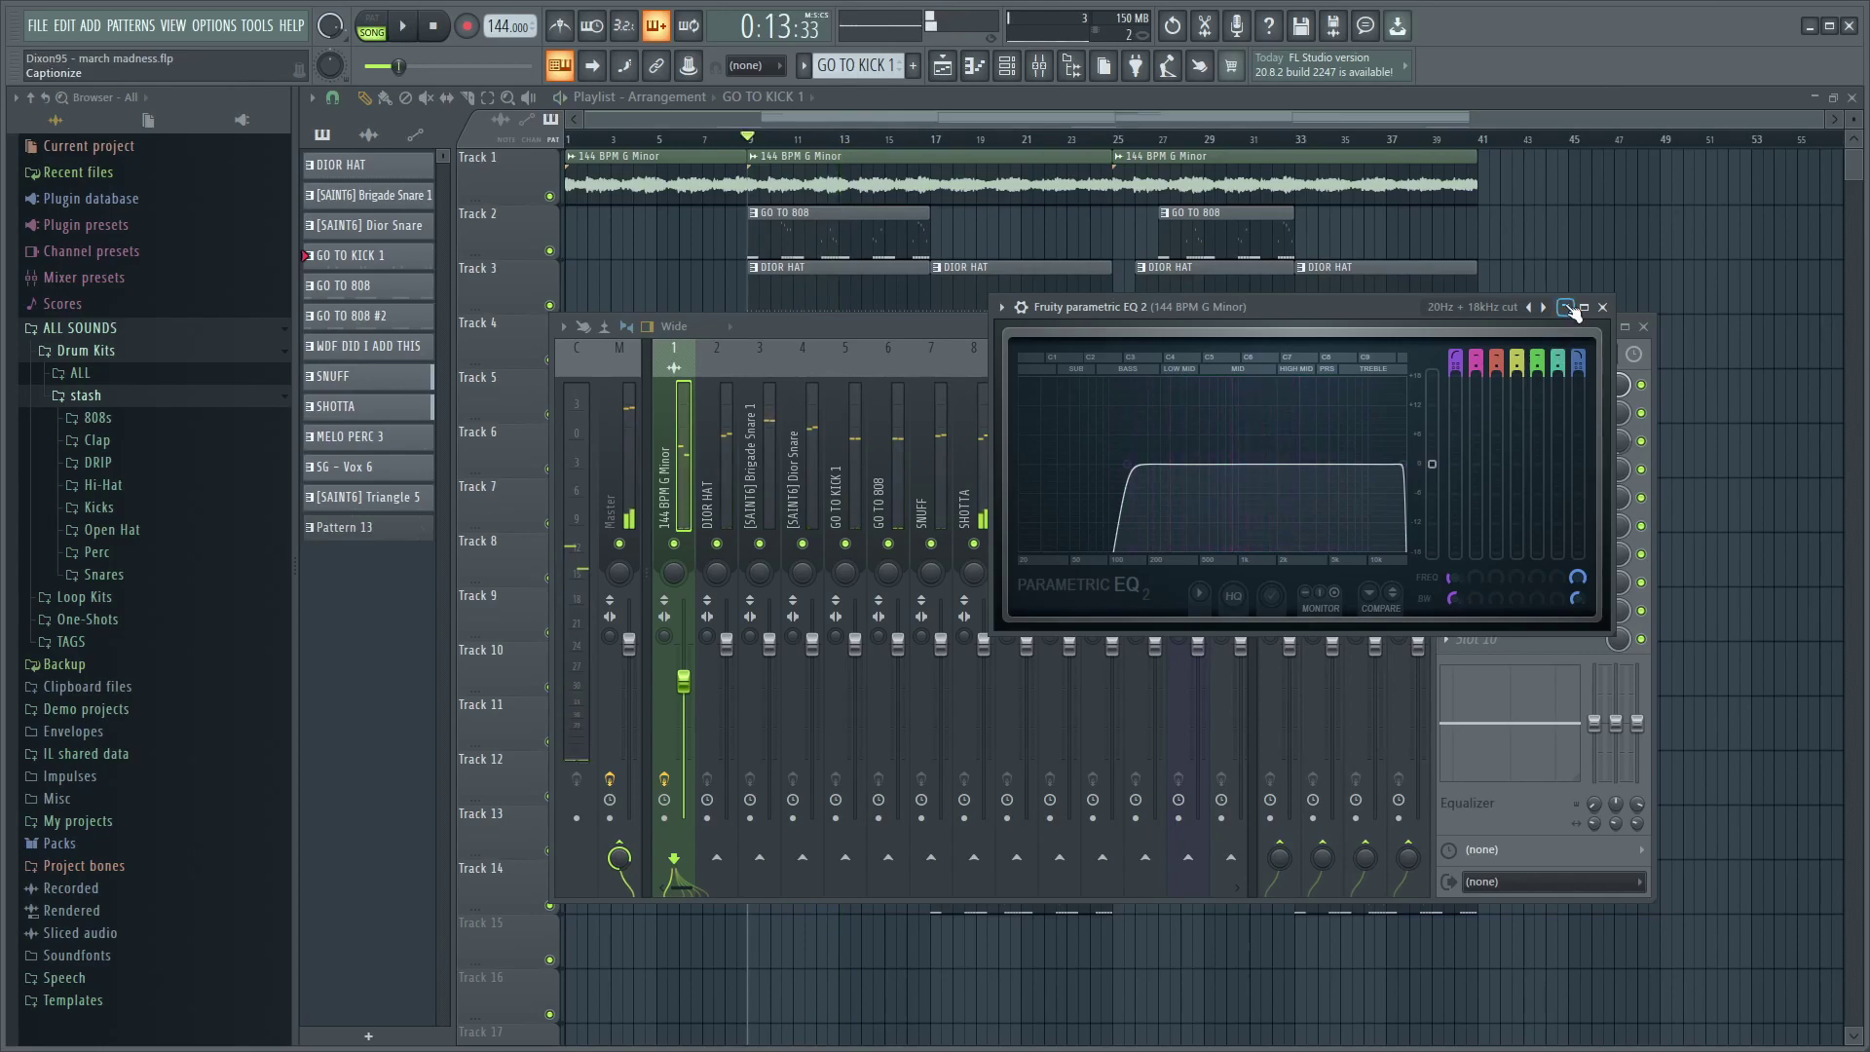
{"action": "left_click", "coordinate": [1570, 309]}
- Select the DIOR HAT mixer track, open the DIOR HAT pattern in the piano roll and play it
{"action": "left_click", "coordinate": [723, 488]}
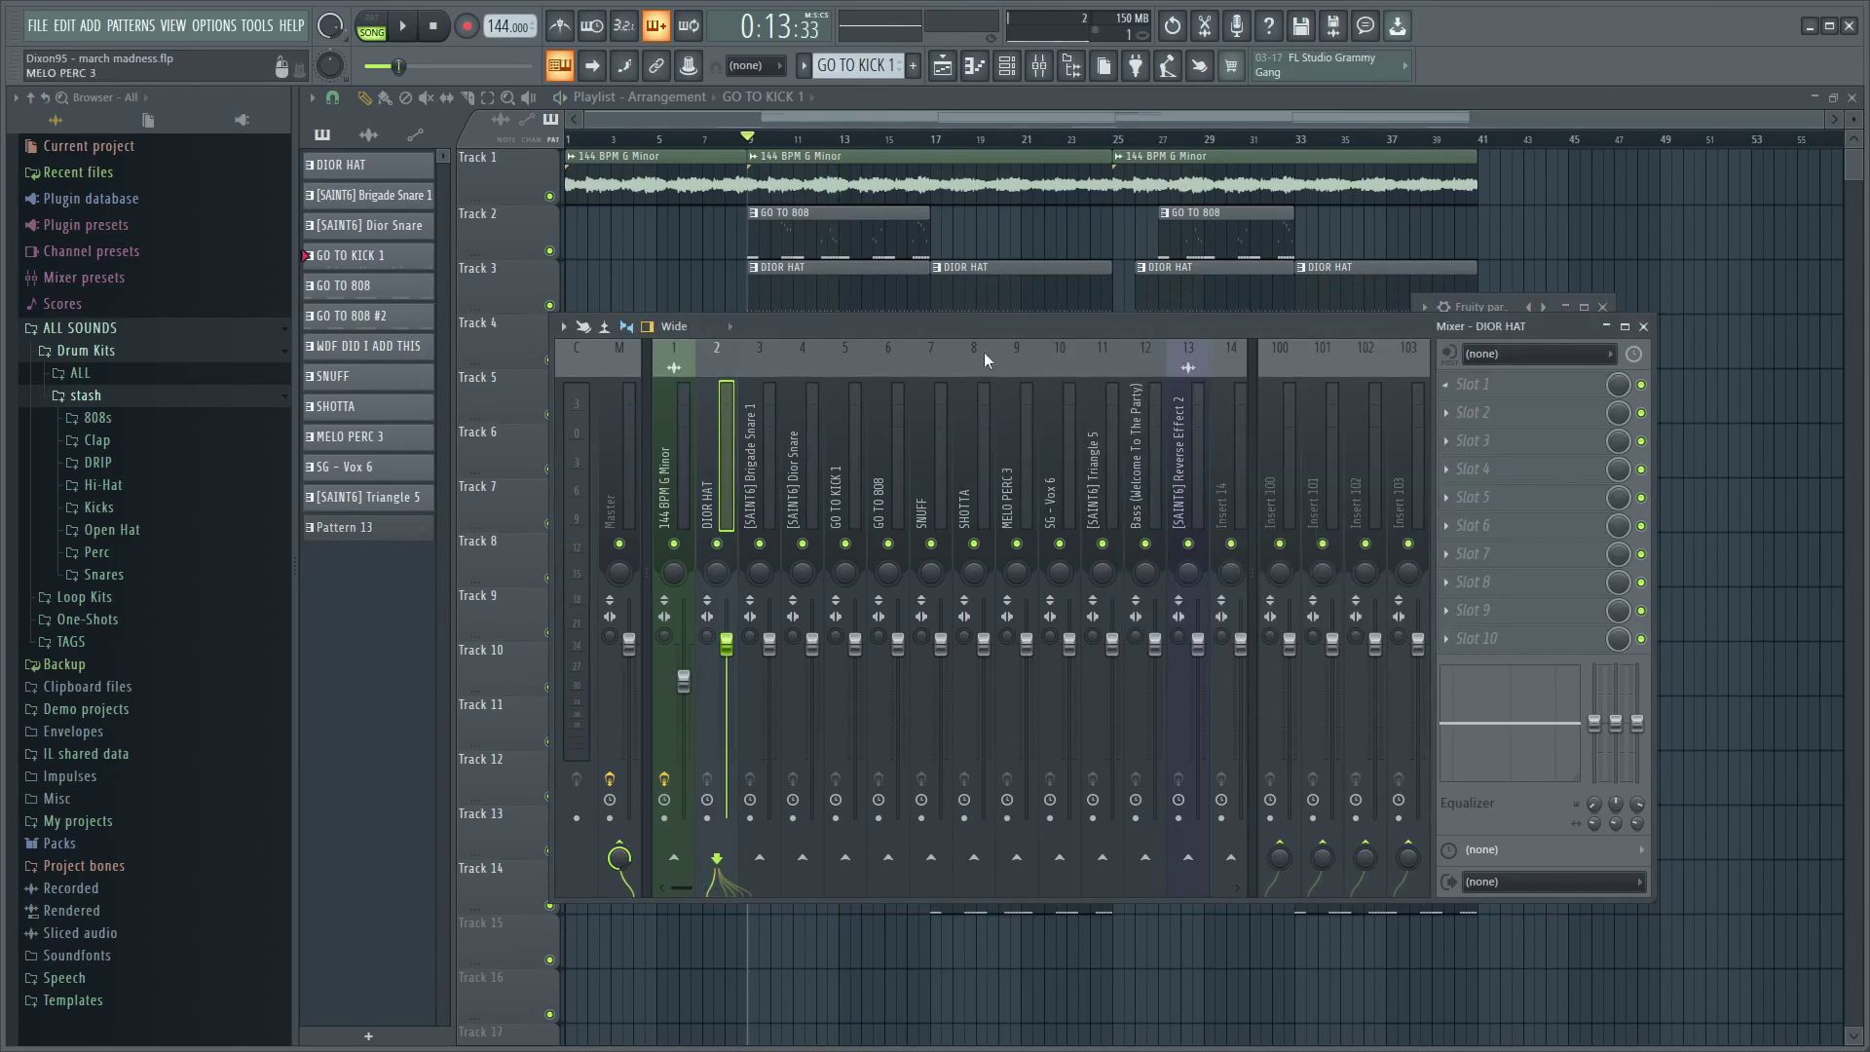
{"action": "key", "text": "F9"}
{"action": "double_click", "coordinate": [755, 272]}
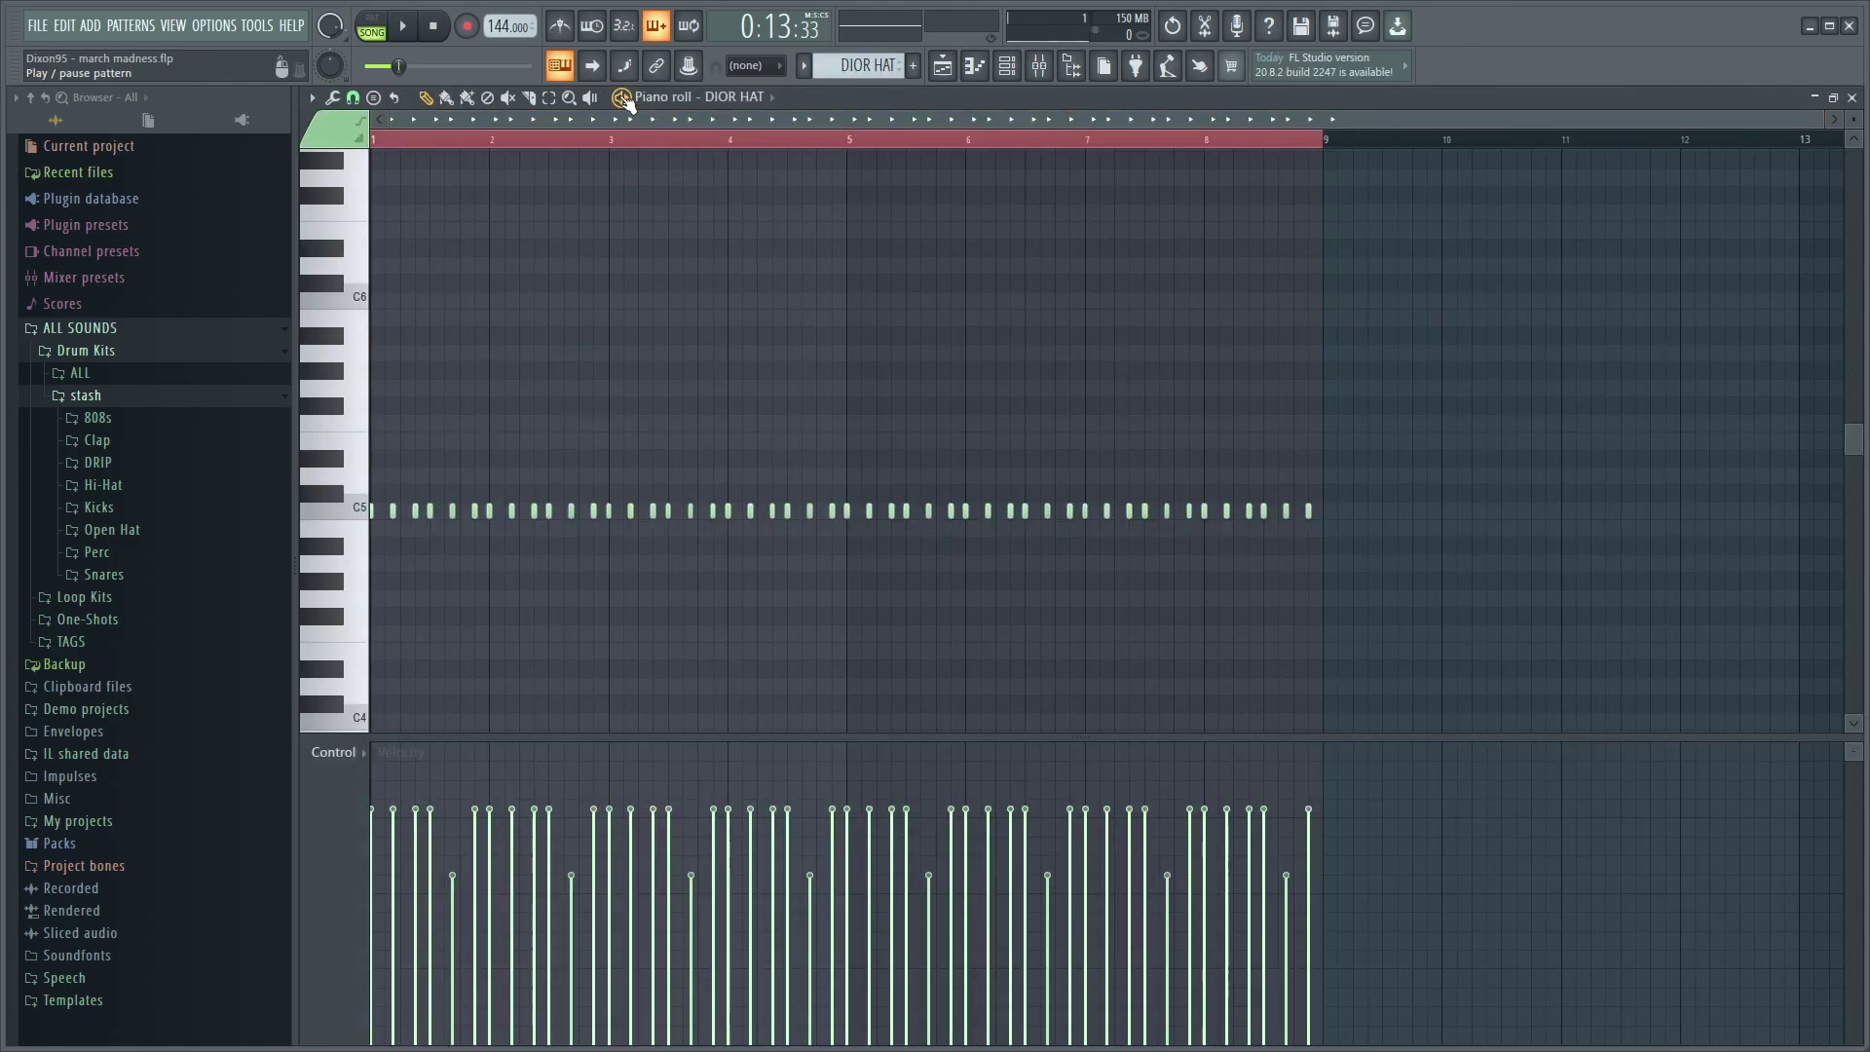
{"action": "key", "text": "space"}
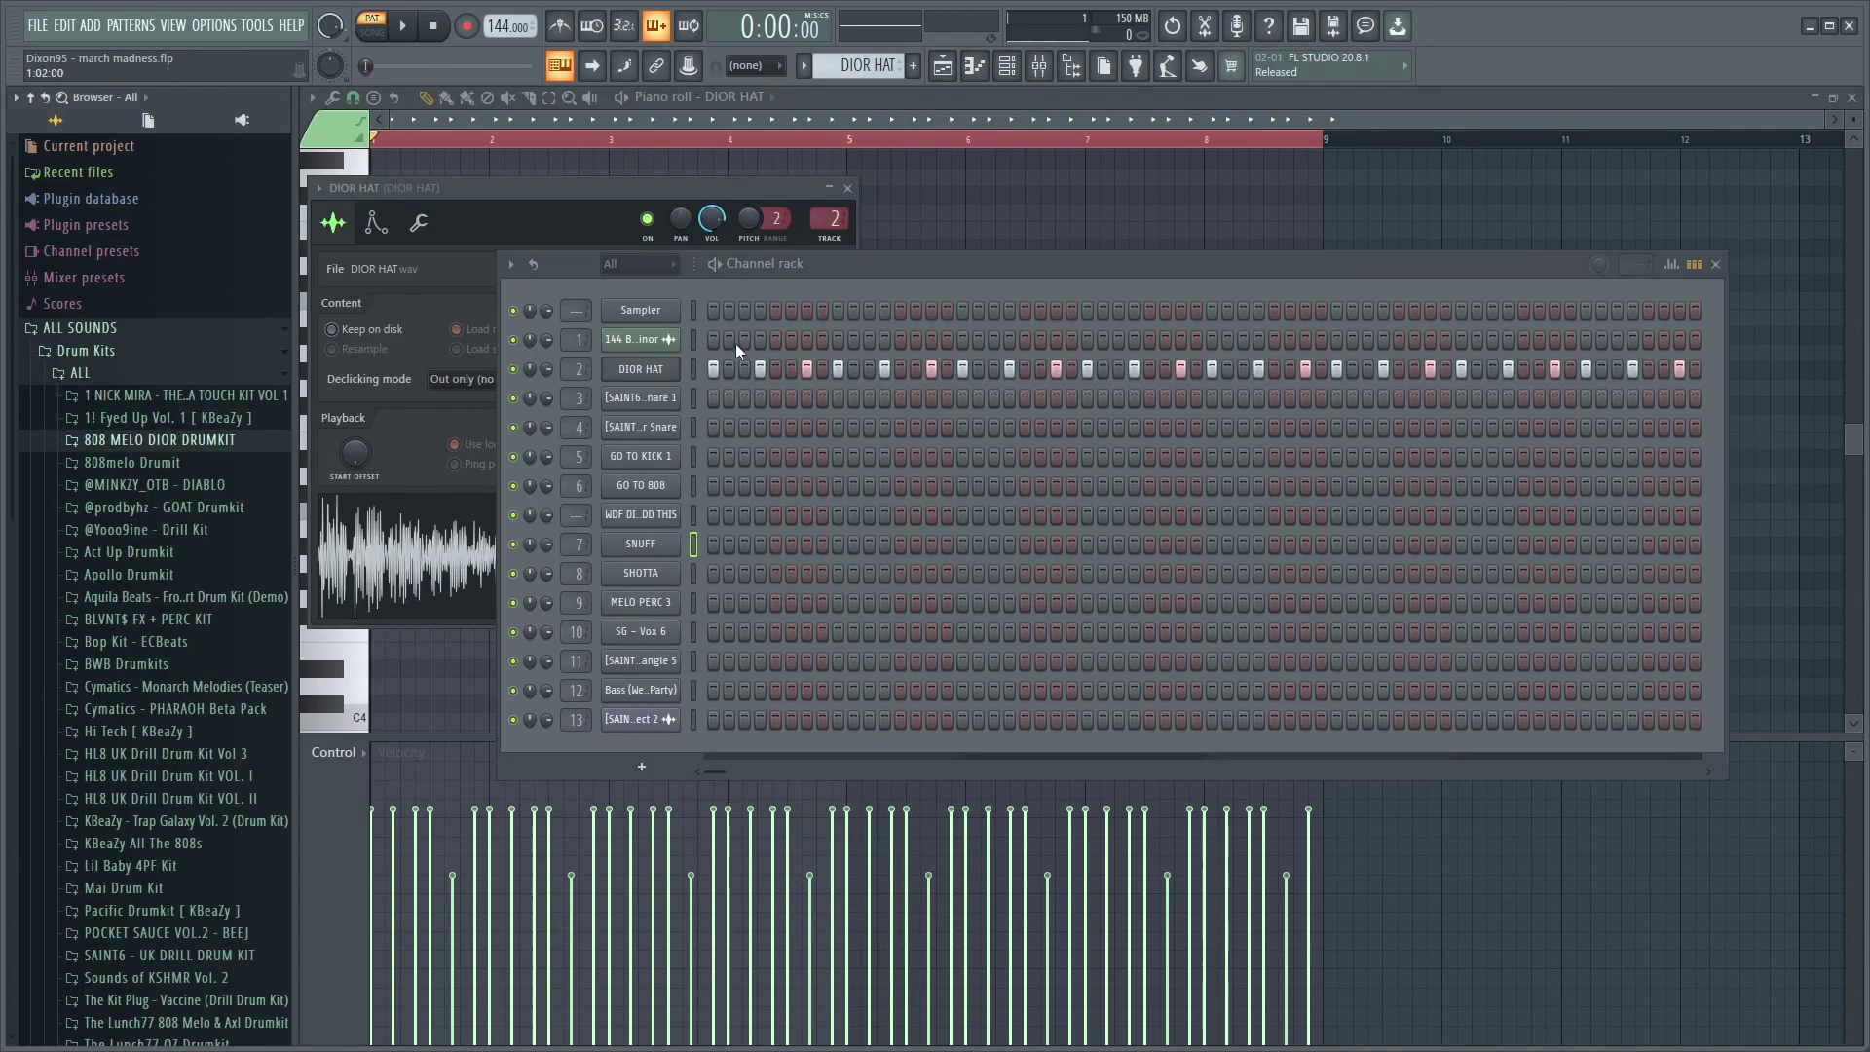
- Set the DIOR HAT sample's fade out to 7%, auditioning the hat pattern between adjustments
{"action": "left_click", "coordinate": [563, 211]}
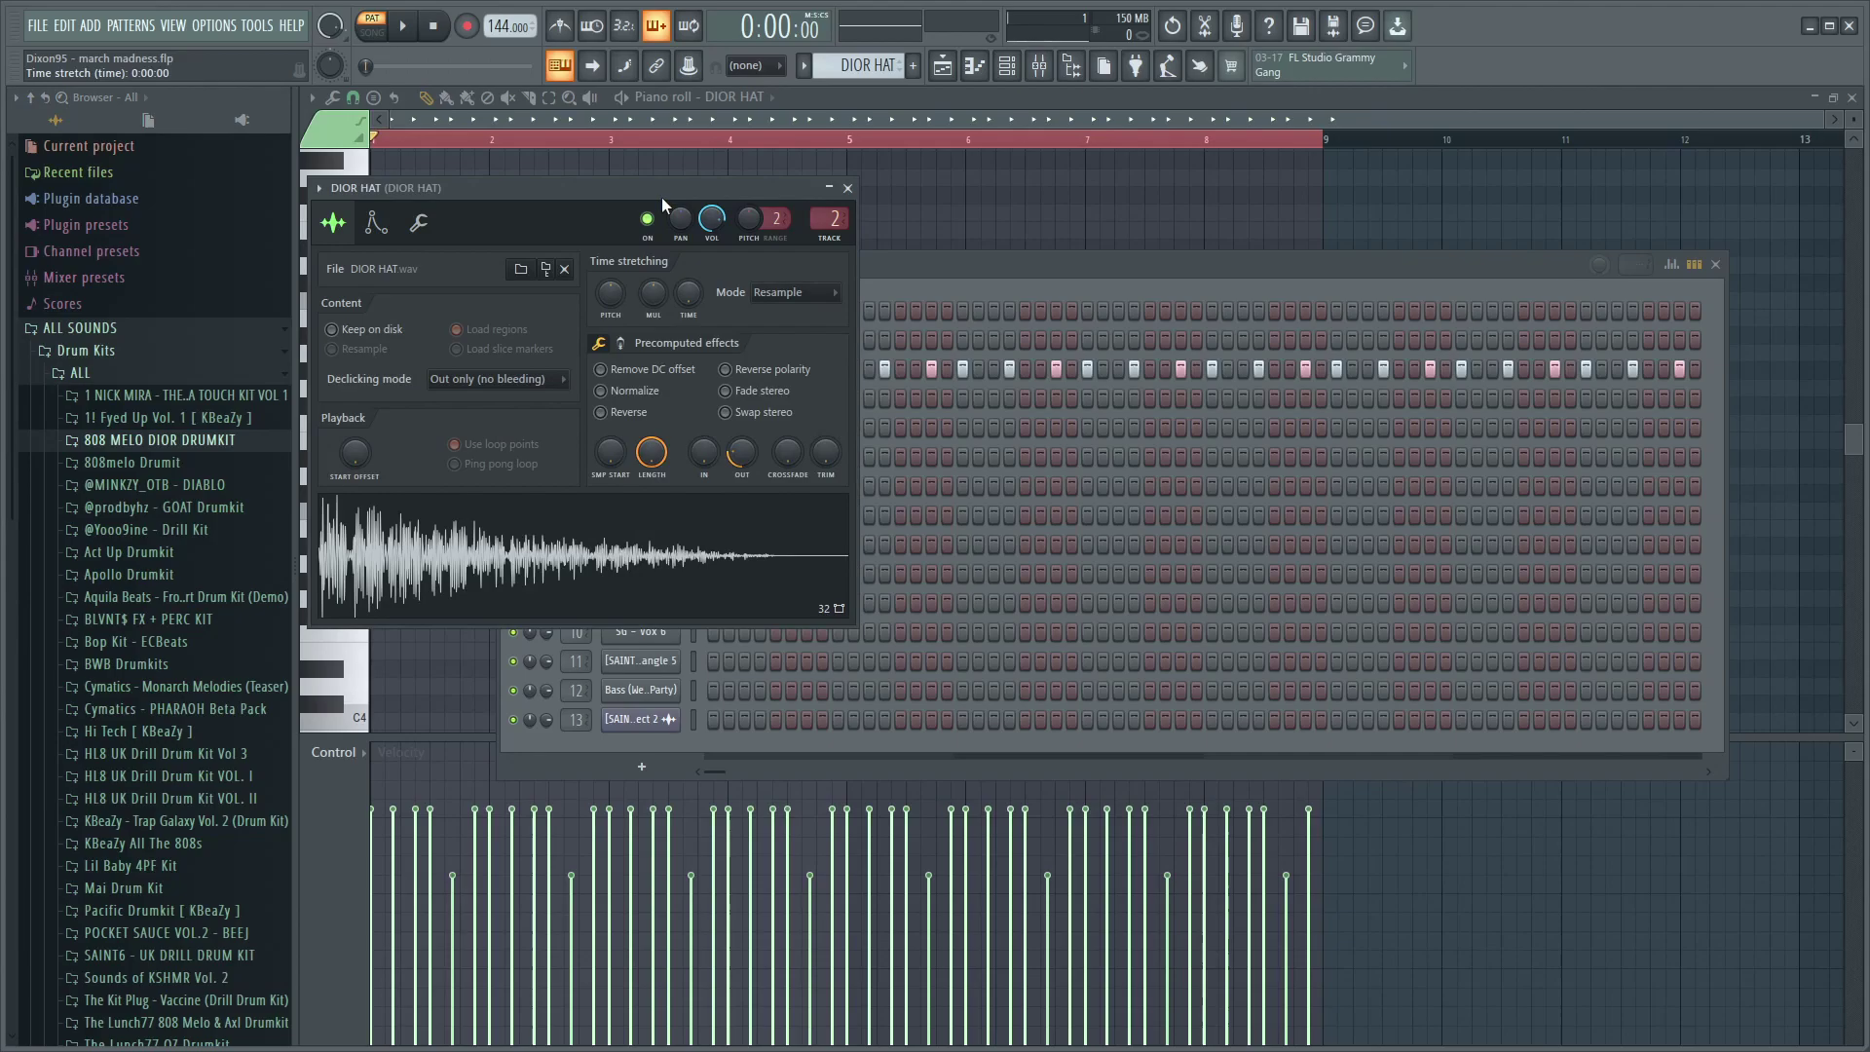
{"action": "left_click_drag", "start_coordinate": [662, 198], "coordinate": [1189, 183]}
{"action": "left_click_drag", "start_coordinate": [1266, 433], "coordinate": [1267, 483]}
{"action": "key", "text": "space"}
{"action": "key", "text": "space"}
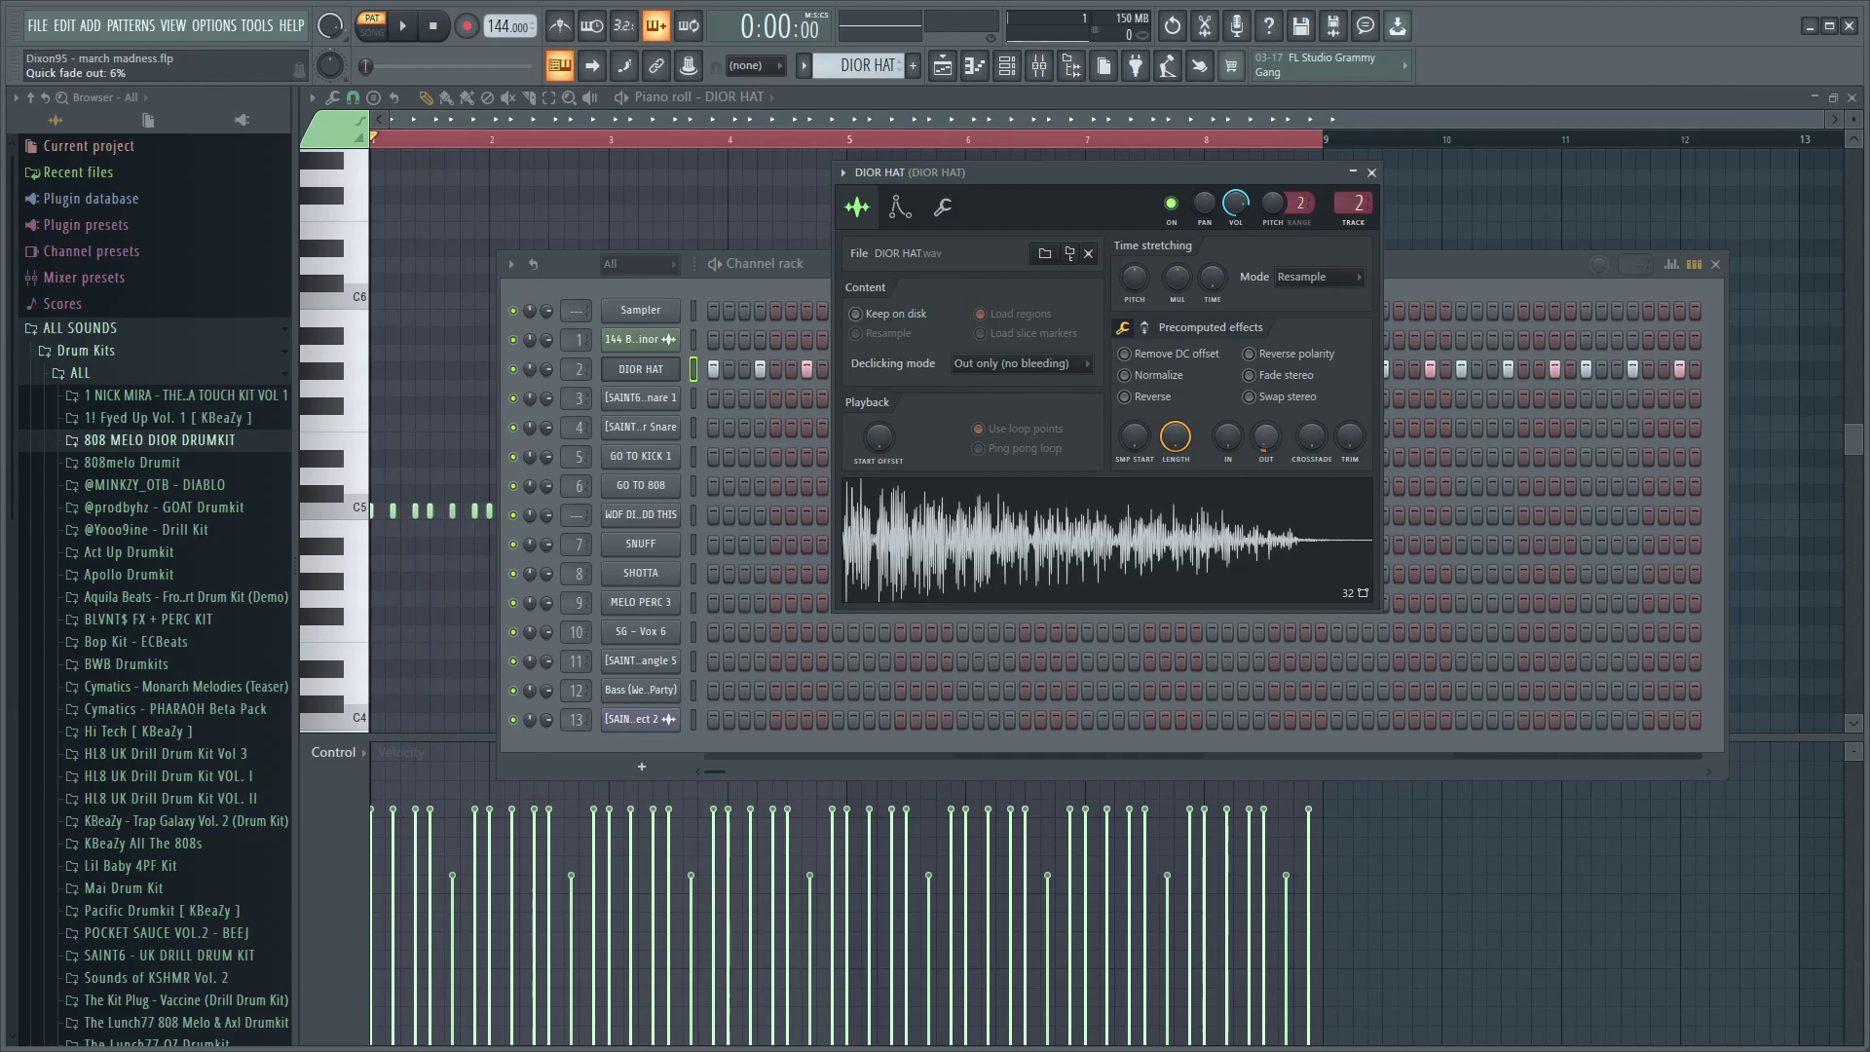
{"action": "left_click_drag", "start_coordinate": [1266, 436], "coordinate": [1267, 450]}
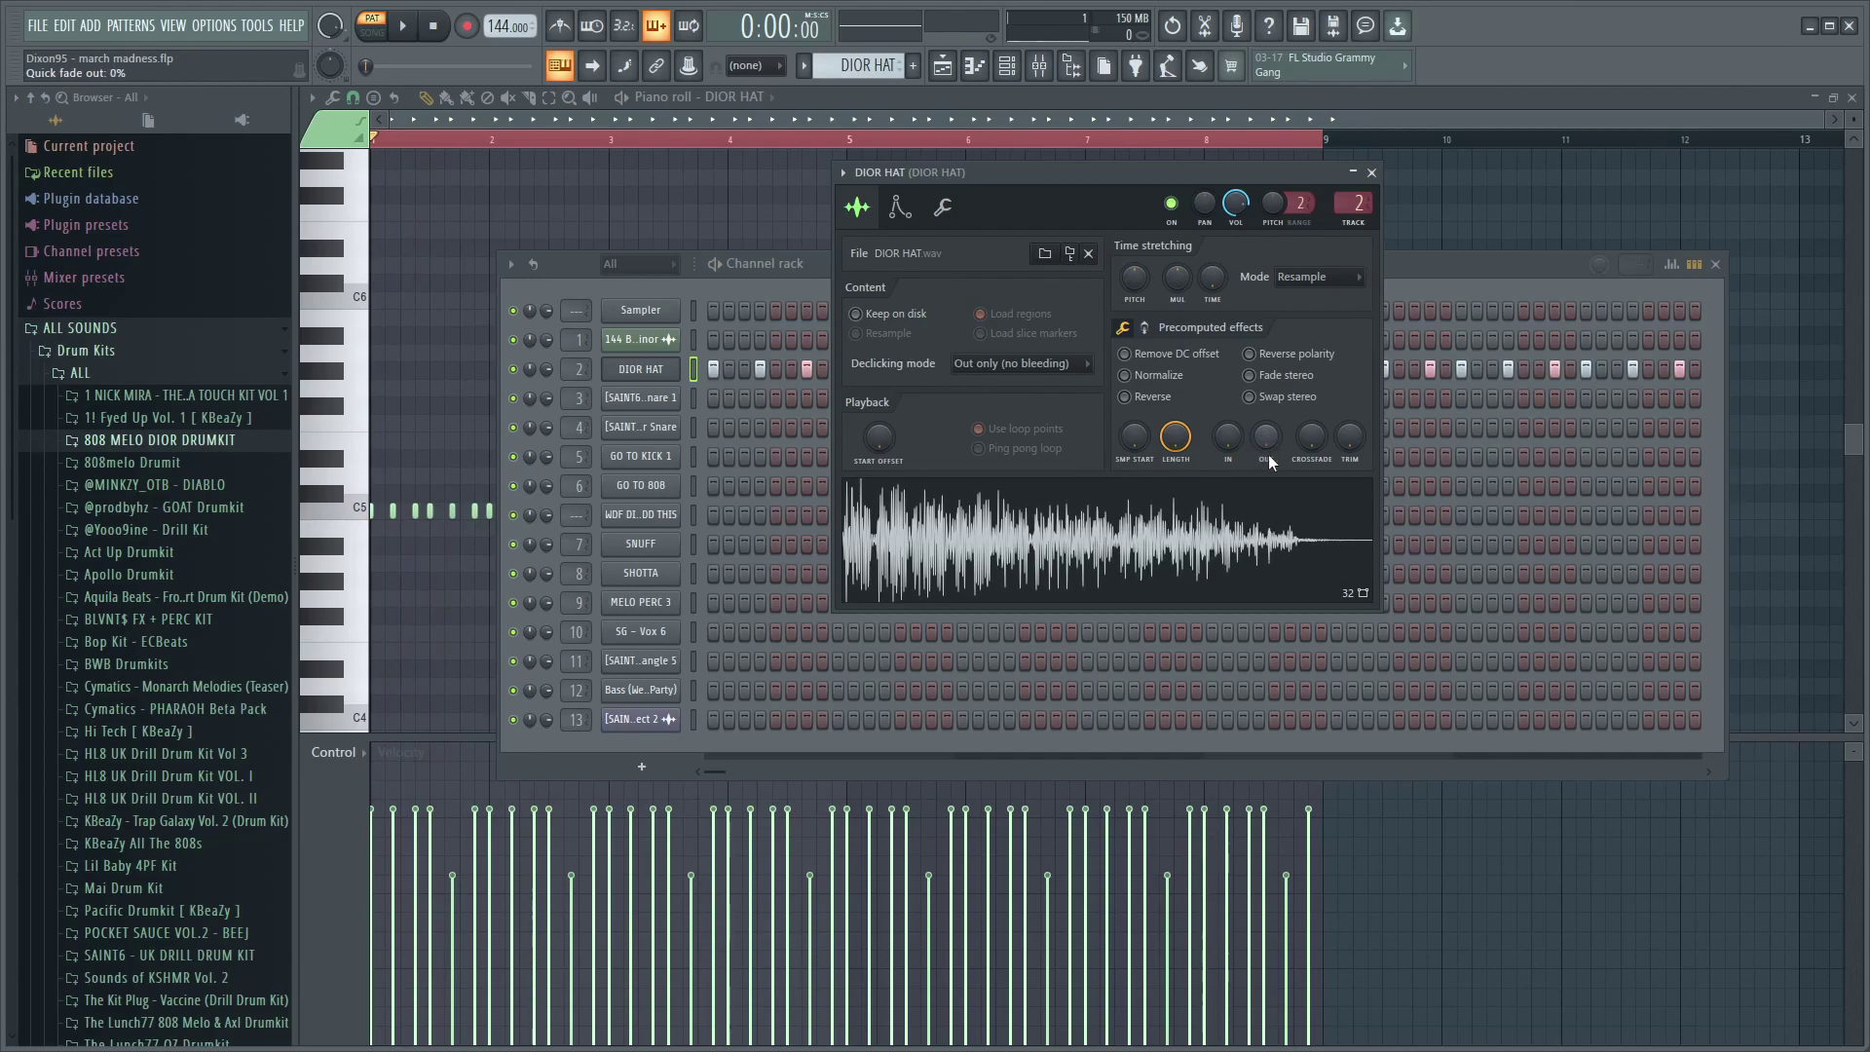
{"action": "key", "text": "space"}
{"action": "left_click_drag", "start_coordinate": [1270, 444], "coordinate": [1273, 437]}
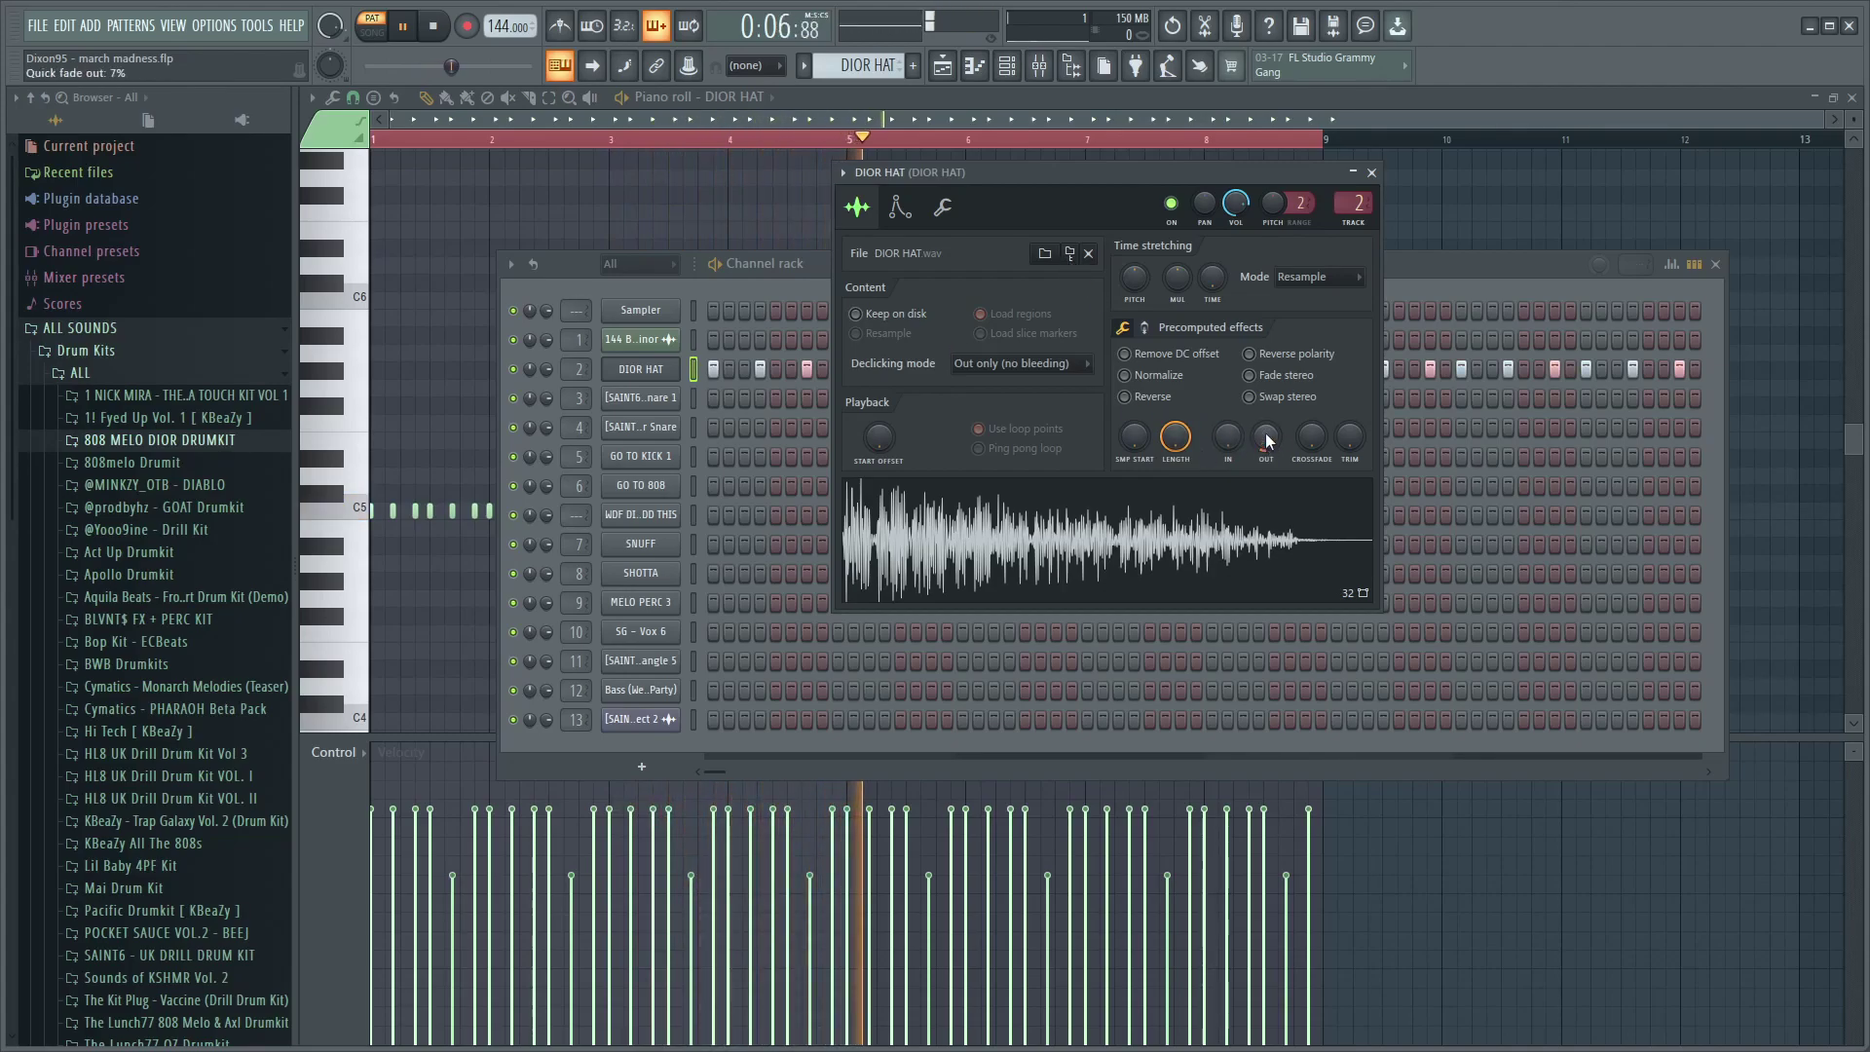
{"action": "key", "text": "space"}
- Load Fruity Delay 2 into slot 1 of the DIOR HAT mixer track
{"action": "left_click", "coordinate": [1039, 65]}
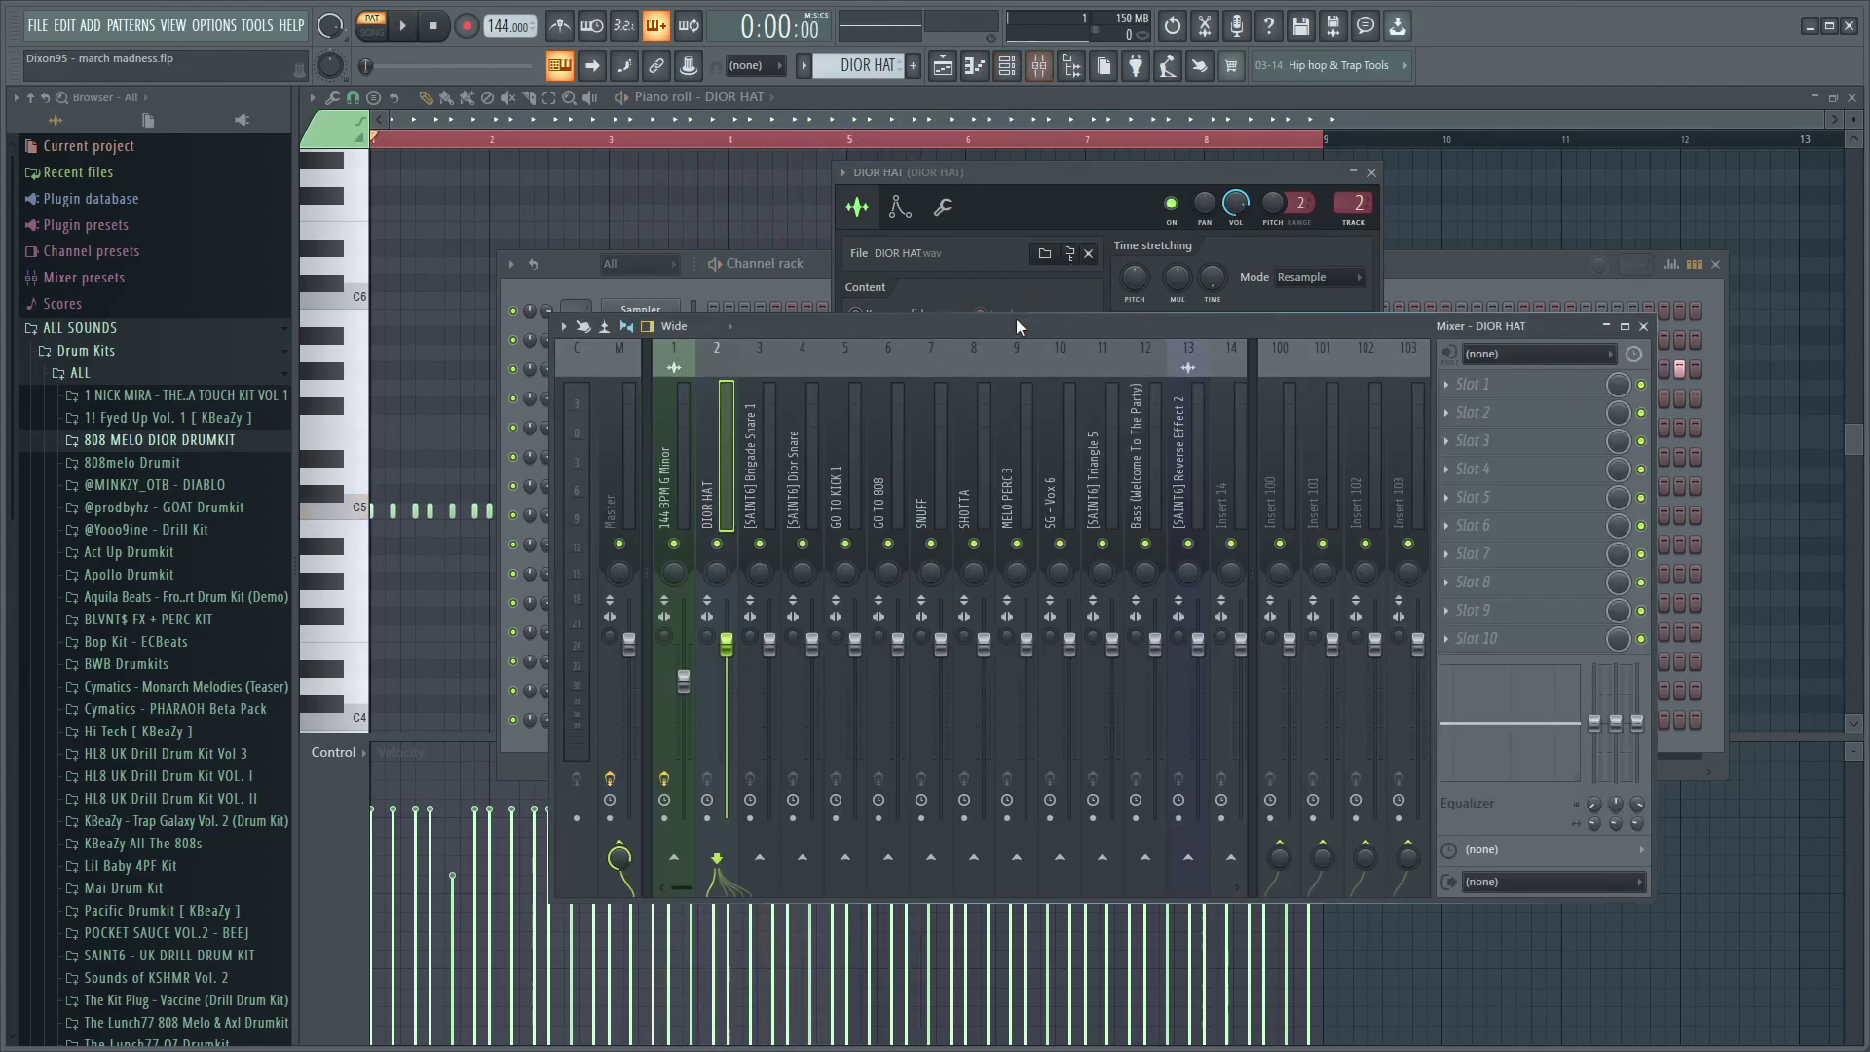
{"action": "left_click", "coordinate": [1450, 385]}
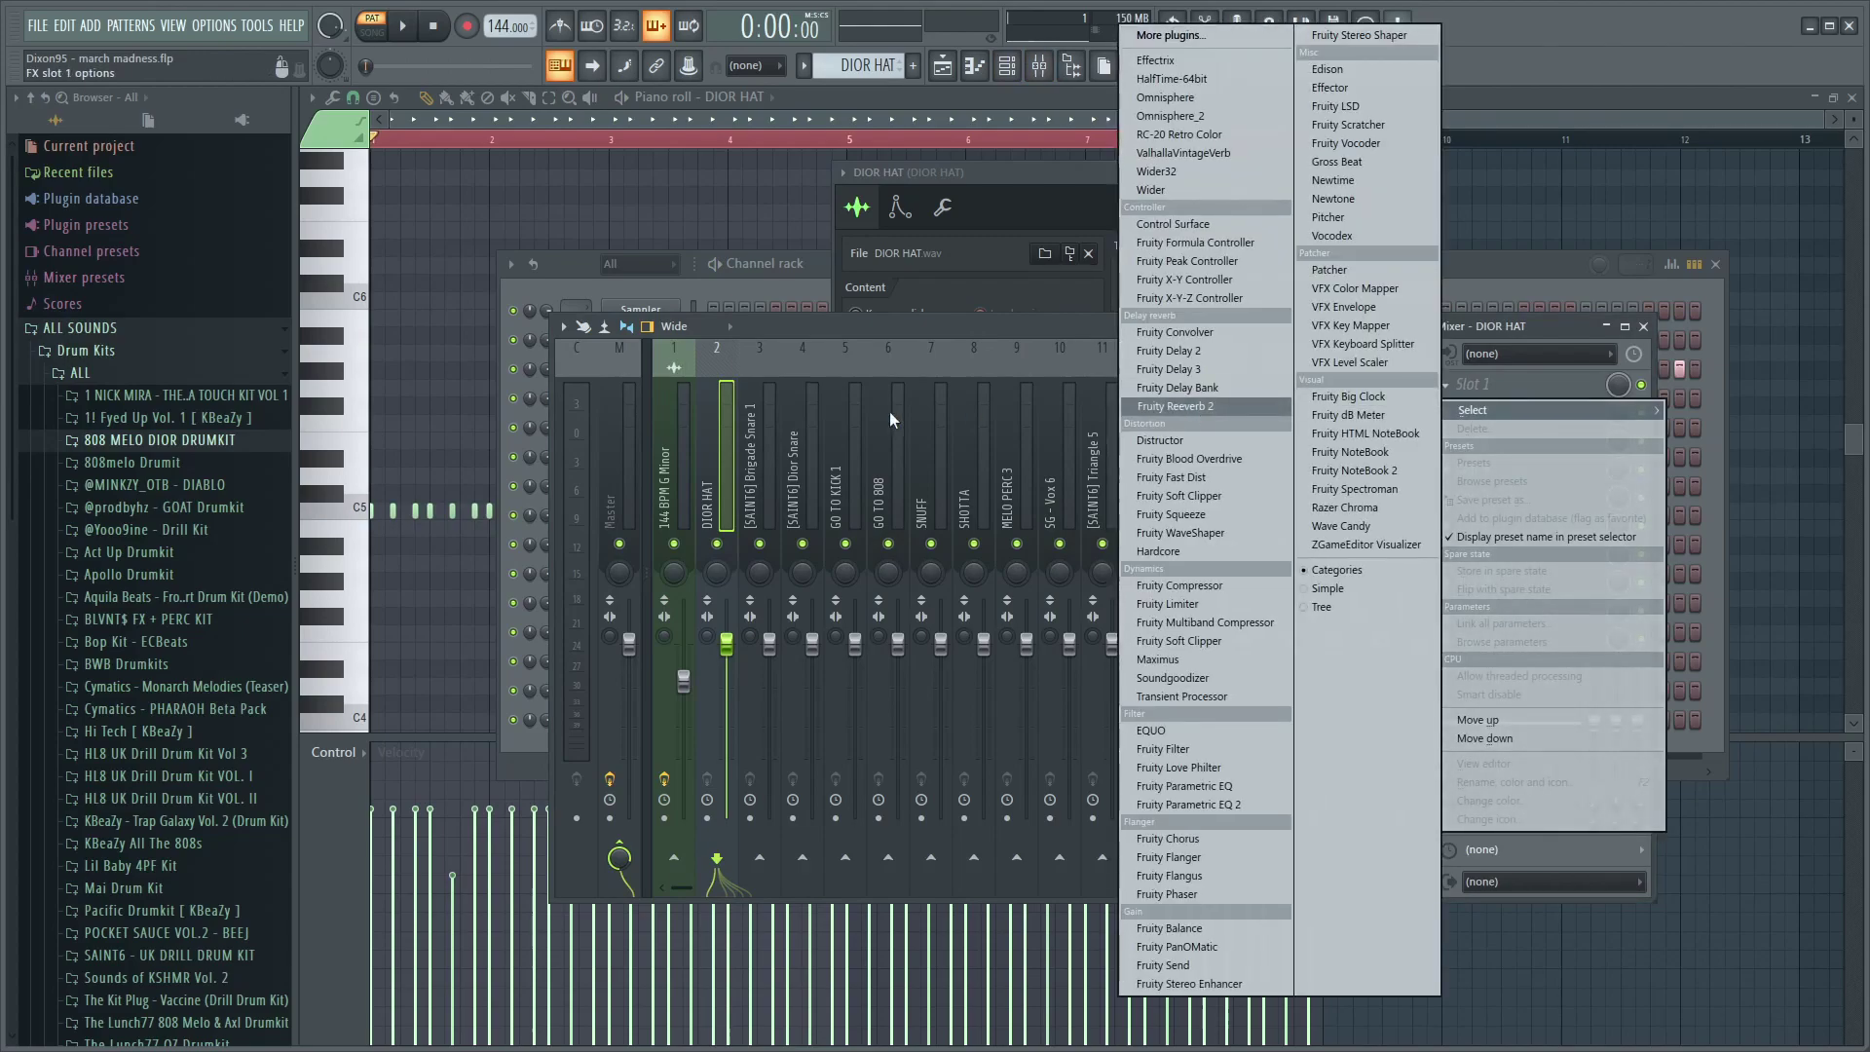
{"action": "left_click", "coordinate": [1210, 352]}
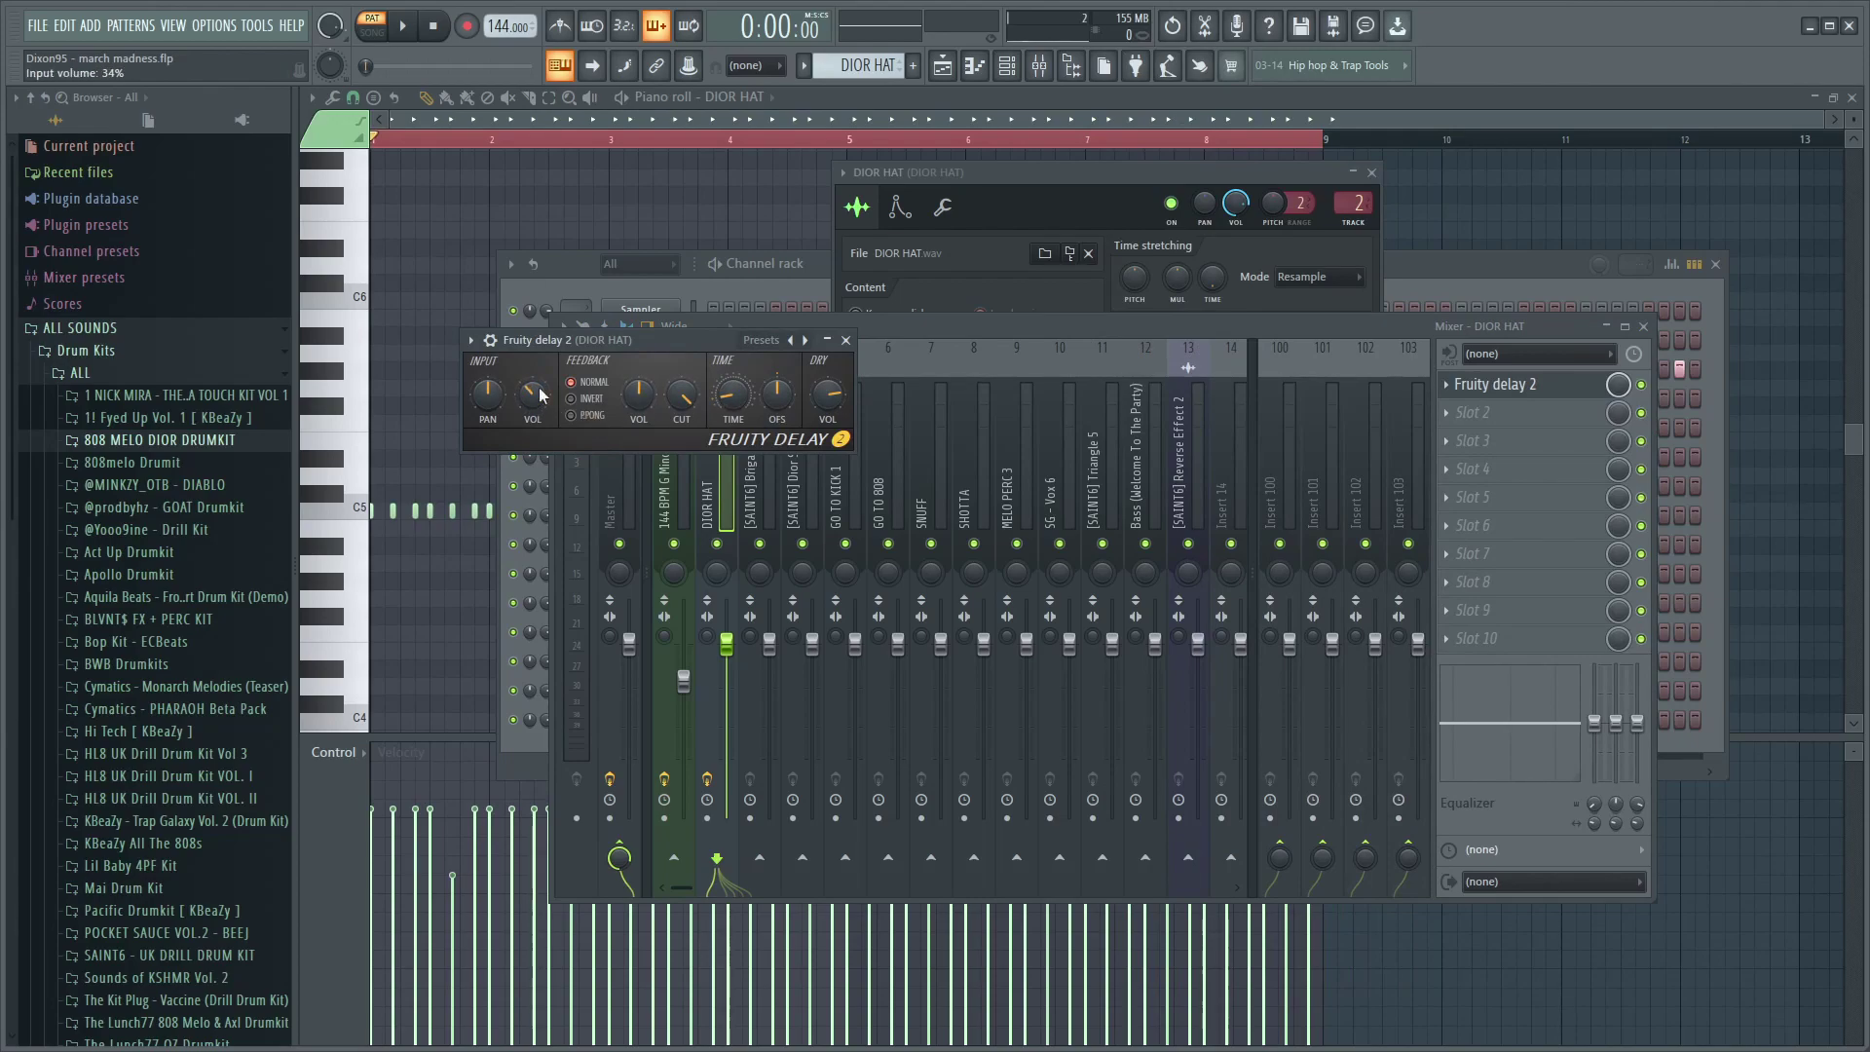
- Lower the DIOR HAT delay's input volume to 6%, auditioning the hat pattern
{"action": "left_click_drag", "start_coordinate": [541, 394], "coordinate": [548, 396]}
{"action": "key", "text": "space"}
{"action": "key", "text": "space"}
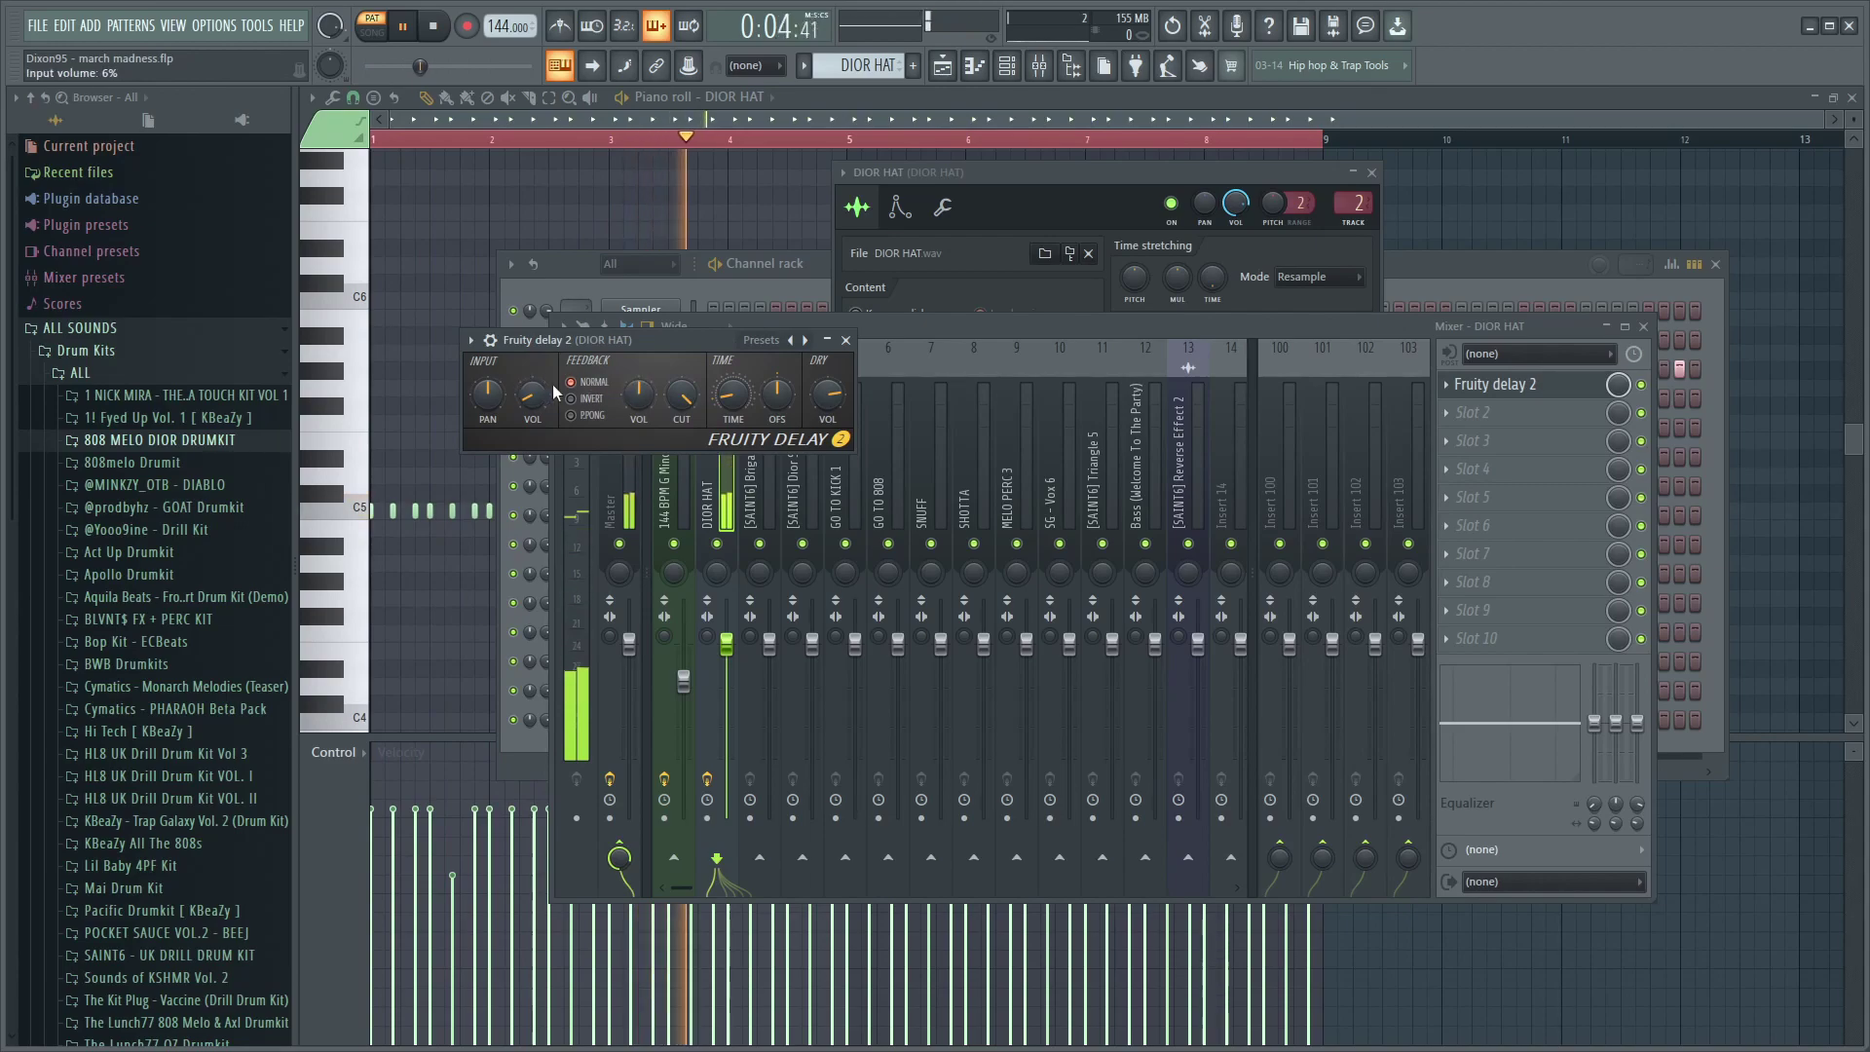
{"action": "key", "text": "space"}
- Load Fruity Reeverb 2 into slot 2 of the DIOR HAT mixer track and set its wet level to 13% during playback
{"action": "left_click", "coordinate": [1473, 412]}
{"action": "left_click", "coordinate": [1174, 406]}
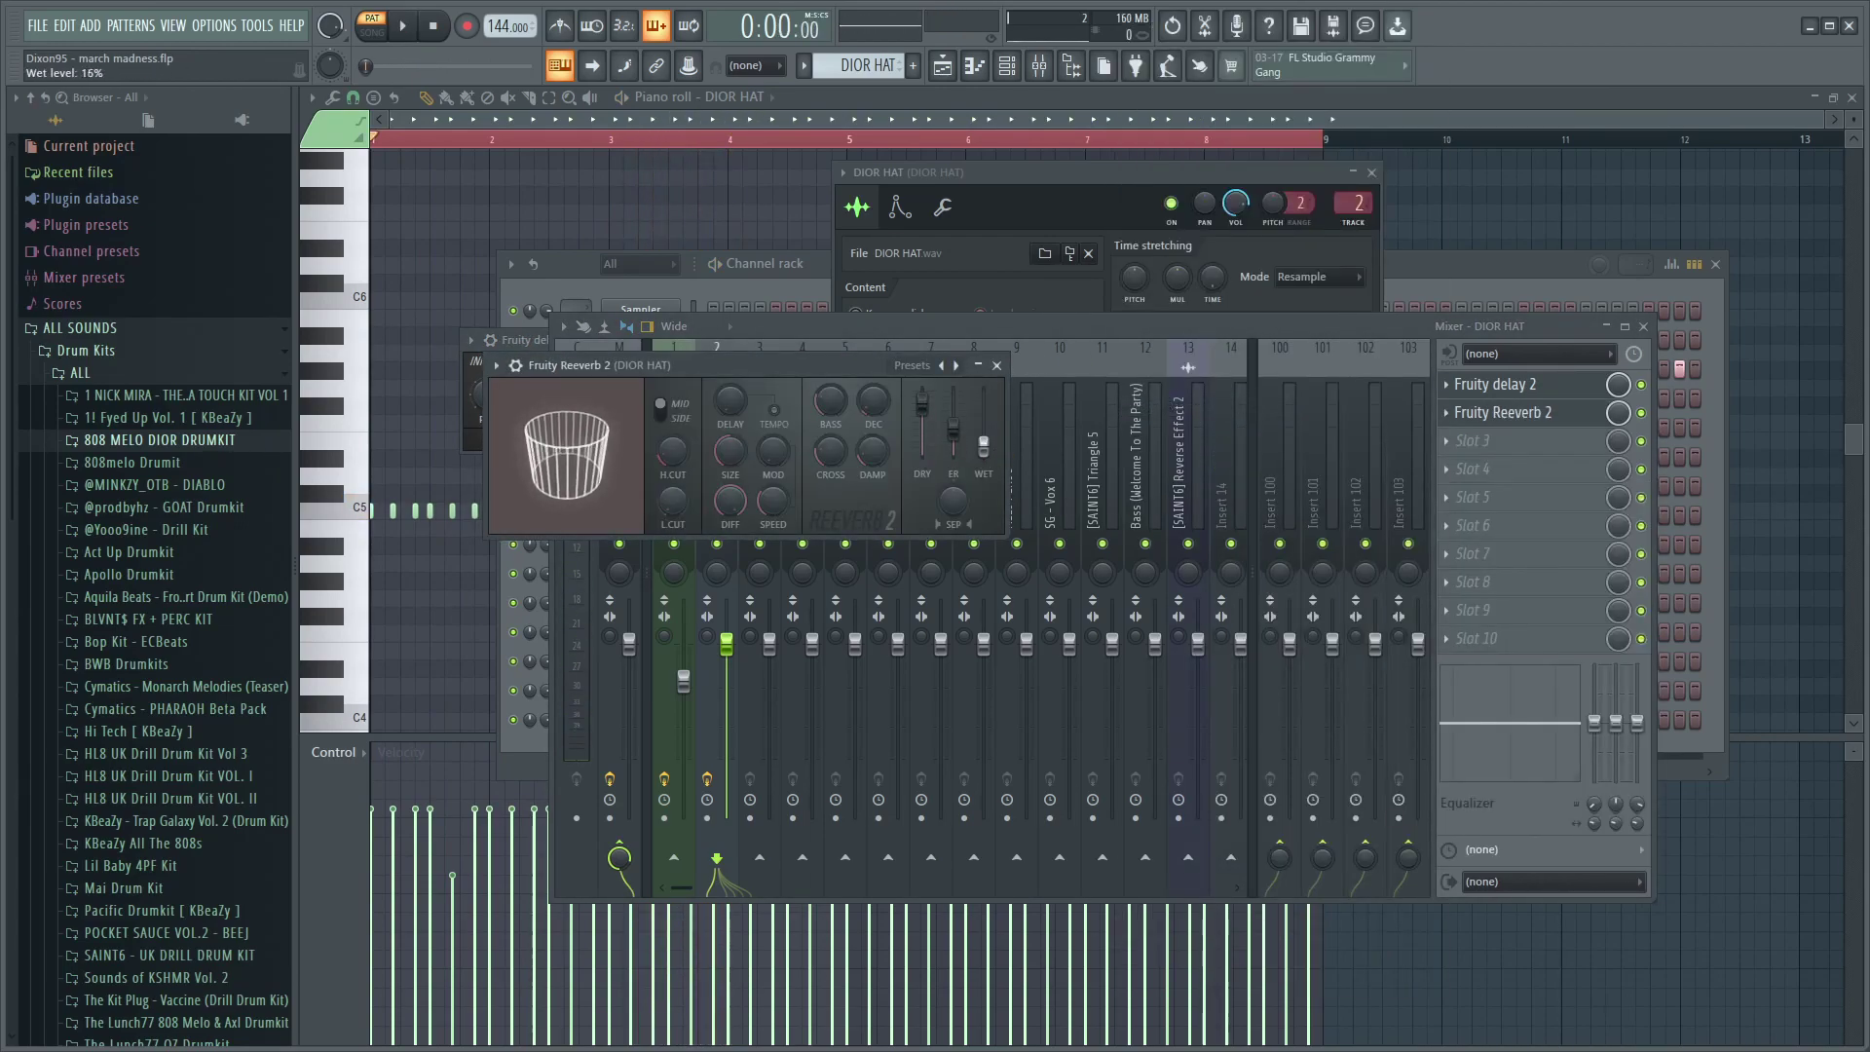
{"action": "key", "text": "space"}
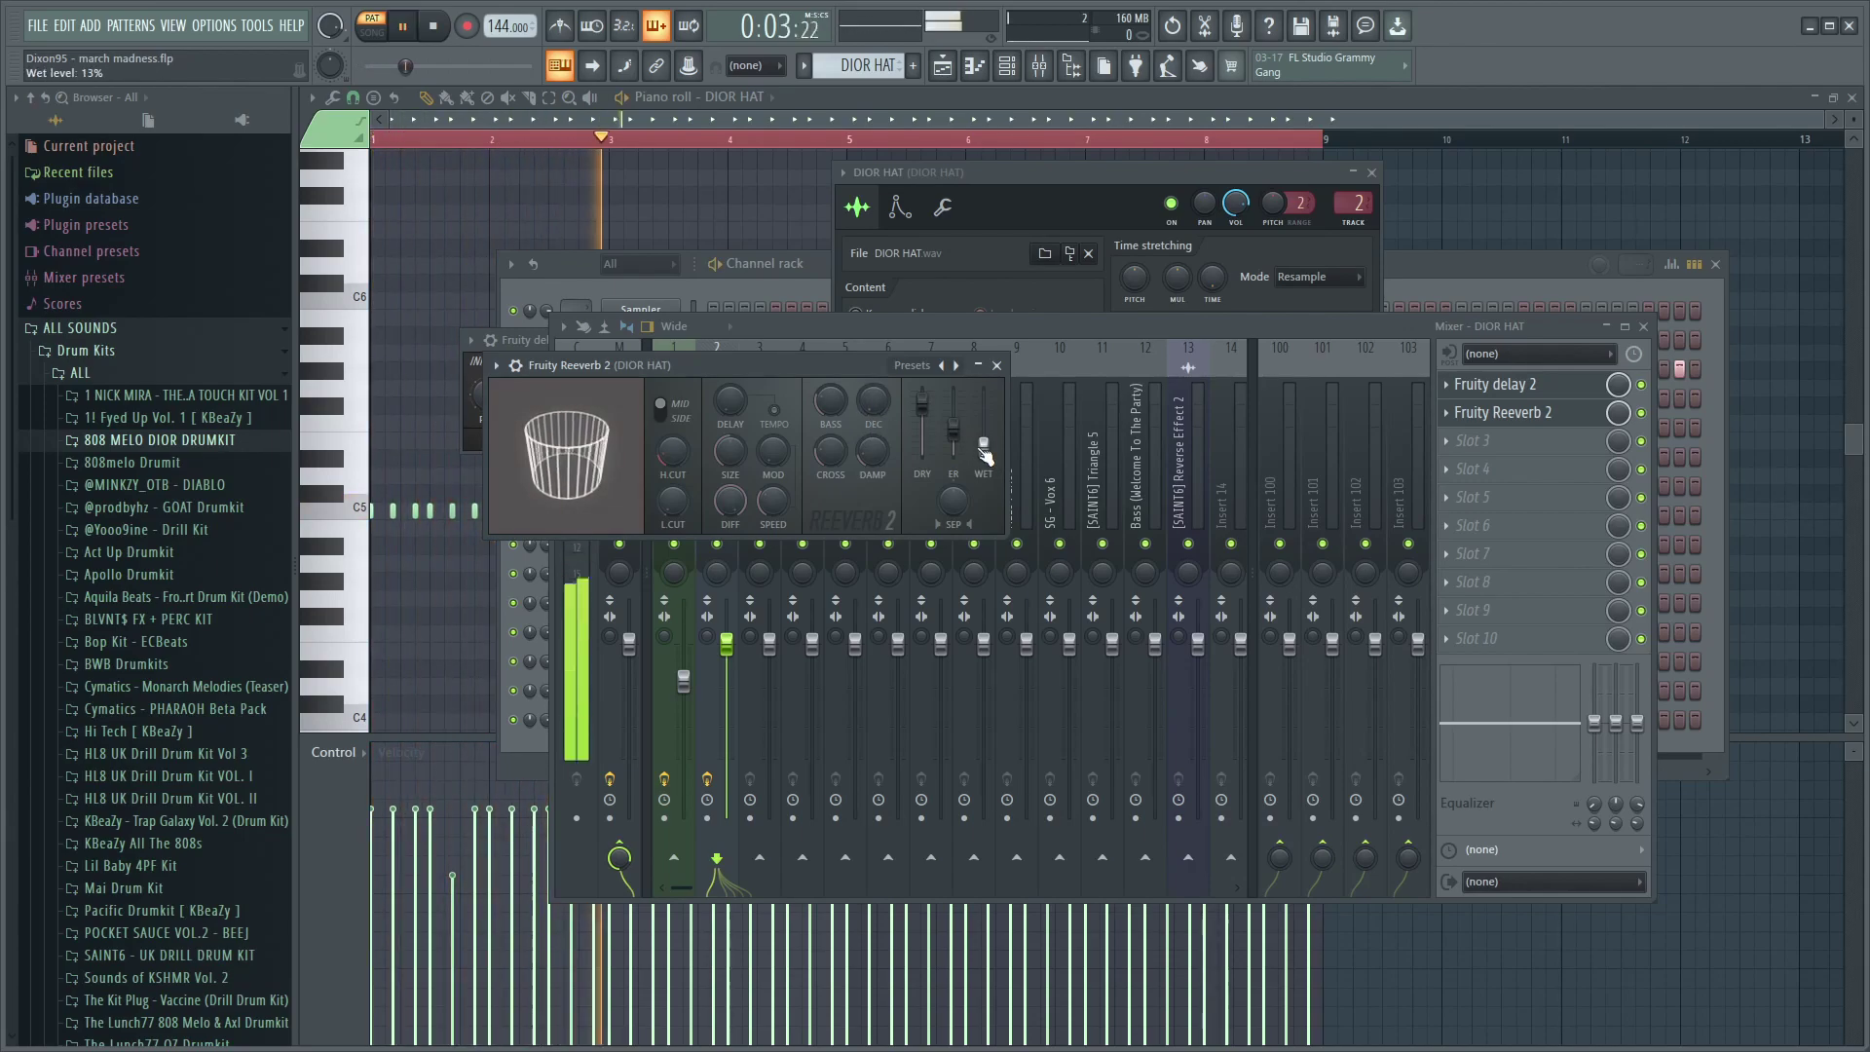
{"action": "left_click", "coordinate": [1452, 272]}
{"action": "key", "text": "space"}
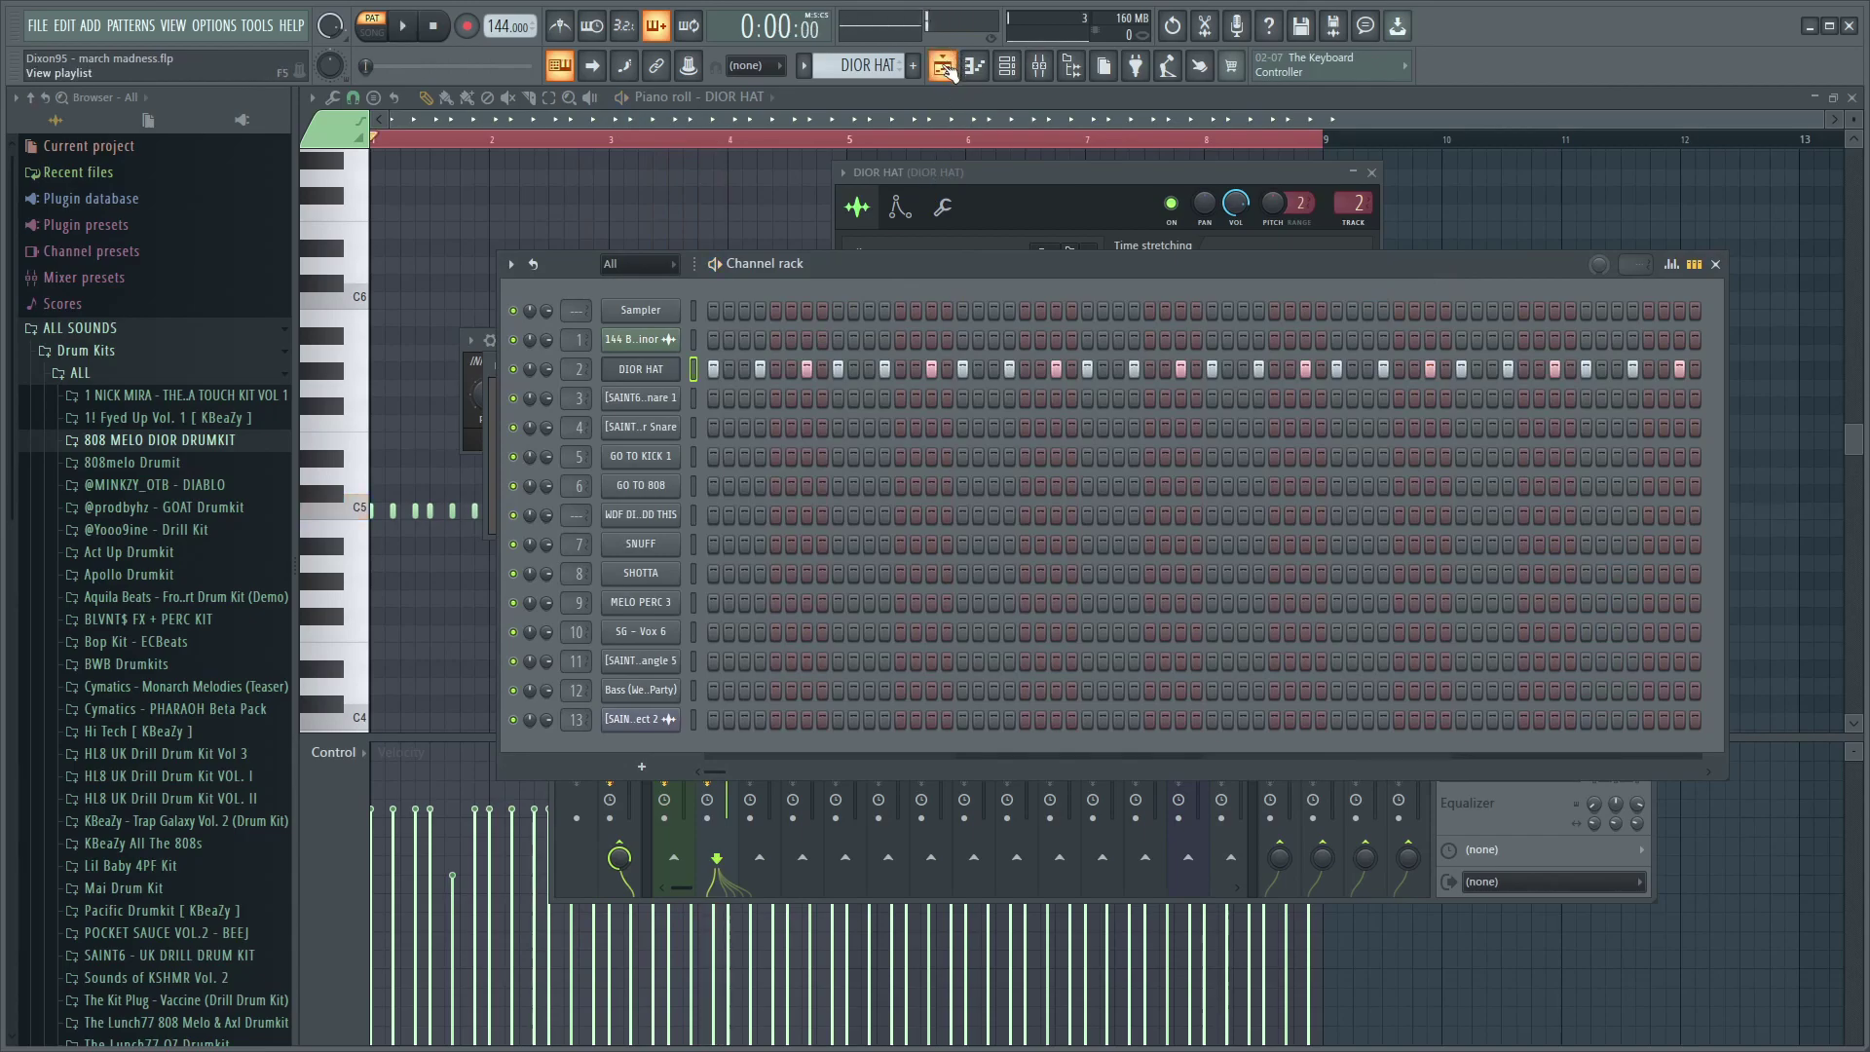
- Play the song arrangement from bar 9 to hear the hat in the full beat
{"action": "left_click", "coordinate": [1050, 76]}
{"action": "left_click", "coordinate": [766, 144]}
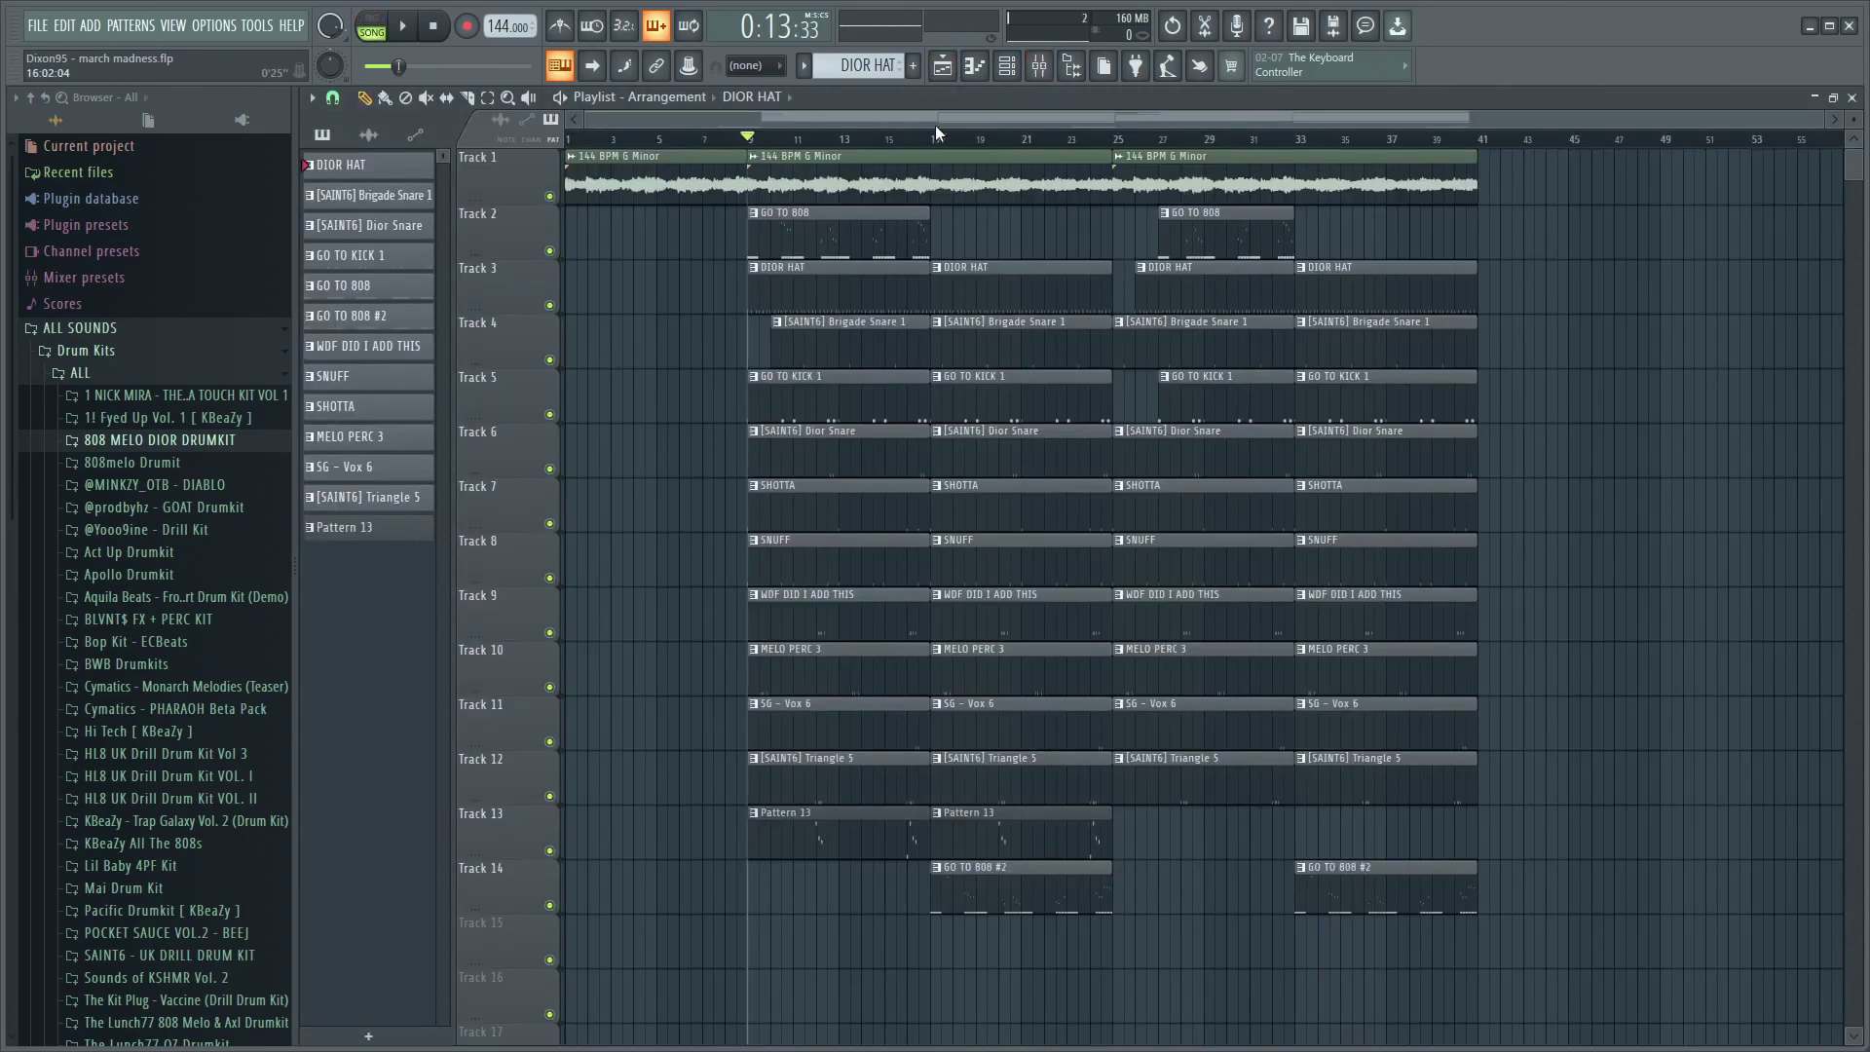
{"action": "key", "text": "space"}
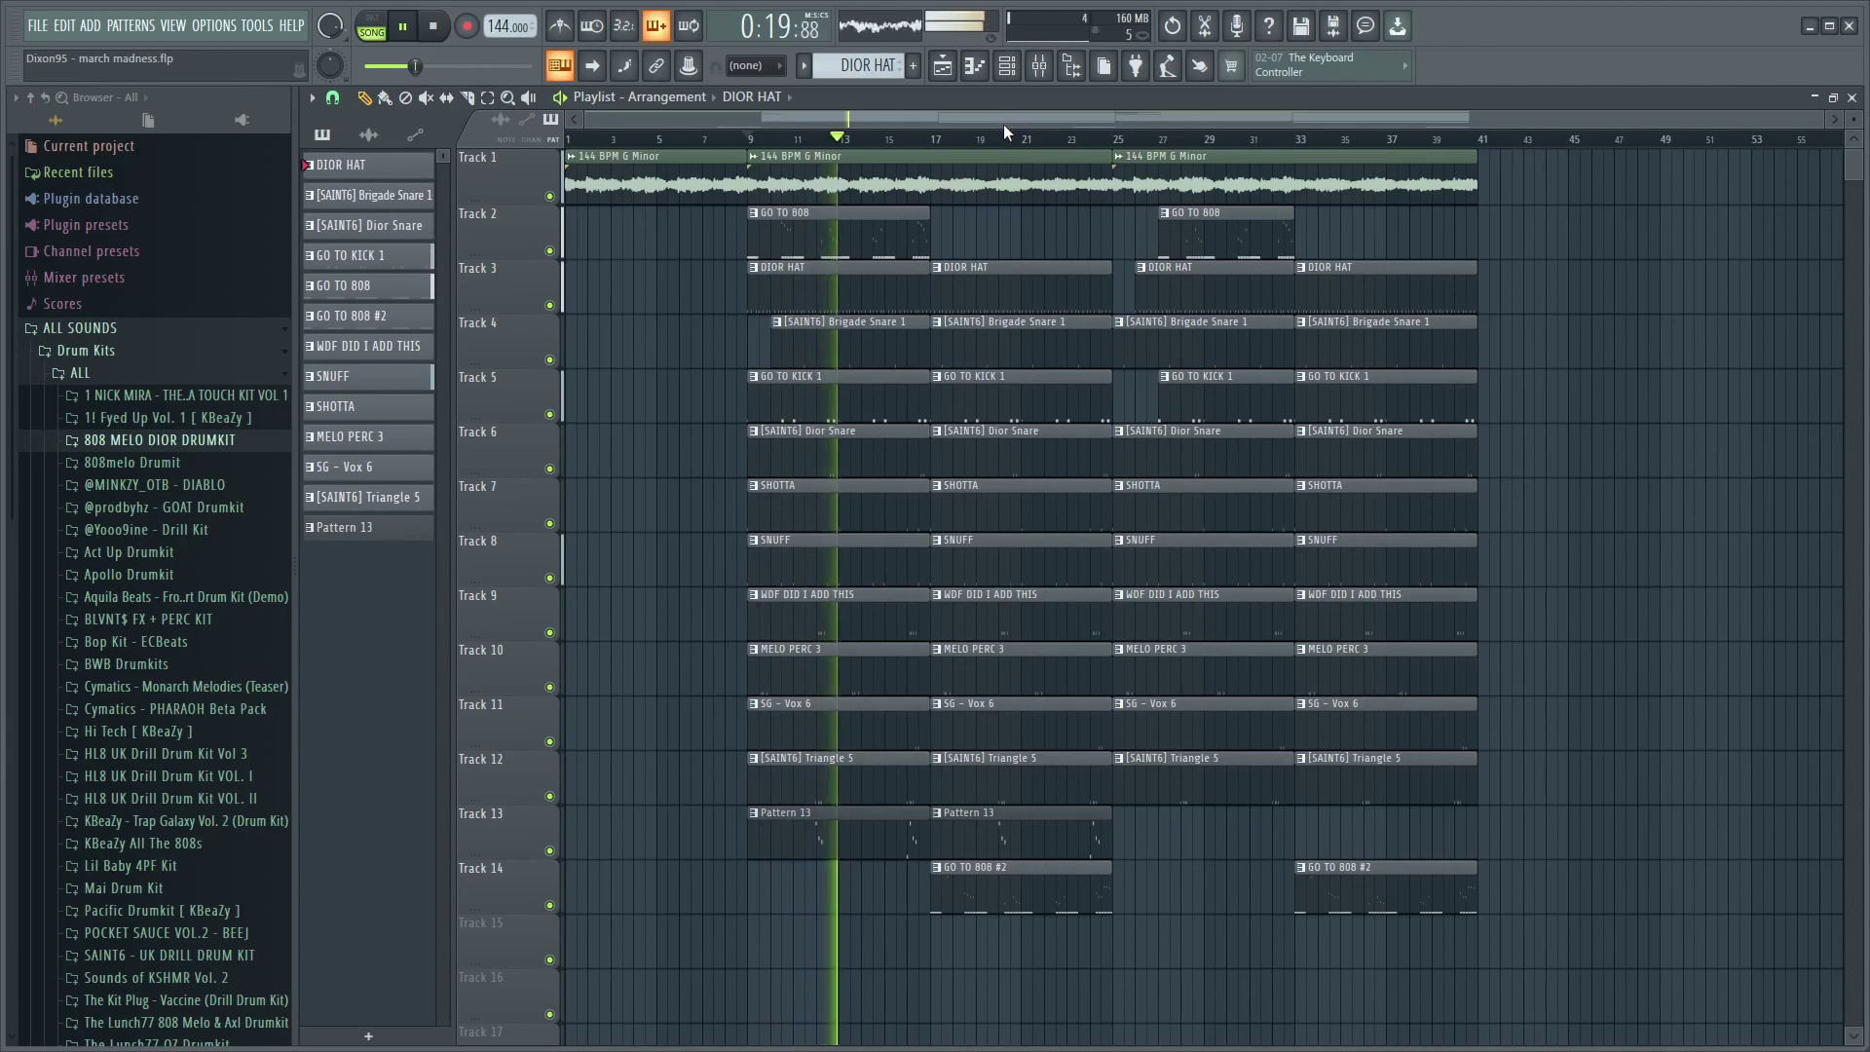
{"action": "key", "text": "space"}
- Put Fruity Reeverb 2 in slot 1 of the [SAINT6] Brigade Snare 1 mixer track with the wet level at about 21%
{"action": "left_click", "coordinate": [1036, 74]}
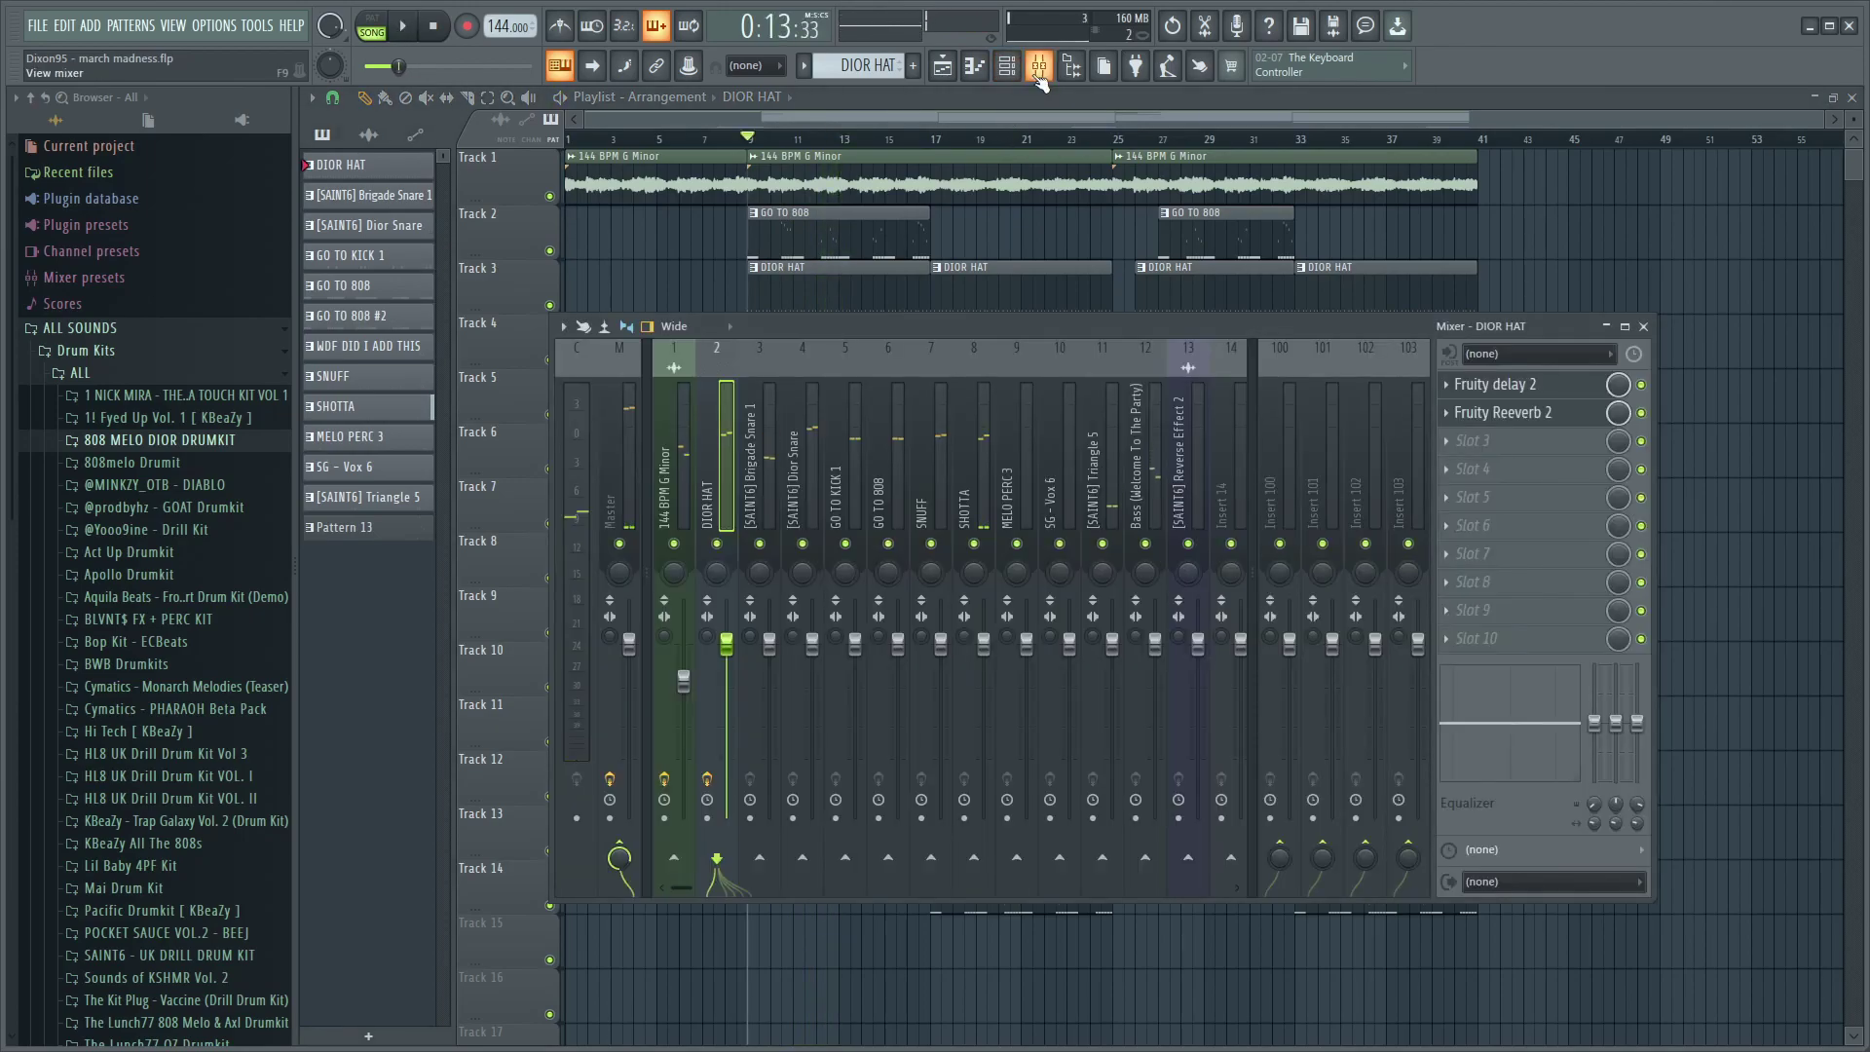
{"action": "left_click", "coordinate": [1496, 389]}
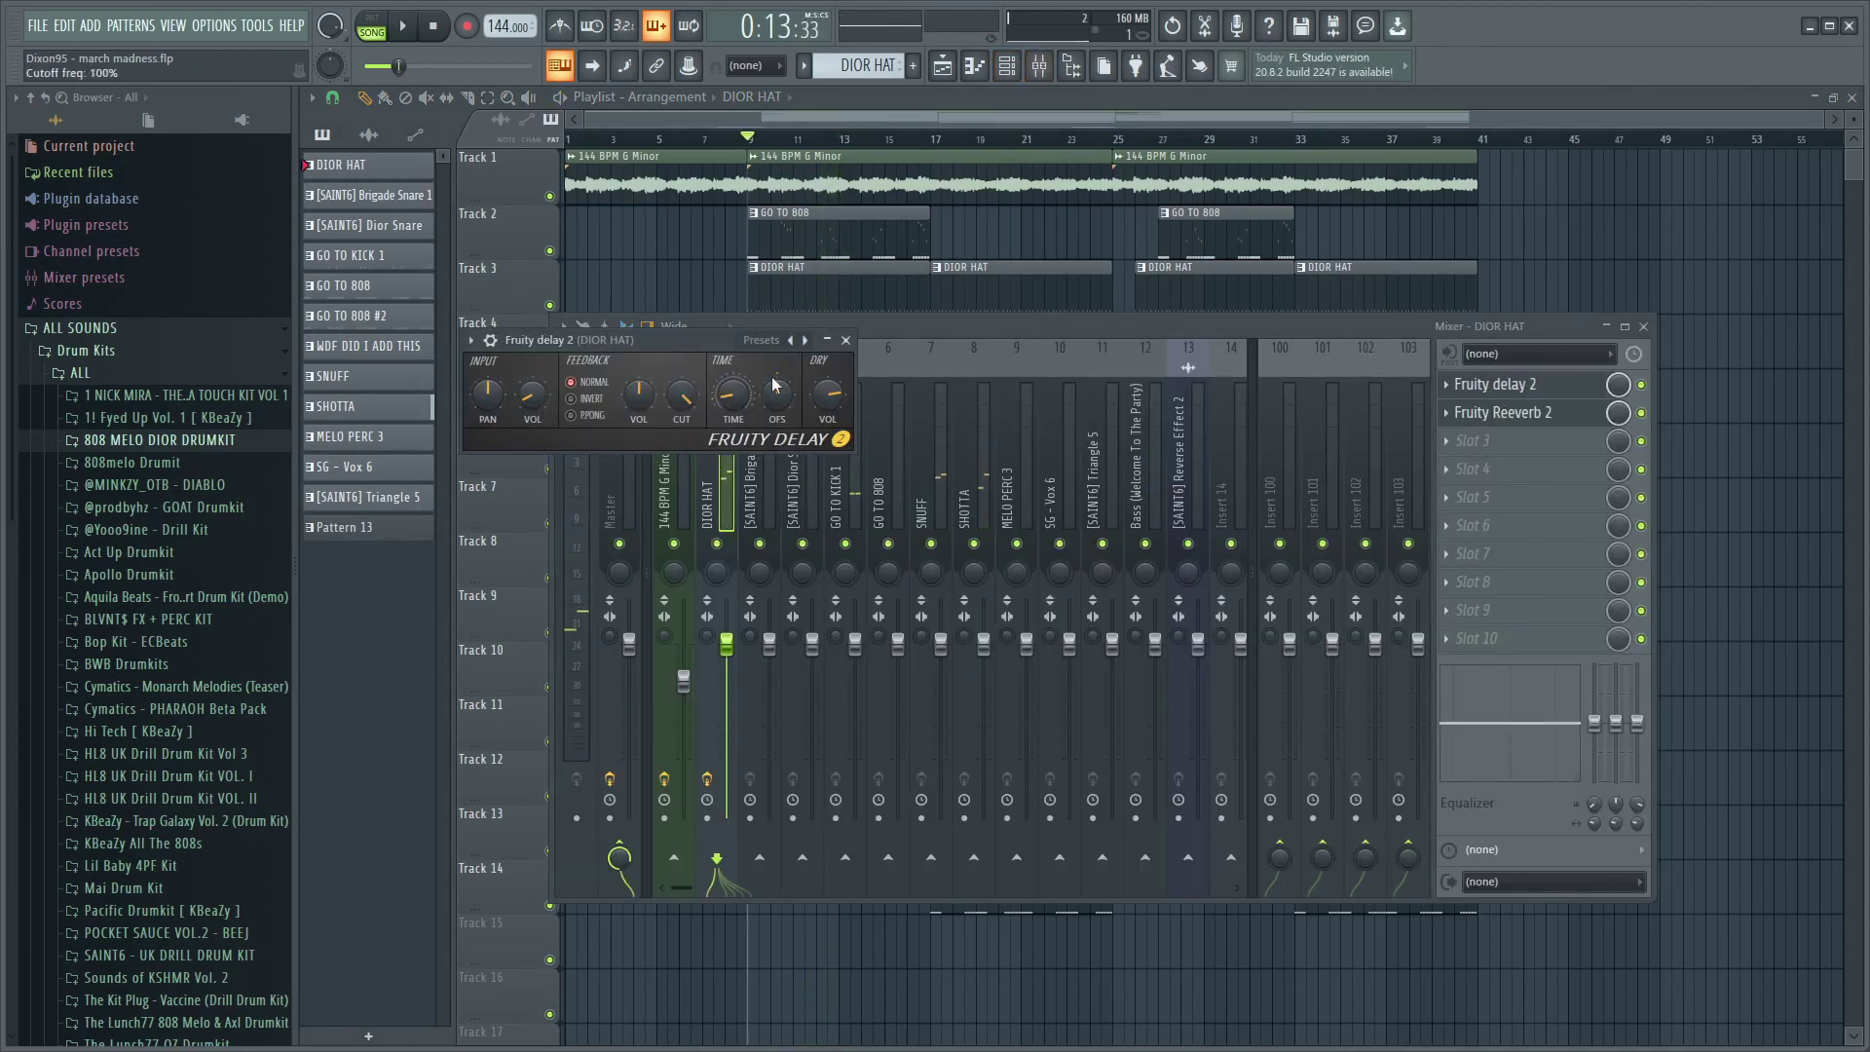
{"action": "left_click", "coordinate": [916, 326]}
{"action": "left_click", "coordinate": [764, 464]}
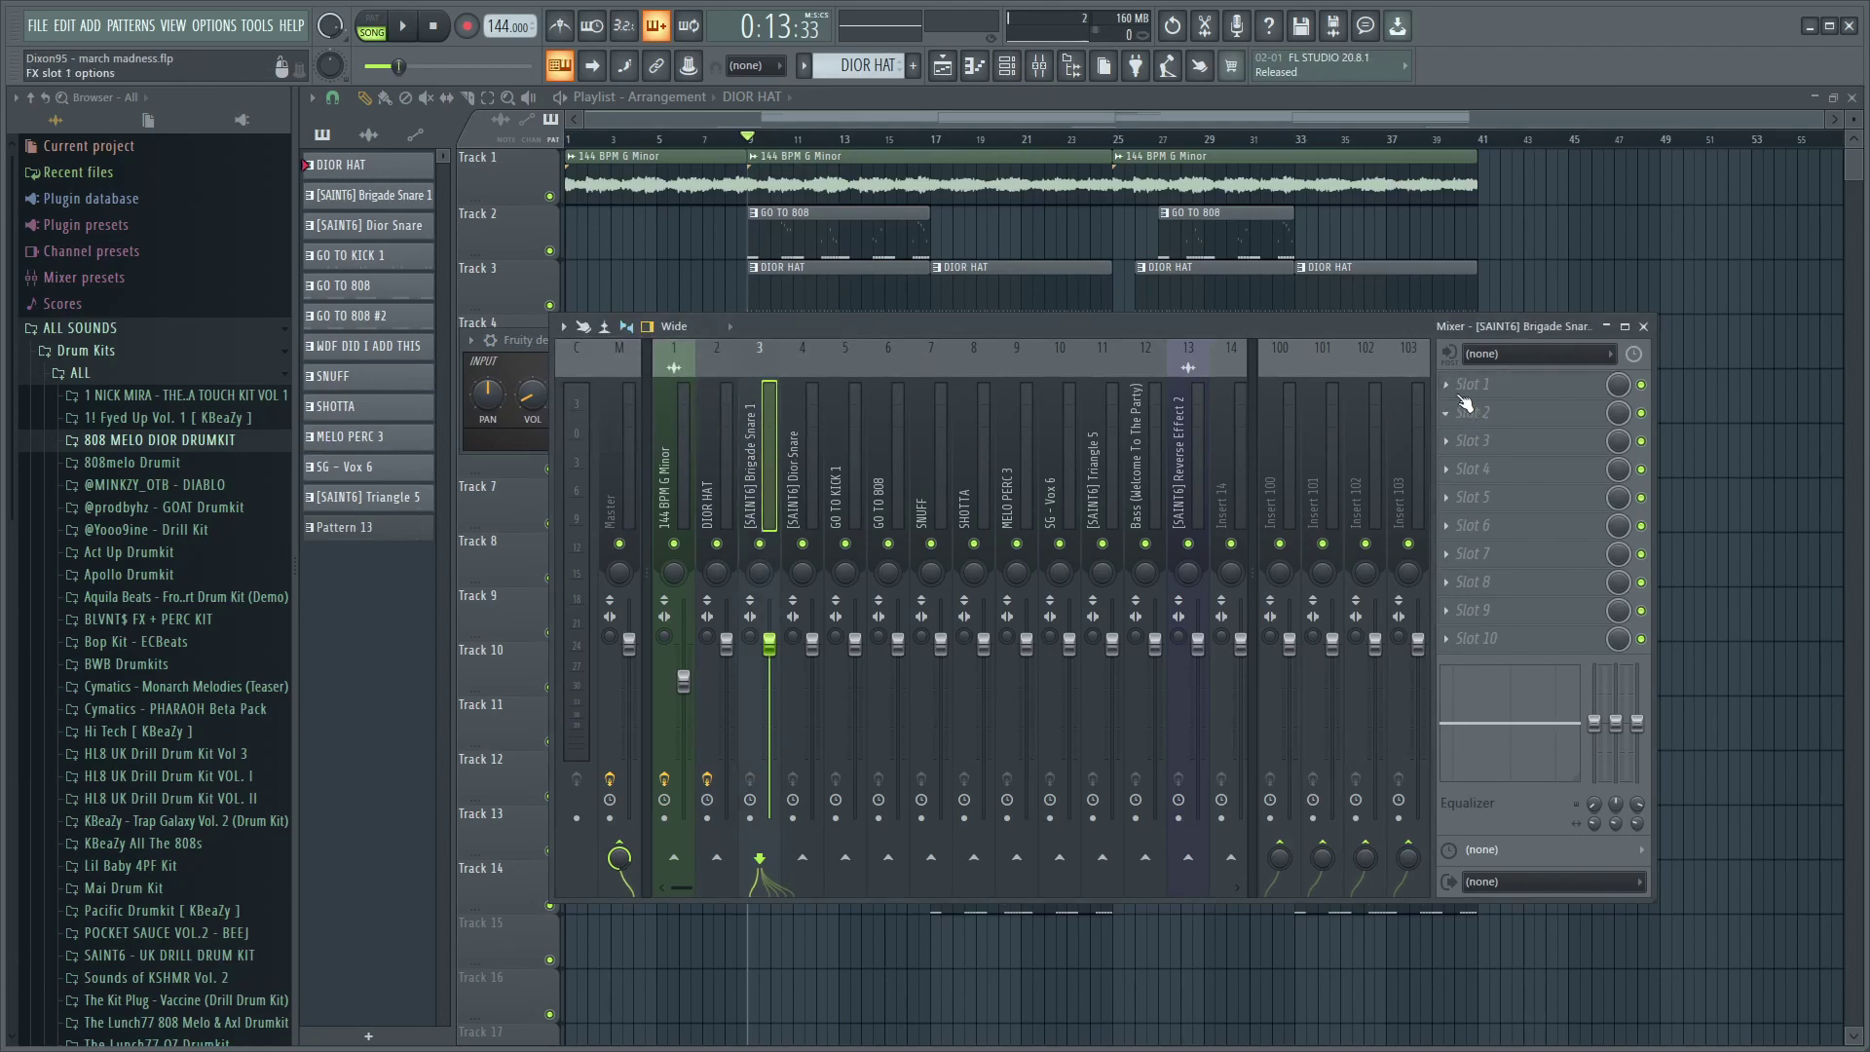
{"action": "left_click", "coordinate": [1461, 390]}
{"action": "left_click", "coordinate": [1208, 414]}
{"action": "right_click", "coordinate": [1445, 396]}
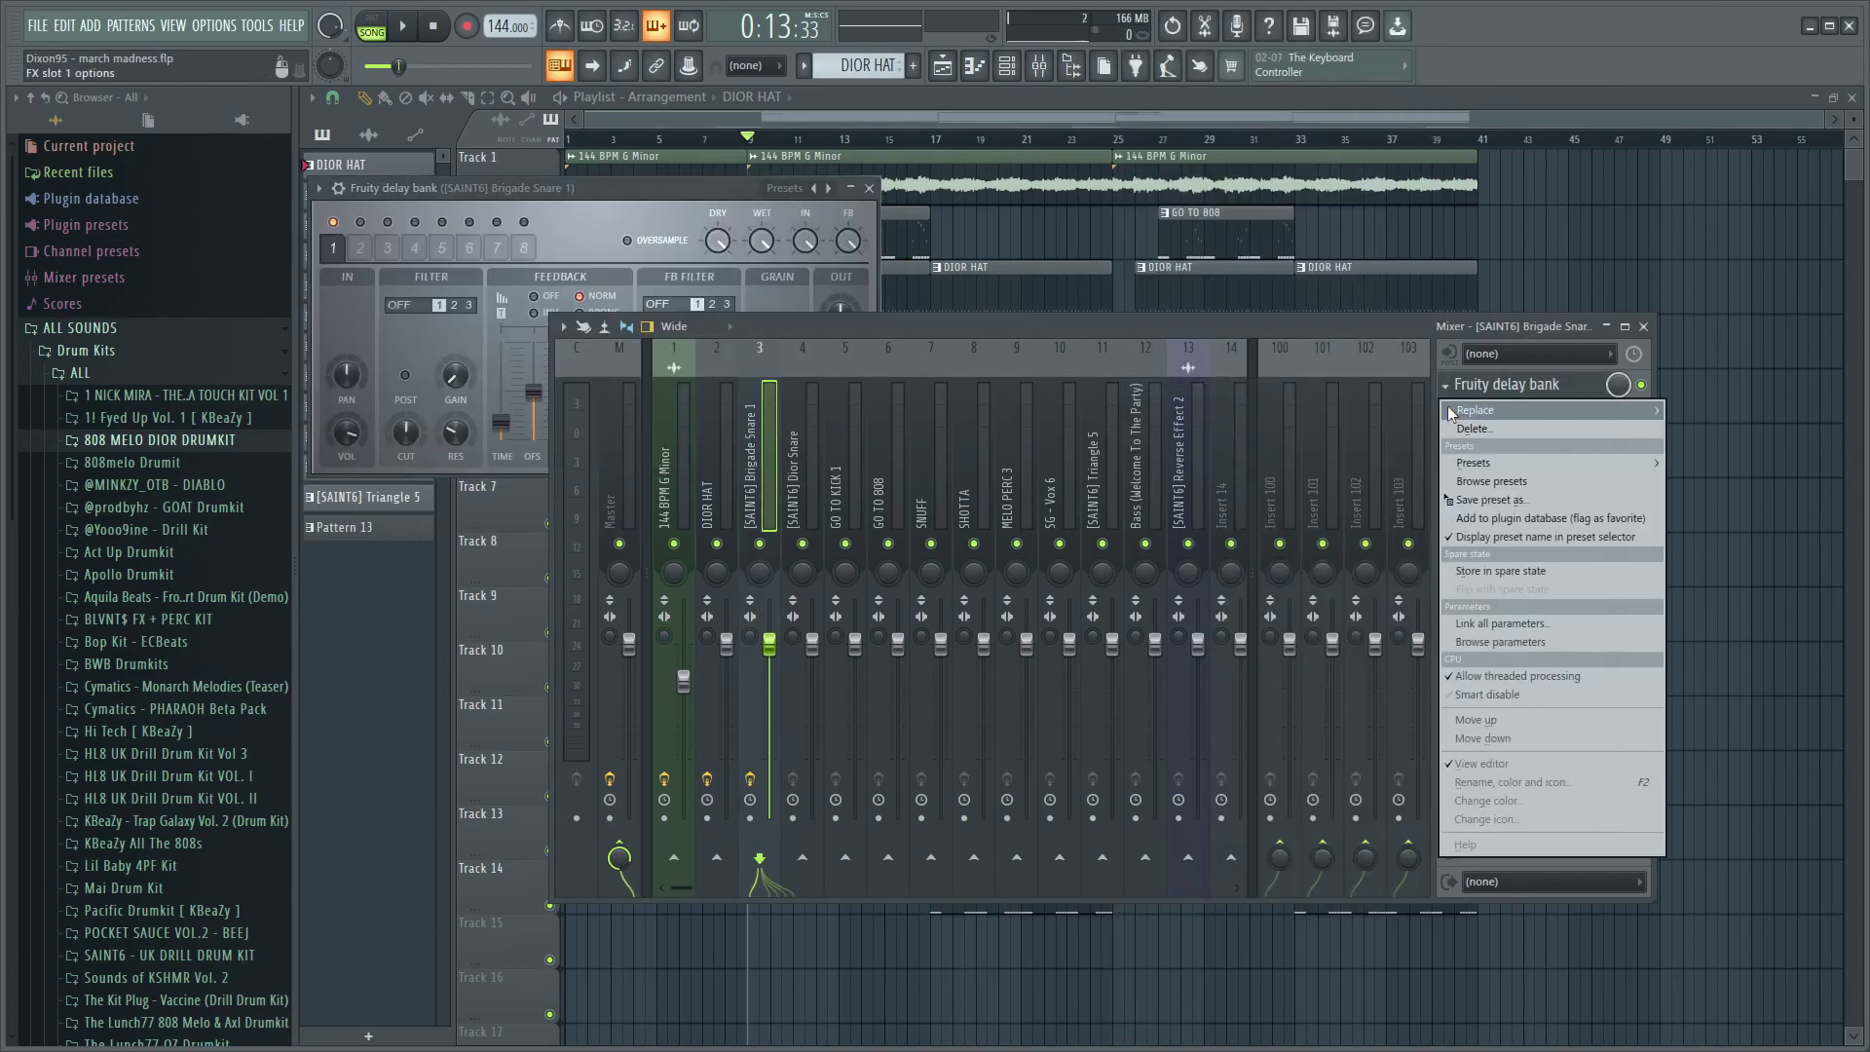
{"action": "mouse_move", "coordinate": [1447, 406]}
{"action": "left_click", "coordinate": [1236, 405]}
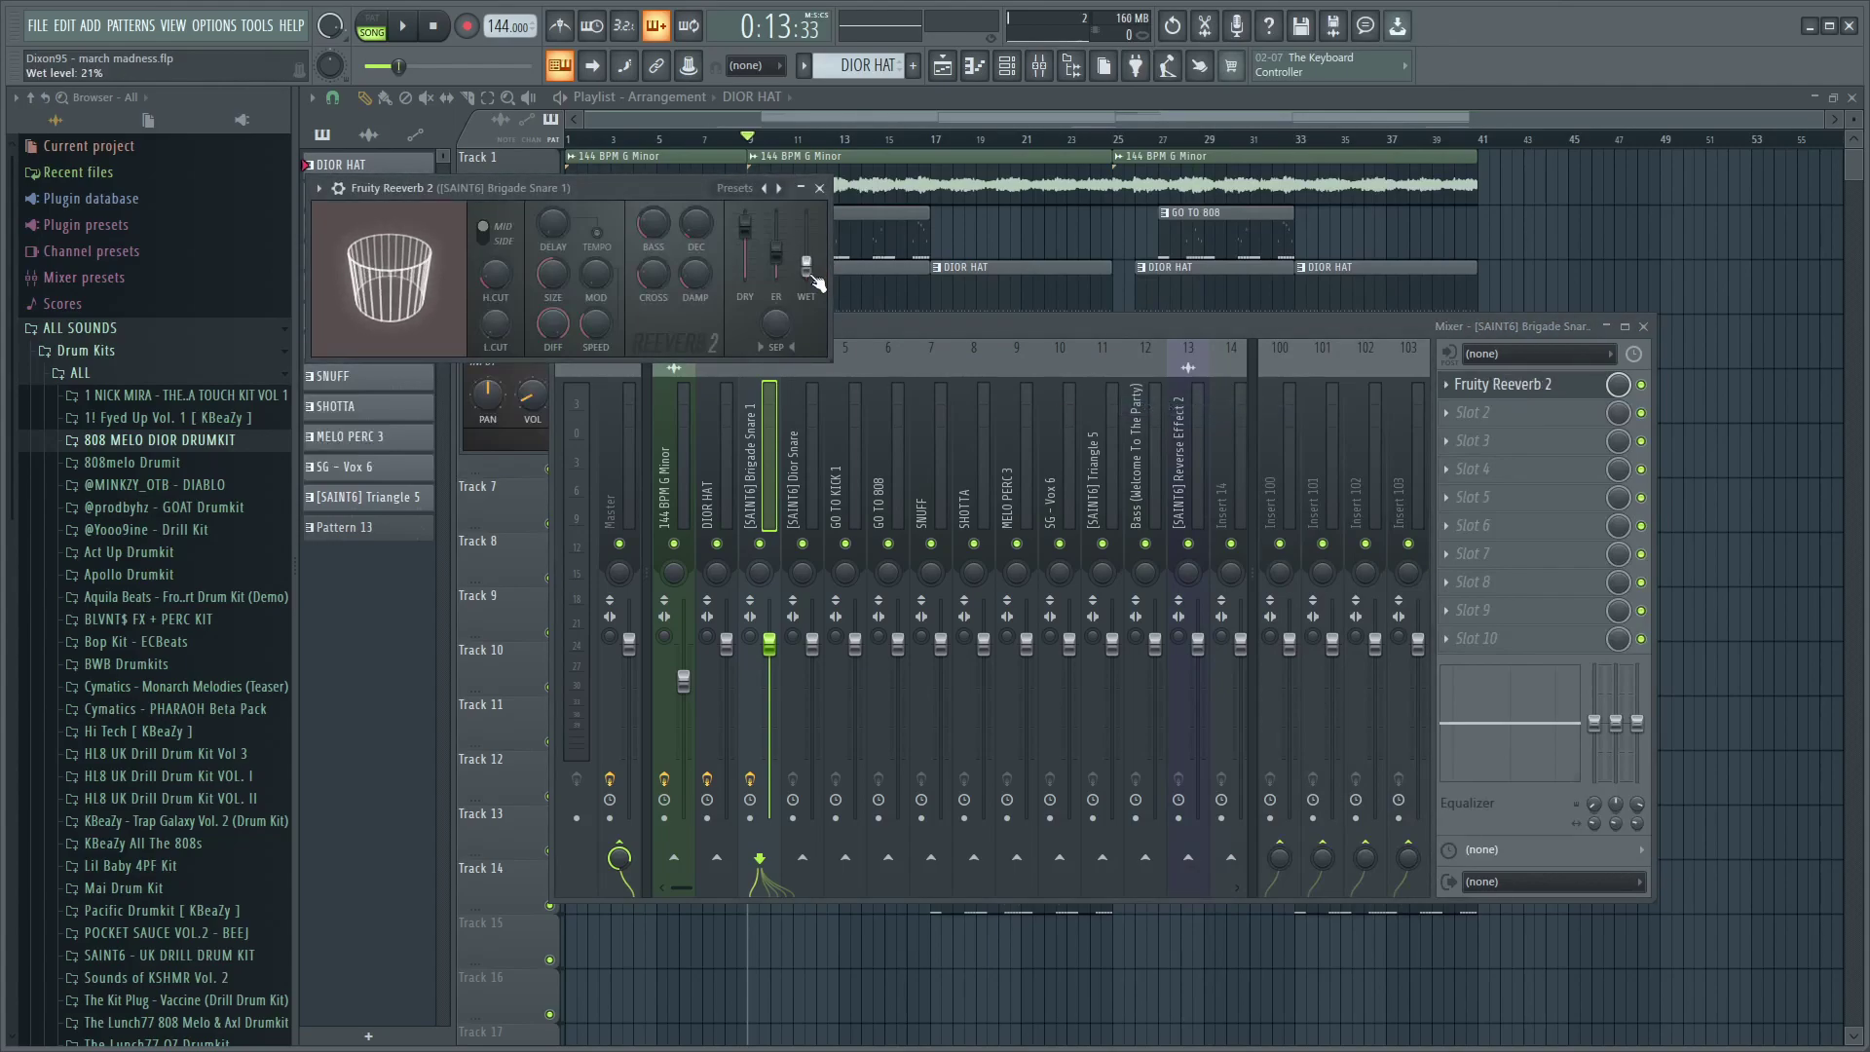
- Set the Brigade Snare reverb's decay time to 0.5 sec during playback and select the [SAINT6] Dior Snare track
{"action": "key", "text": "space"}
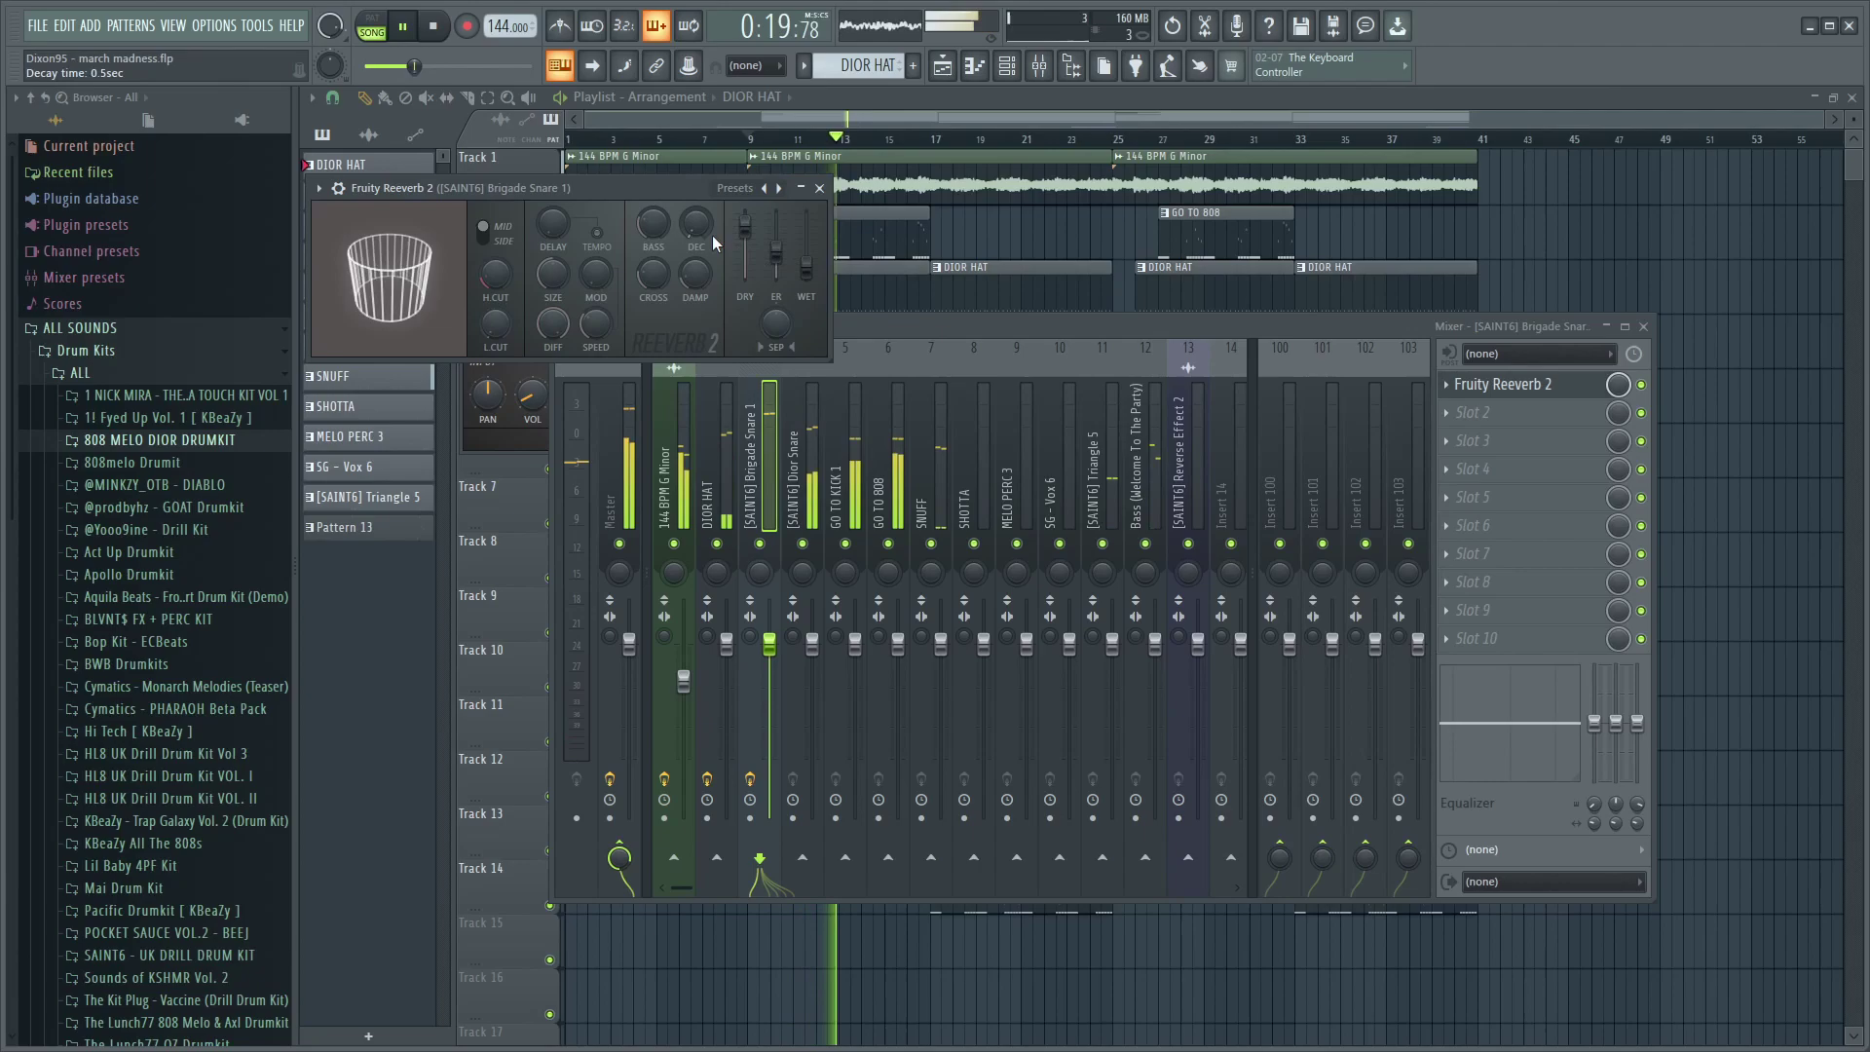
{"action": "left_click", "coordinate": [810, 454]}
{"action": "key", "text": "space"}
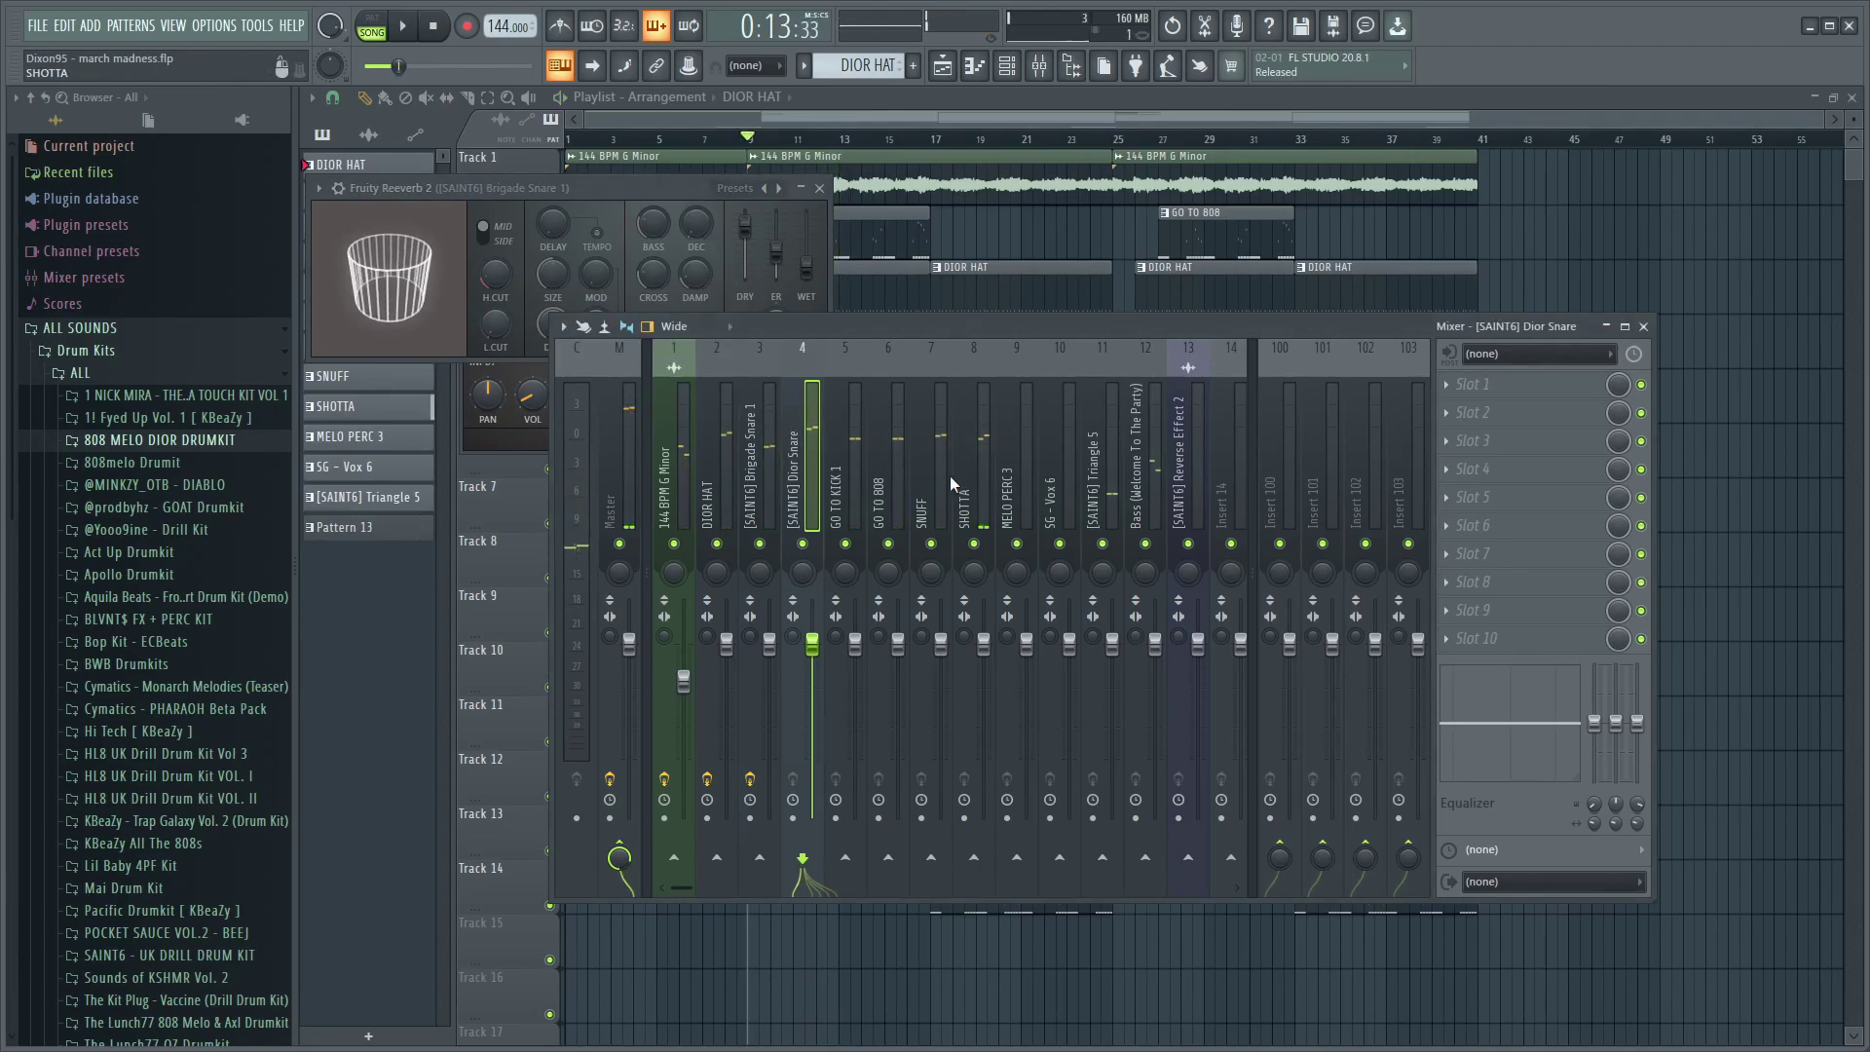
- Load Fruity Reeverb 2 into slot 1 of the [SAINT6] Dior Snare track and set its wet level to about 11% during playback
{"action": "left_click", "coordinate": [1478, 398]}
{"action": "left_click", "coordinate": [1218, 419]}
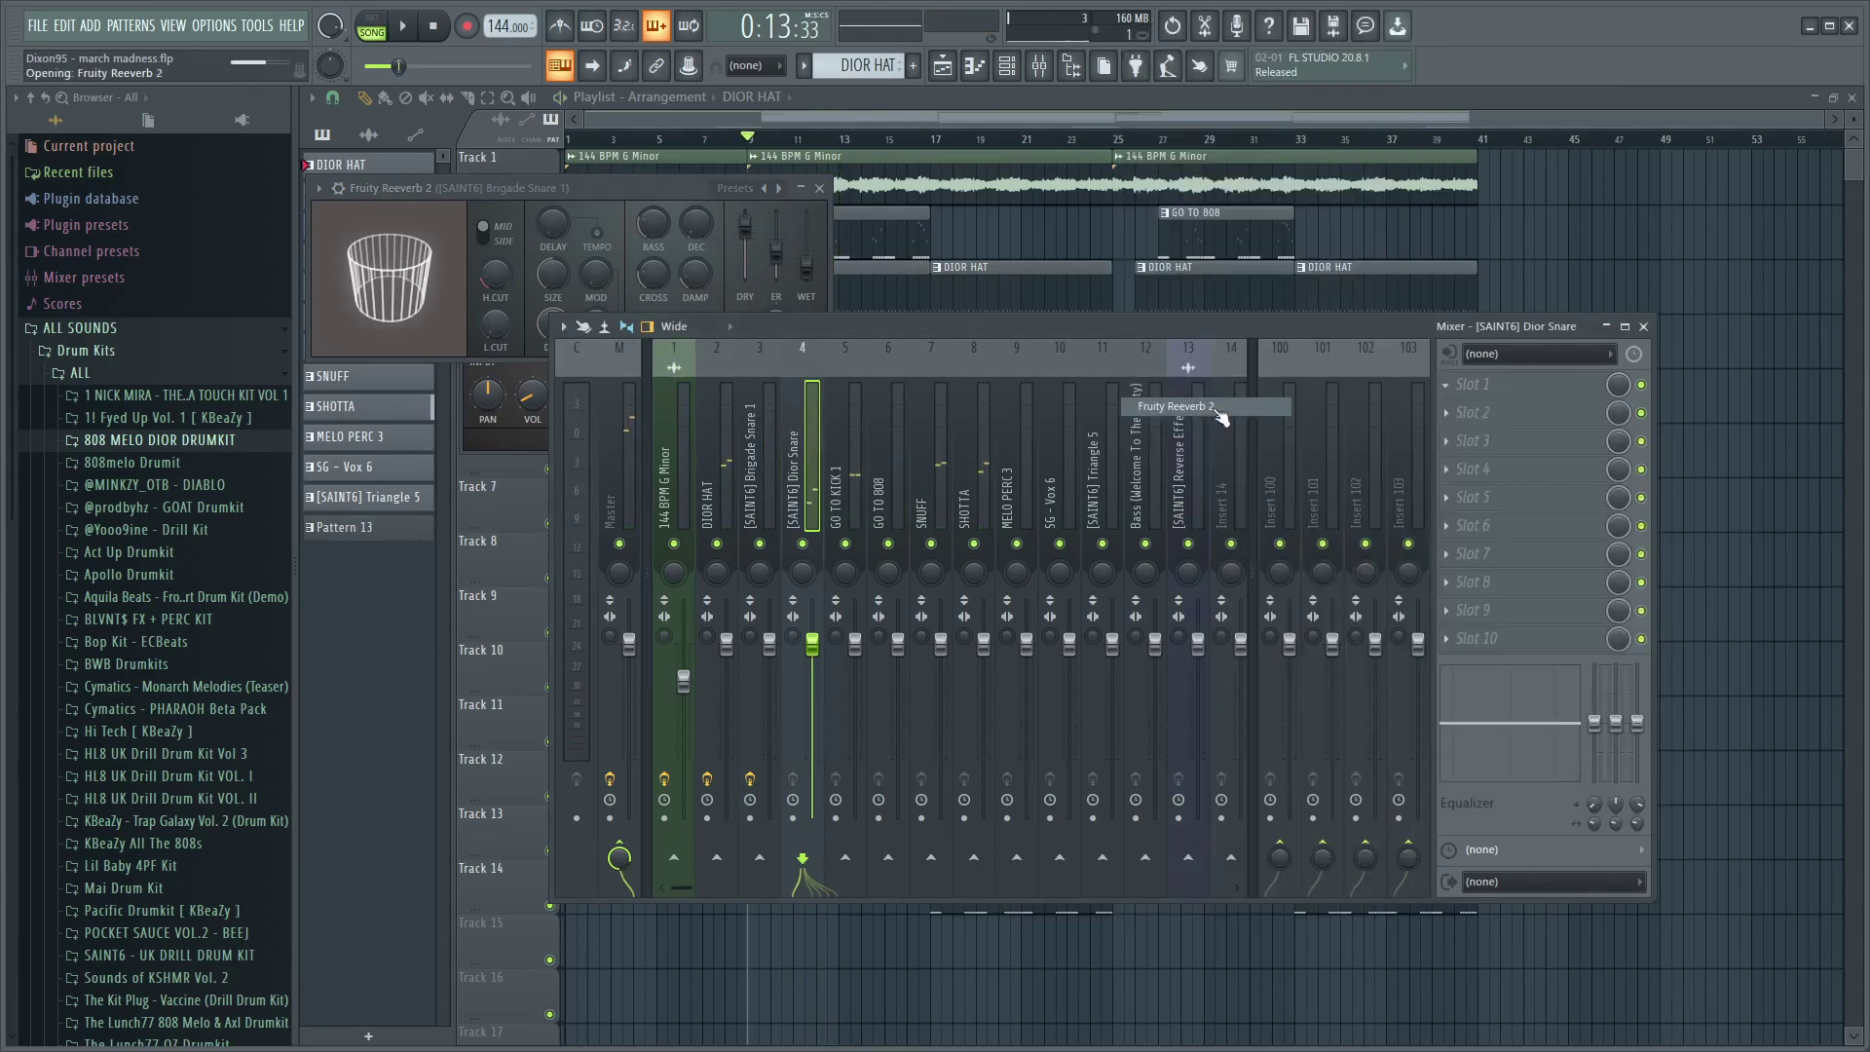
{"action": "key", "text": "space"}
{"action": "left_click_drag", "start_coordinate": [857, 316], "coordinate": [858, 329]}
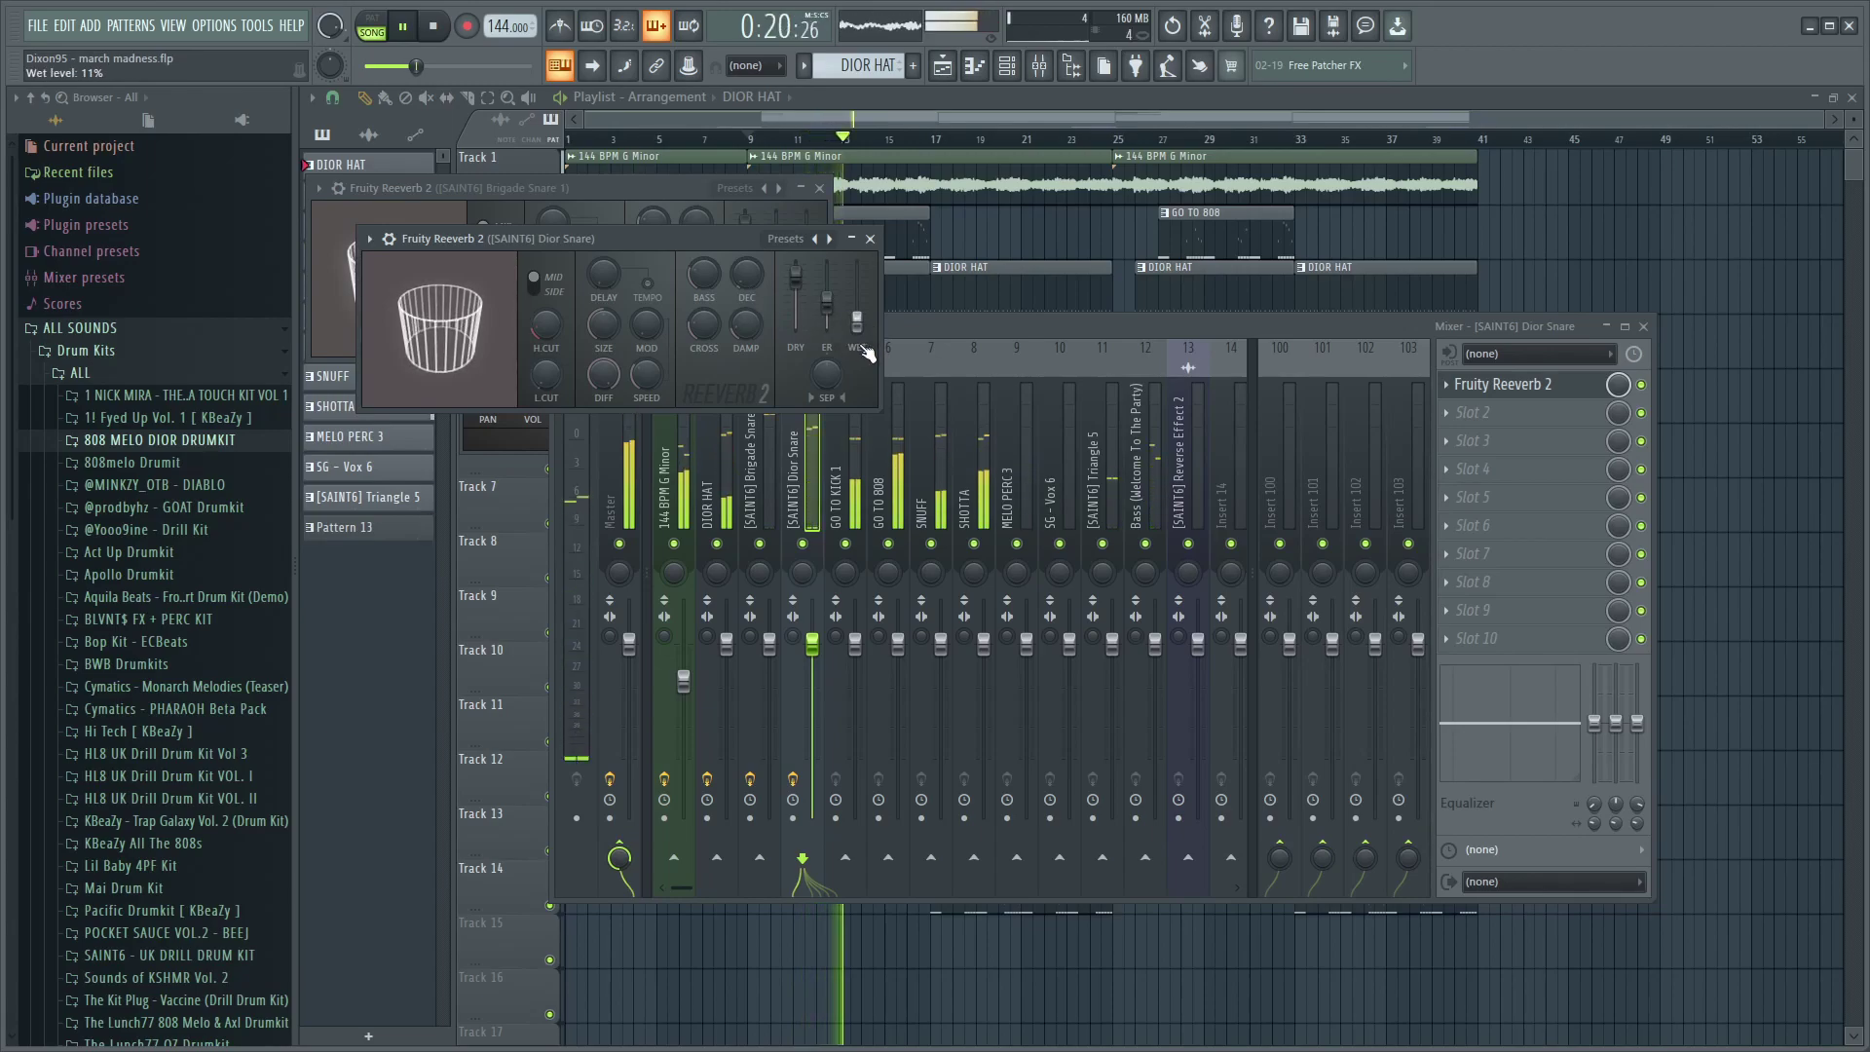
{"action": "left_click_drag", "start_coordinate": [858, 325], "coordinate": [858, 323]}
{"action": "left_click", "coordinate": [943, 329]}
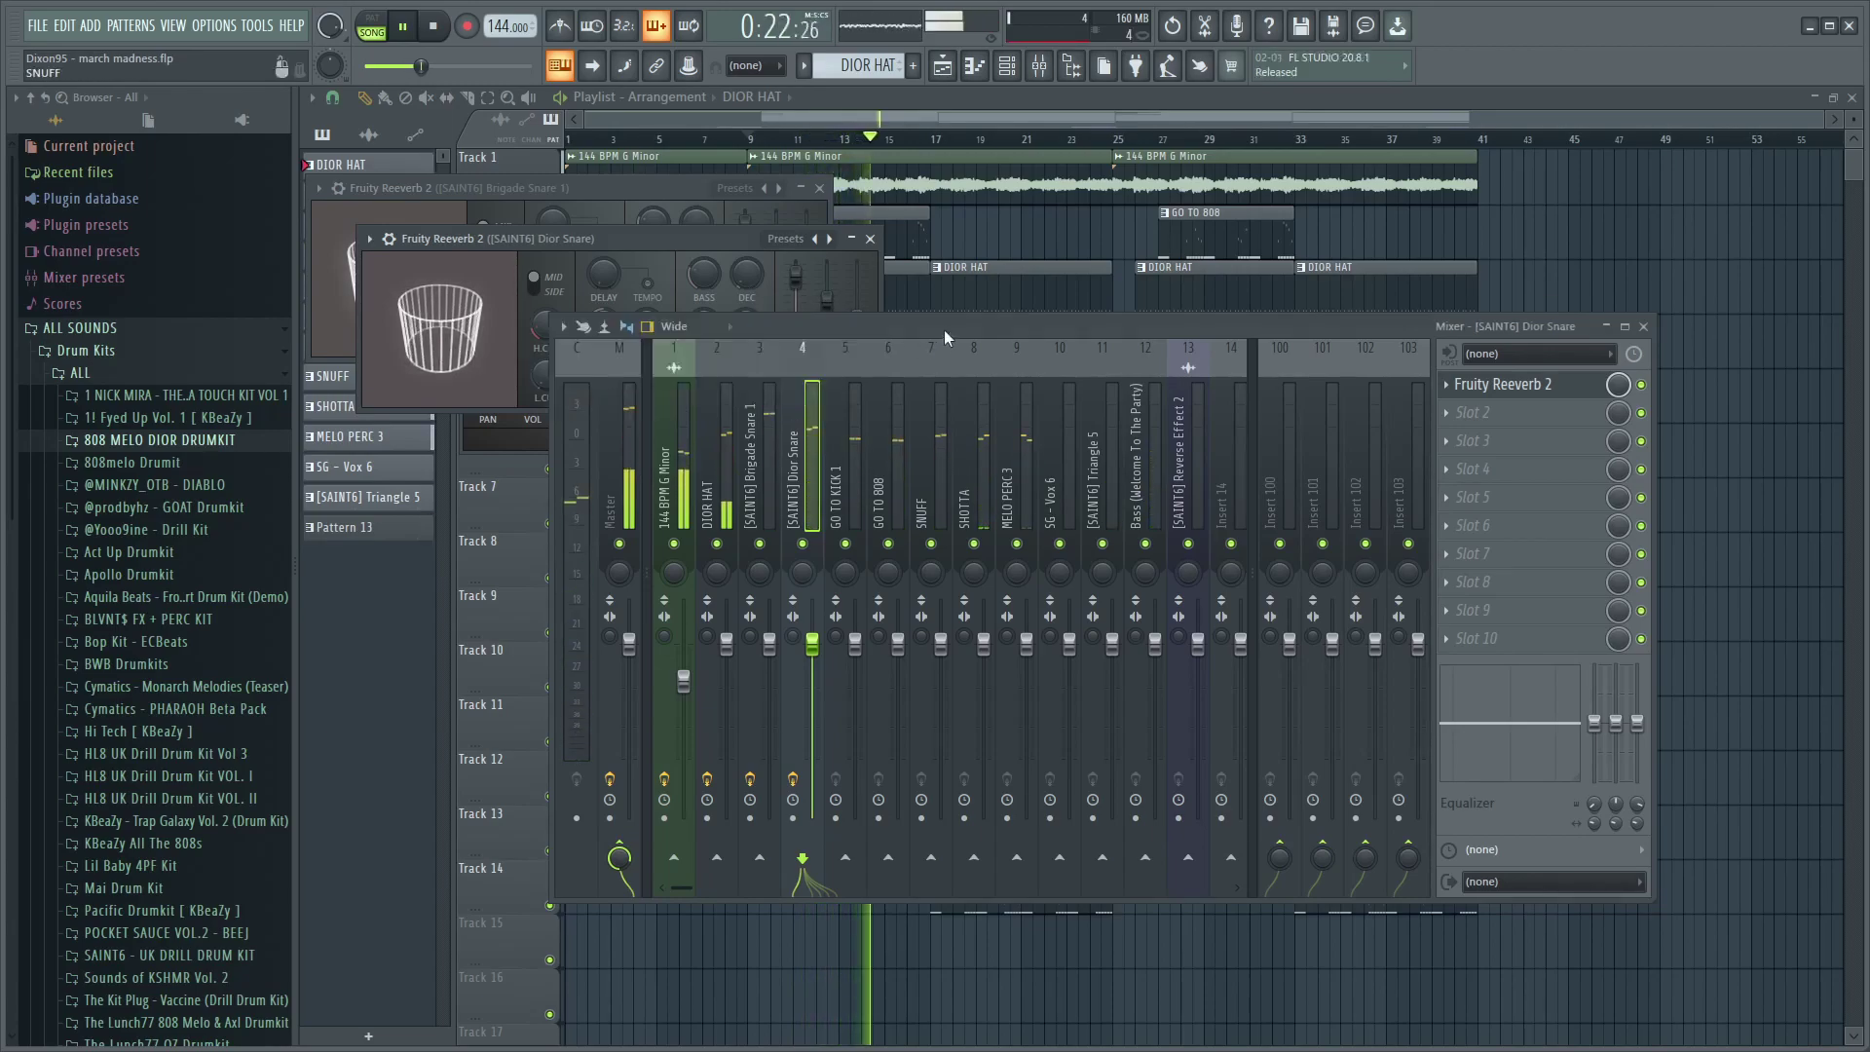
{"action": "left_click", "coordinate": [764, 141]}
{"action": "key", "text": "space"}
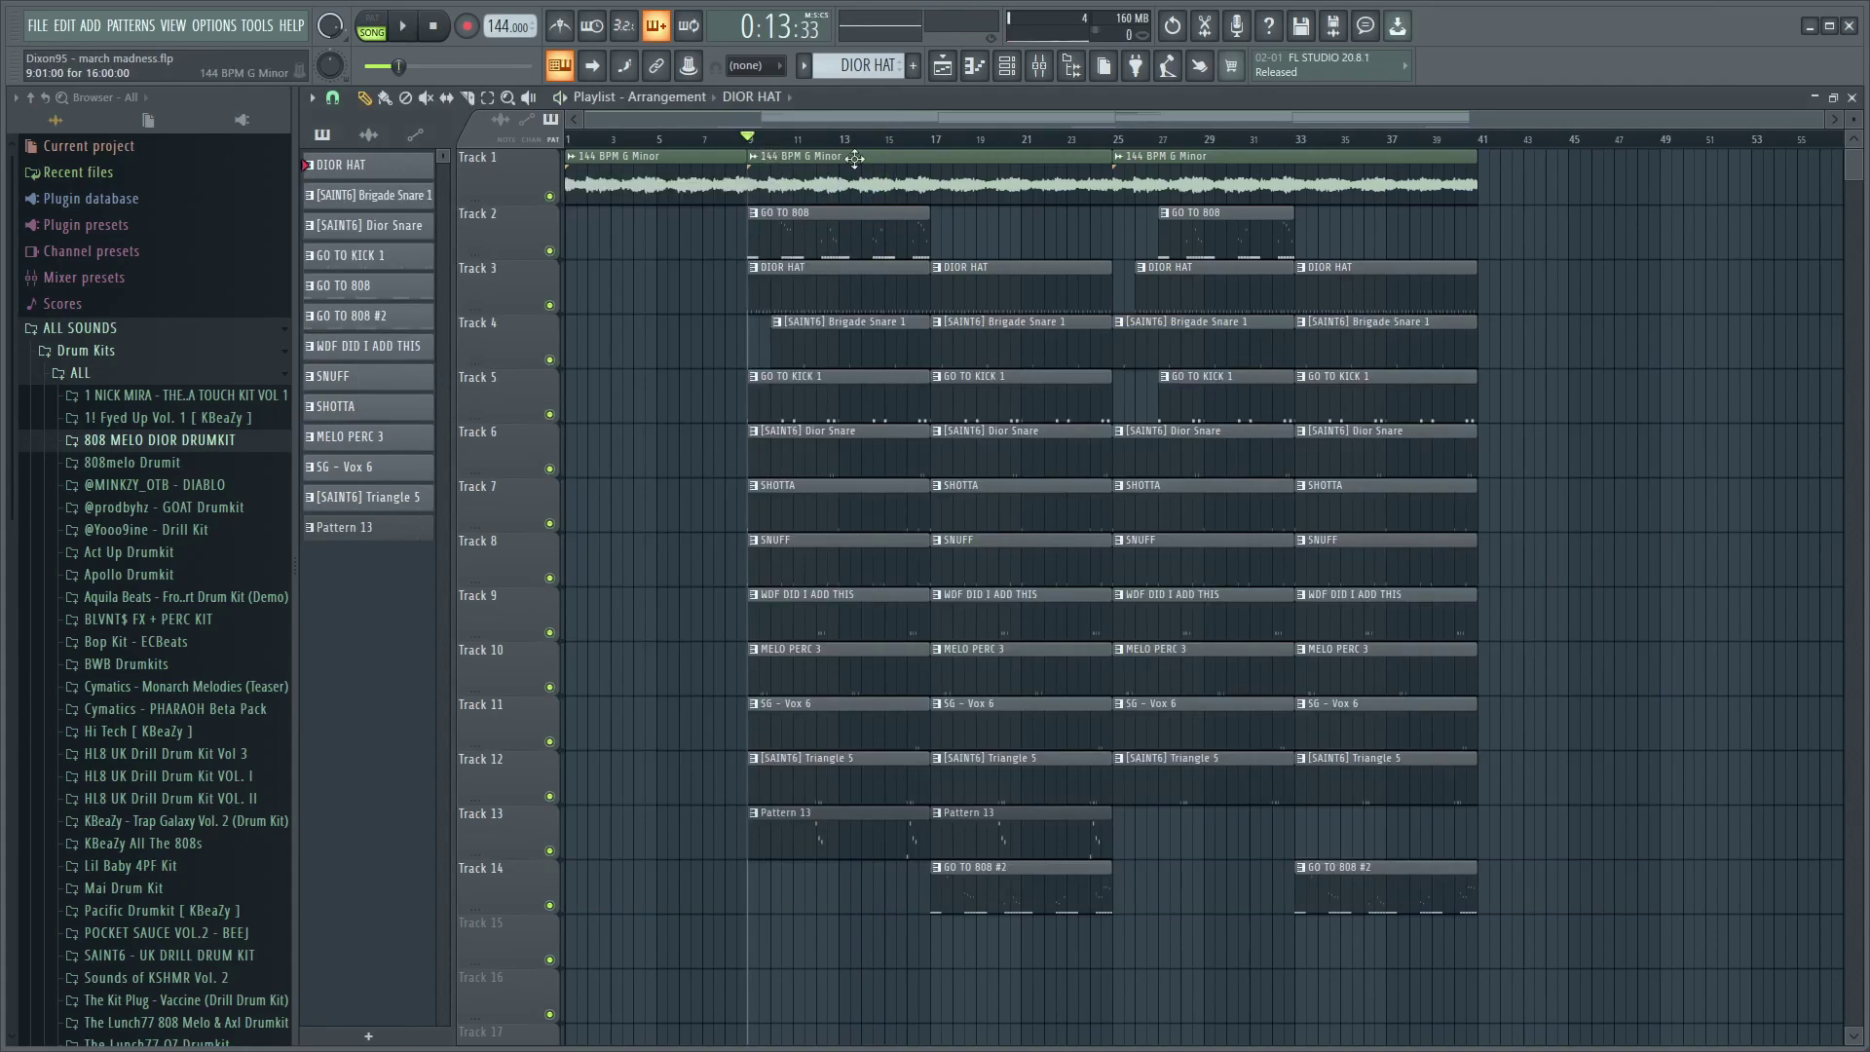
- Select the GO TO KICK 1 mixer track and set the kick's channel volume to 85%
{"action": "left_click", "coordinate": [1037, 73]}
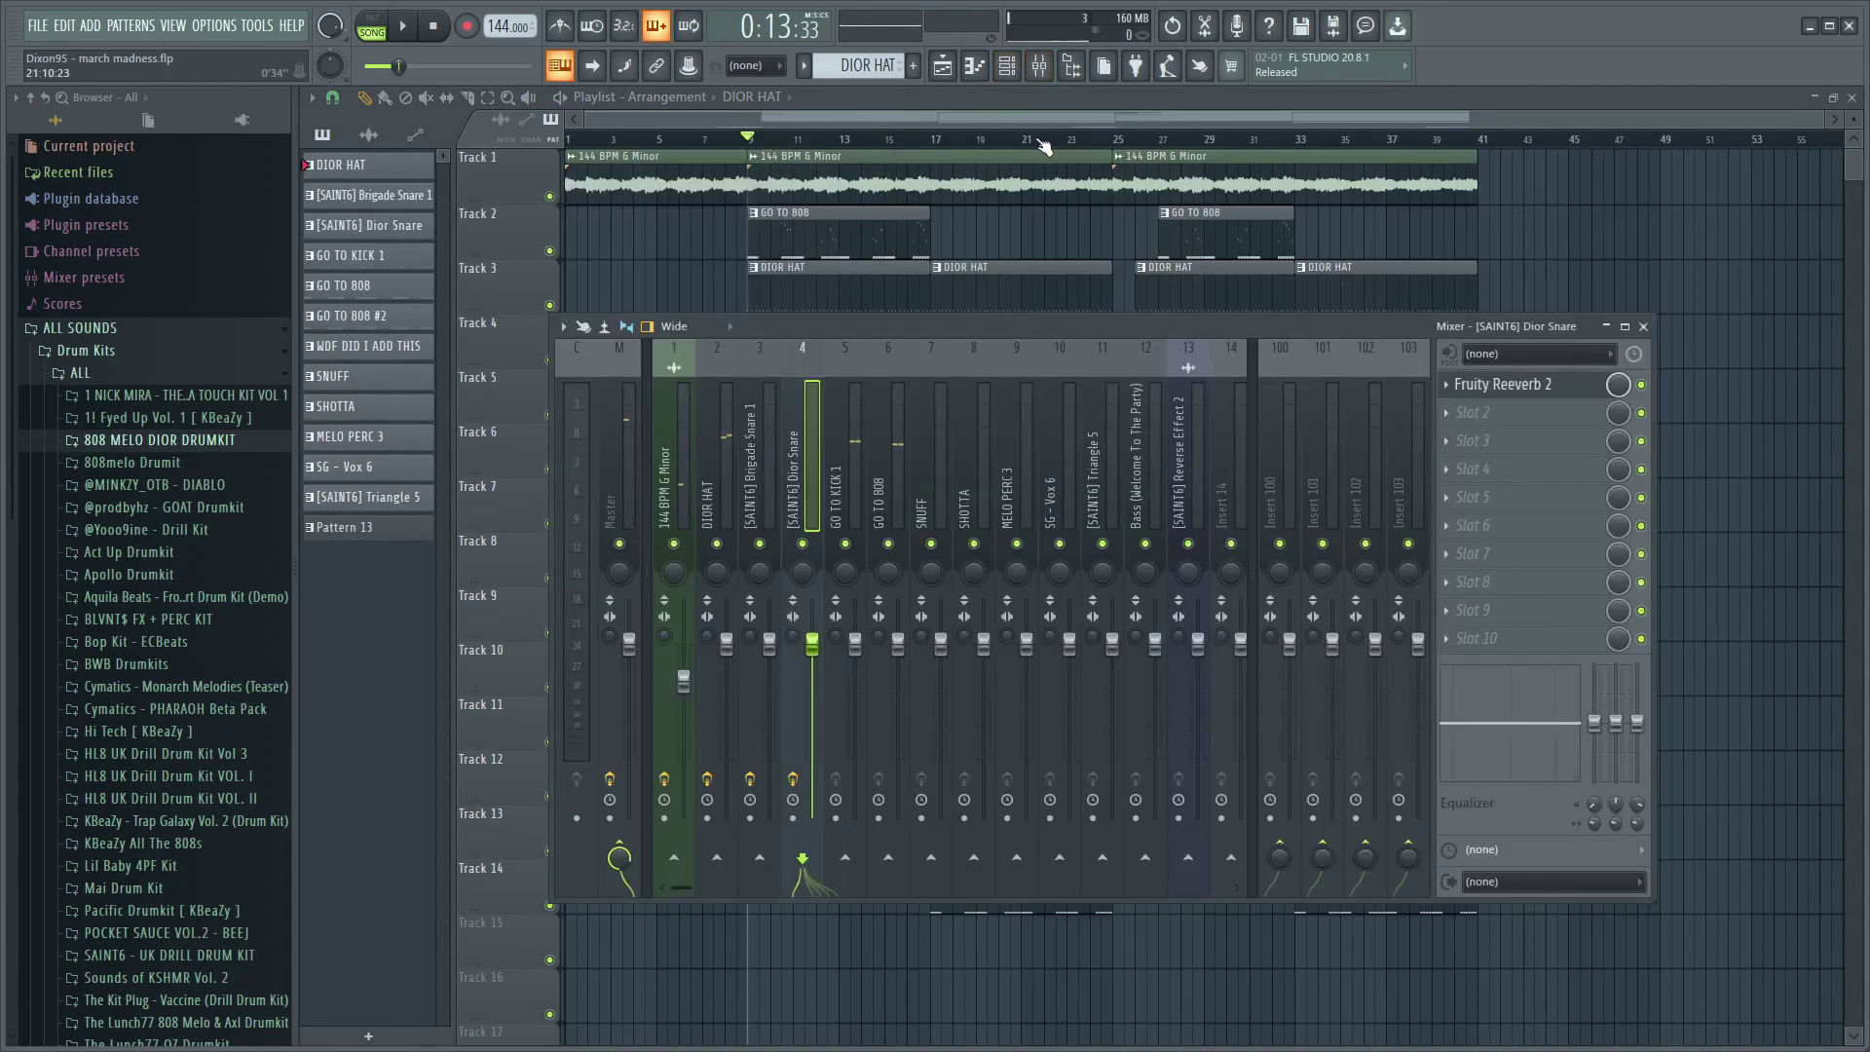
{"action": "left_click", "coordinate": [836, 485]}
{"action": "key", "text": "F6"}
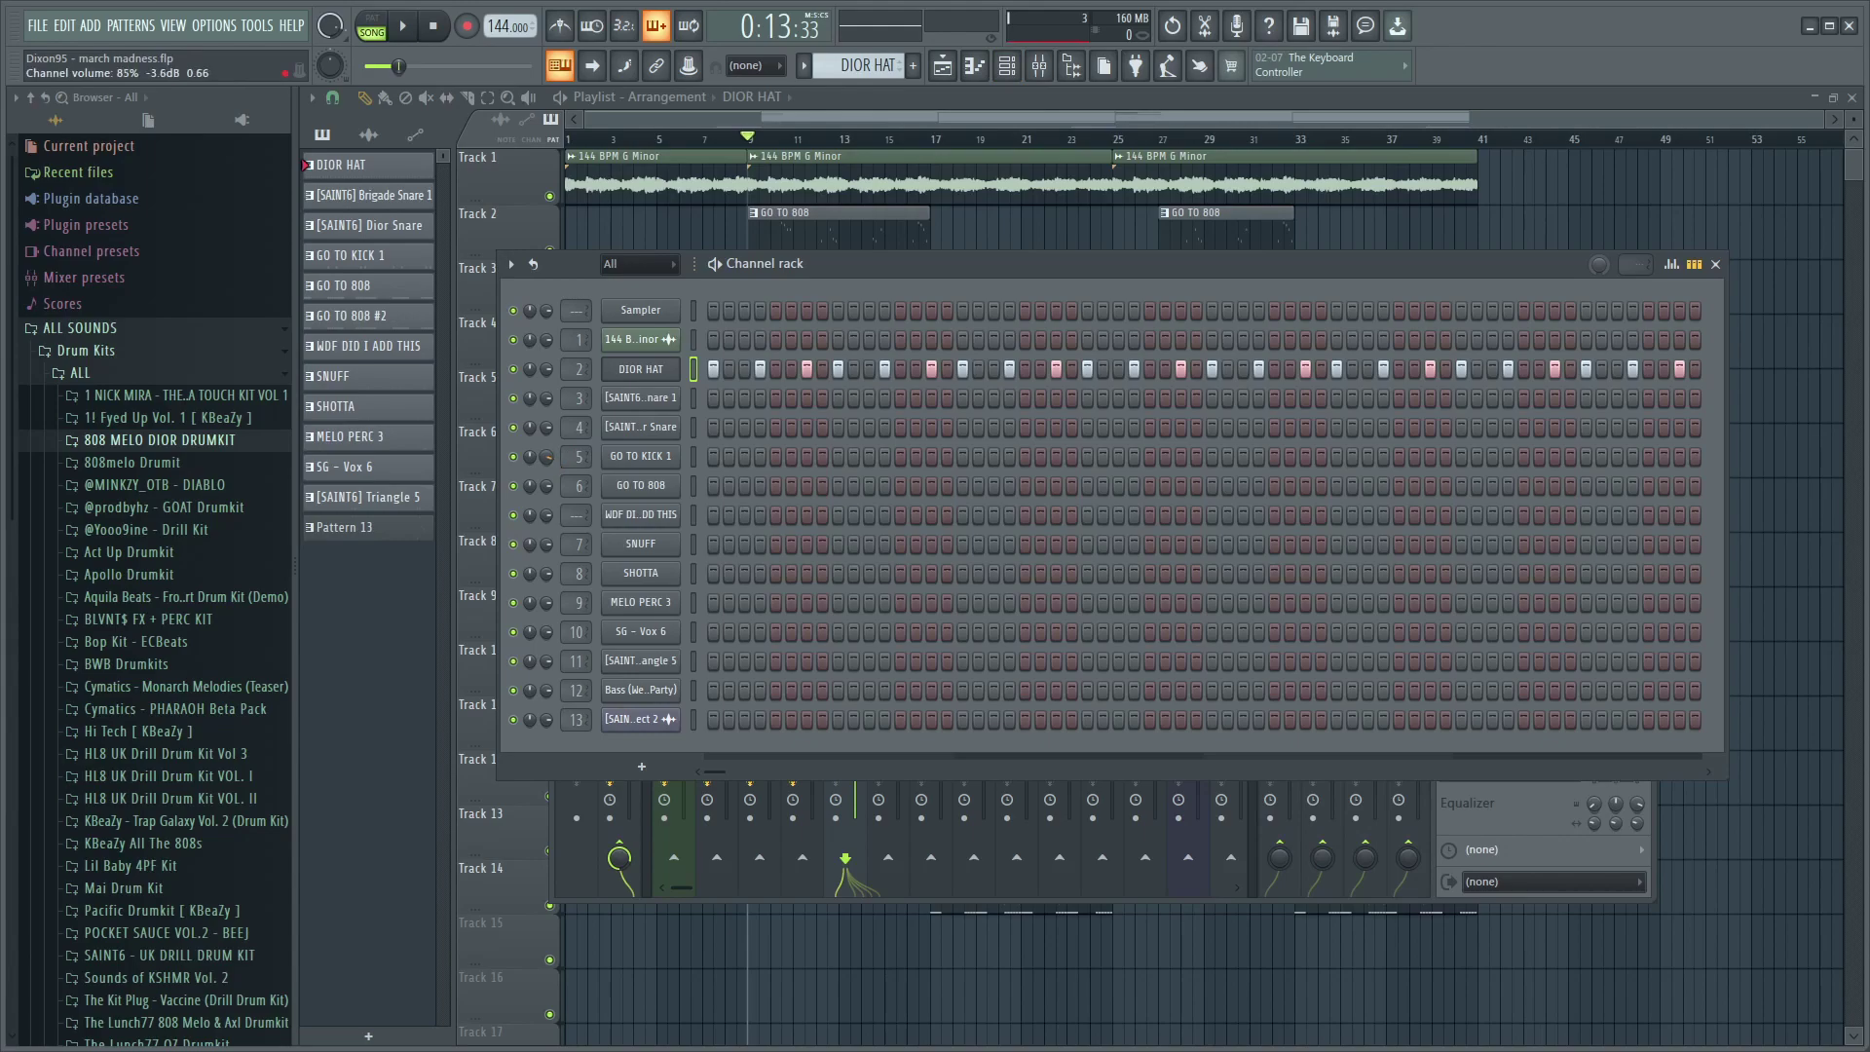
- Open the GO TO KICK 1 pattern from the playlist in the piano roll
{"action": "left_click", "coordinate": [980, 66]}
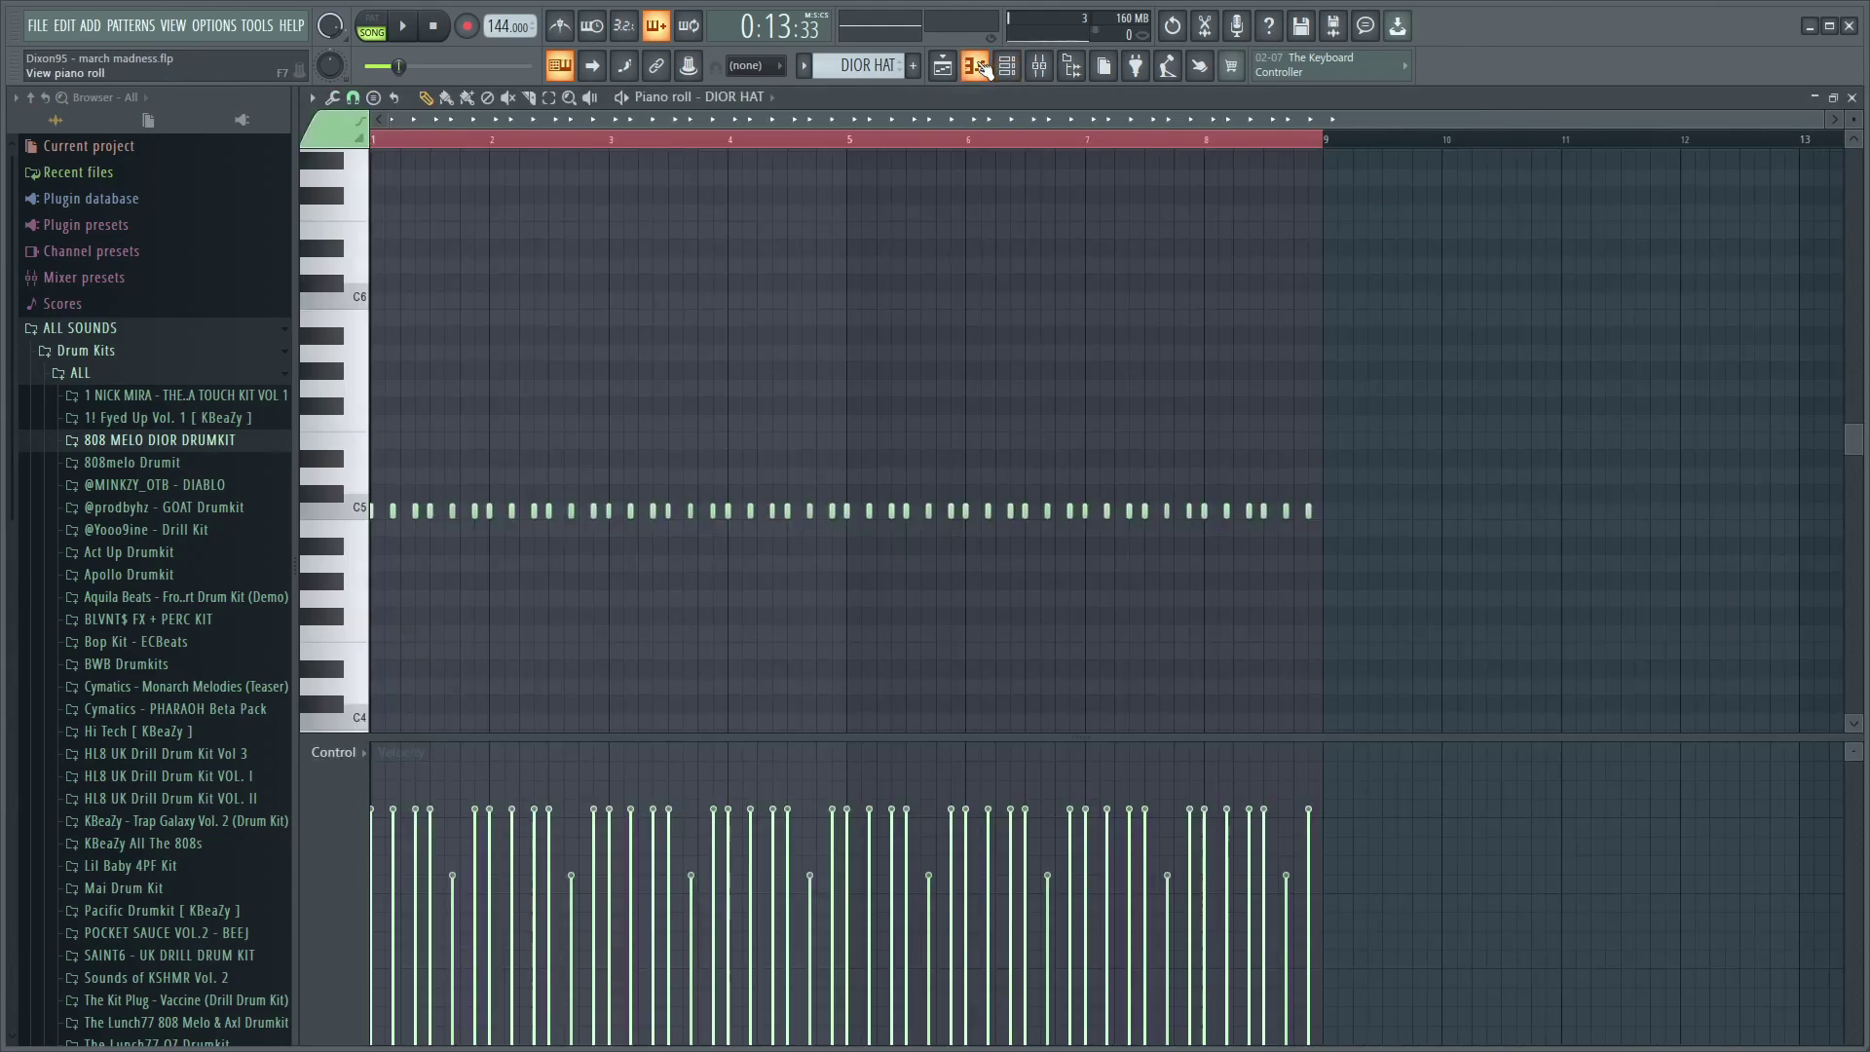
{"action": "left_click", "coordinate": [767, 97]}
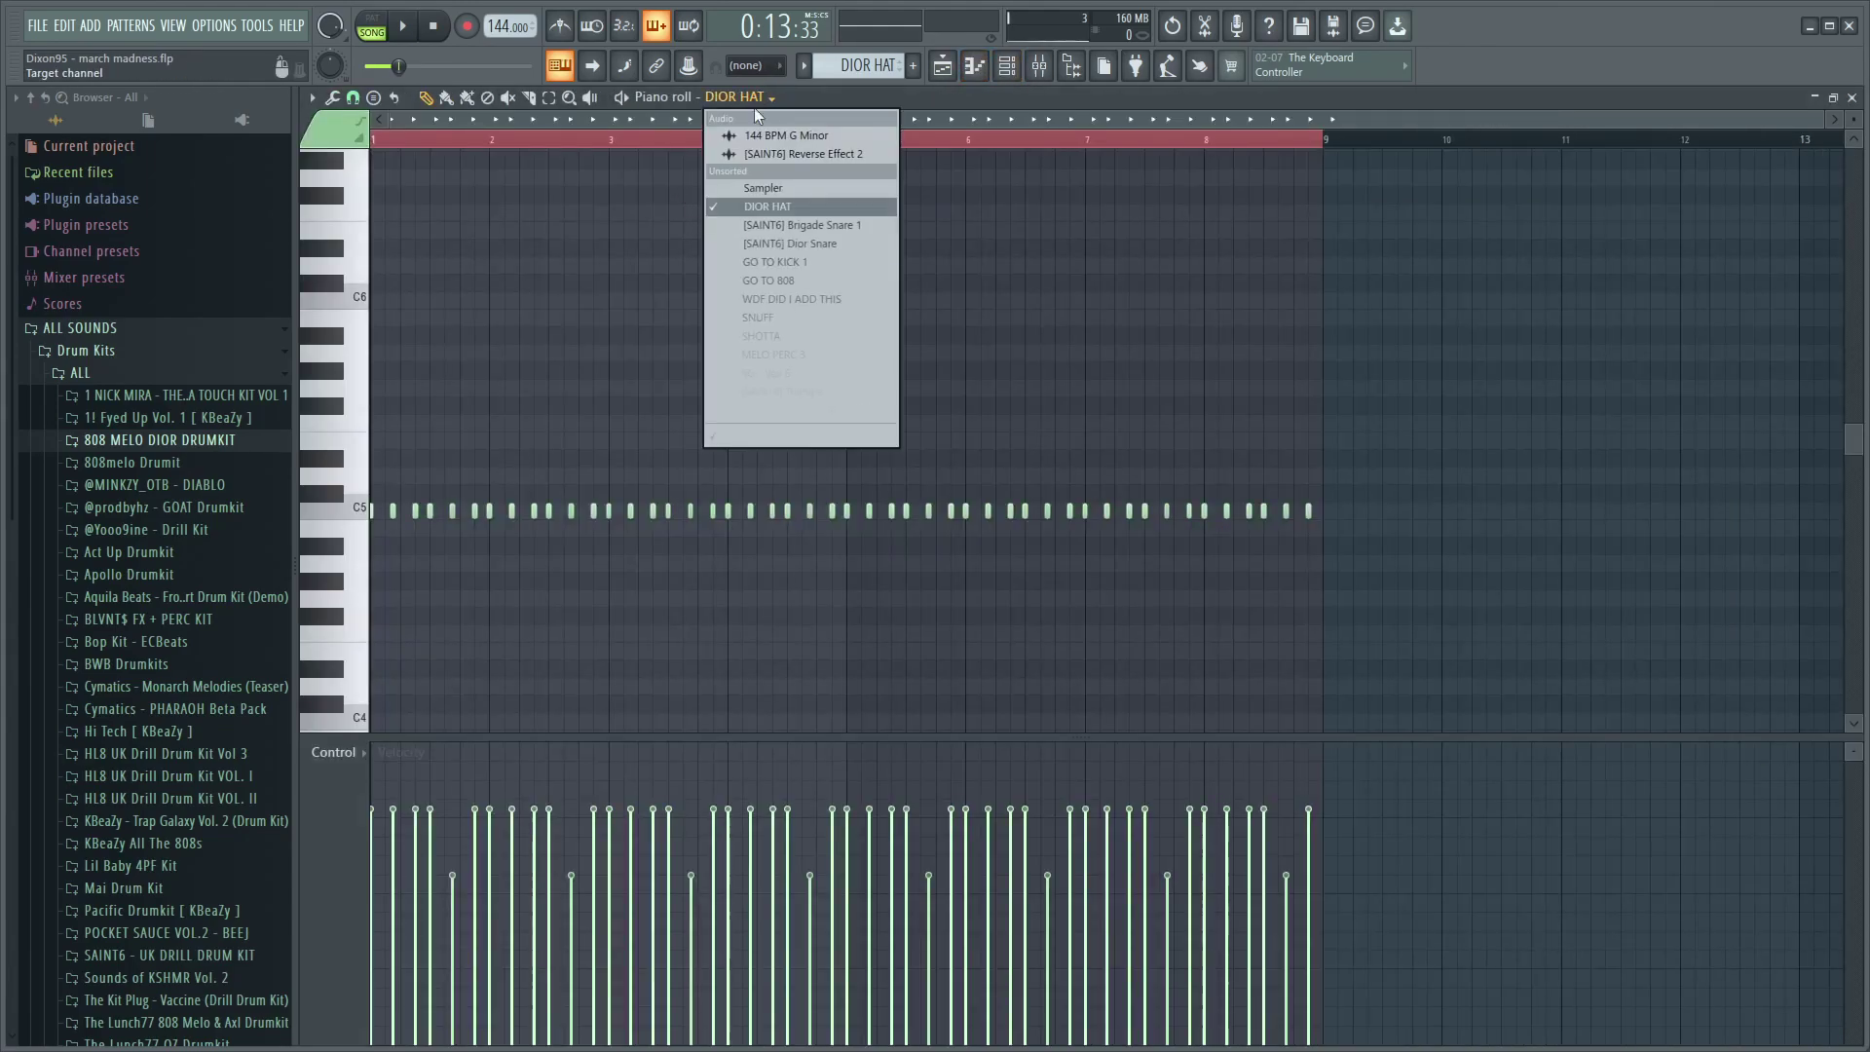
{"action": "left_click", "coordinate": [942, 65]}
{"action": "double_click", "coordinate": [775, 403]}
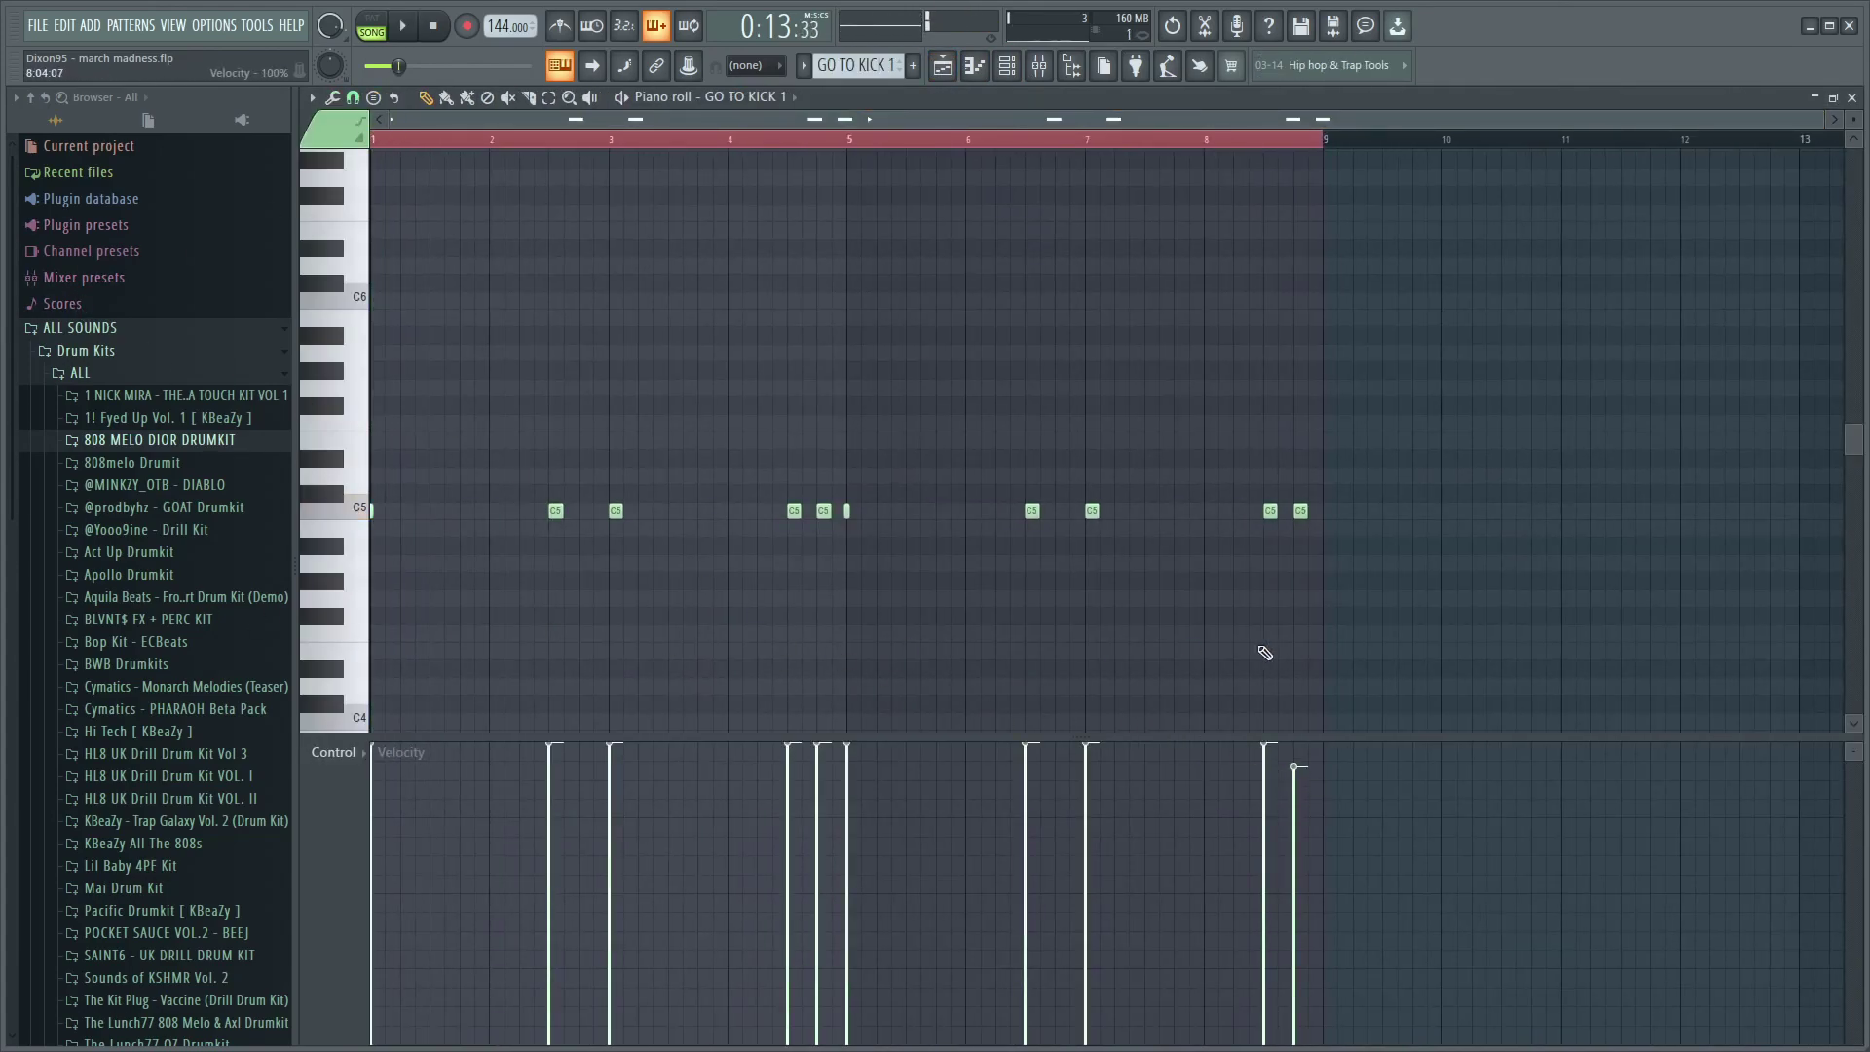
- Raise the last kick note's velocity to match the others and move all kick notes down to A4, auditioning the beat
{"action": "key", "text": "space"}
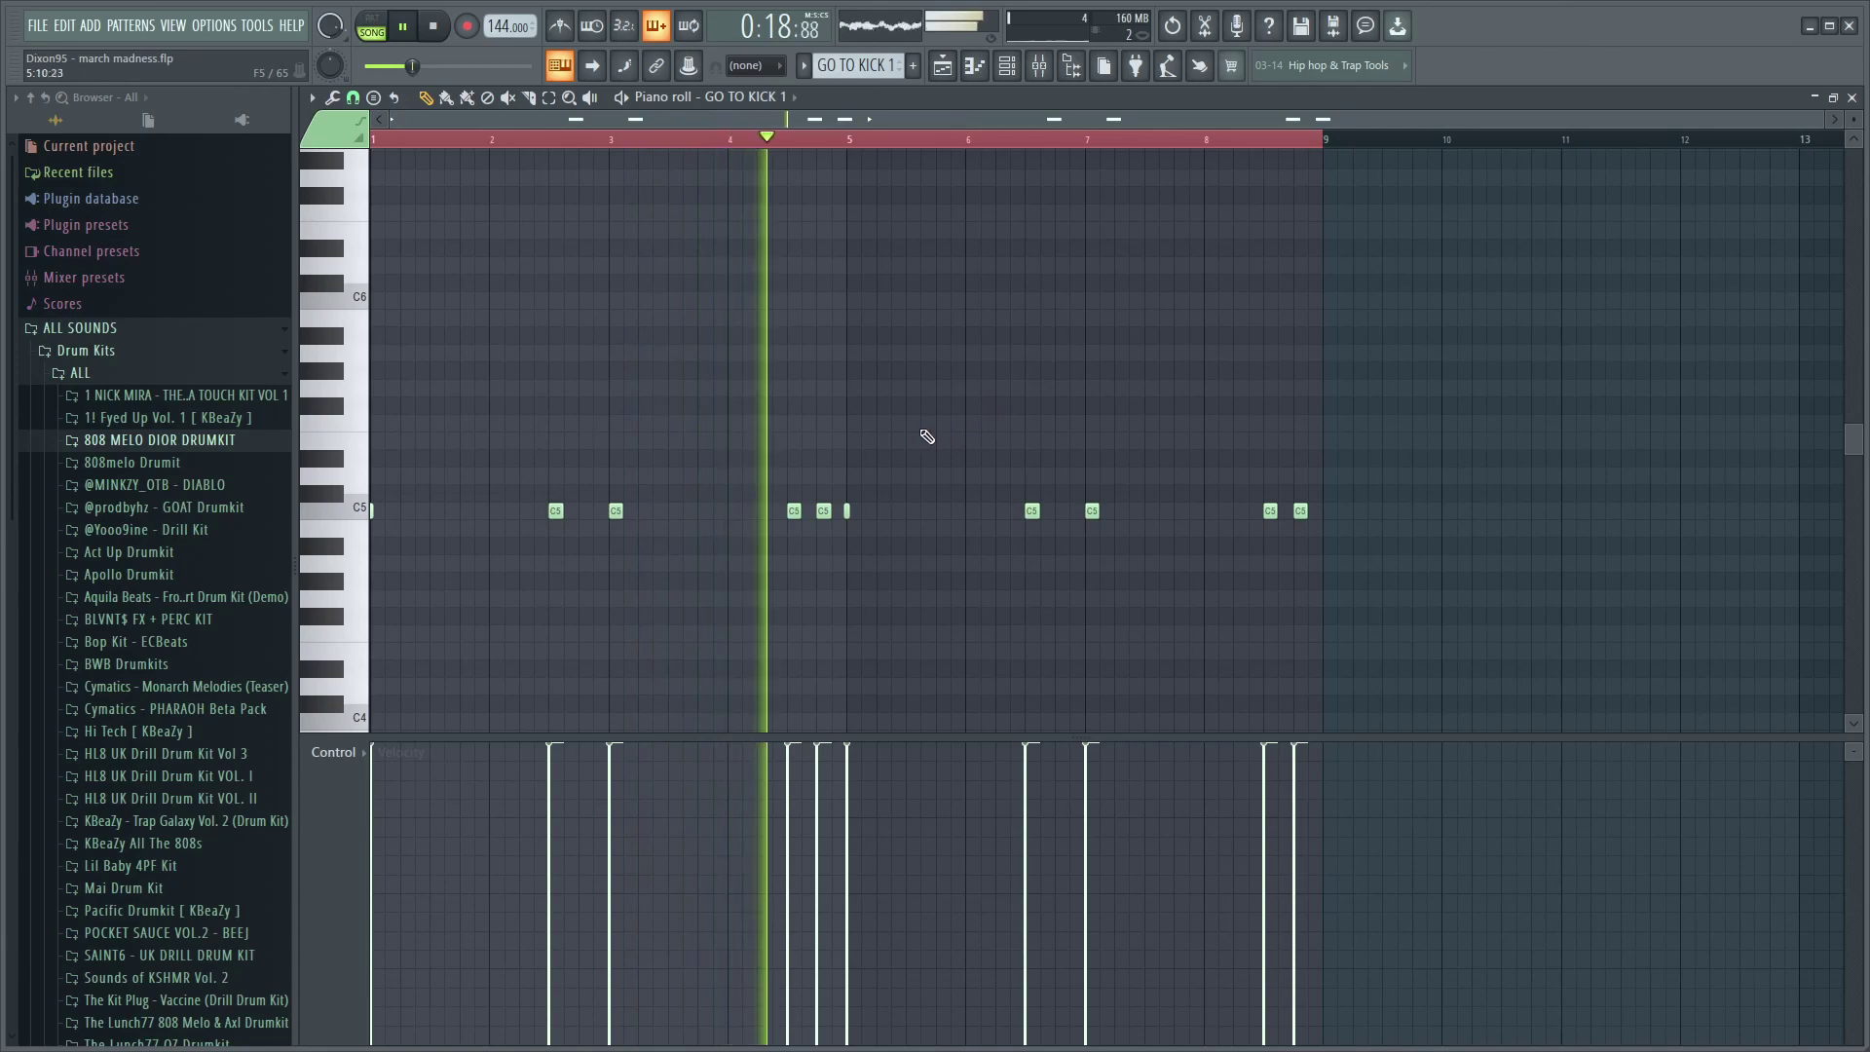
{"action": "key", "text": "space"}
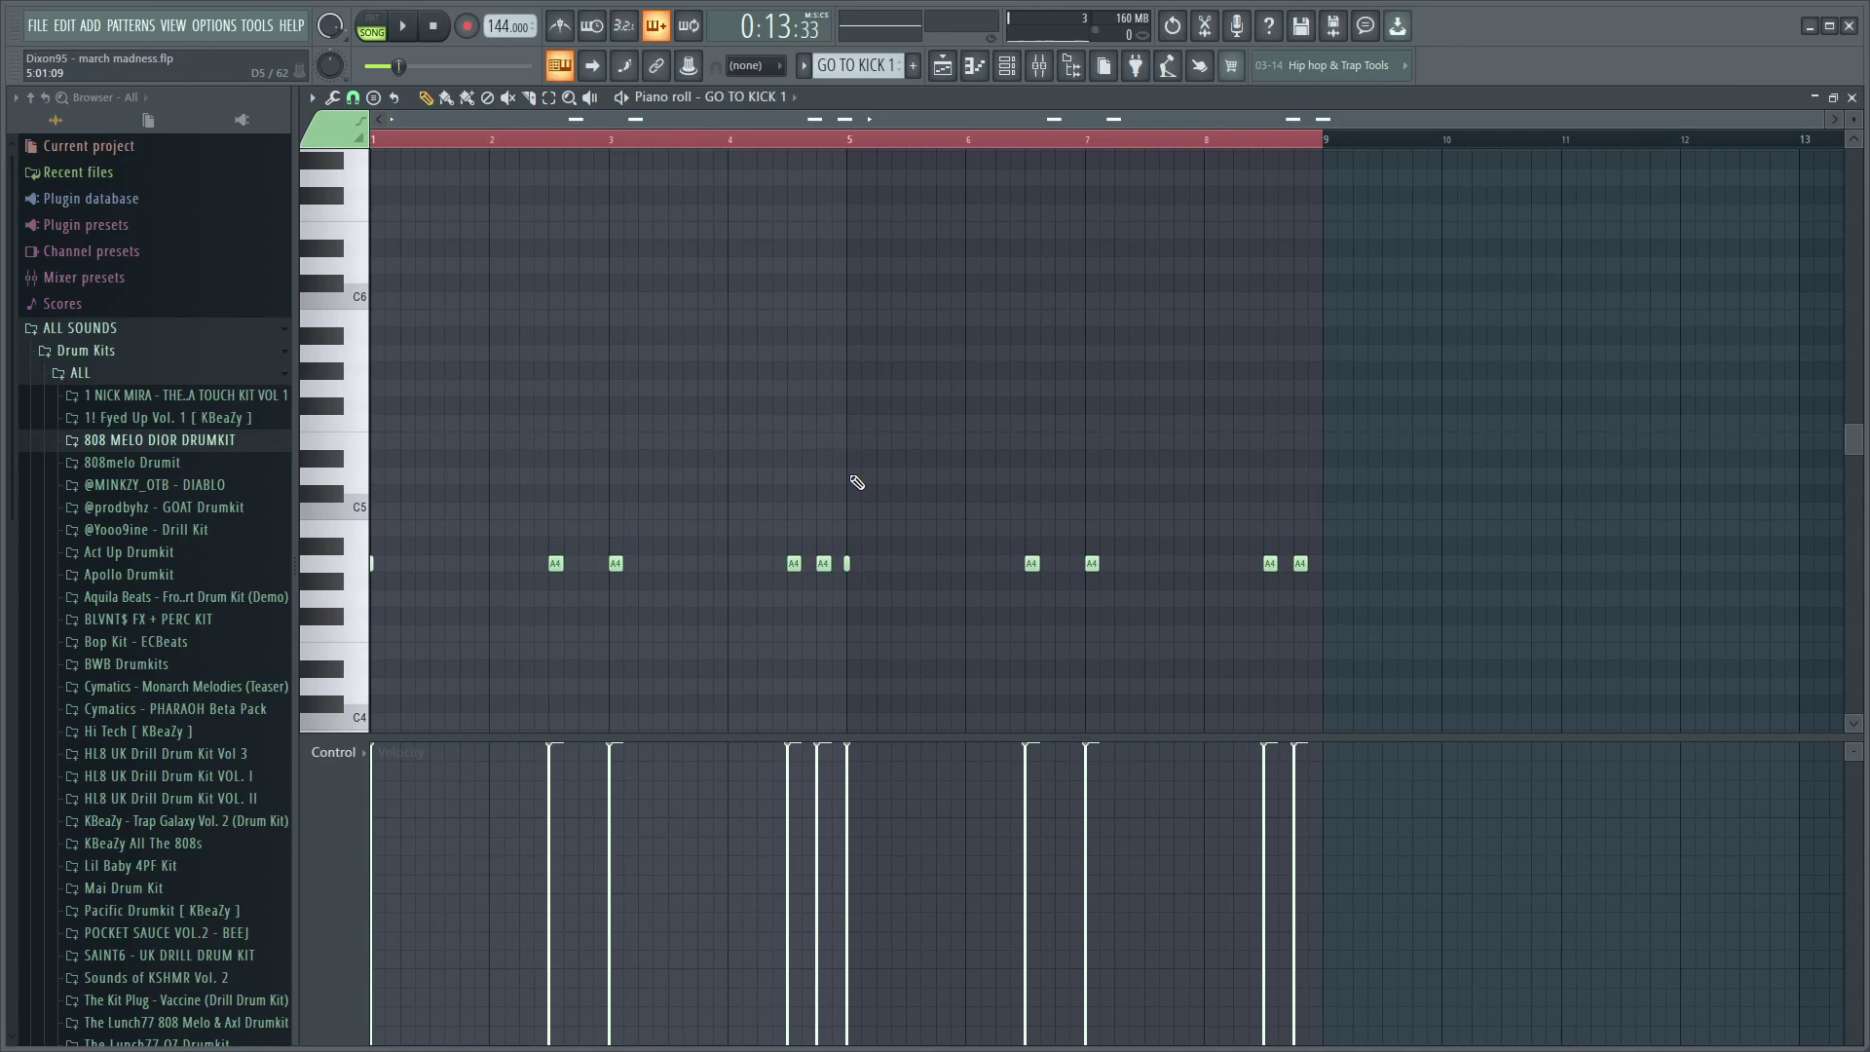
{"action": "key", "text": "space"}
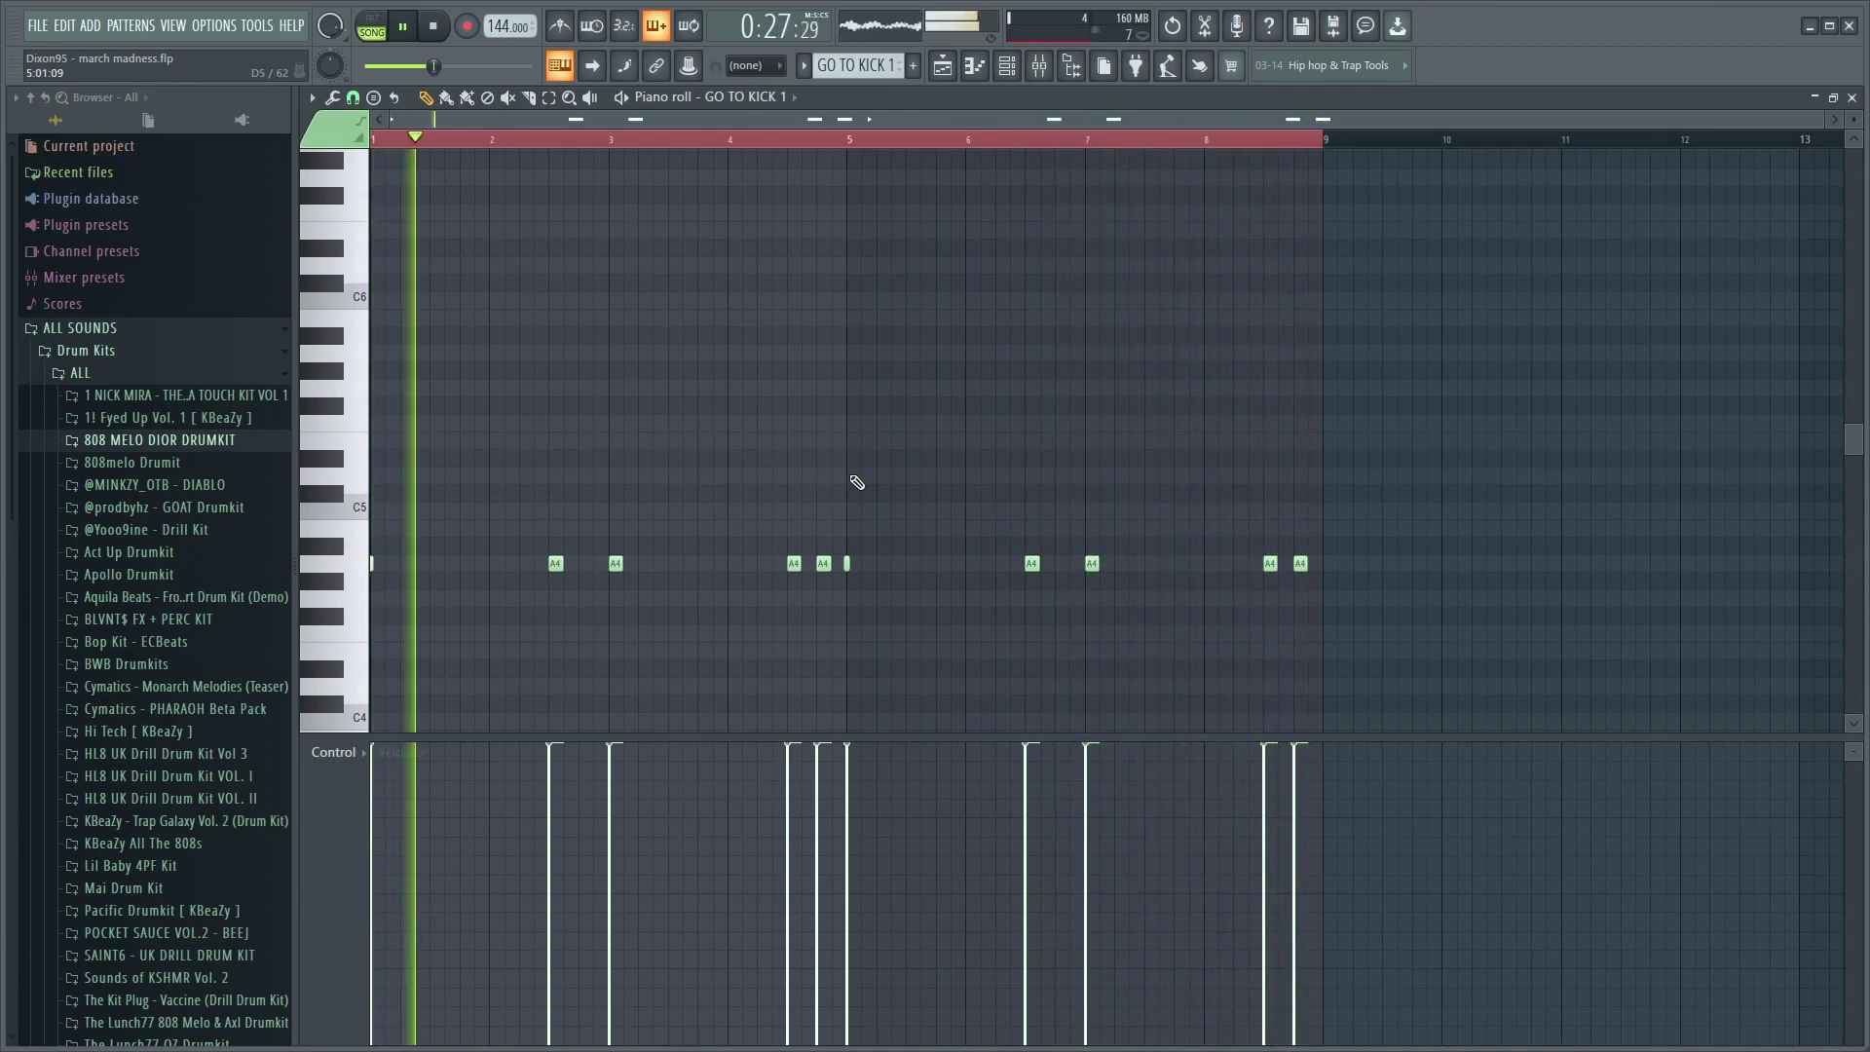
{"action": "key", "text": "space"}
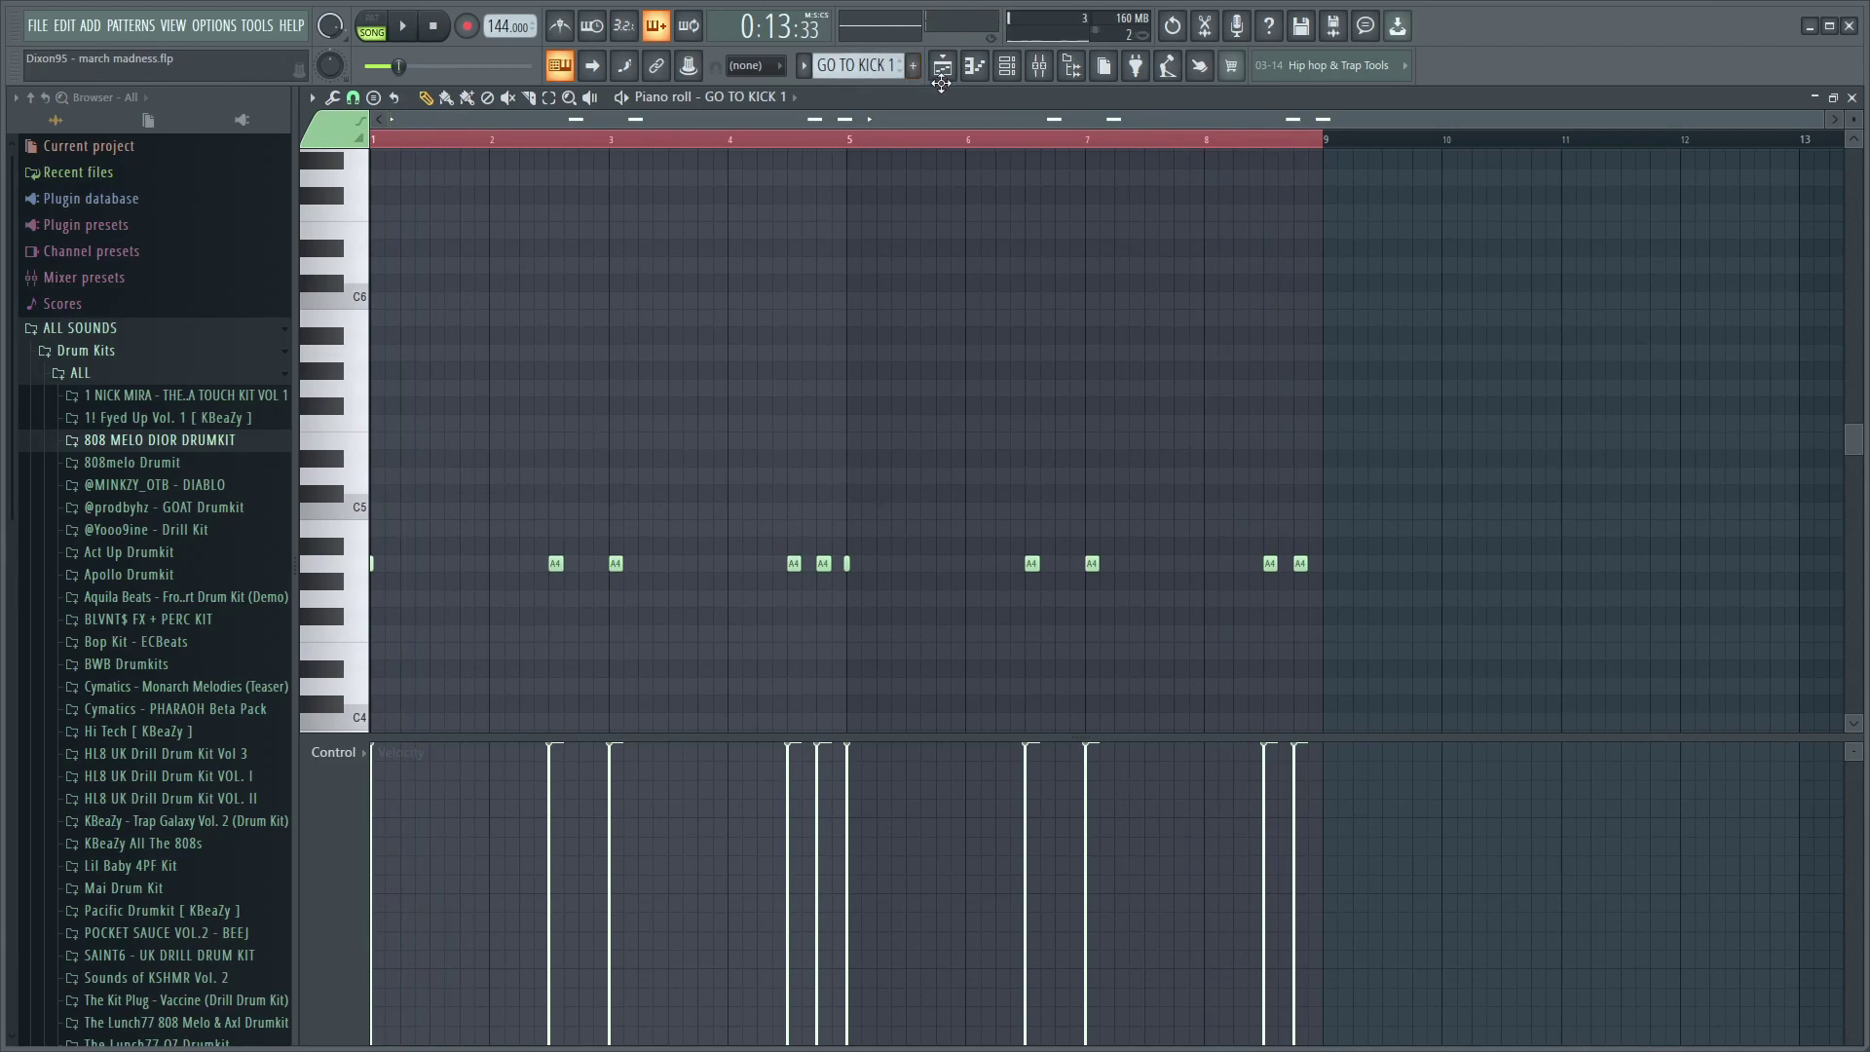
- Return to the playlist and play the arrangement from bar 9 with the retuned kick
{"action": "left_click", "coordinate": [942, 66]}
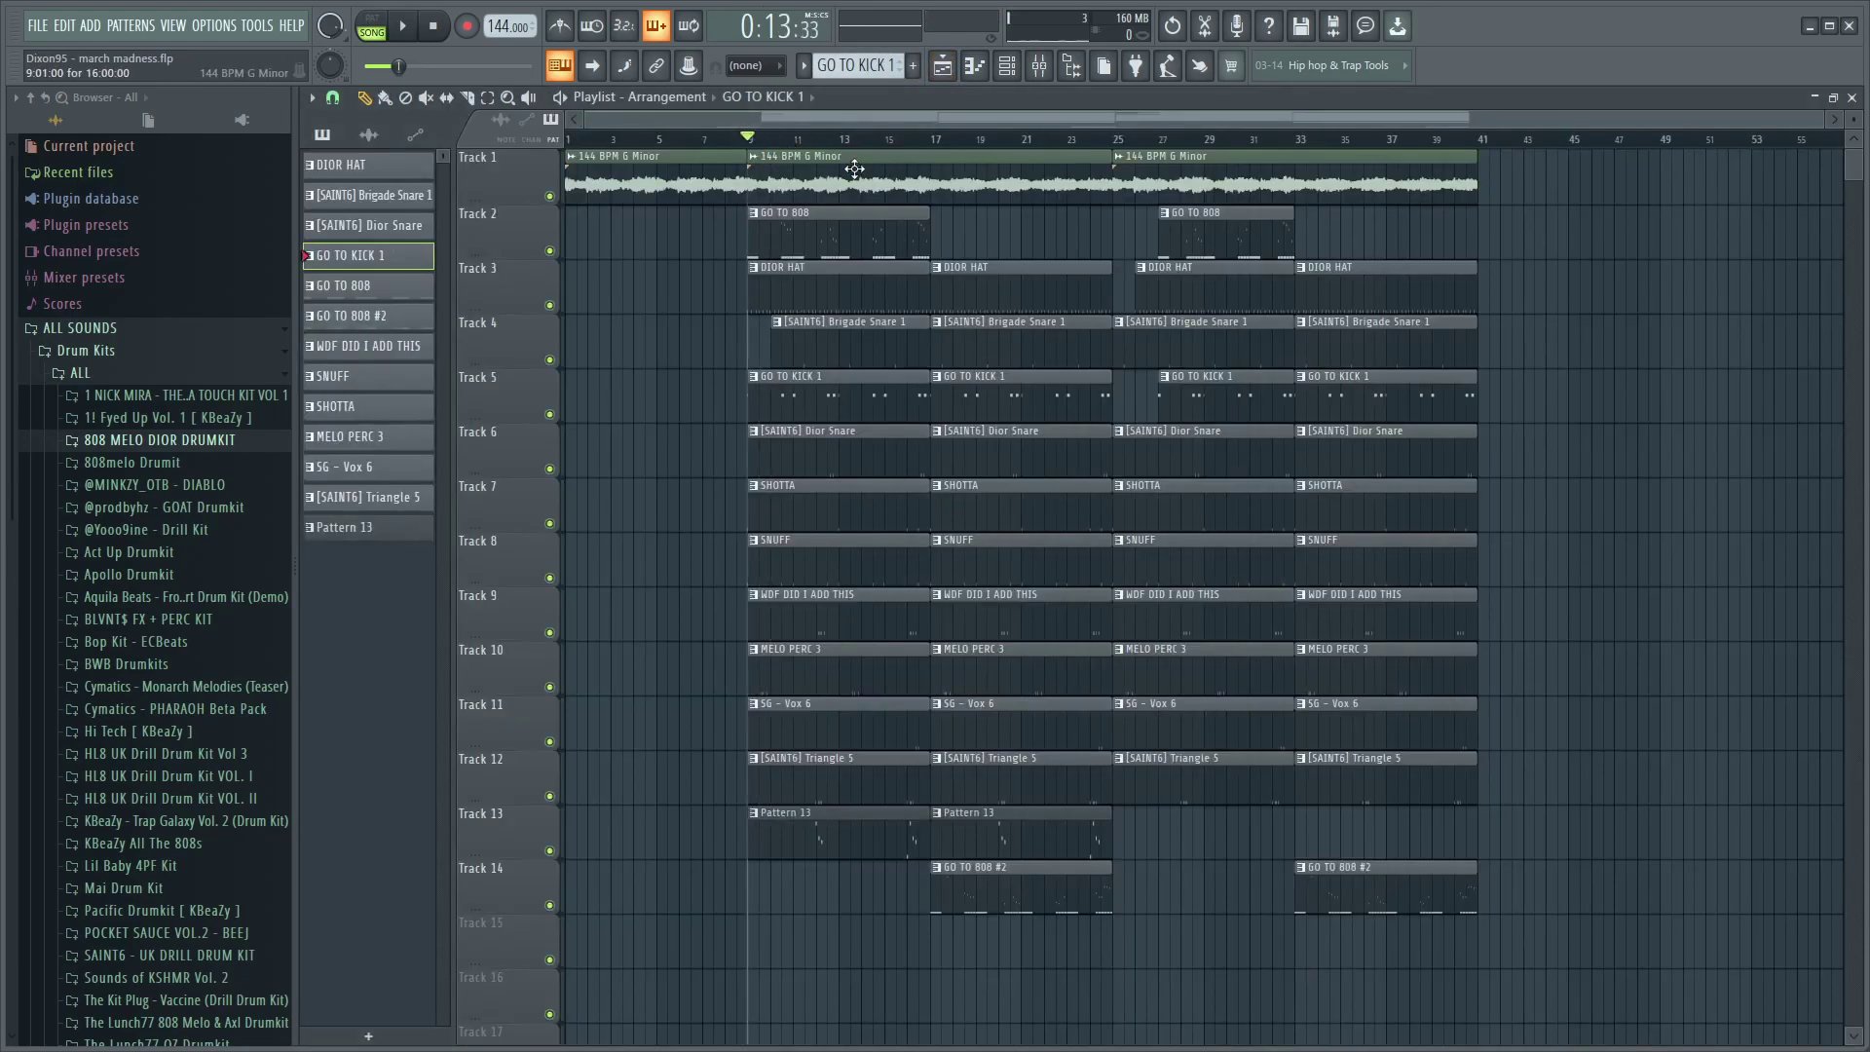
{"action": "key", "text": "space"}
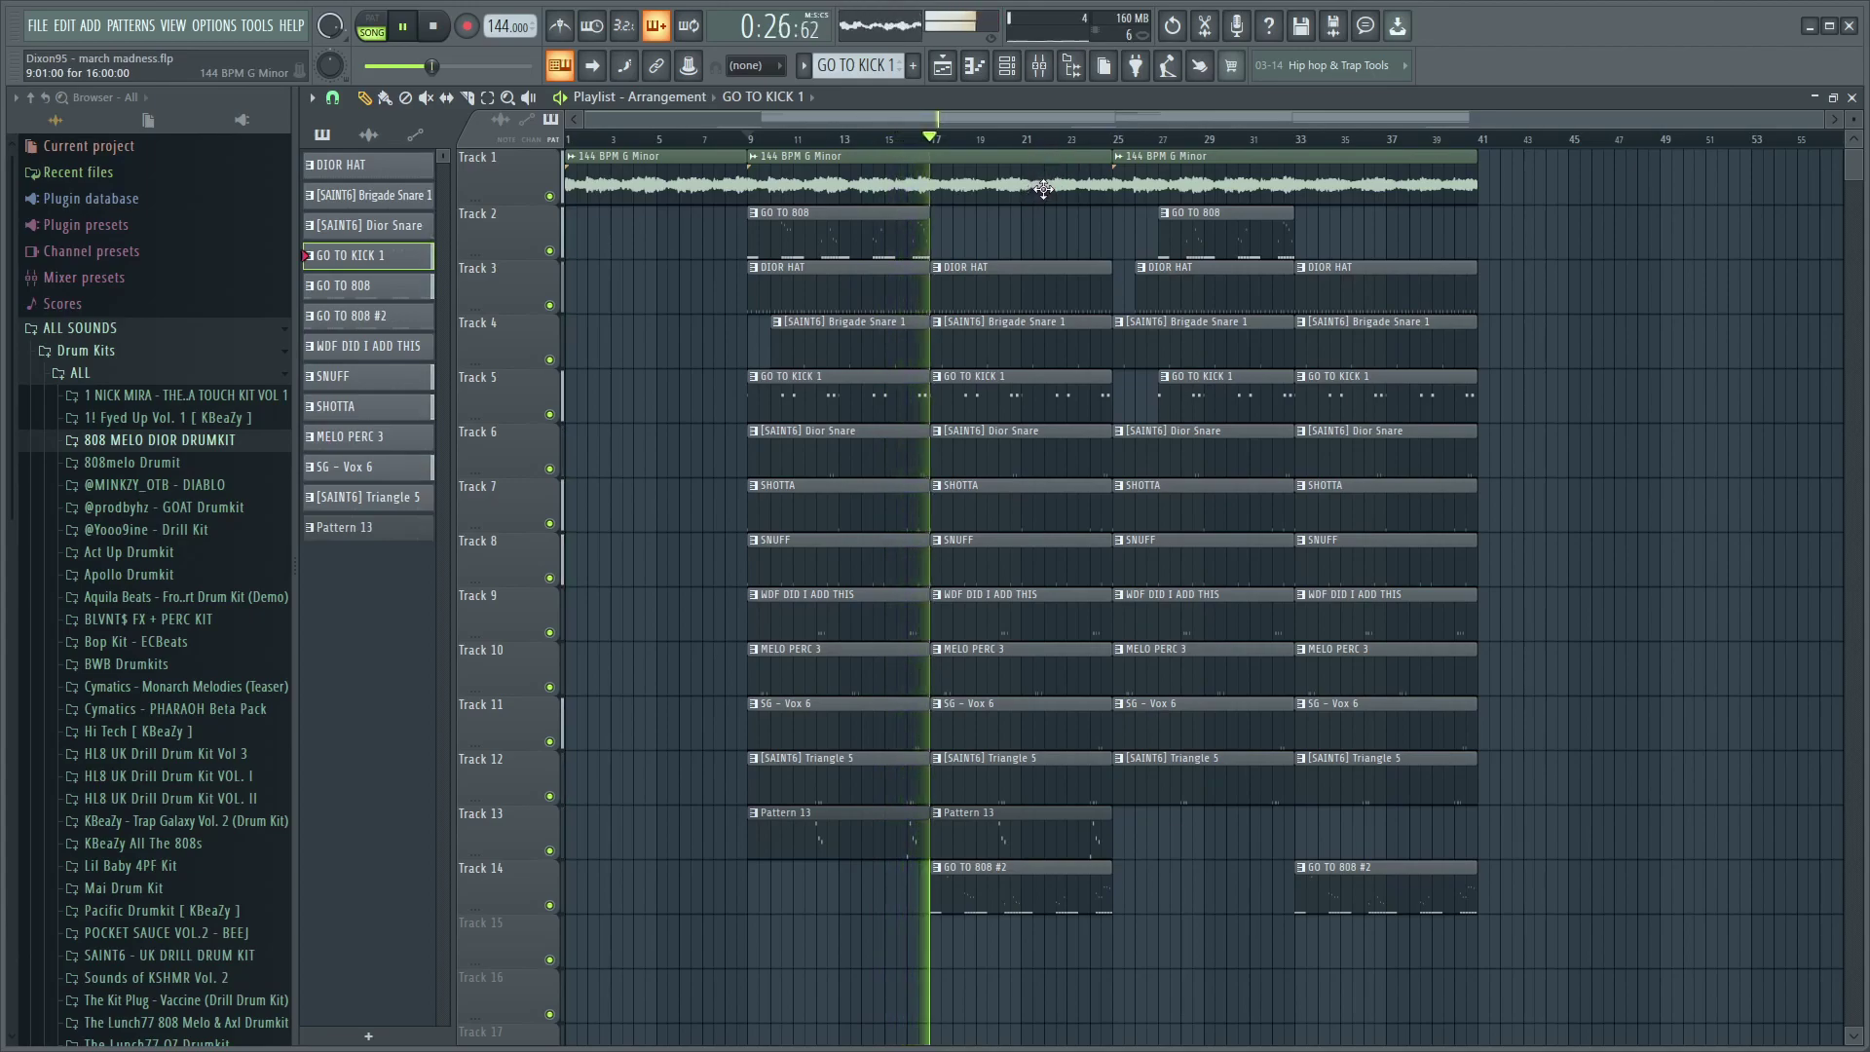
{"action": "key", "text": "space"}
- Select the GO TO 808 mixer track, set the 808's channel volume to 100% and play the arrangement
{"action": "left_click", "coordinate": [1040, 66]}
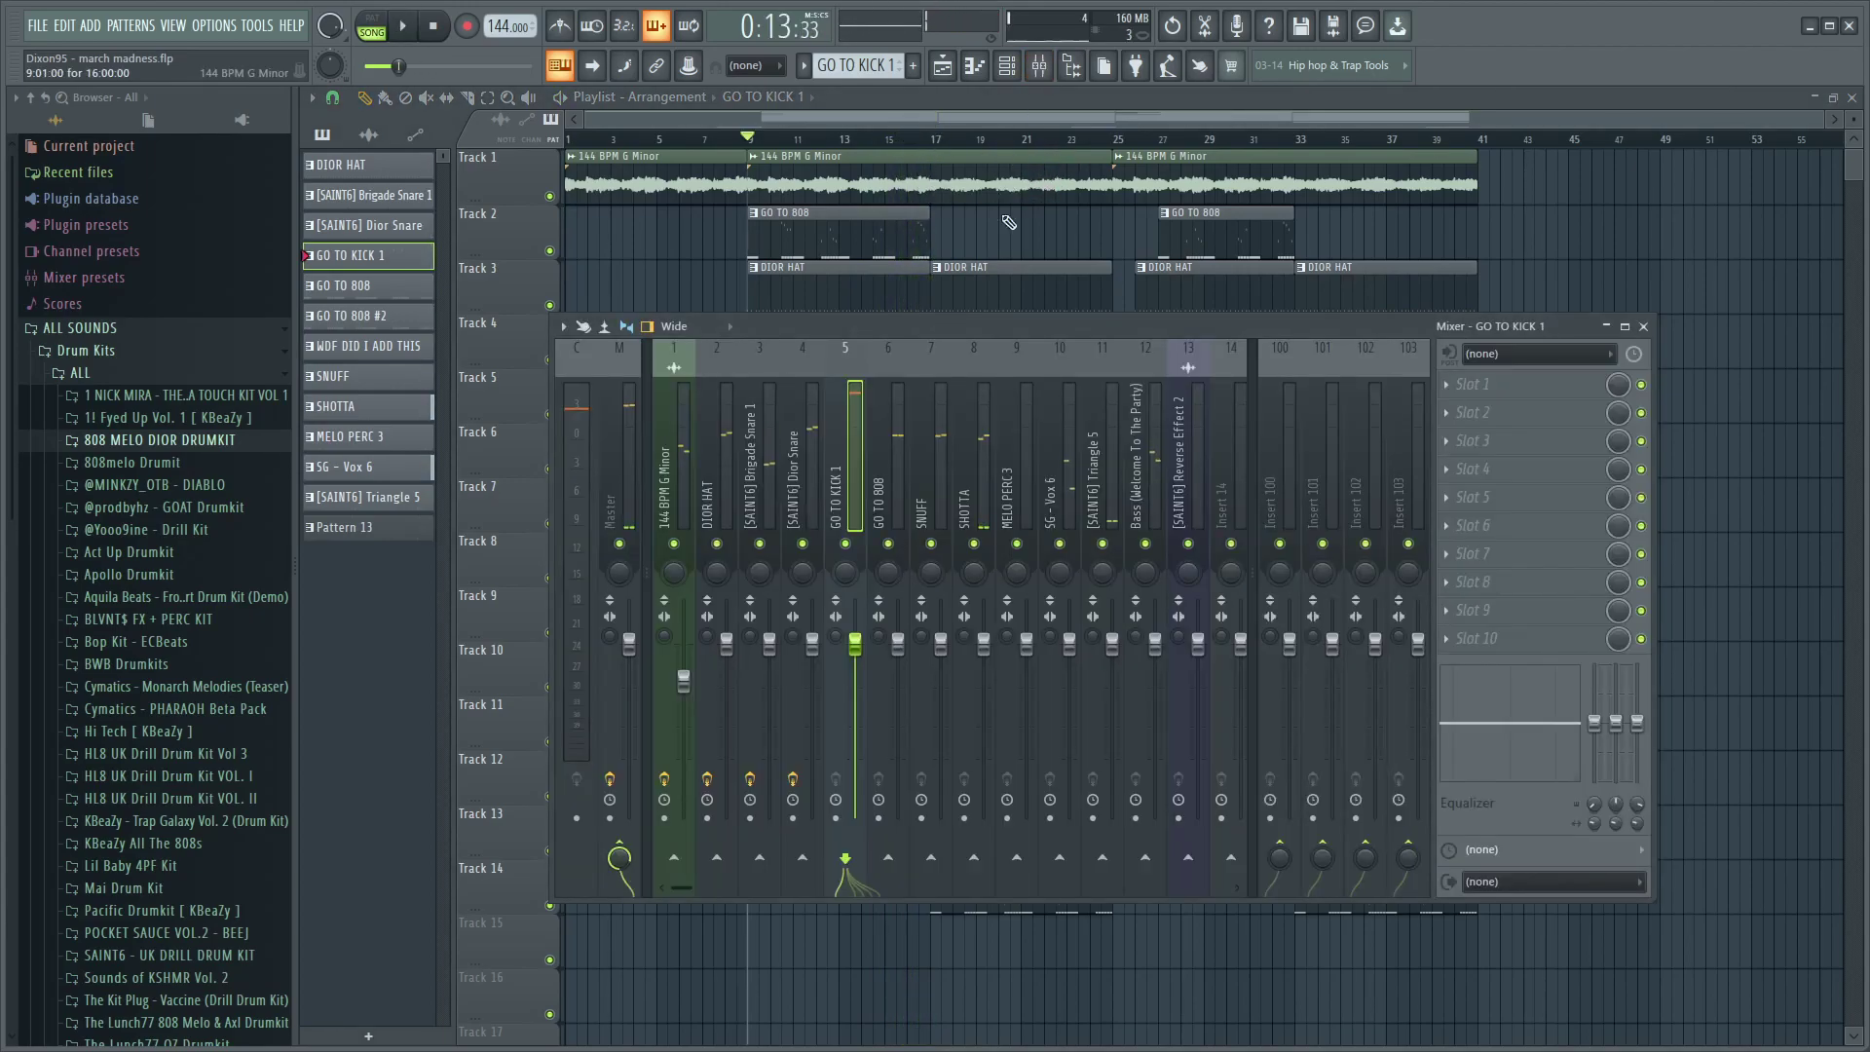
{"action": "left_click", "coordinate": [880, 490]}
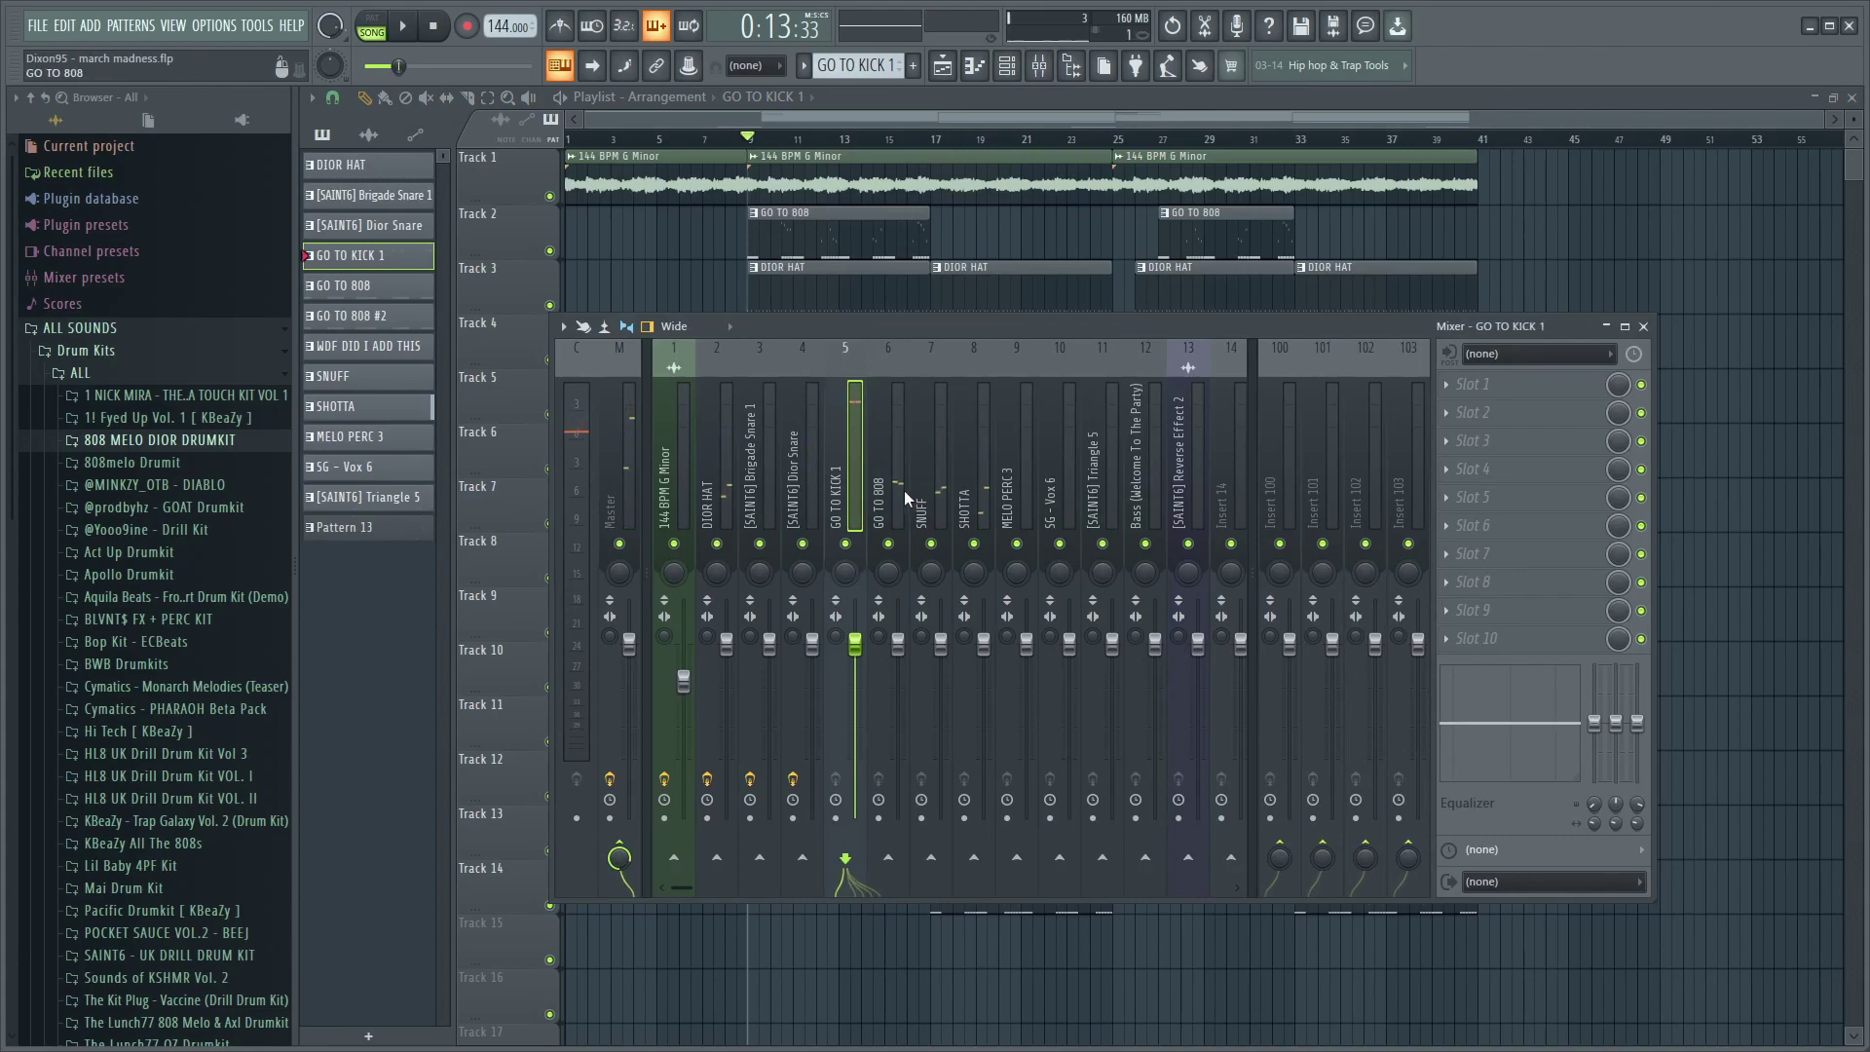
{"action": "left_click", "coordinate": [1007, 66]}
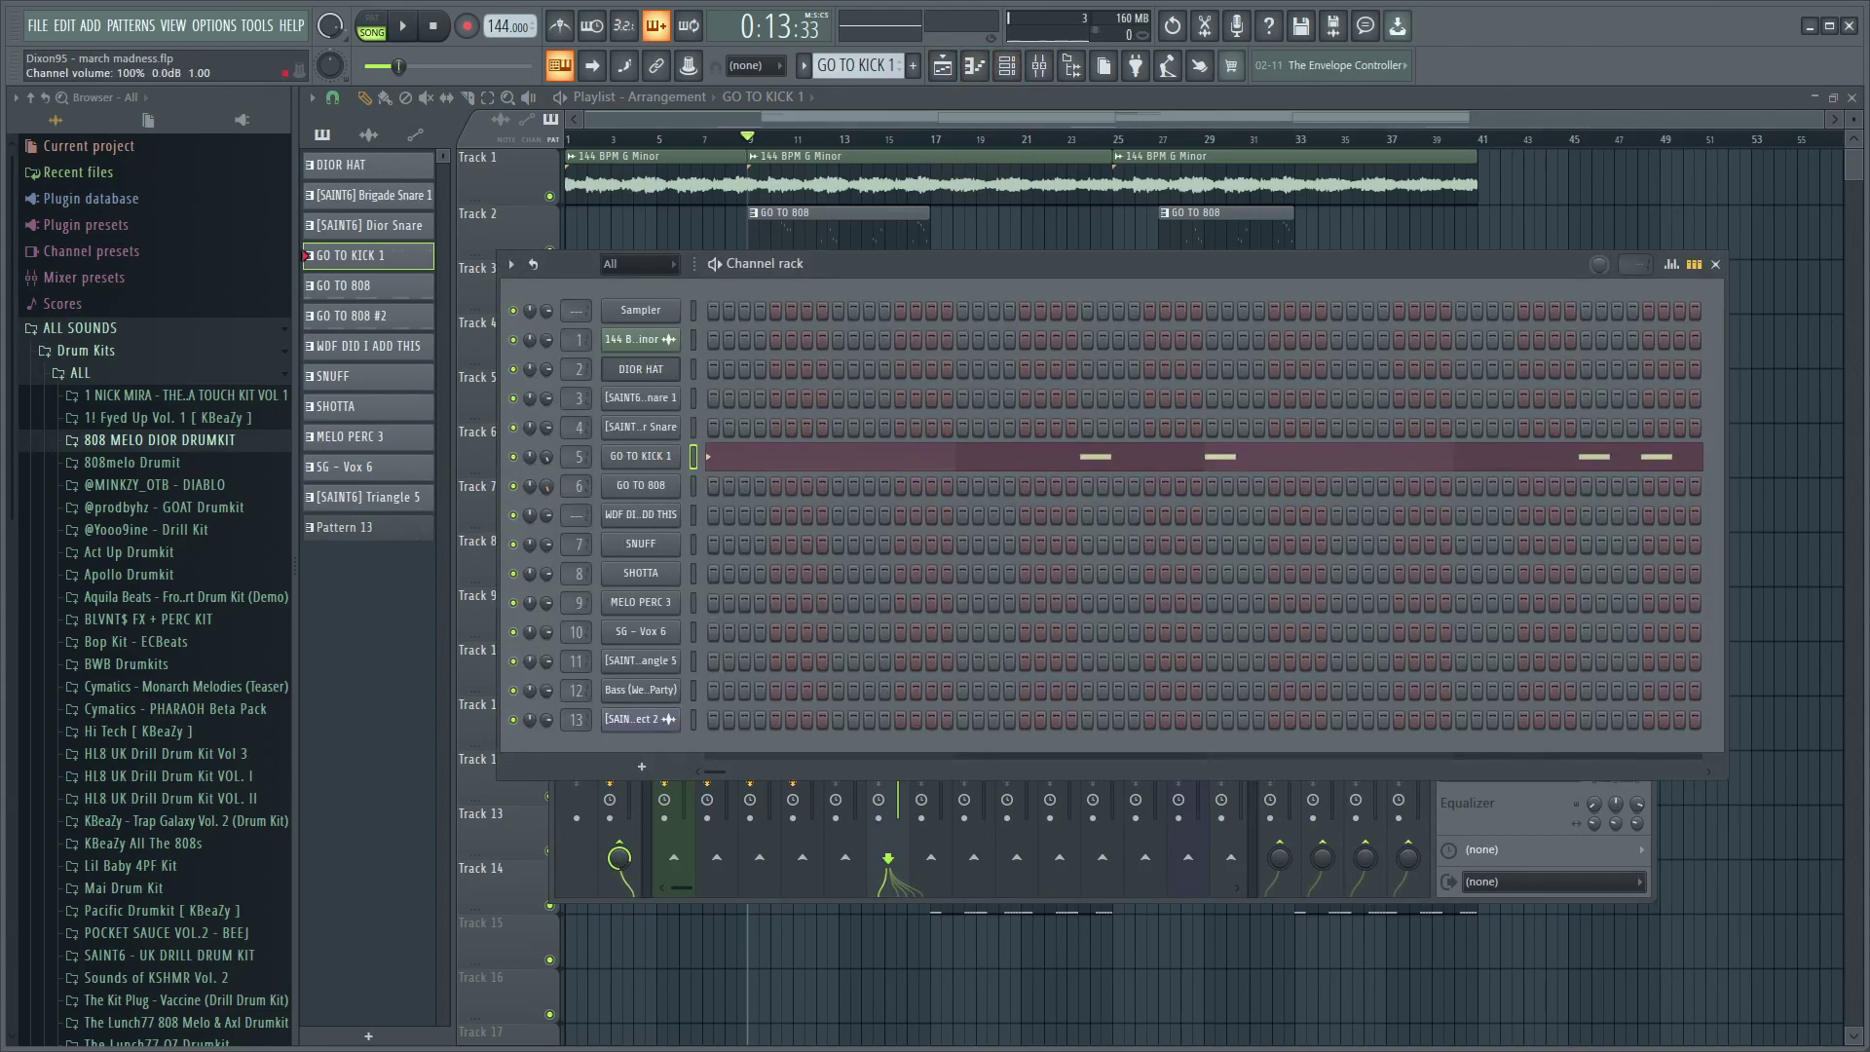
{"action": "key", "text": "space"}
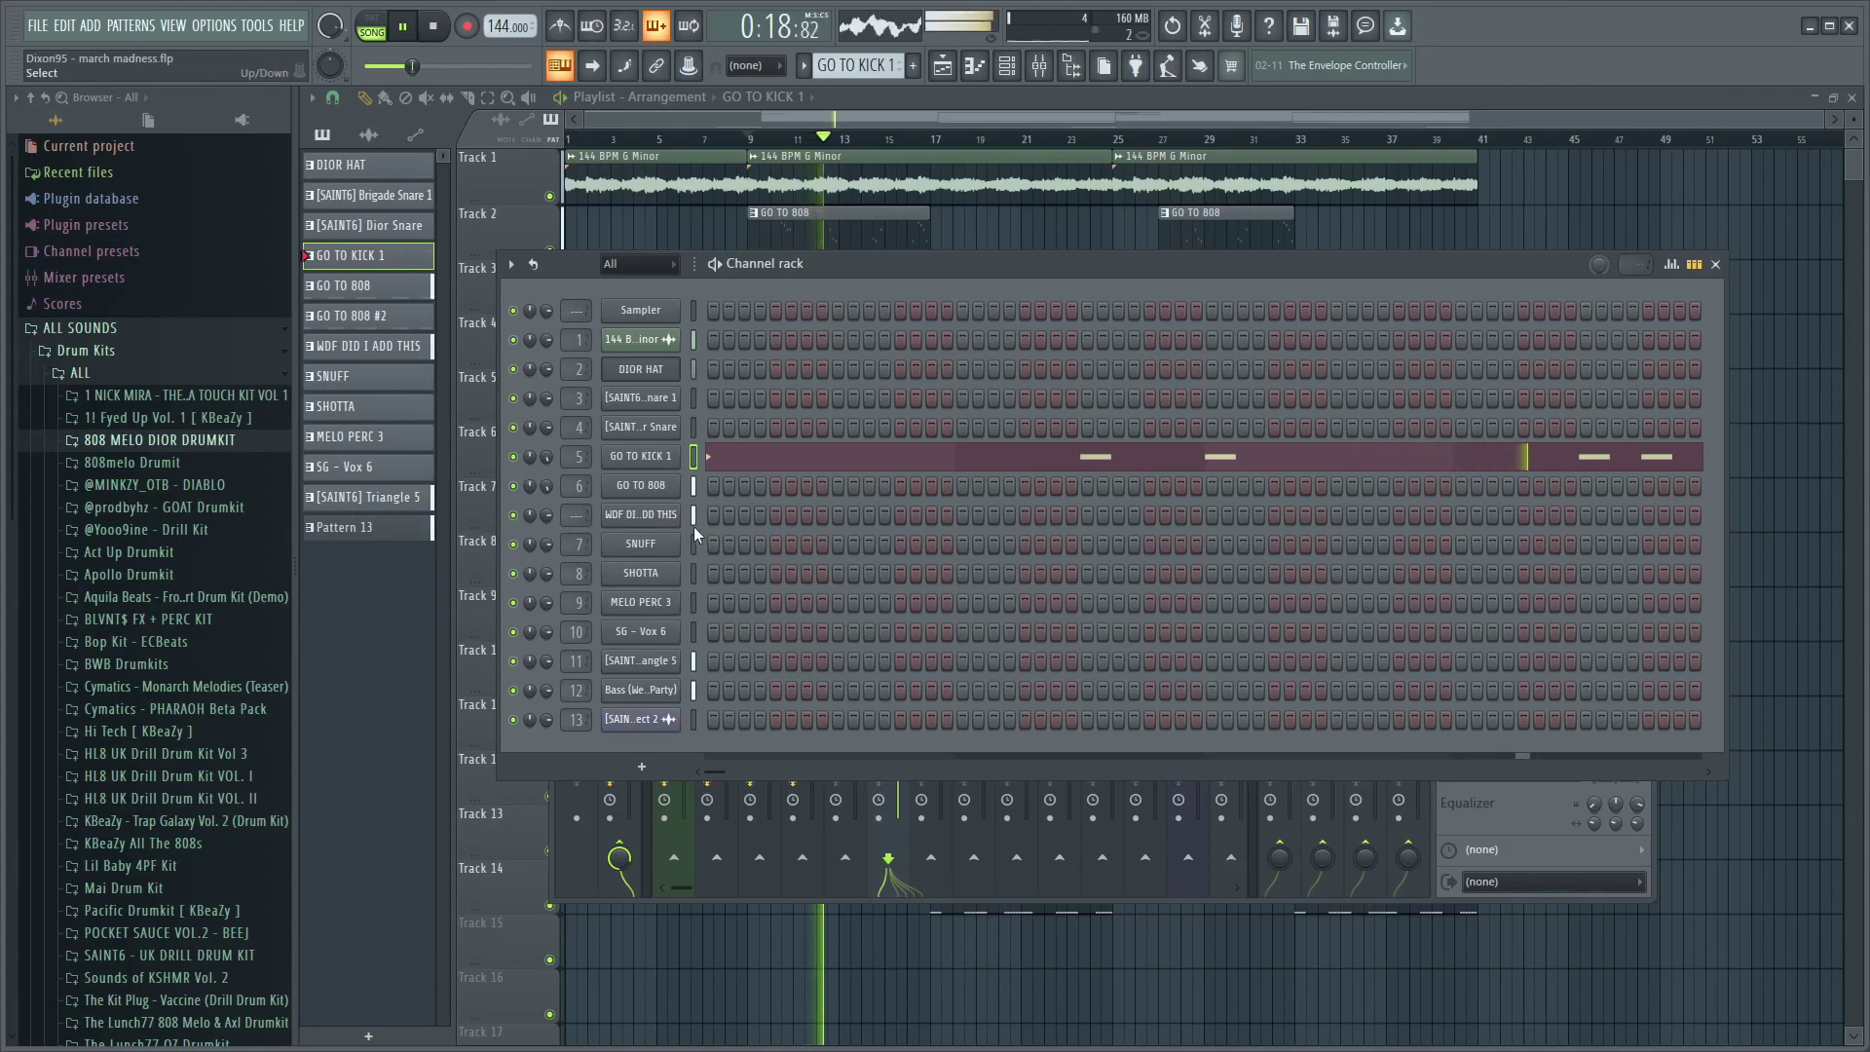
{"action": "key", "text": "space"}
- Load Fruity Delay 2 into slot 1 of the SNUFF mixer track
{"action": "left_click", "coordinate": [1539, 827]}
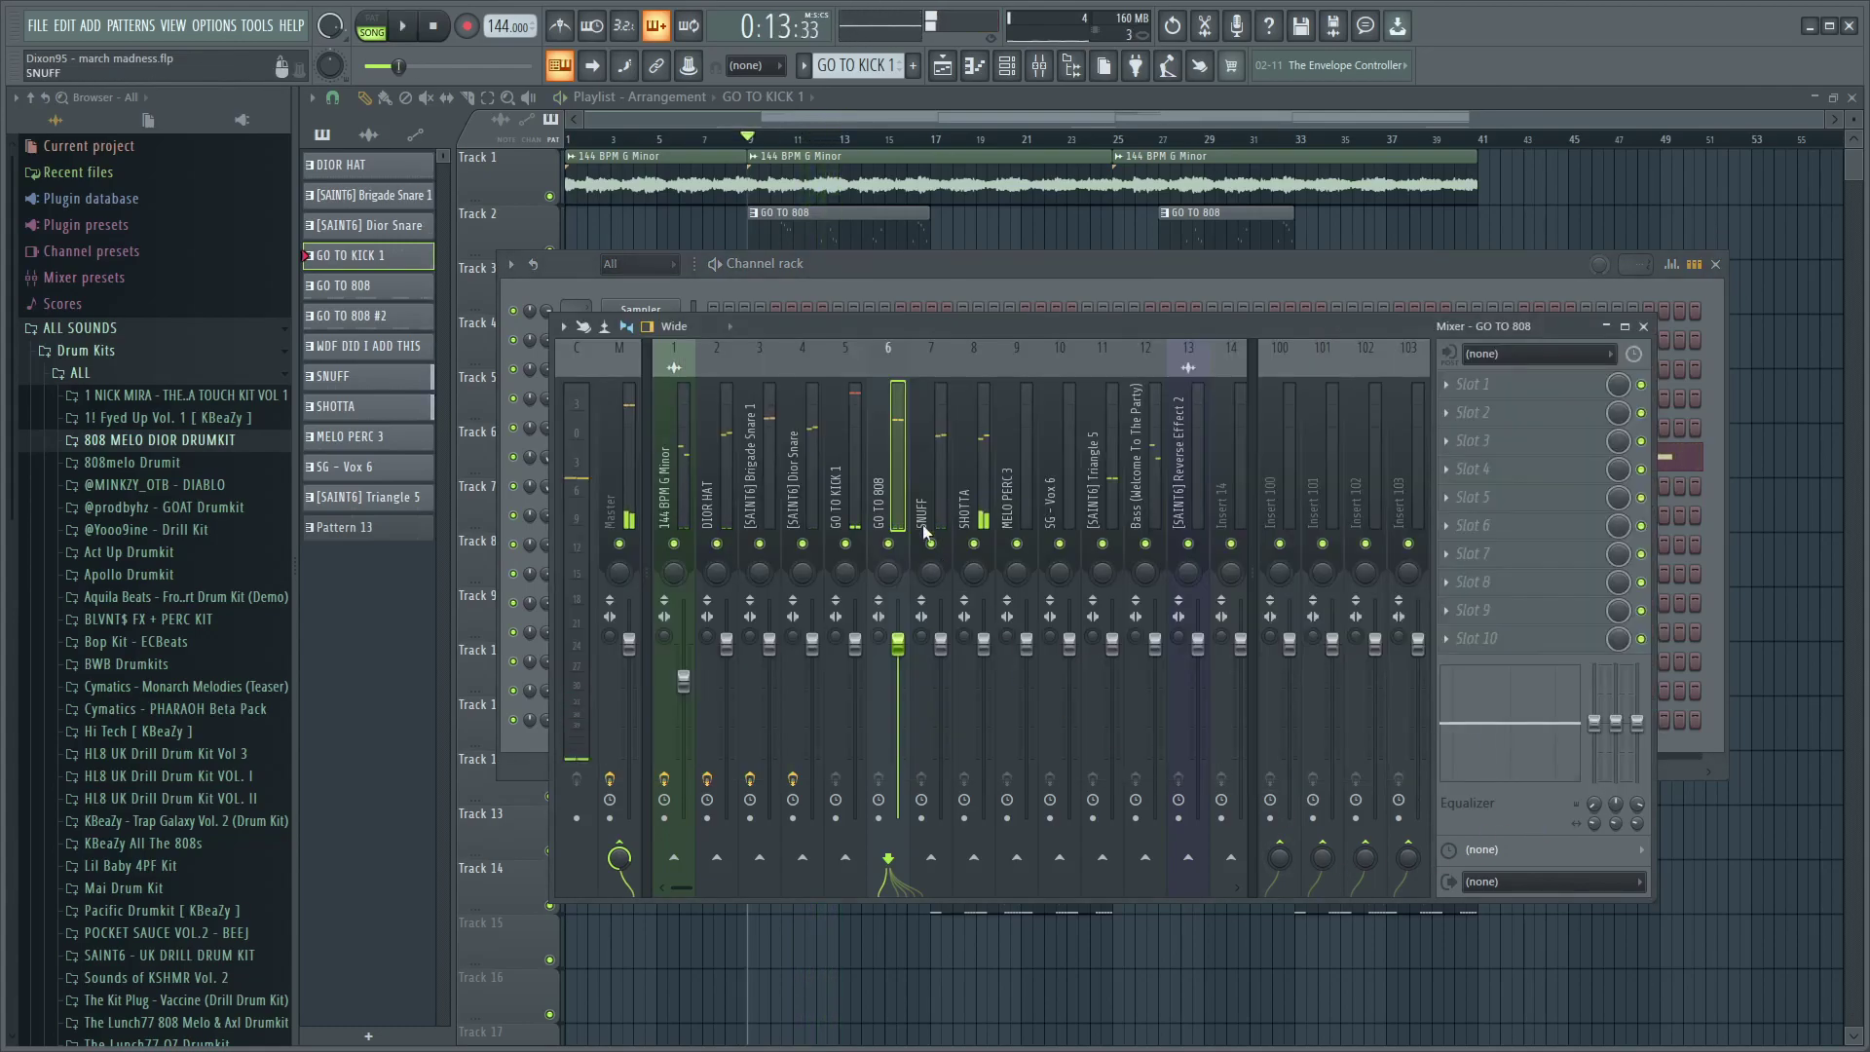
{"action": "left_click", "coordinate": [926, 495]}
{"action": "mouse_move", "coordinate": [1013, 492]}
{"action": "left_mouse_down"}
{"action": "mouse_move", "coordinate": [887, 499]}
{"action": "mouse_move", "coordinate": [1008, 498]}
{"action": "mouse_move", "coordinate": [984, 497]}
{"action": "left_mouse_up"}
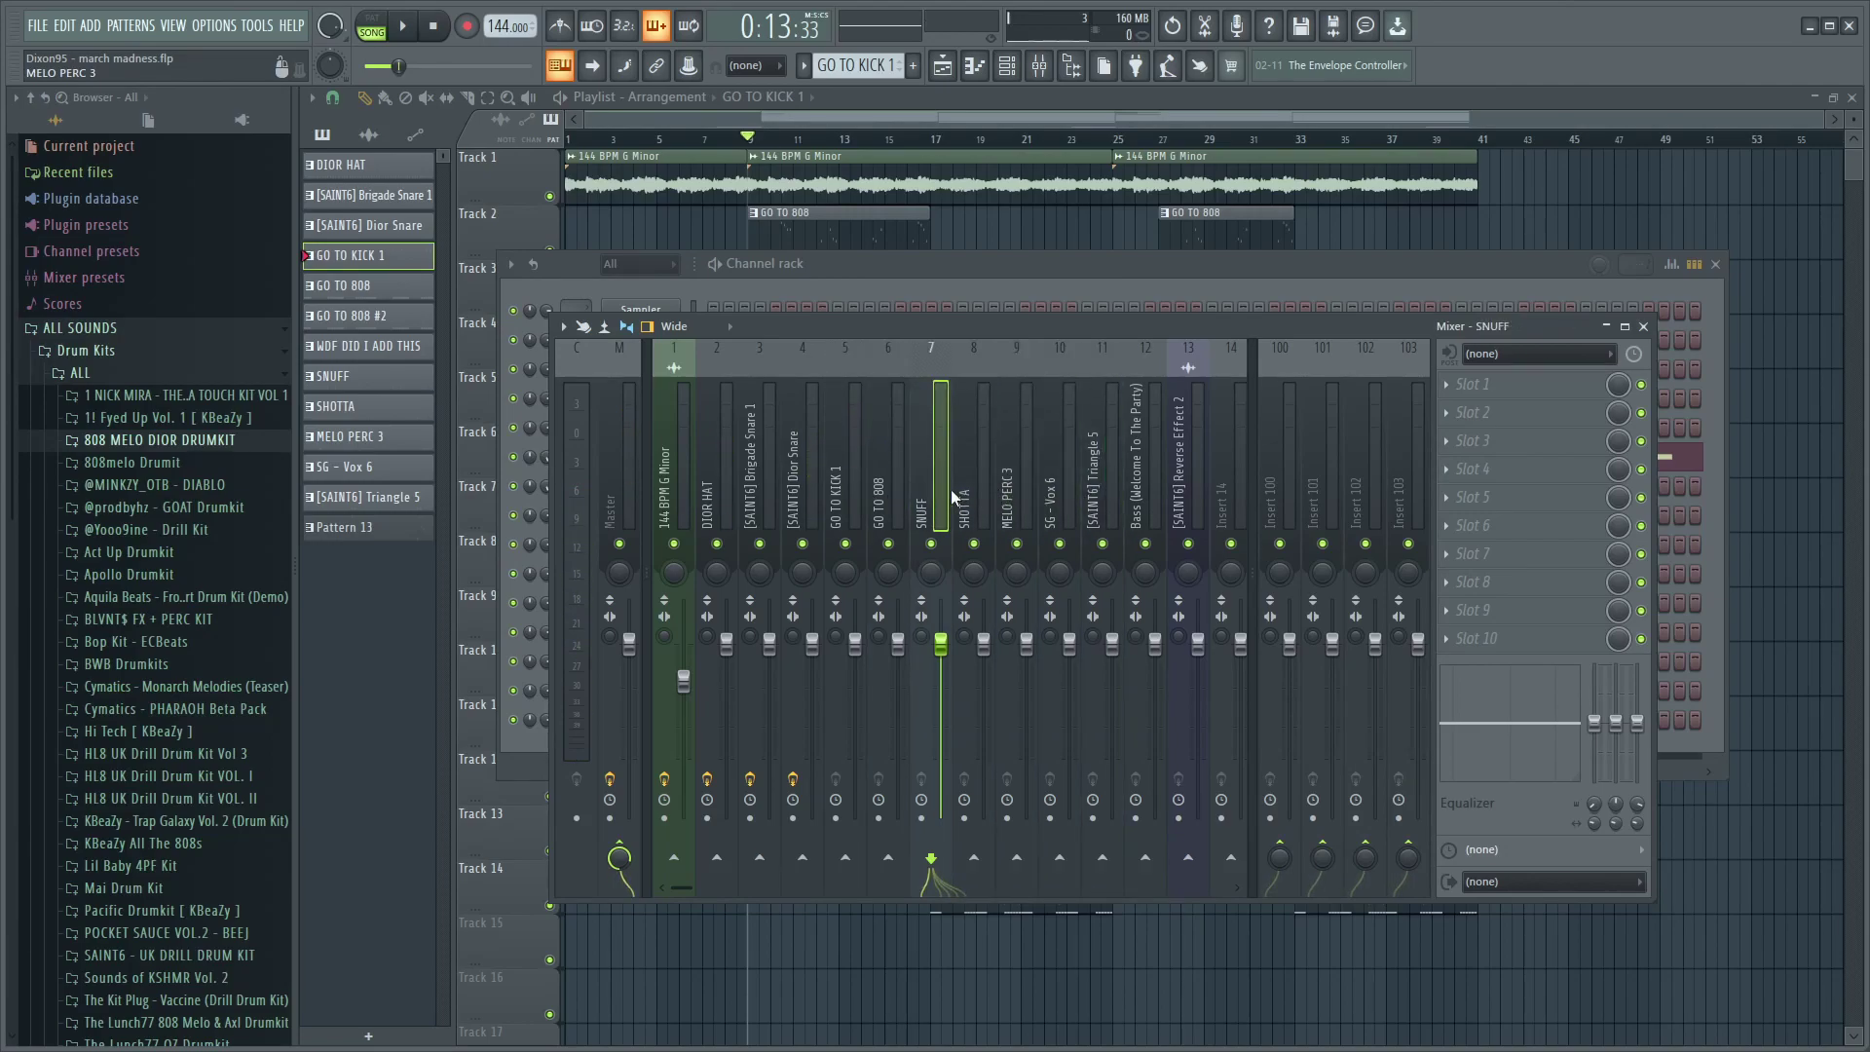
{"action": "left_click", "coordinate": [1072, 502]}
{"action": "left_click", "coordinate": [945, 503]}
{"action": "left_click", "coordinate": [1453, 390]}
{"action": "left_click", "coordinate": [1205, 351]}
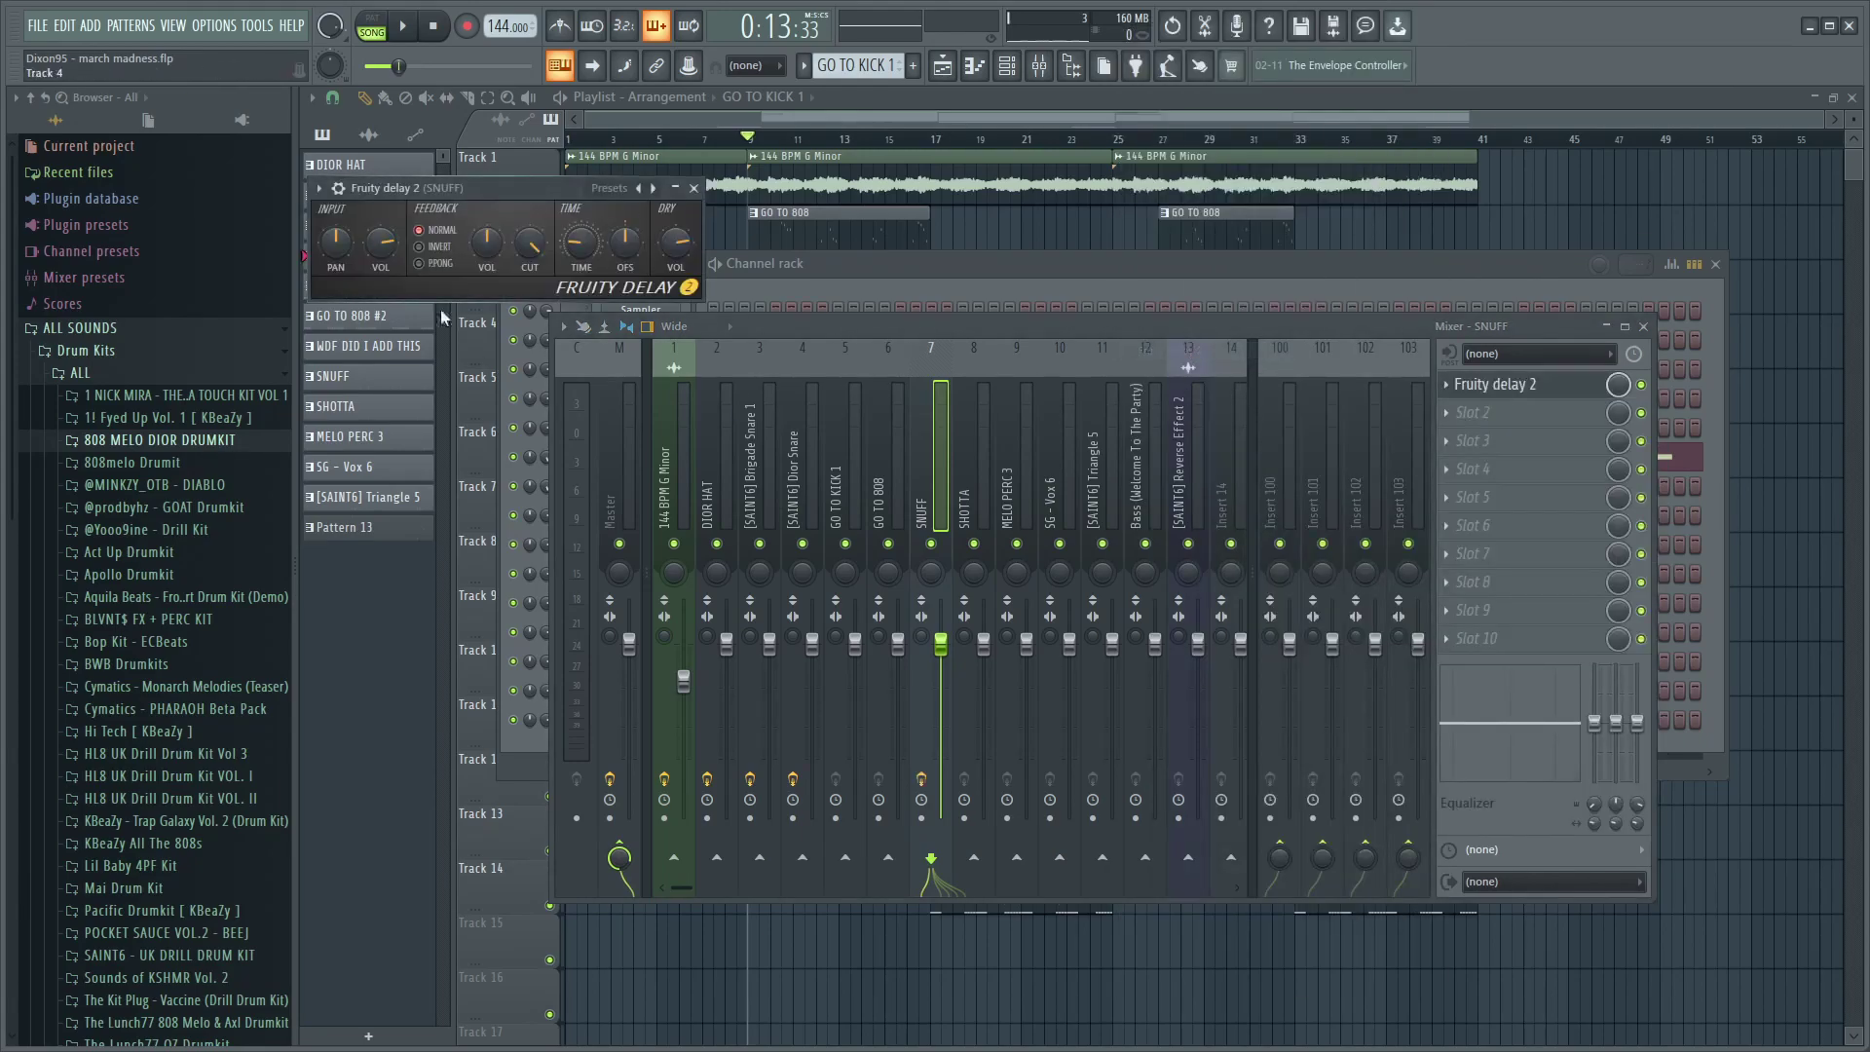
- Lower the input volume and lengthen the delay time of SNUFF's Fruity Delay 2, auditioning the arrangement
{"action": "key", "text": "space"}
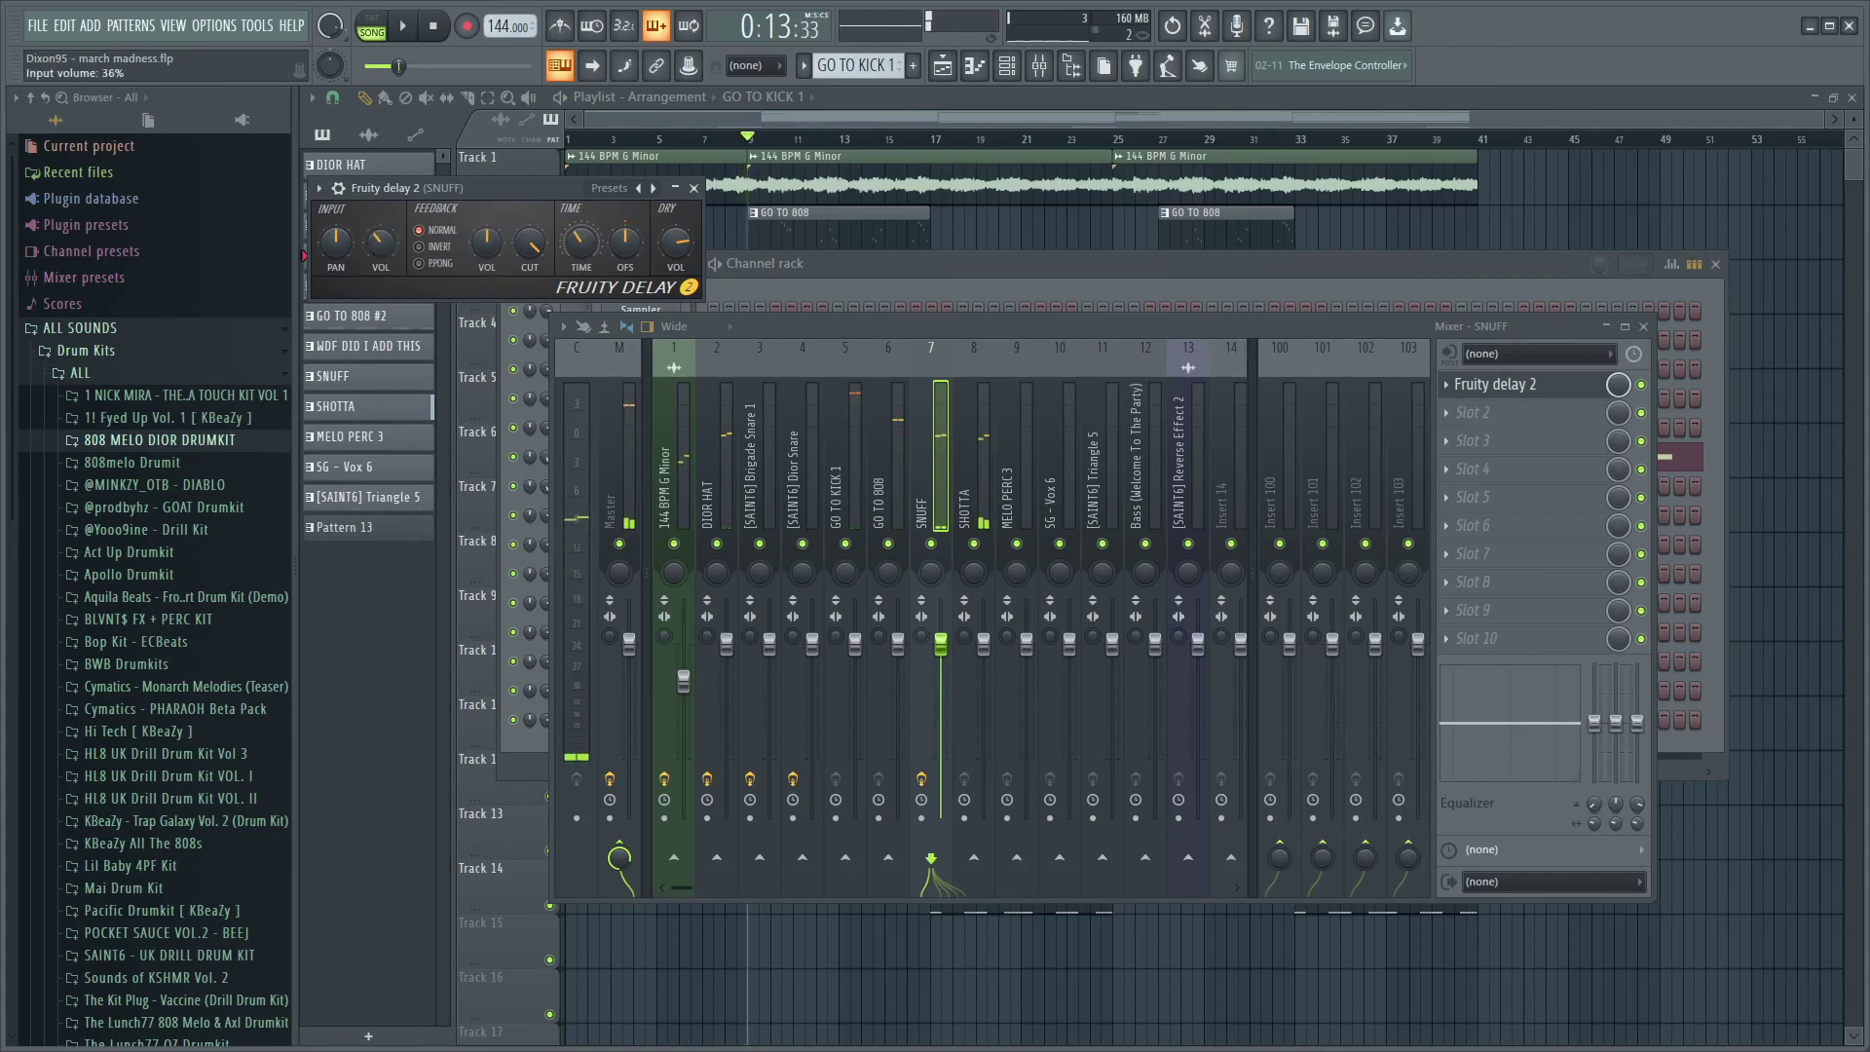
{"action": "key", "text": "space"}
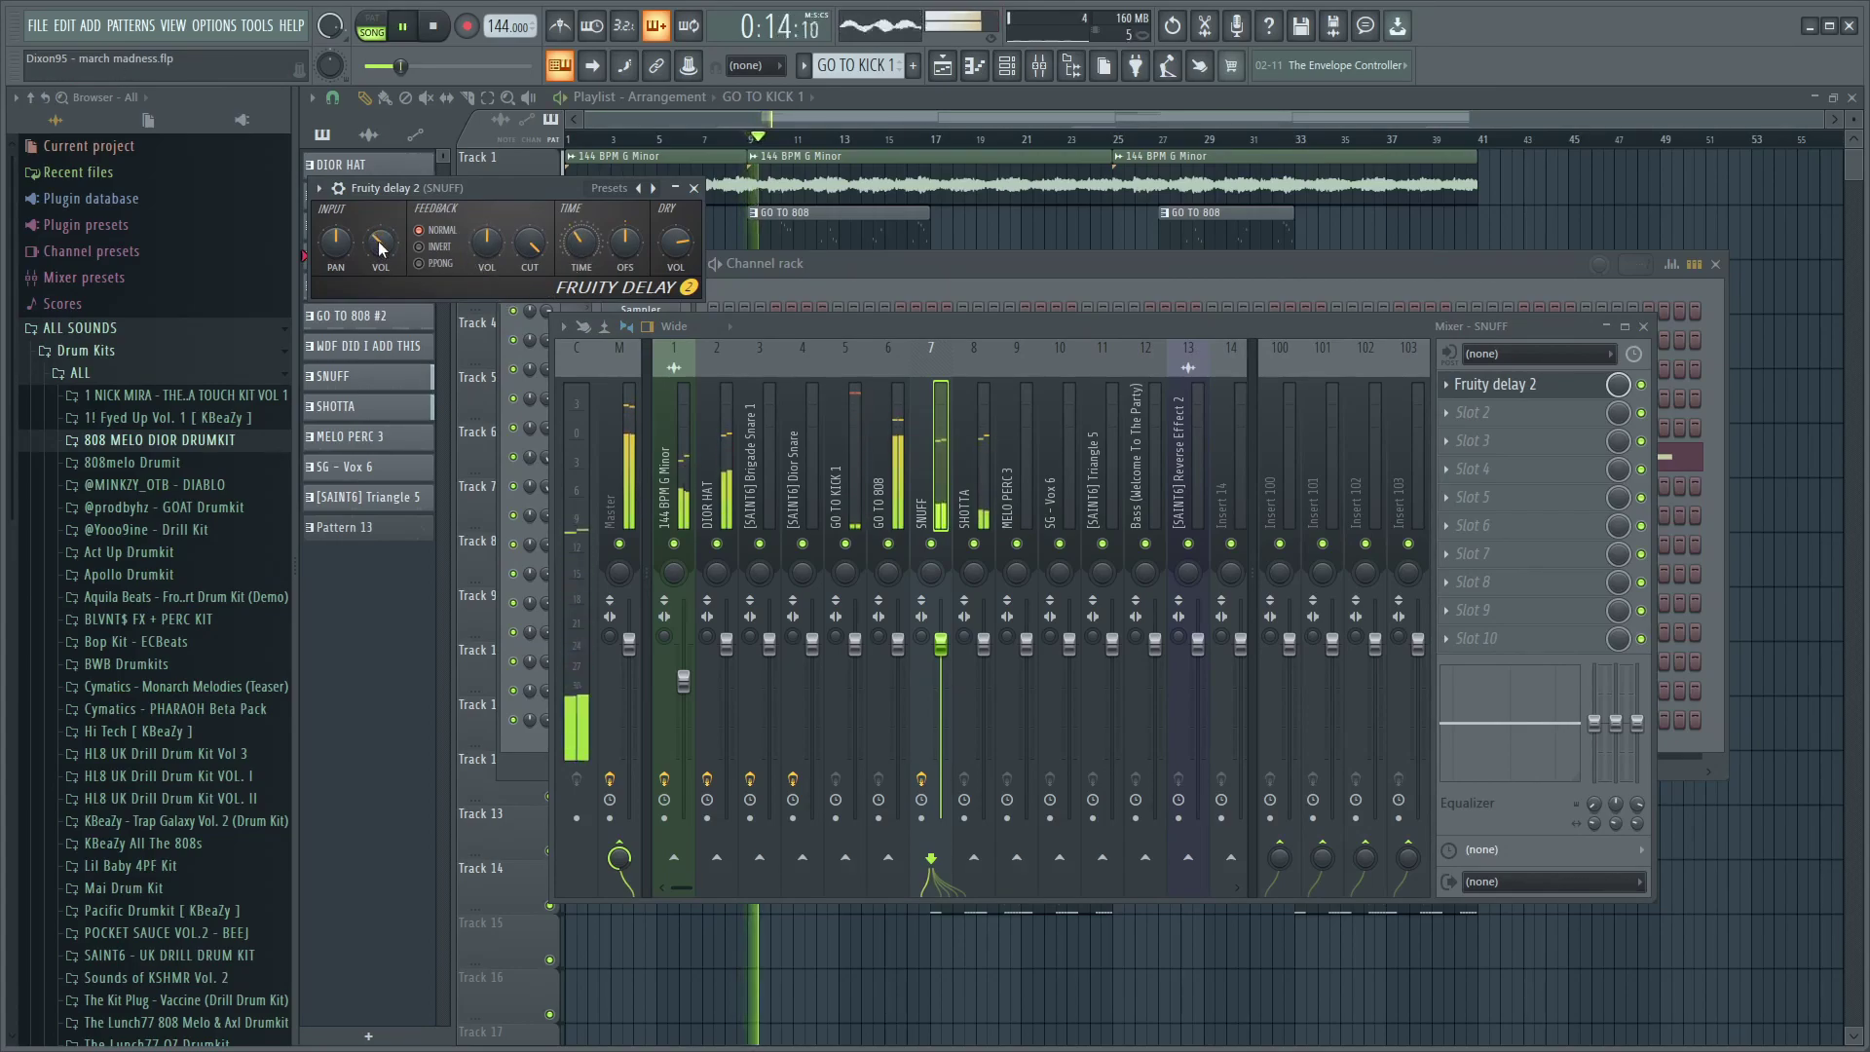
{"action": "left_click_drag", "start_coordinate": [378, 251], "coordinate": [381, 240]}
{"action": "key", "text": "space"}
{"action": "key", "text": "space"}
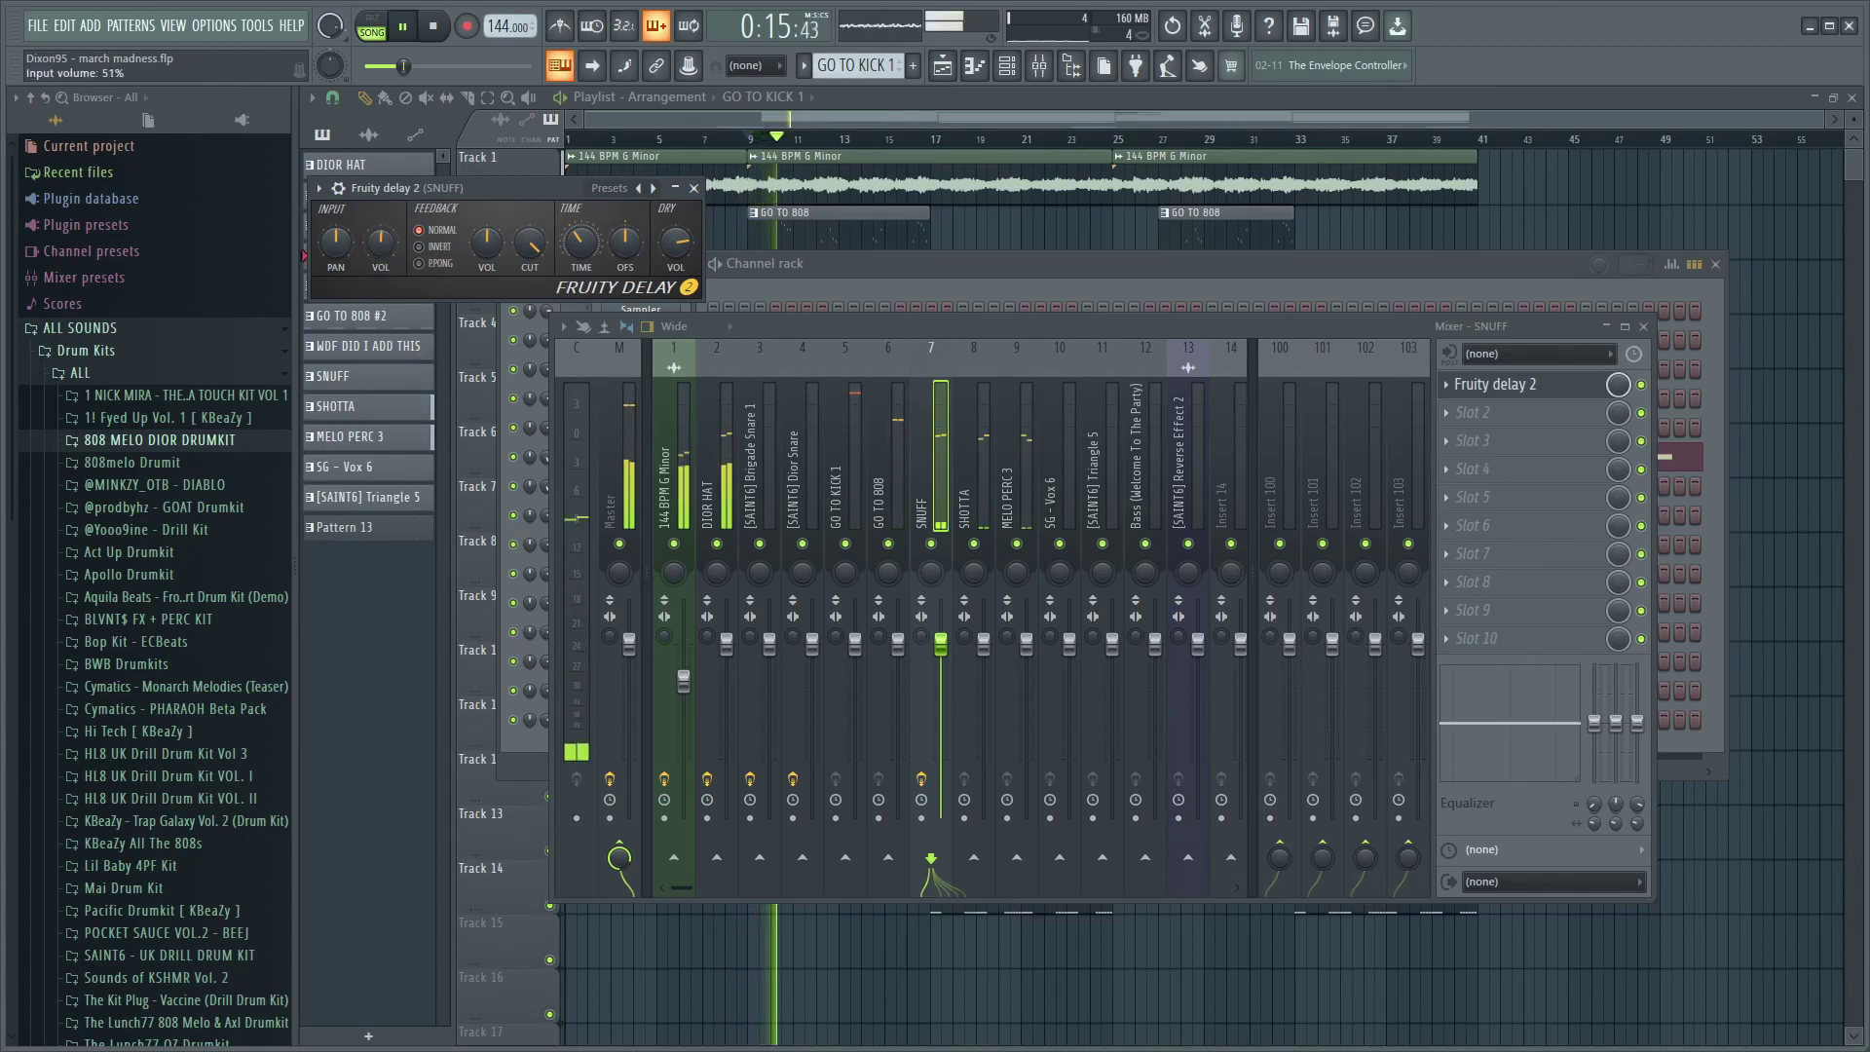
- Load Fruity Delay 2 into slot 1 of the SHOTTA mixer track
{"action": "left_click", "coordinate": [972, 464]}
{"action": "key", "text": "space"}
{"action": "left_click", "coordinate": [1458, 380]}
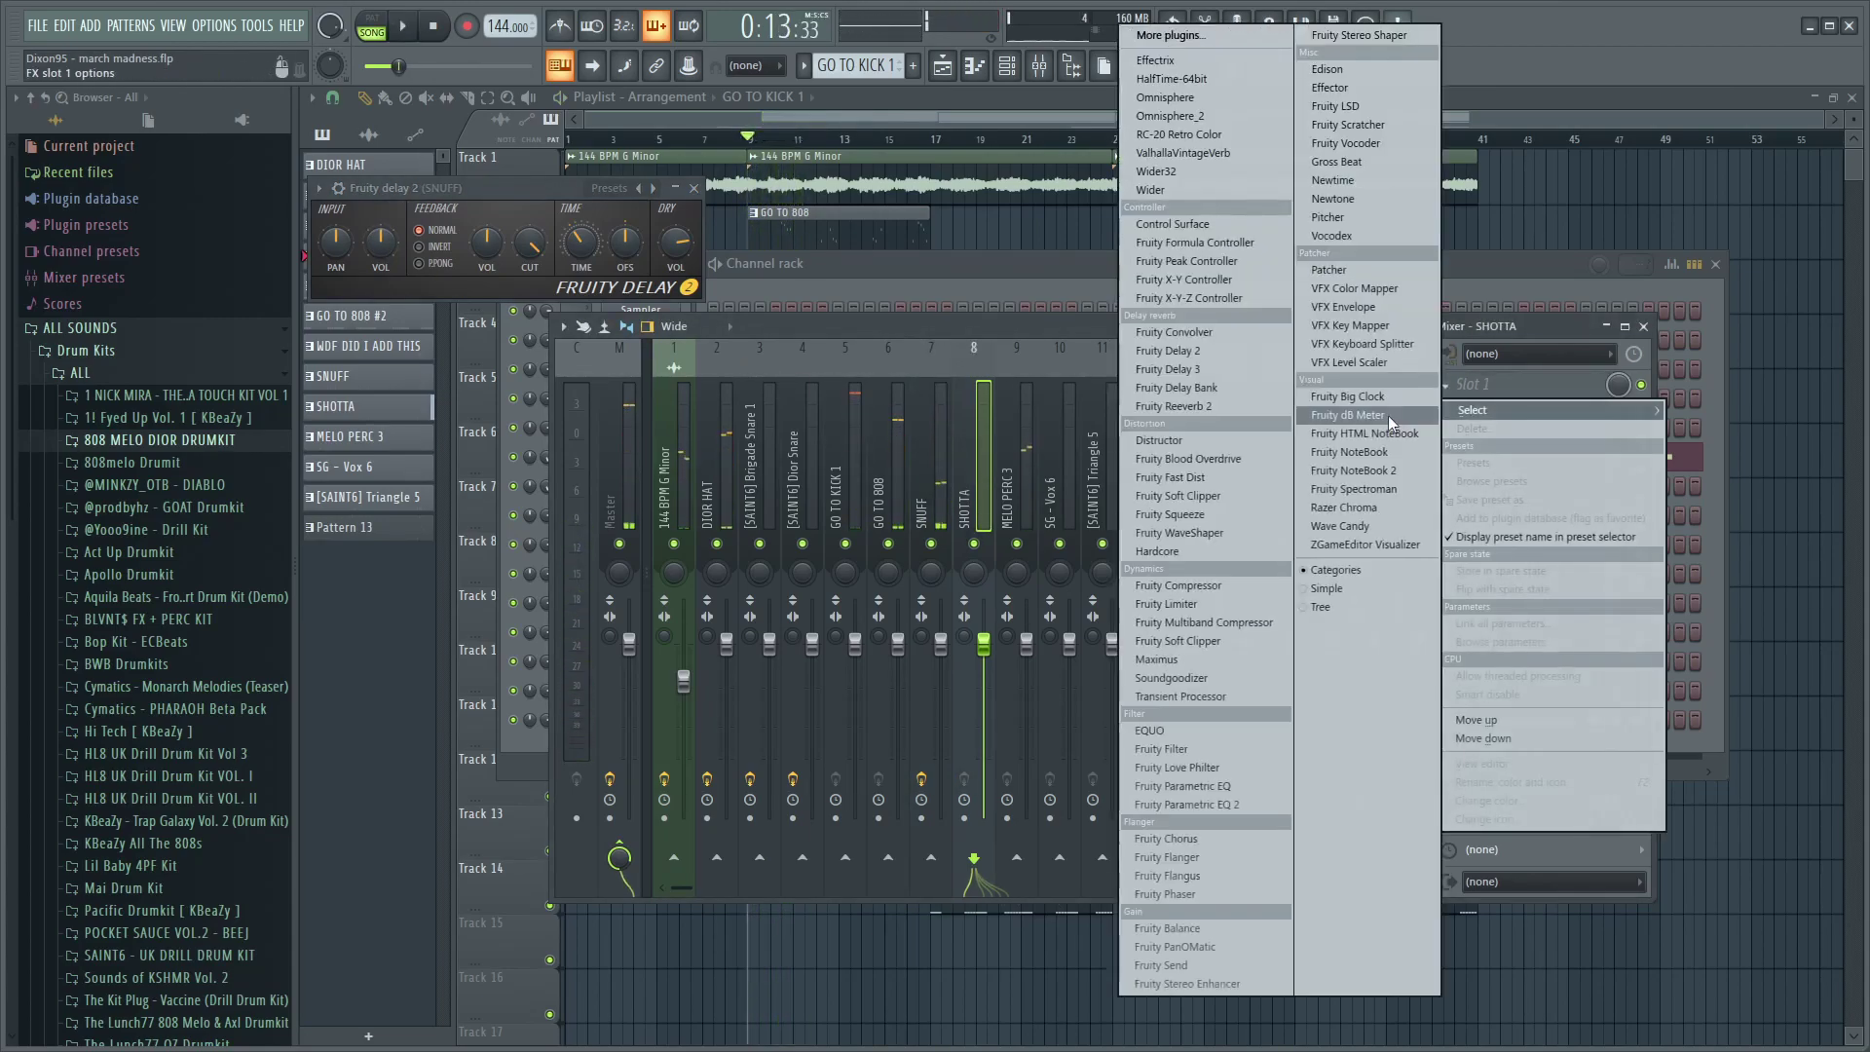
{"action": "left_click", "coordinate": [1208, 382]}
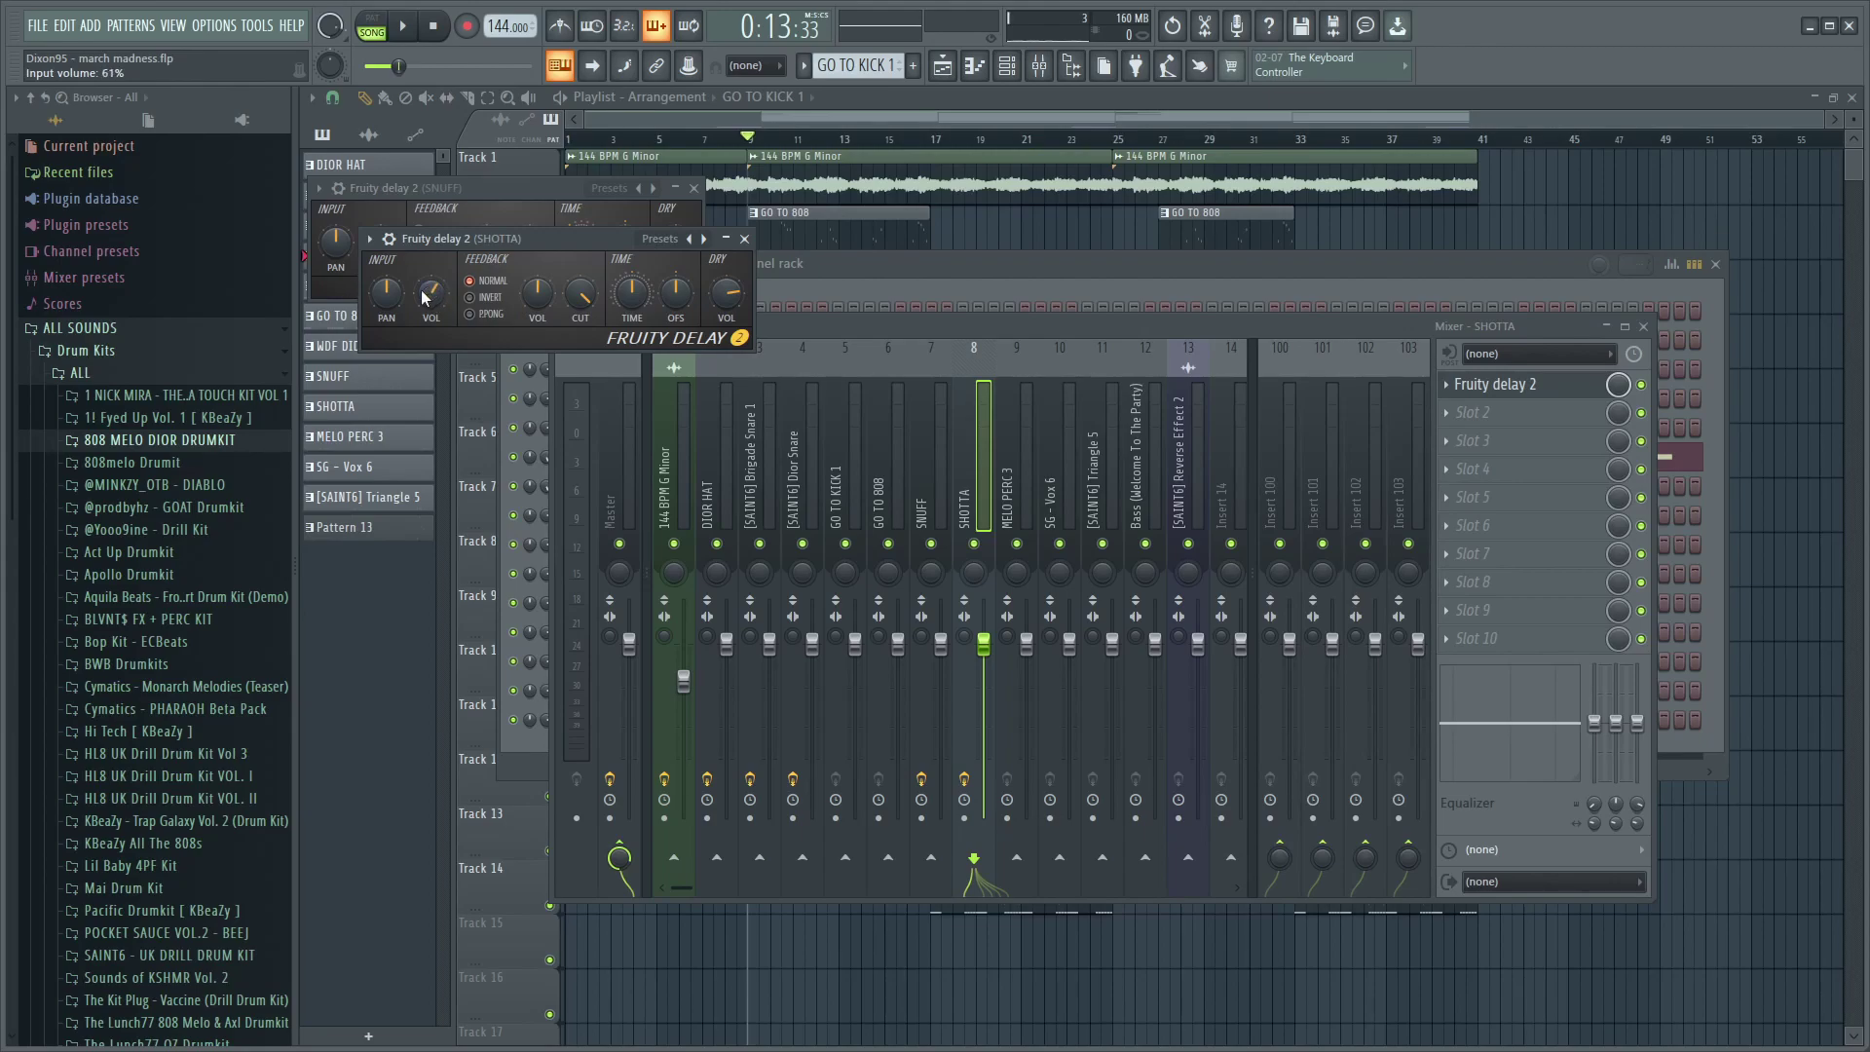
- Lower the input volume of SHOTTA's Fruity Delay 2 while playing the arrangement
{"action": "key", "text": "space"}
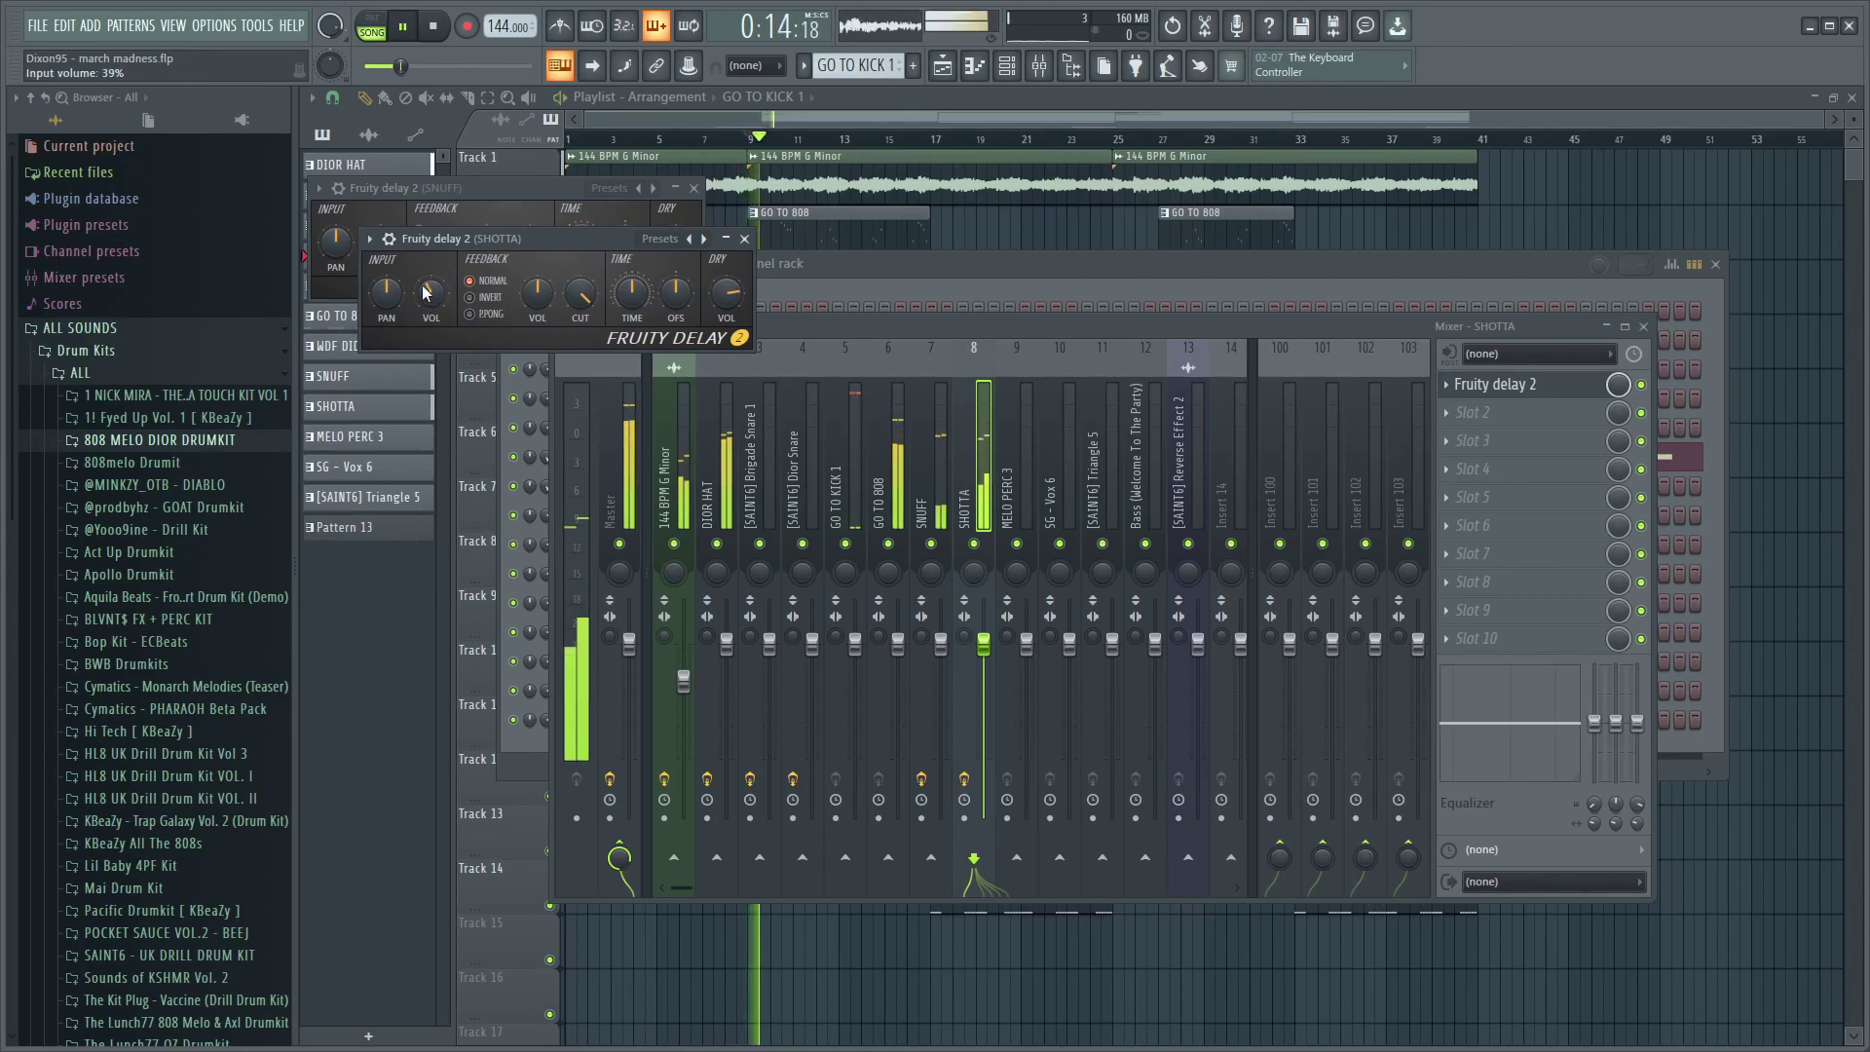
{"action": "left_click_drag", "start_coordinate": [426, 294], "coordinate": [433, 289]}
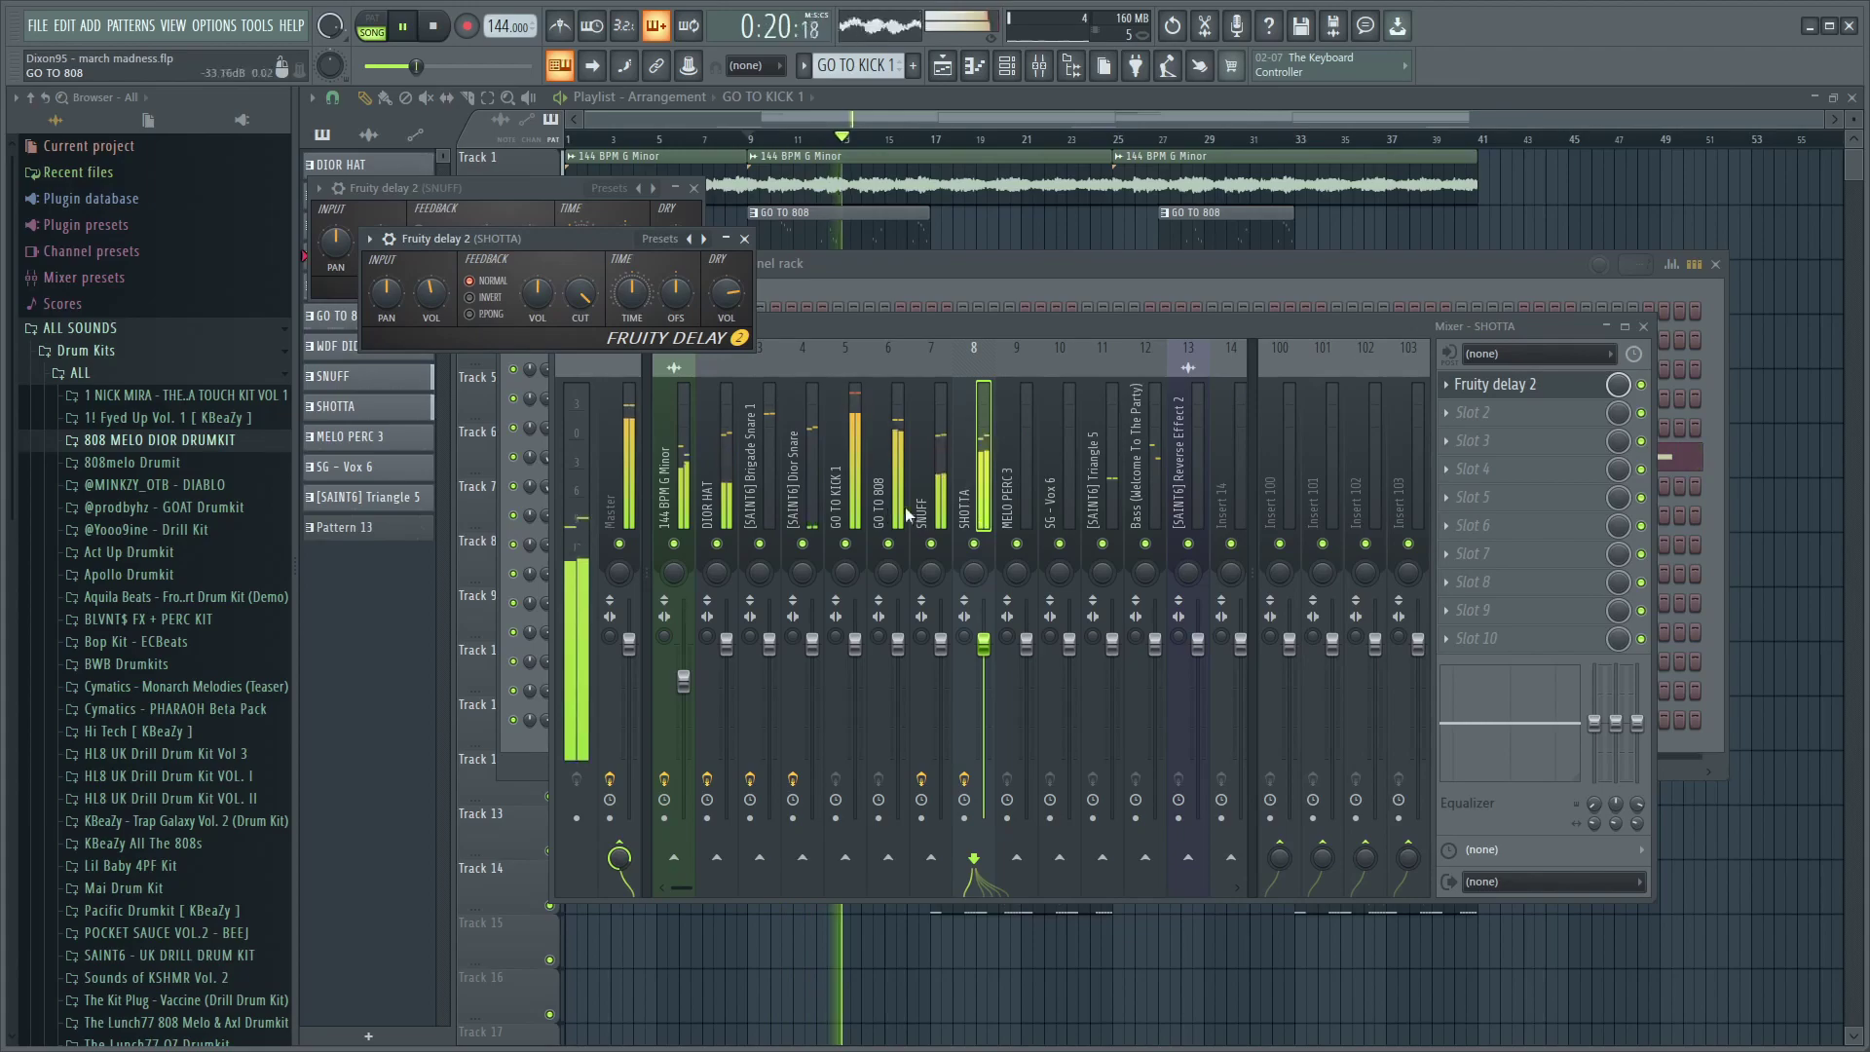
{"action": "key", "text": "space"}
- Audition the MELO PERC 3 mixer track and load Fruity Delay 2 into its slot 1
{"action": "left_click", "coordinate": [1023, 492]}
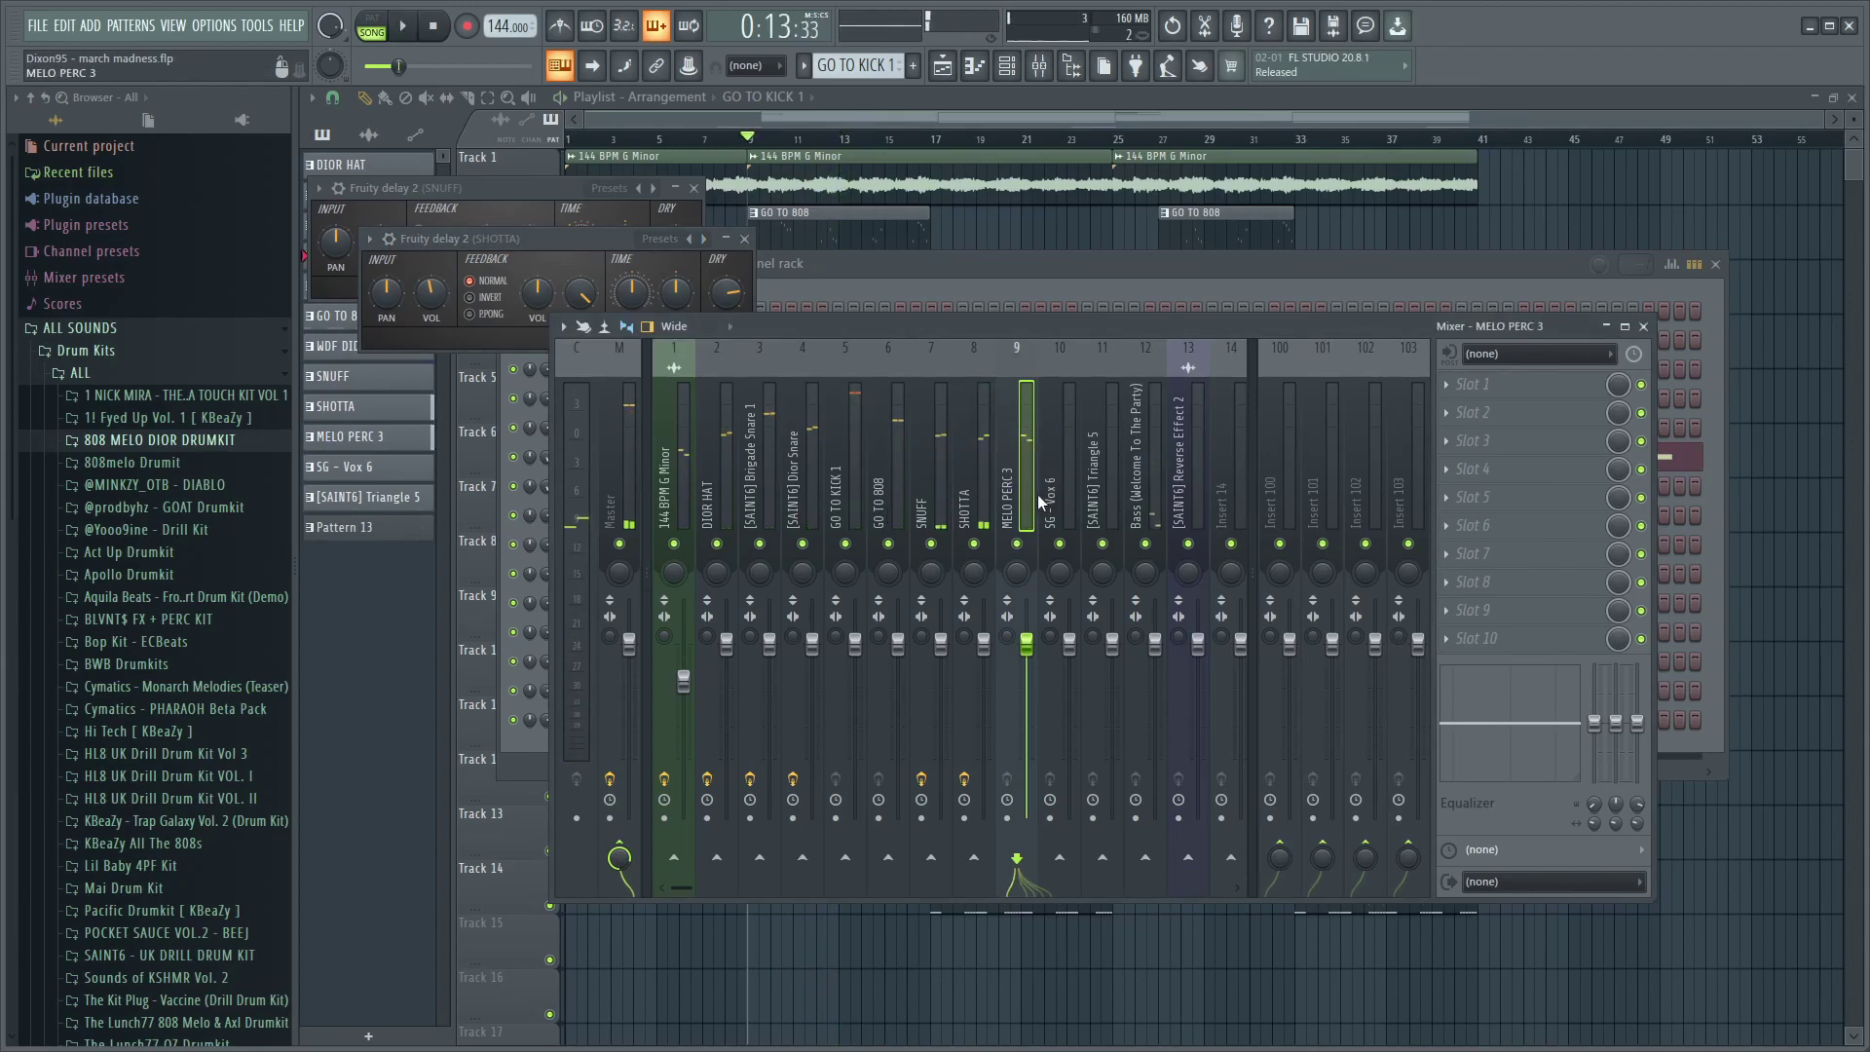
{"action": "key", "text": "space"}
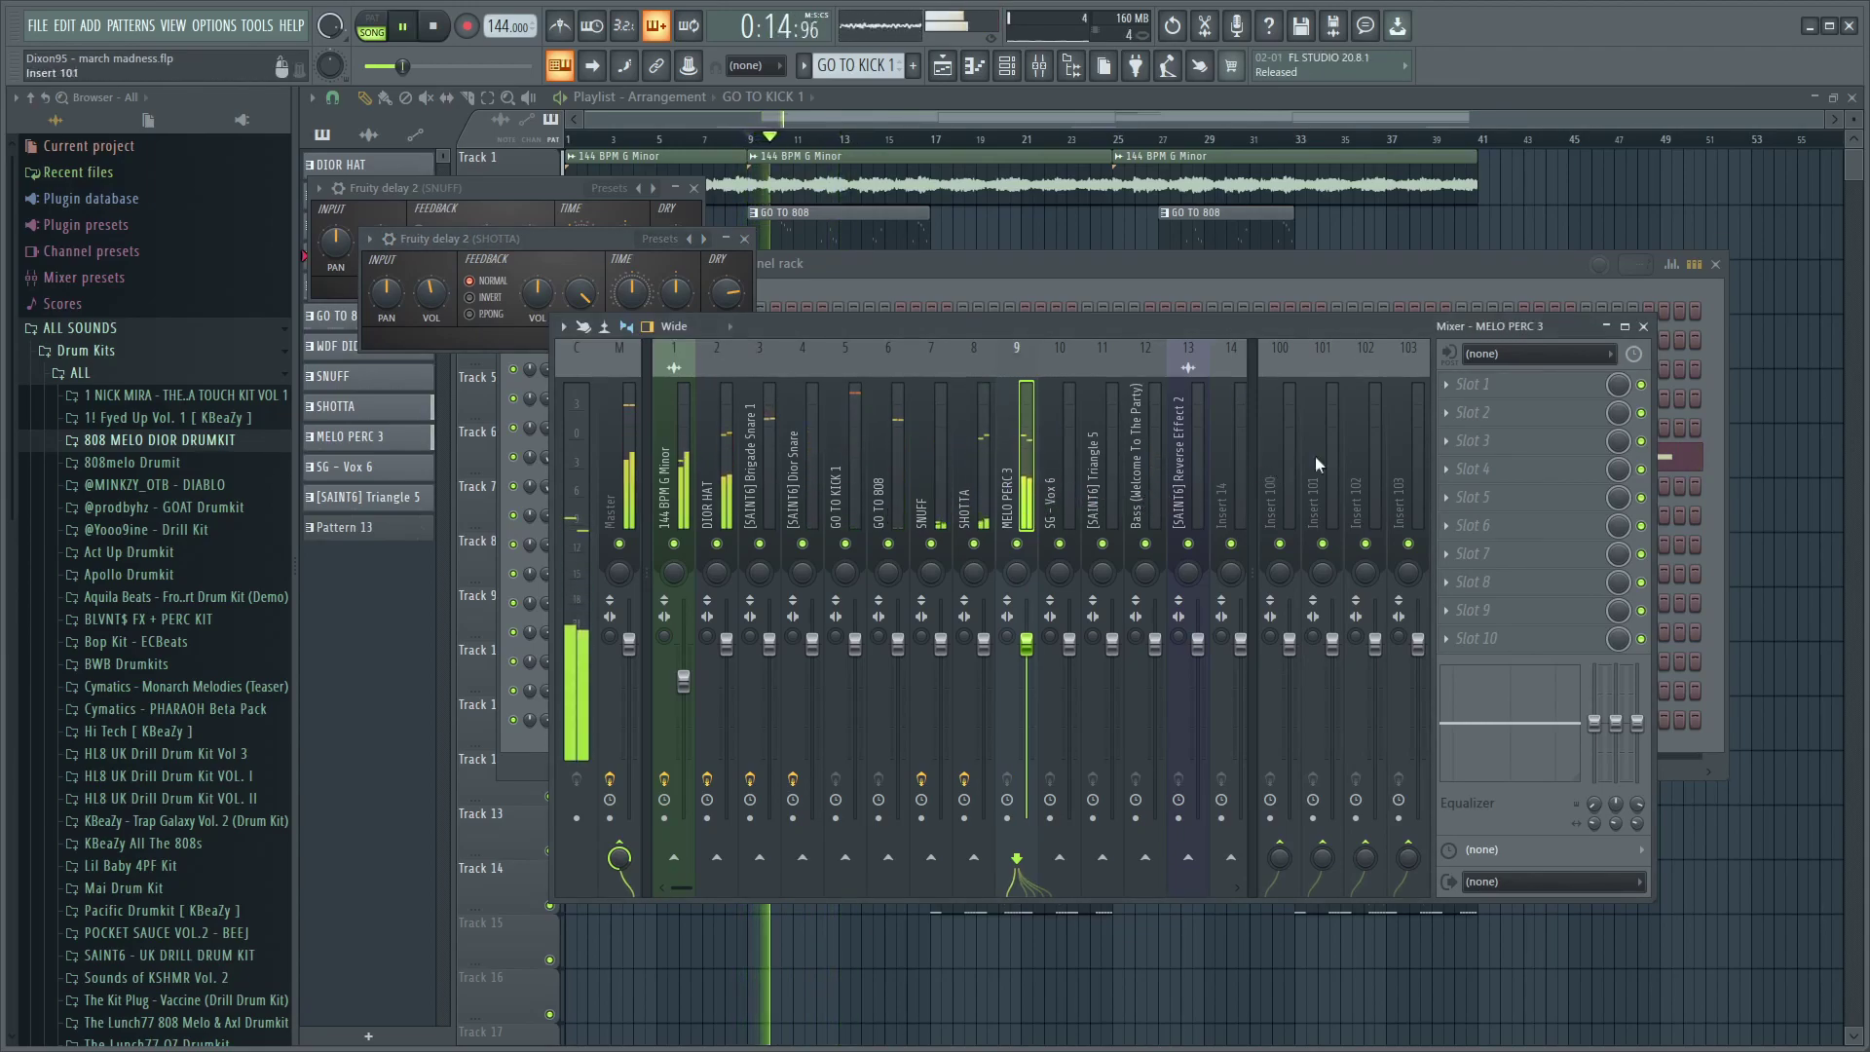
{"action": "key", "text": "space"}
{"action": "left_click", "coordinate": [1483, 382]}
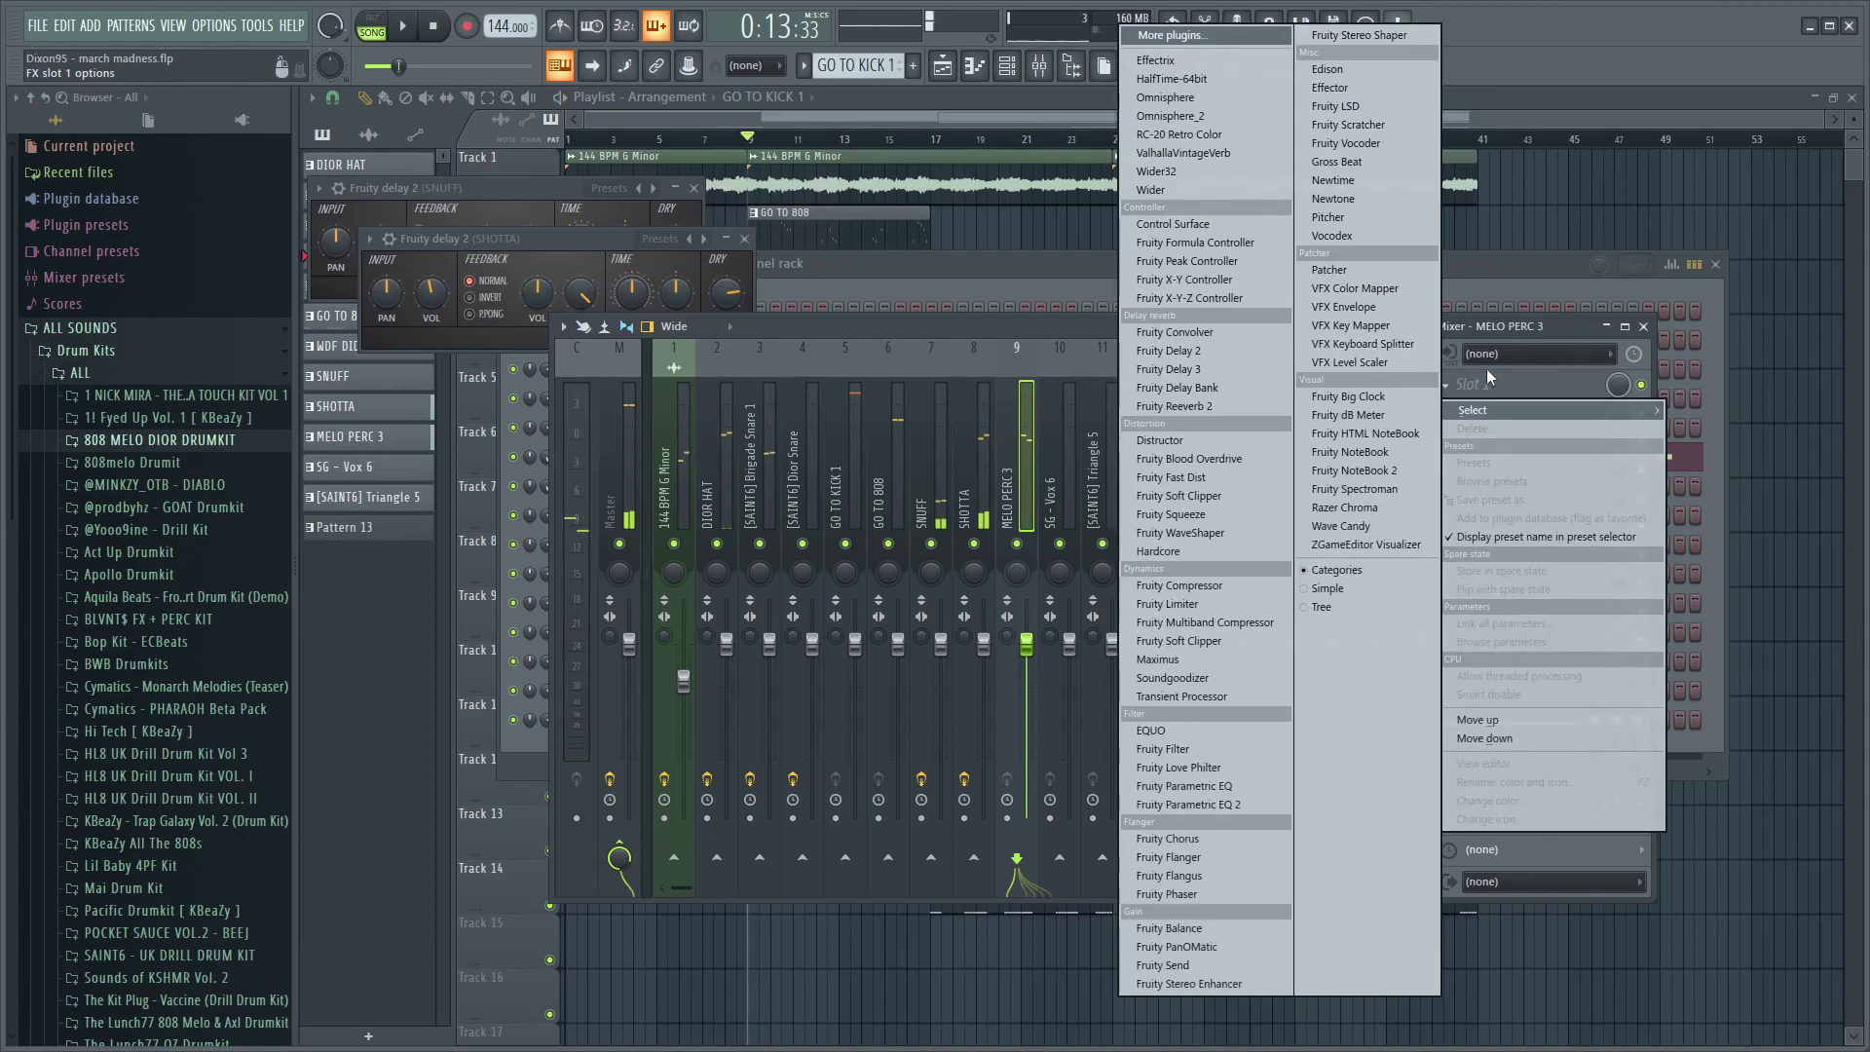
{"action": "left_click", "coordinate": [1205, 353]}
- Lower the input volume and lengthen the delay time of MELO PERC 3's Fruity Delay 2 during playback
{"action": "key", "text": "space"}
{"action": "key", "text": "space"}
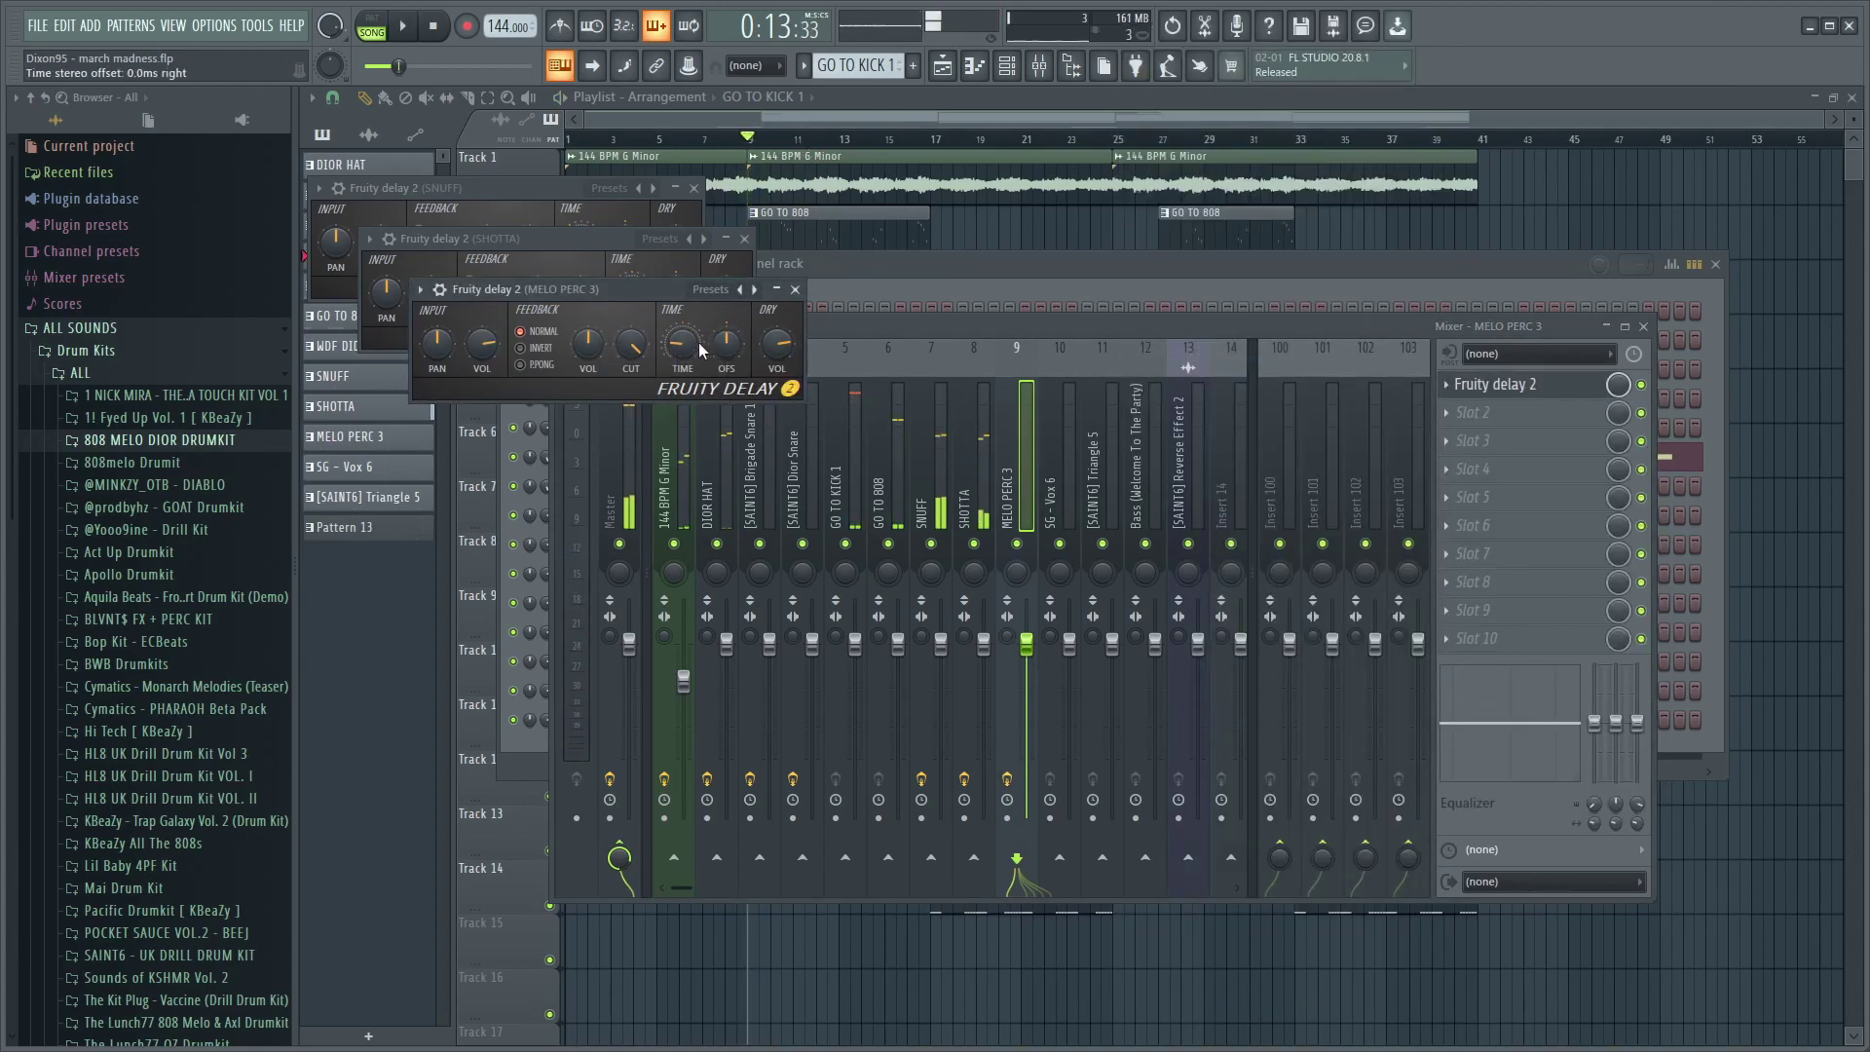
{"action": "key", "text": "space"}
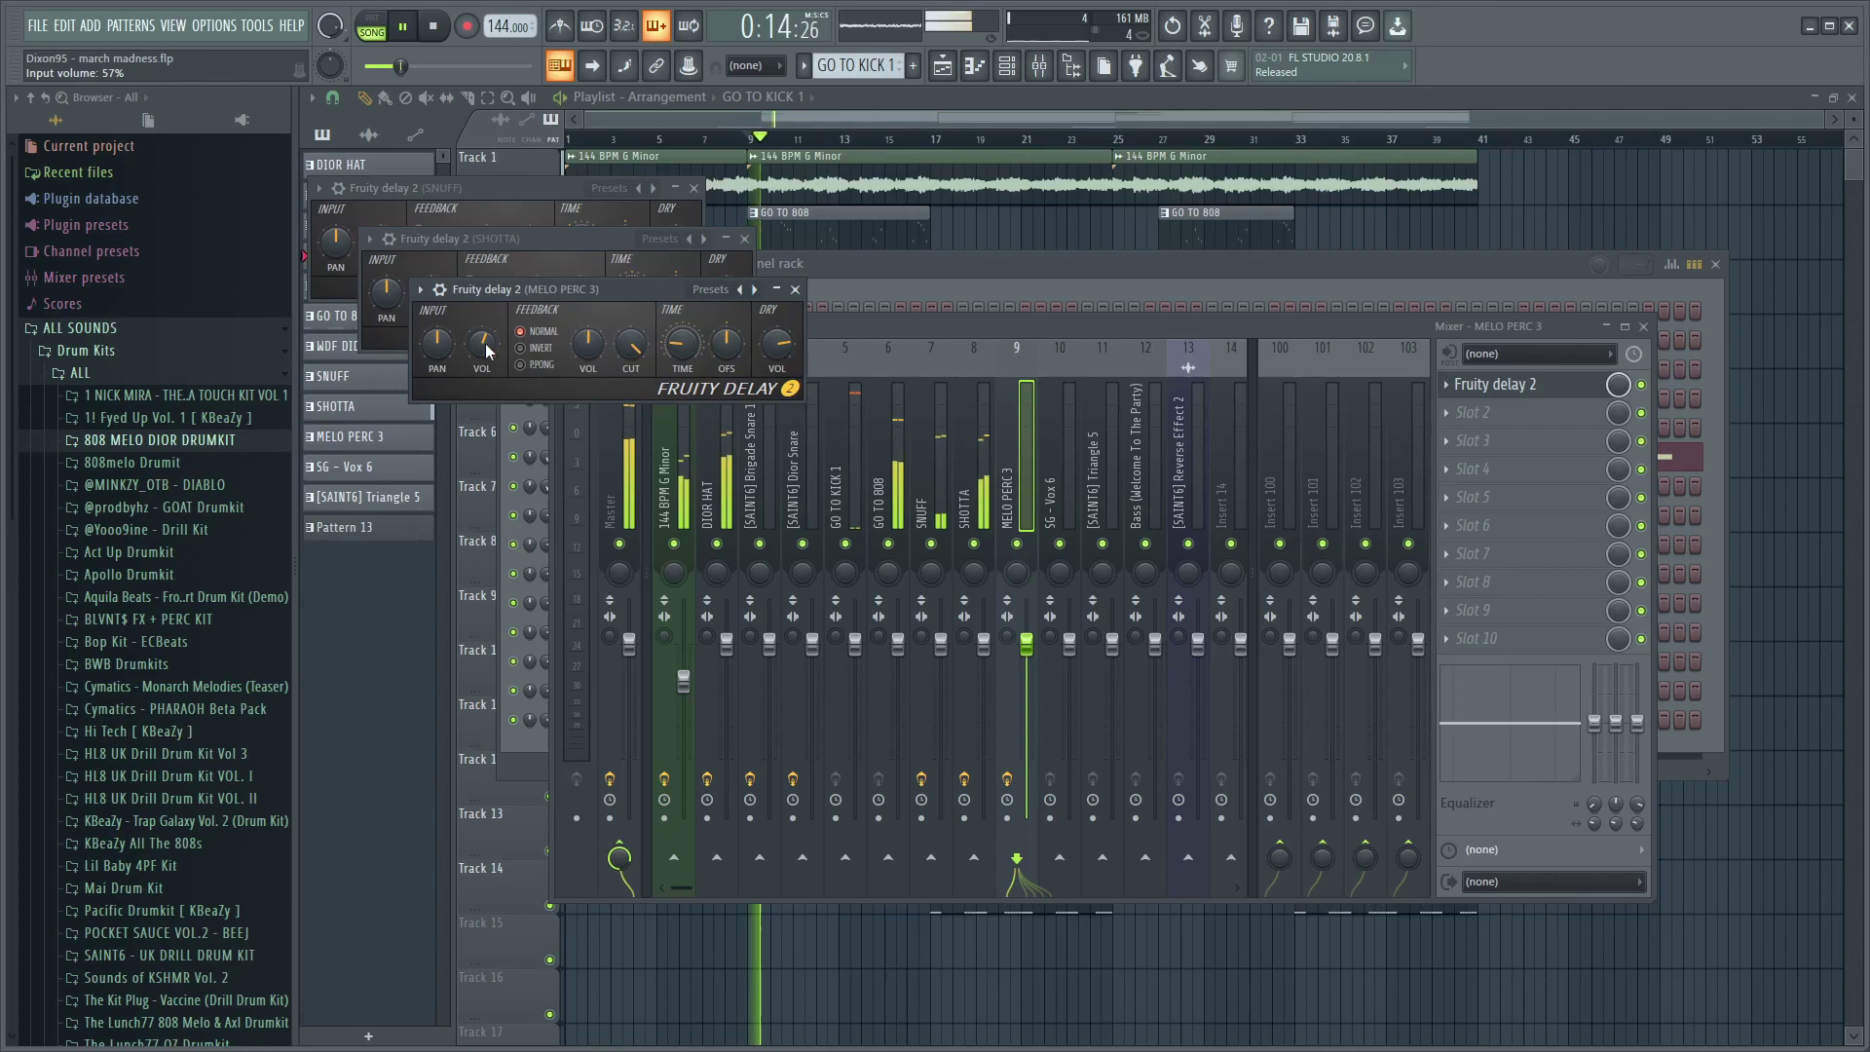
{"action": "key", "text": "space"}
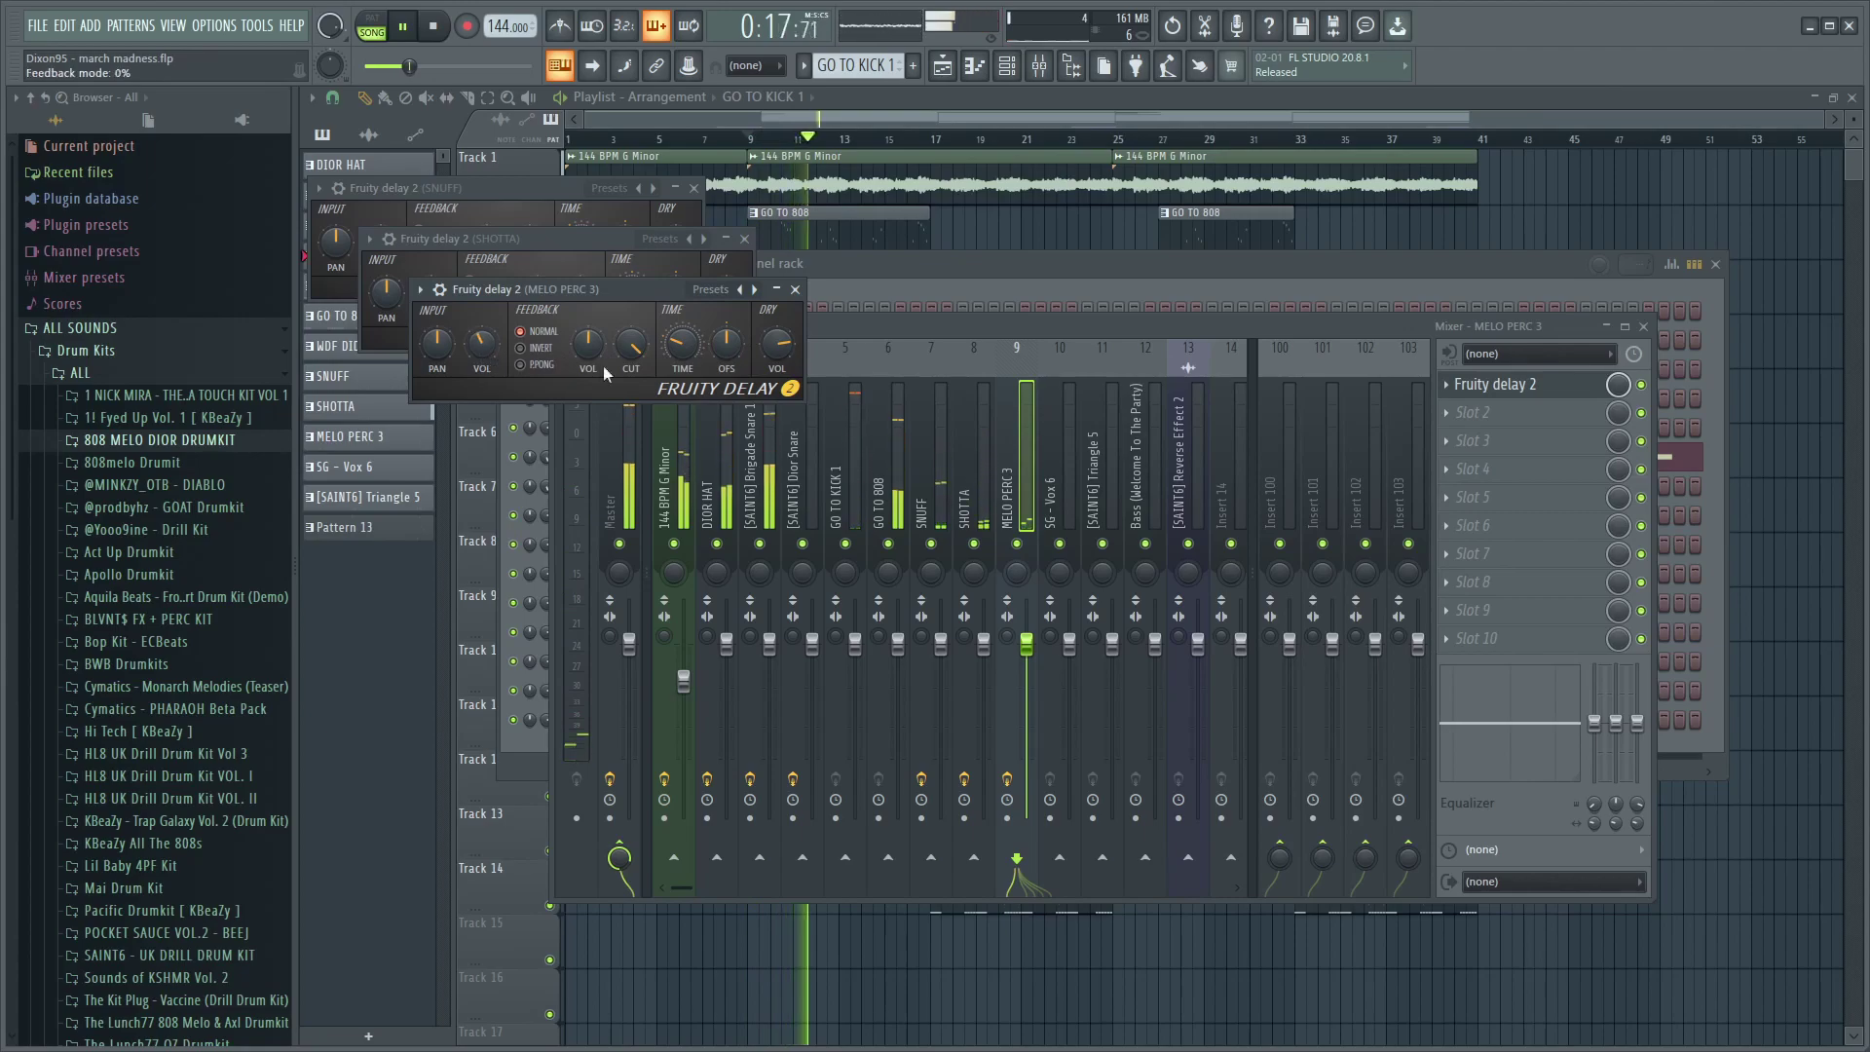
- Select the SG - Vox 6 mixer track and audition its playlist track soloed from bar 16, with the solo released at the end
{"action": "left_click", "coordinate": [1112, 493]}
{"action": "left_click", "coordinate": [1069, 486]}
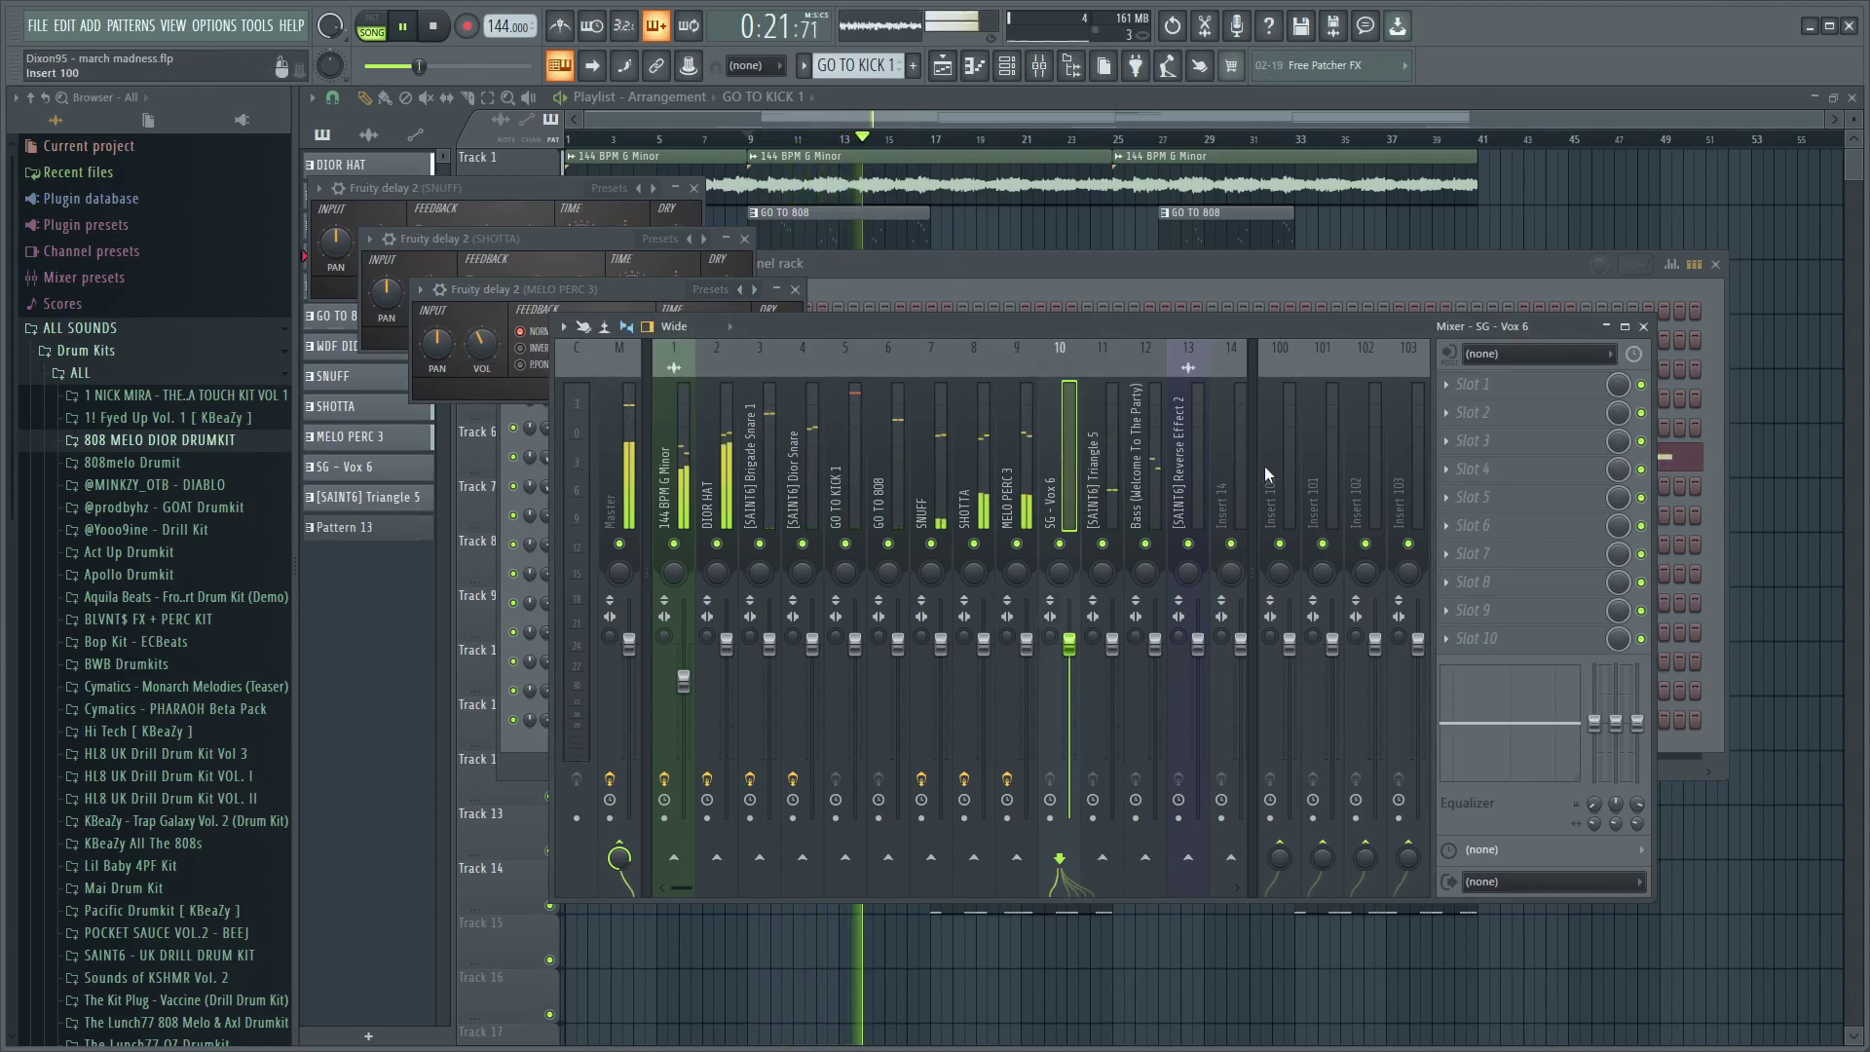
{"action": "key", "text": "space"}
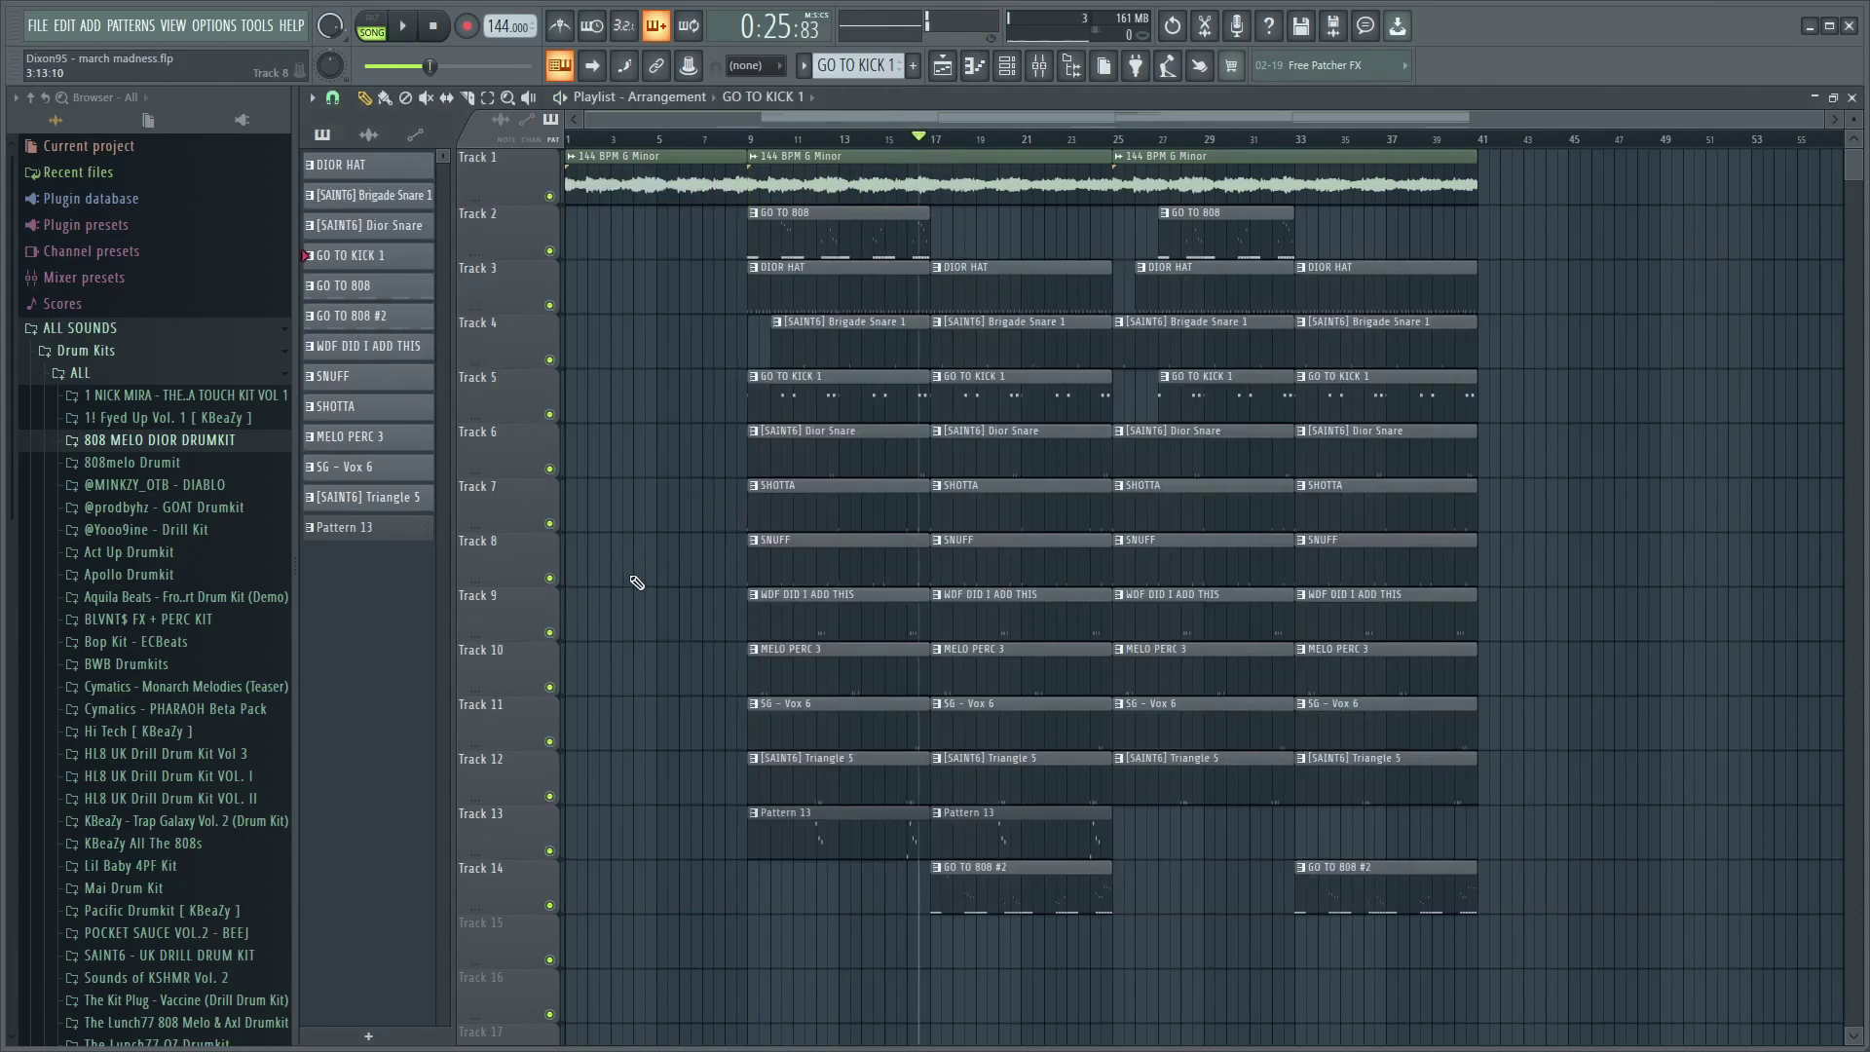
{"action": "right_click", "coordinate": [552, 742]}
{"action": "key", "text": "space"}
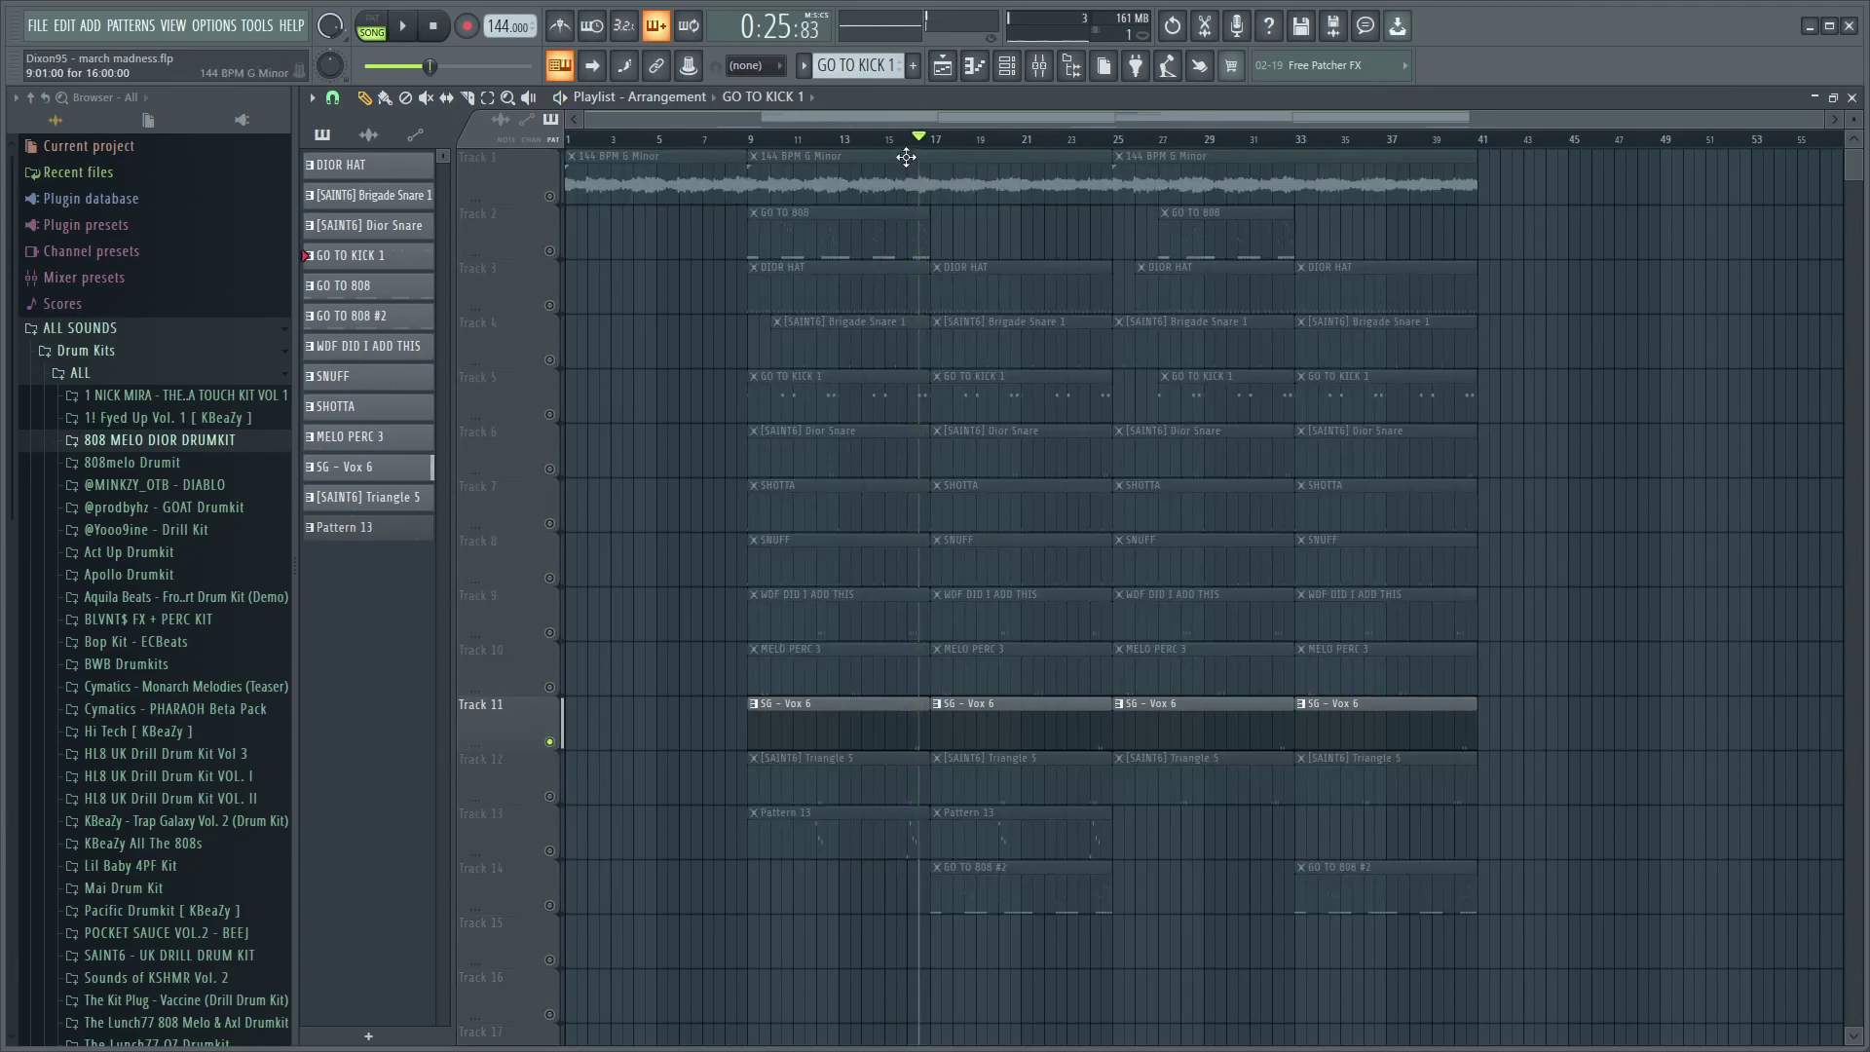
{"action": "left_click", "coordinate": [909, 140]}
{"action": "key", "text": "space"}
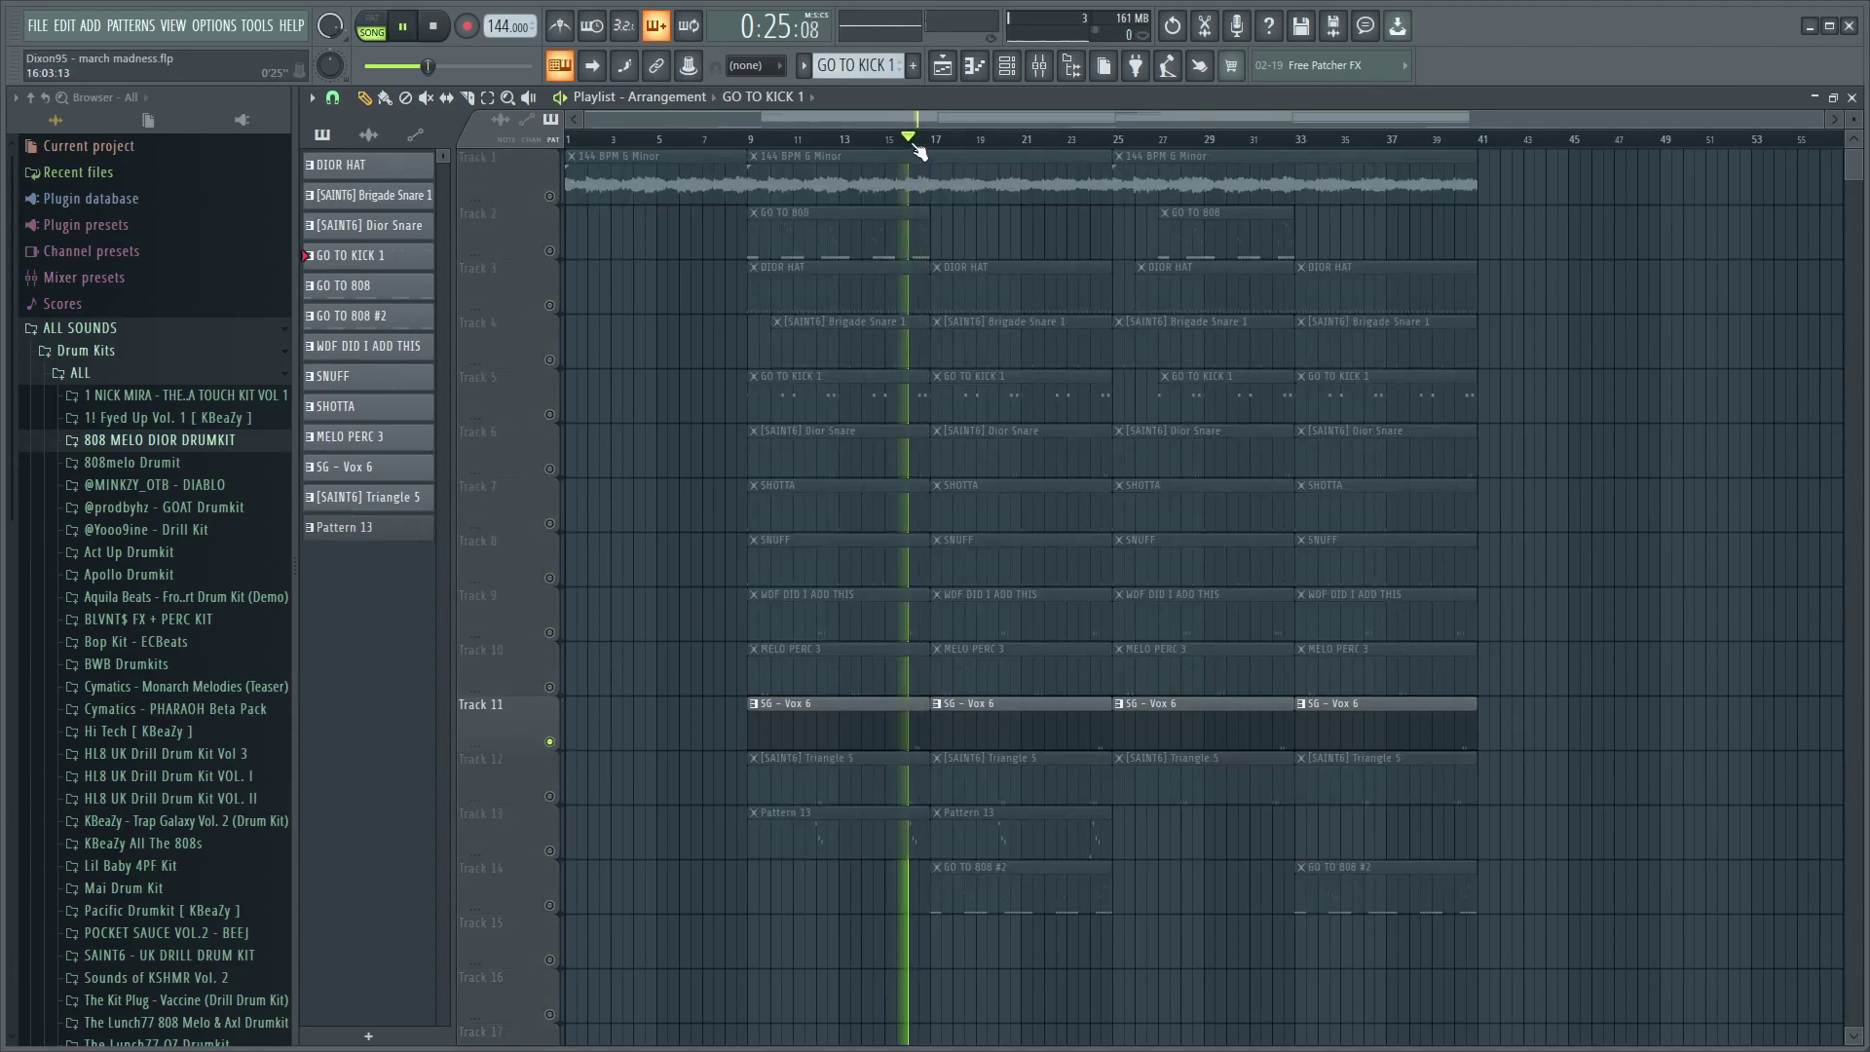
{"action": "key", "text": "space"}
{"action": "right_click", "coordinate": [549, 743]}
- Load Fruity Delay 2 into slot 1 of the SG - Vox 6 mixer track and set its input volume to about 44%
{"action": "left_click", "coordinate": [1055, 70]}
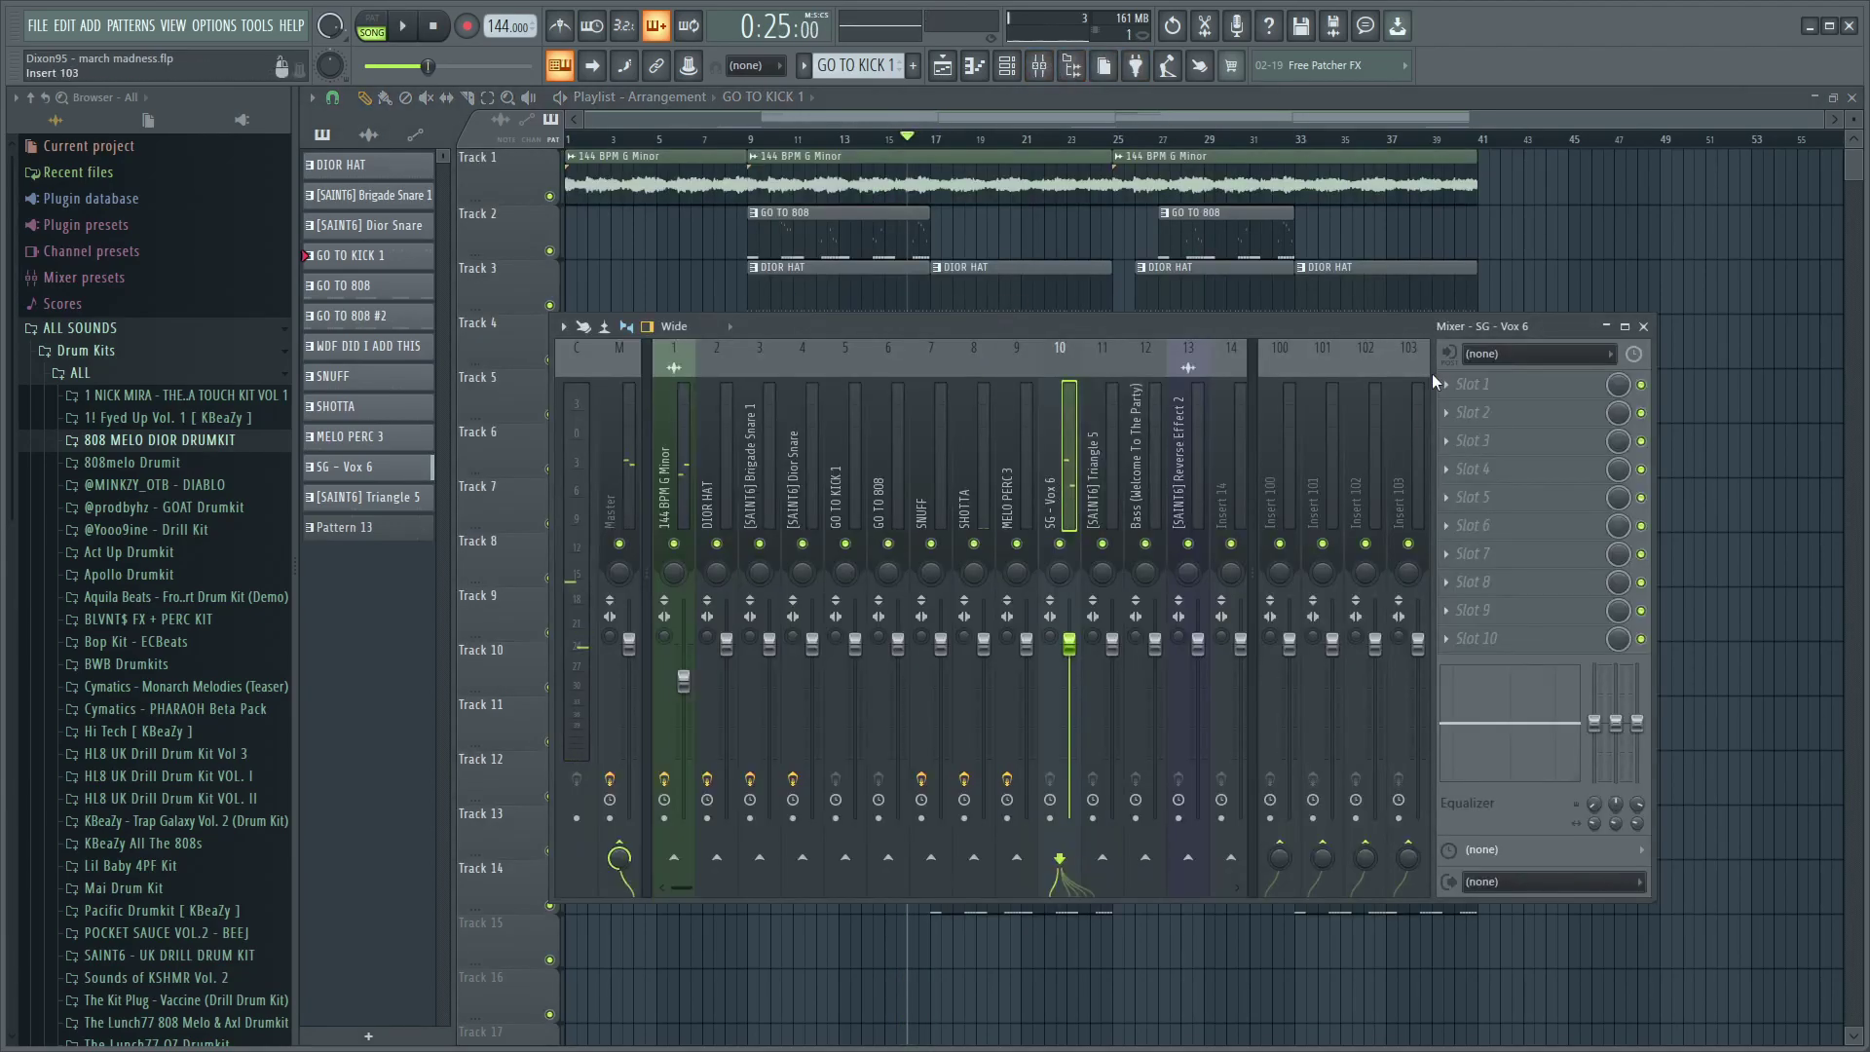
{"action": "left_click", "coordinate": [1433, 380]}
{"action": "left_click", "coordinate": [1169, 353]}
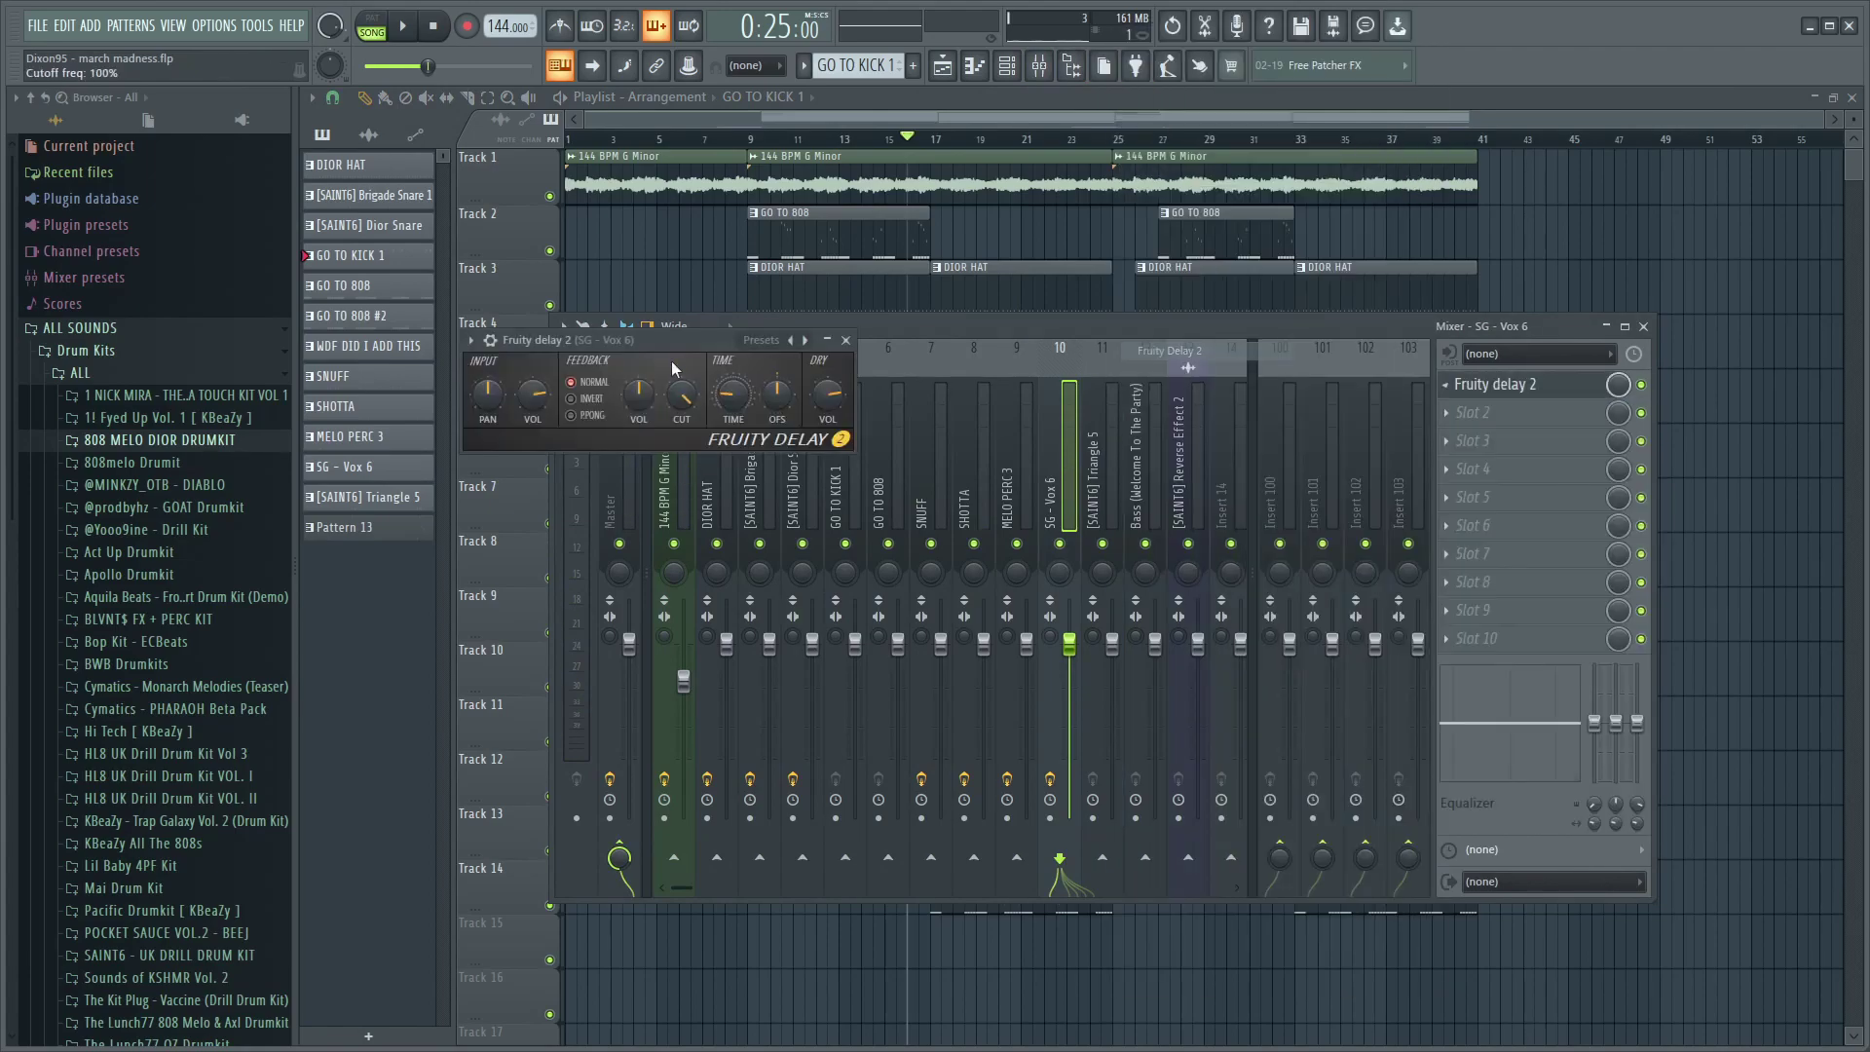
{"action": "key", "text": "space"}
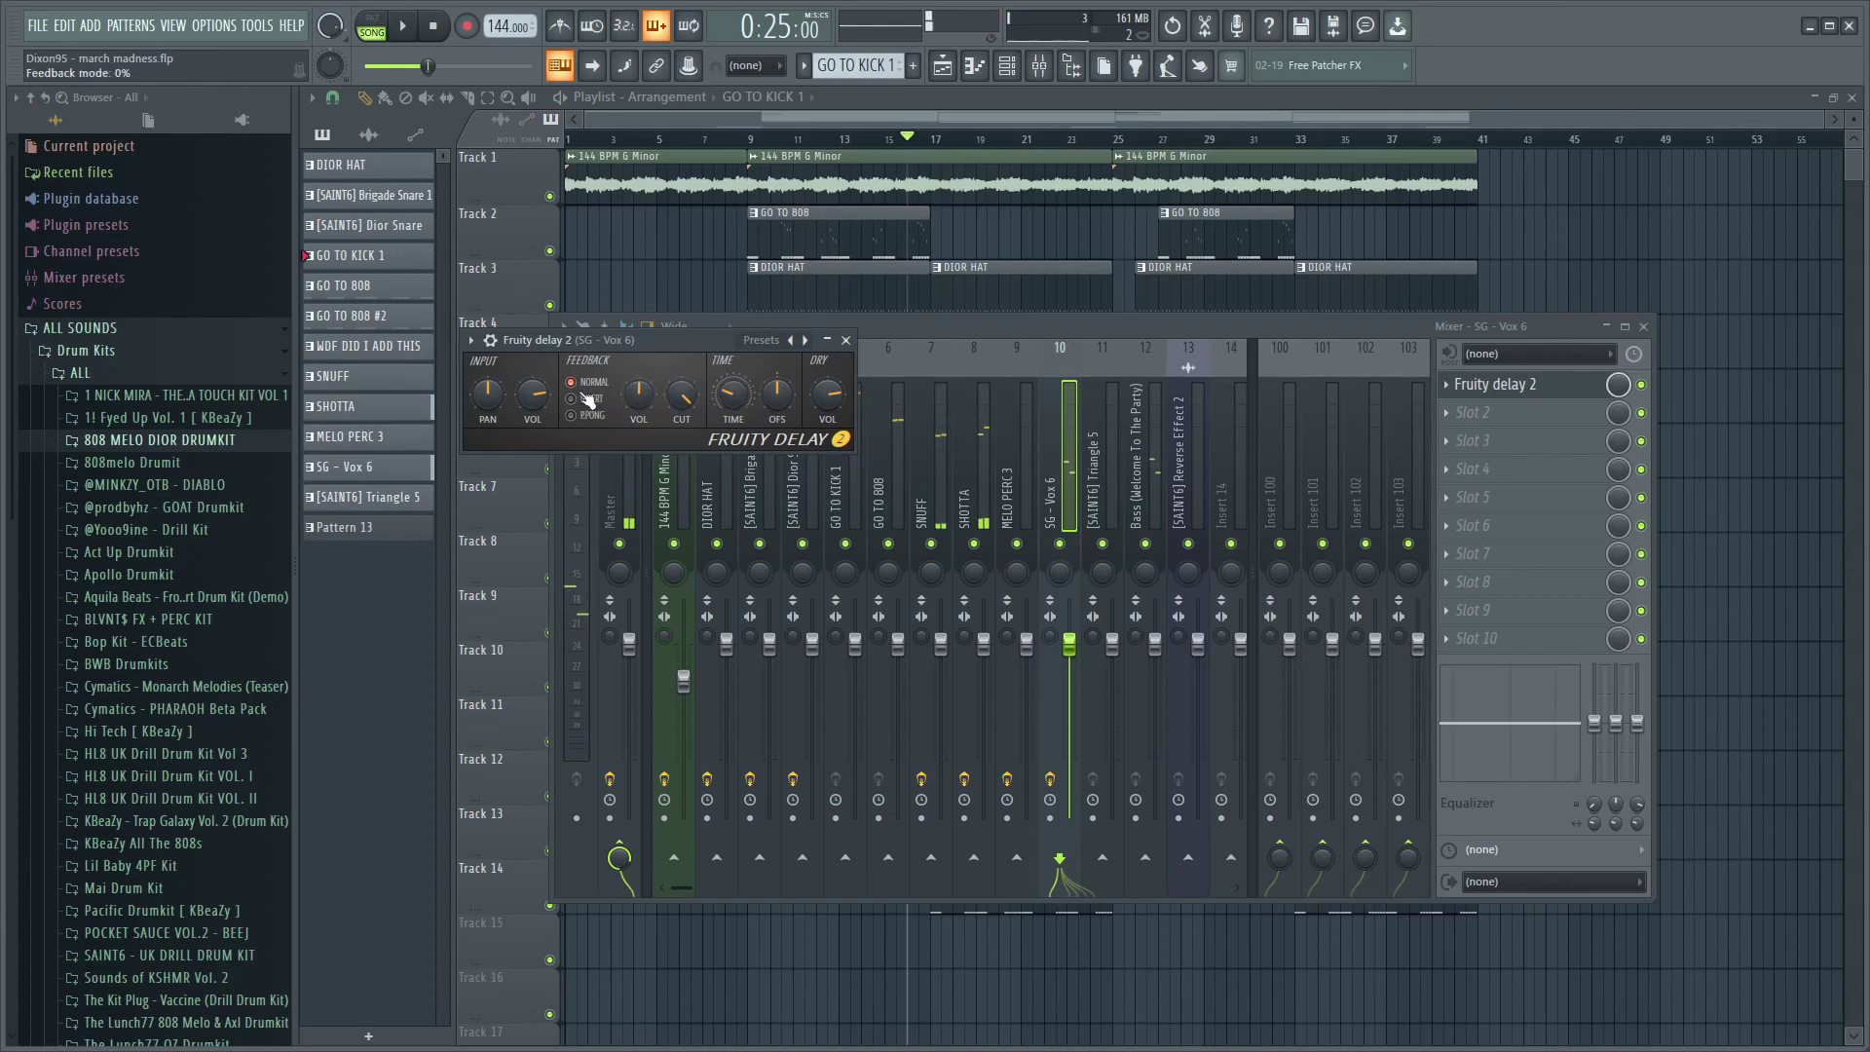
{"action": "key", "text": "space"}
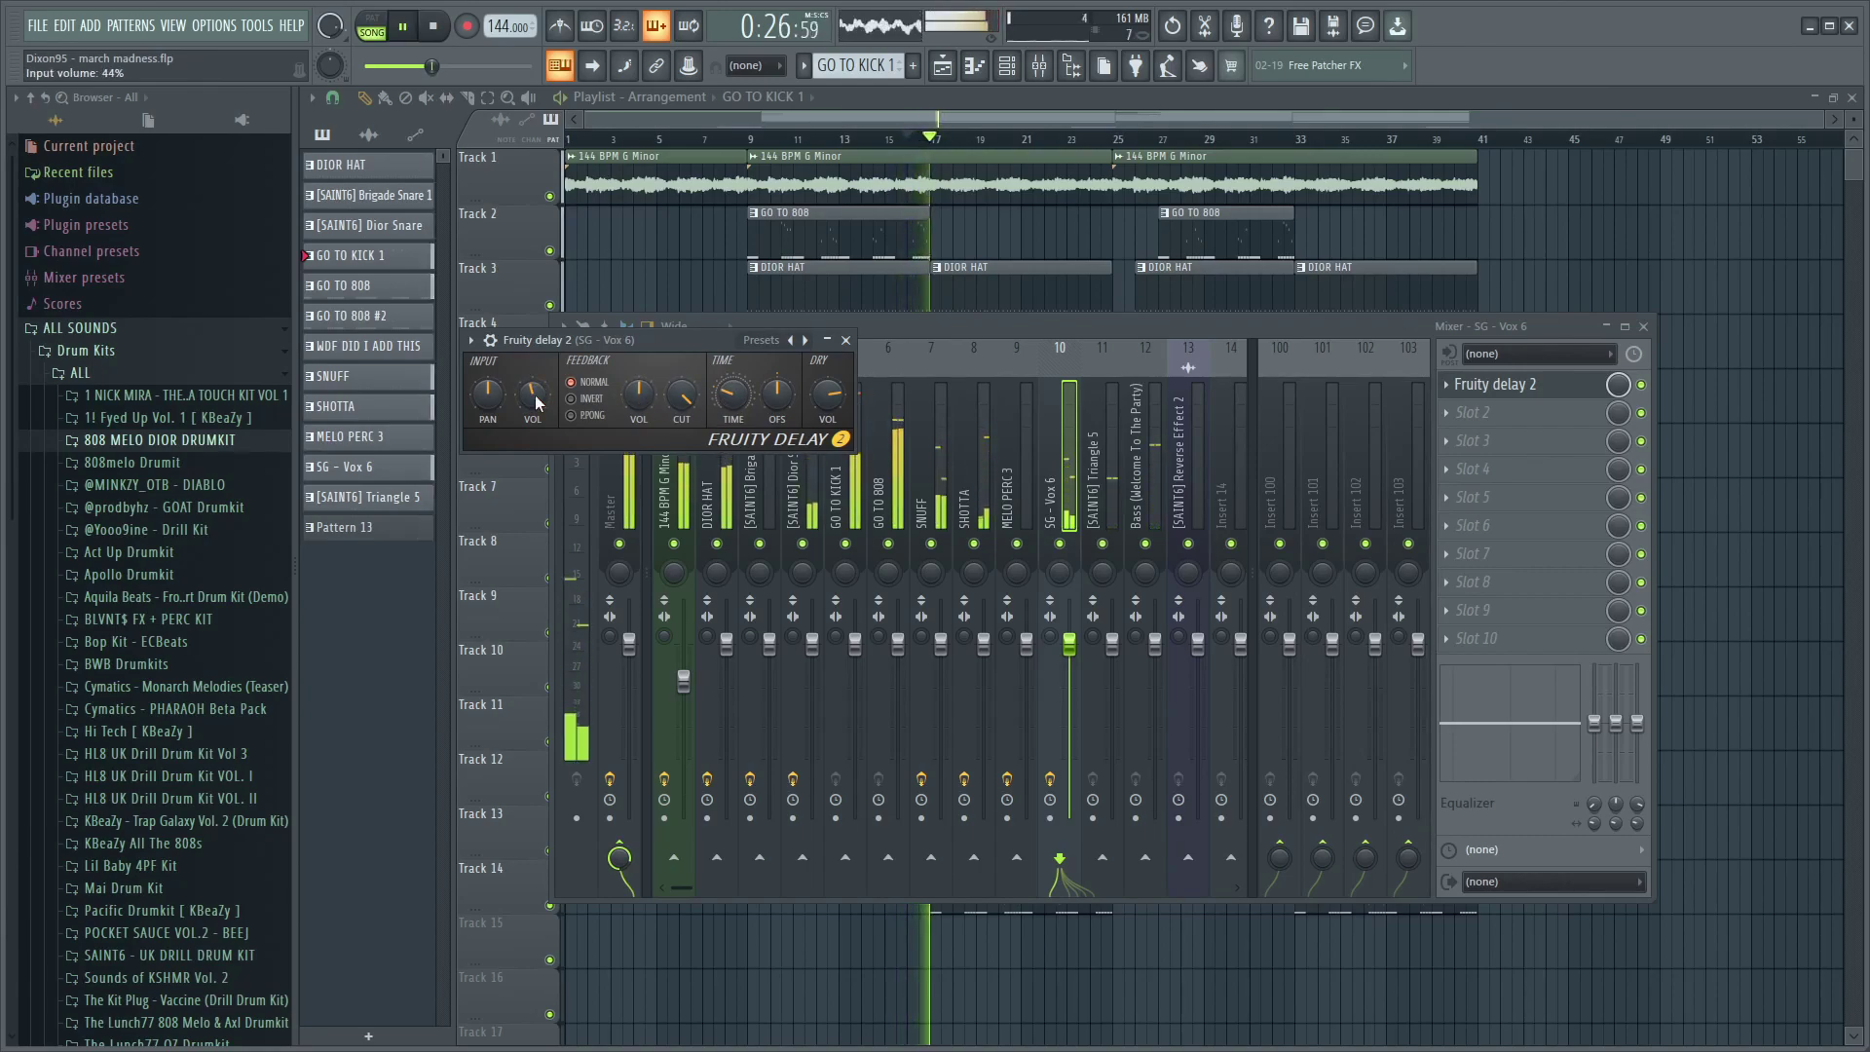
- Load Fruity Delay 2 into slot 1 of the [SAINT6] Triangle 5 mixer track and lower its input volume, auditioning the result
{"action": "left_click", "coordinate": [1100, 477]}
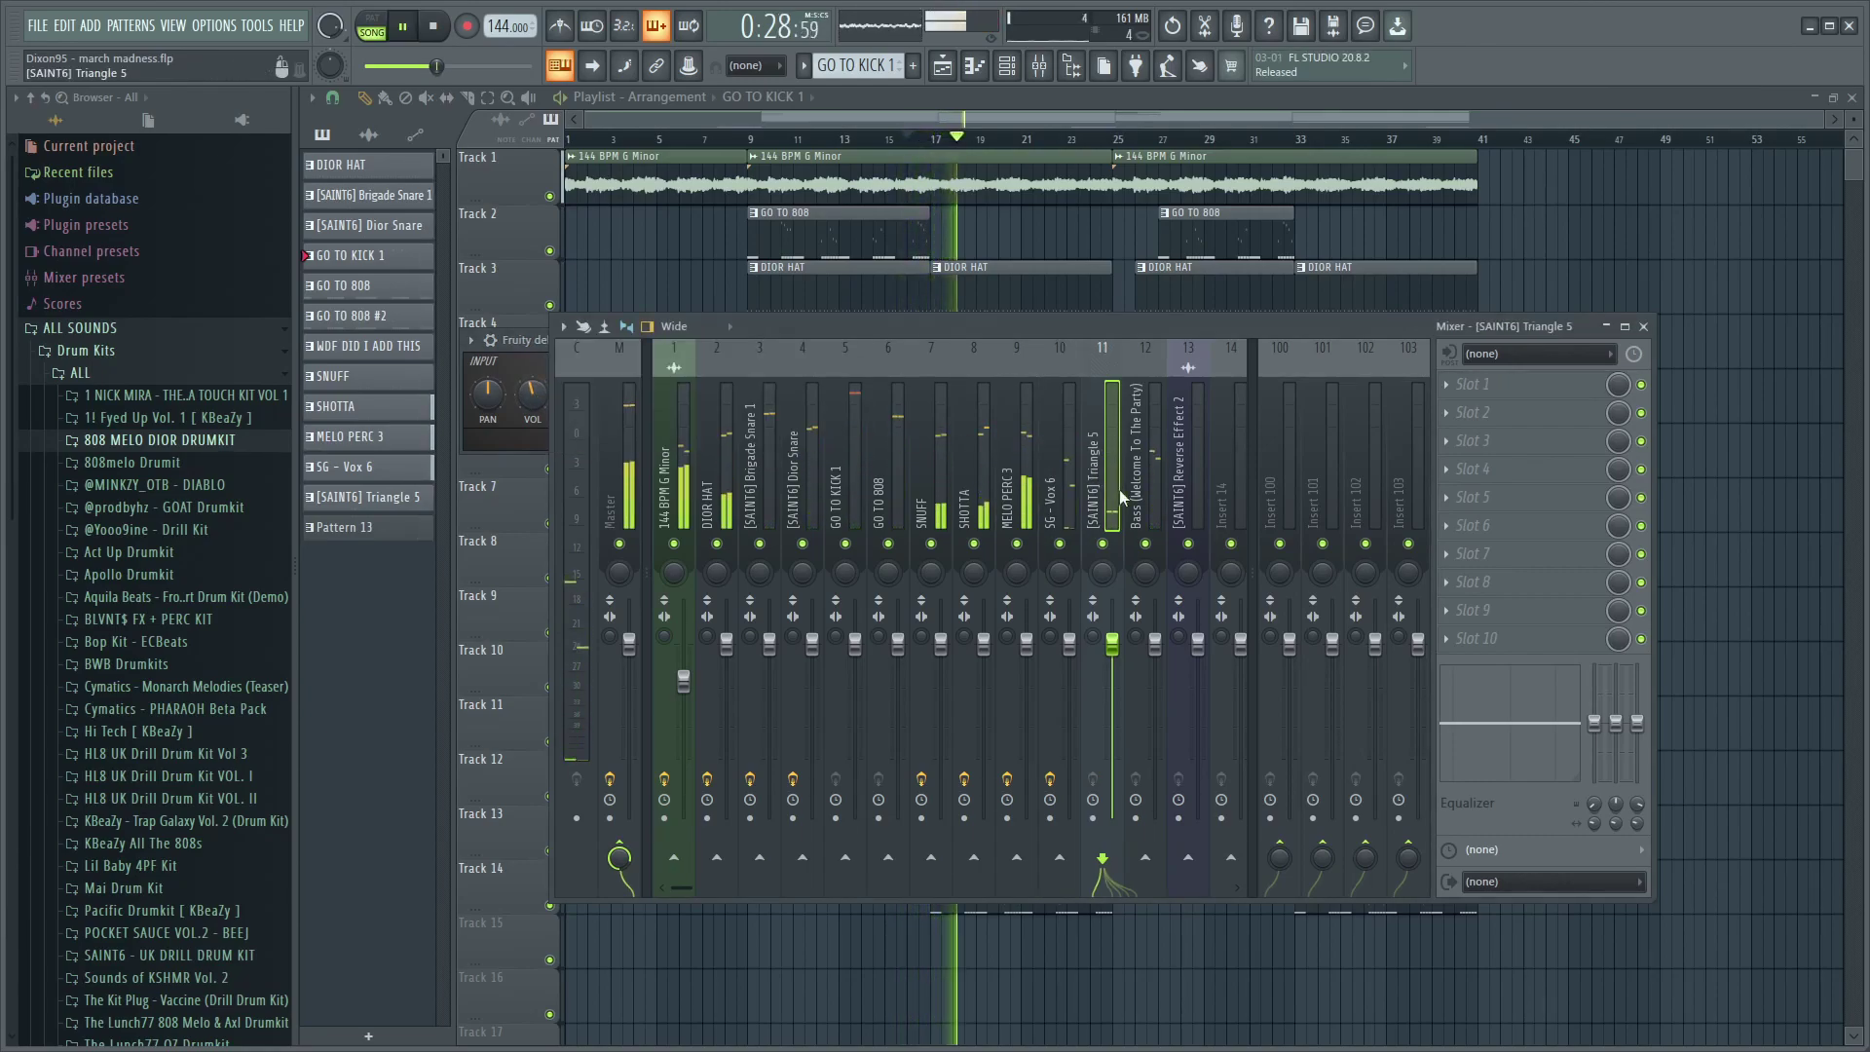
{"action": "key", "text": "space"}
{"action": "left_click", "coordinate": [1466, 384]}
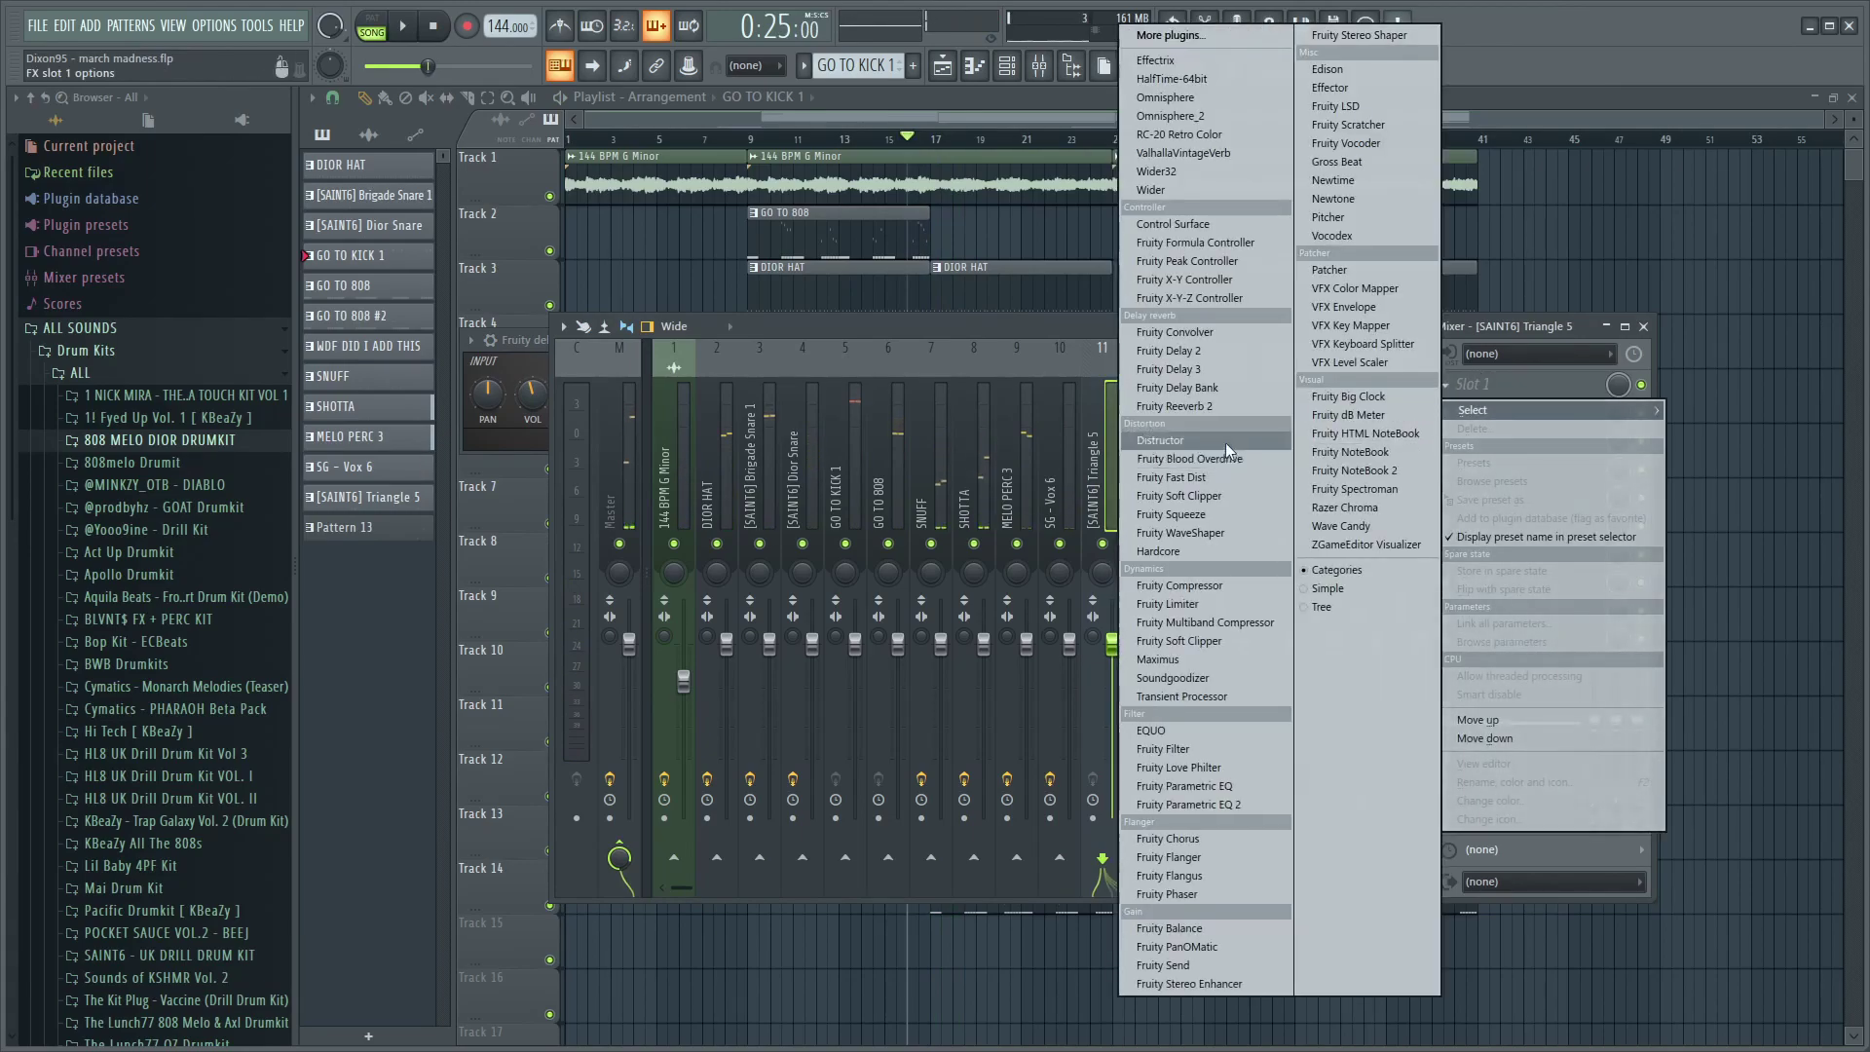
{"action": "left_click", "coordinate": [1186, 352]}
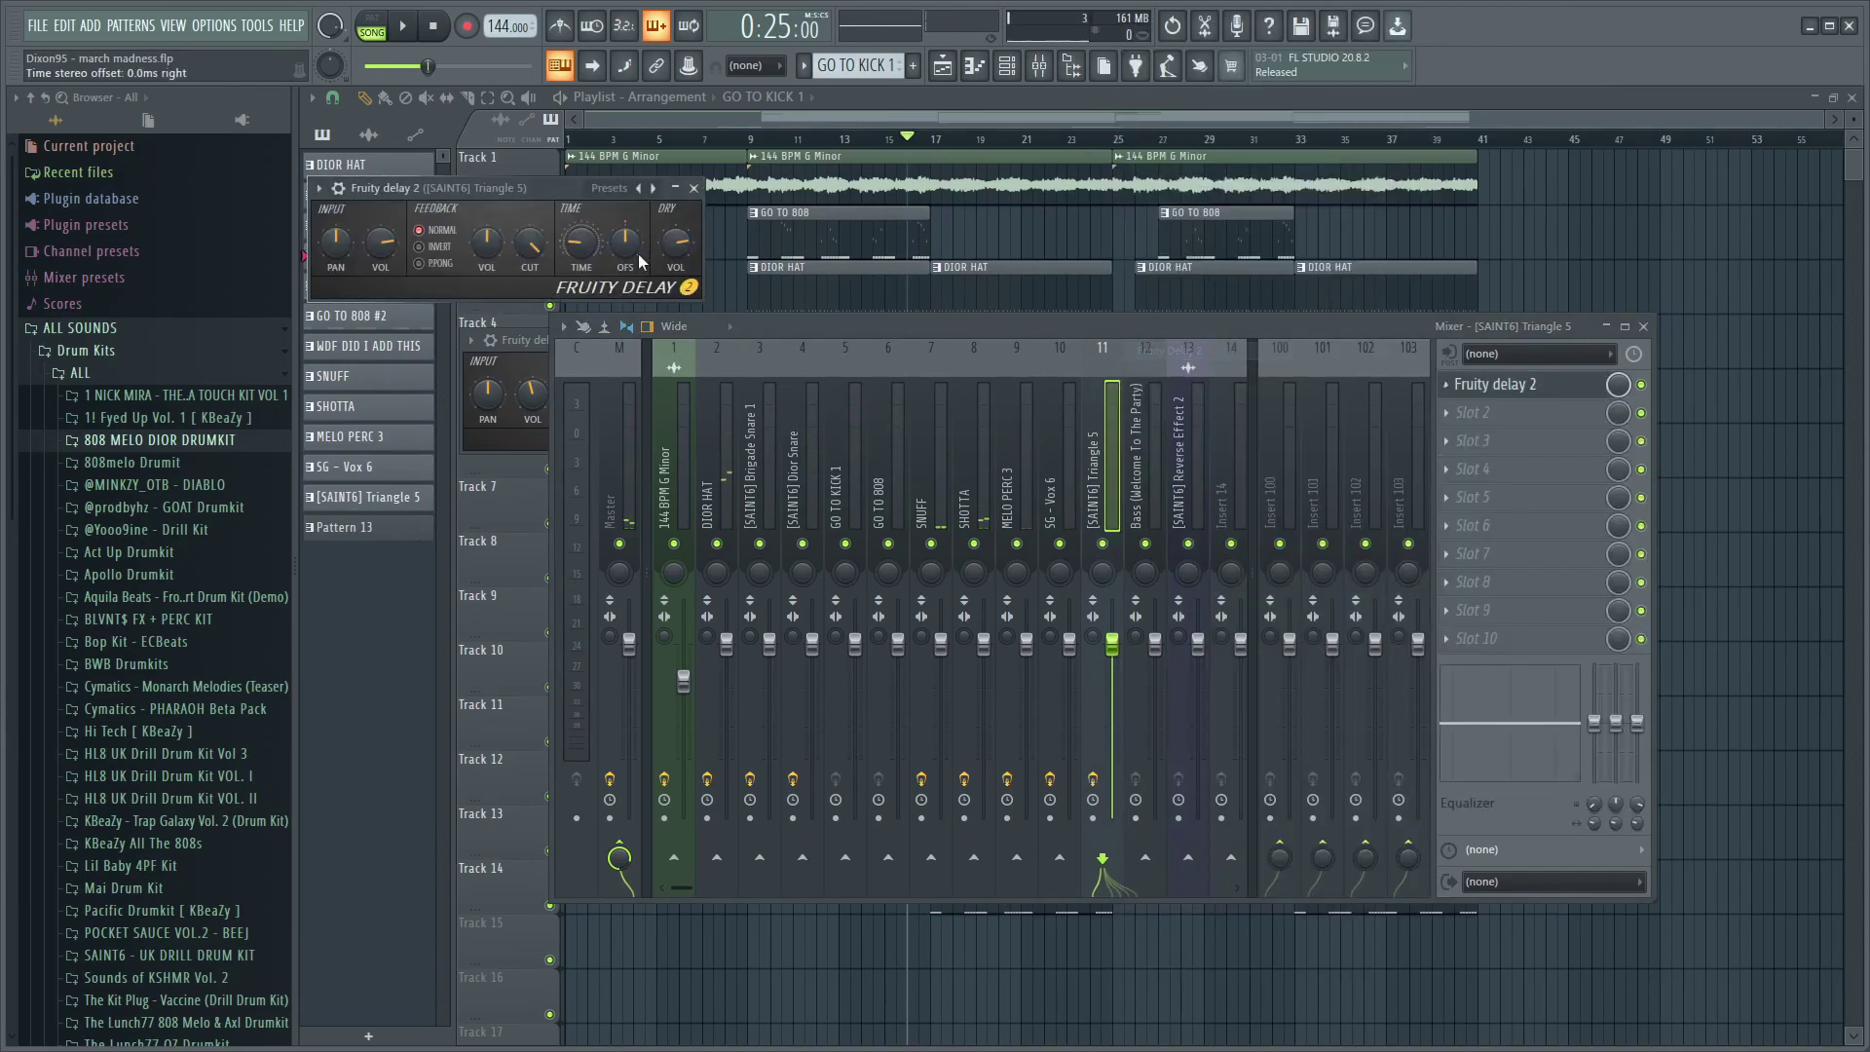
{"action": "key", "text": "space"}
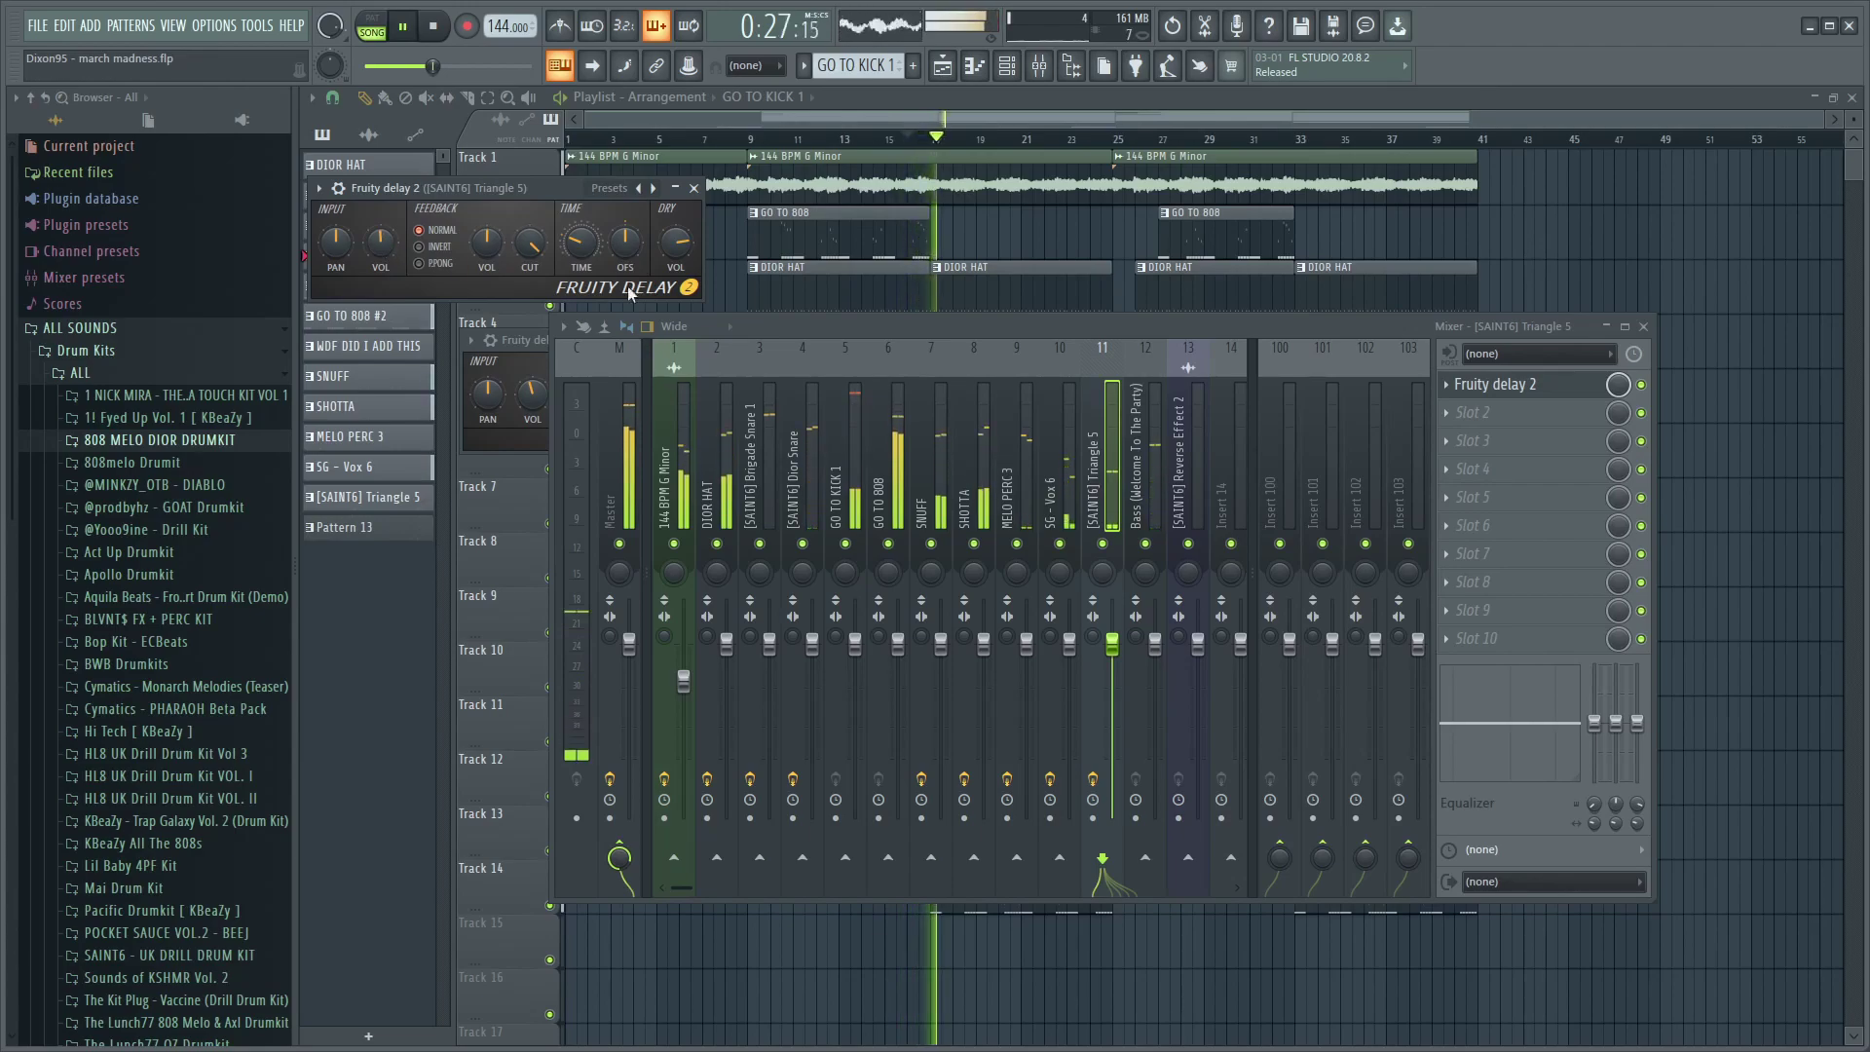
{"action": "key", "text": "space"}
{"action": "left_click", "coordinate": [671, 472]}
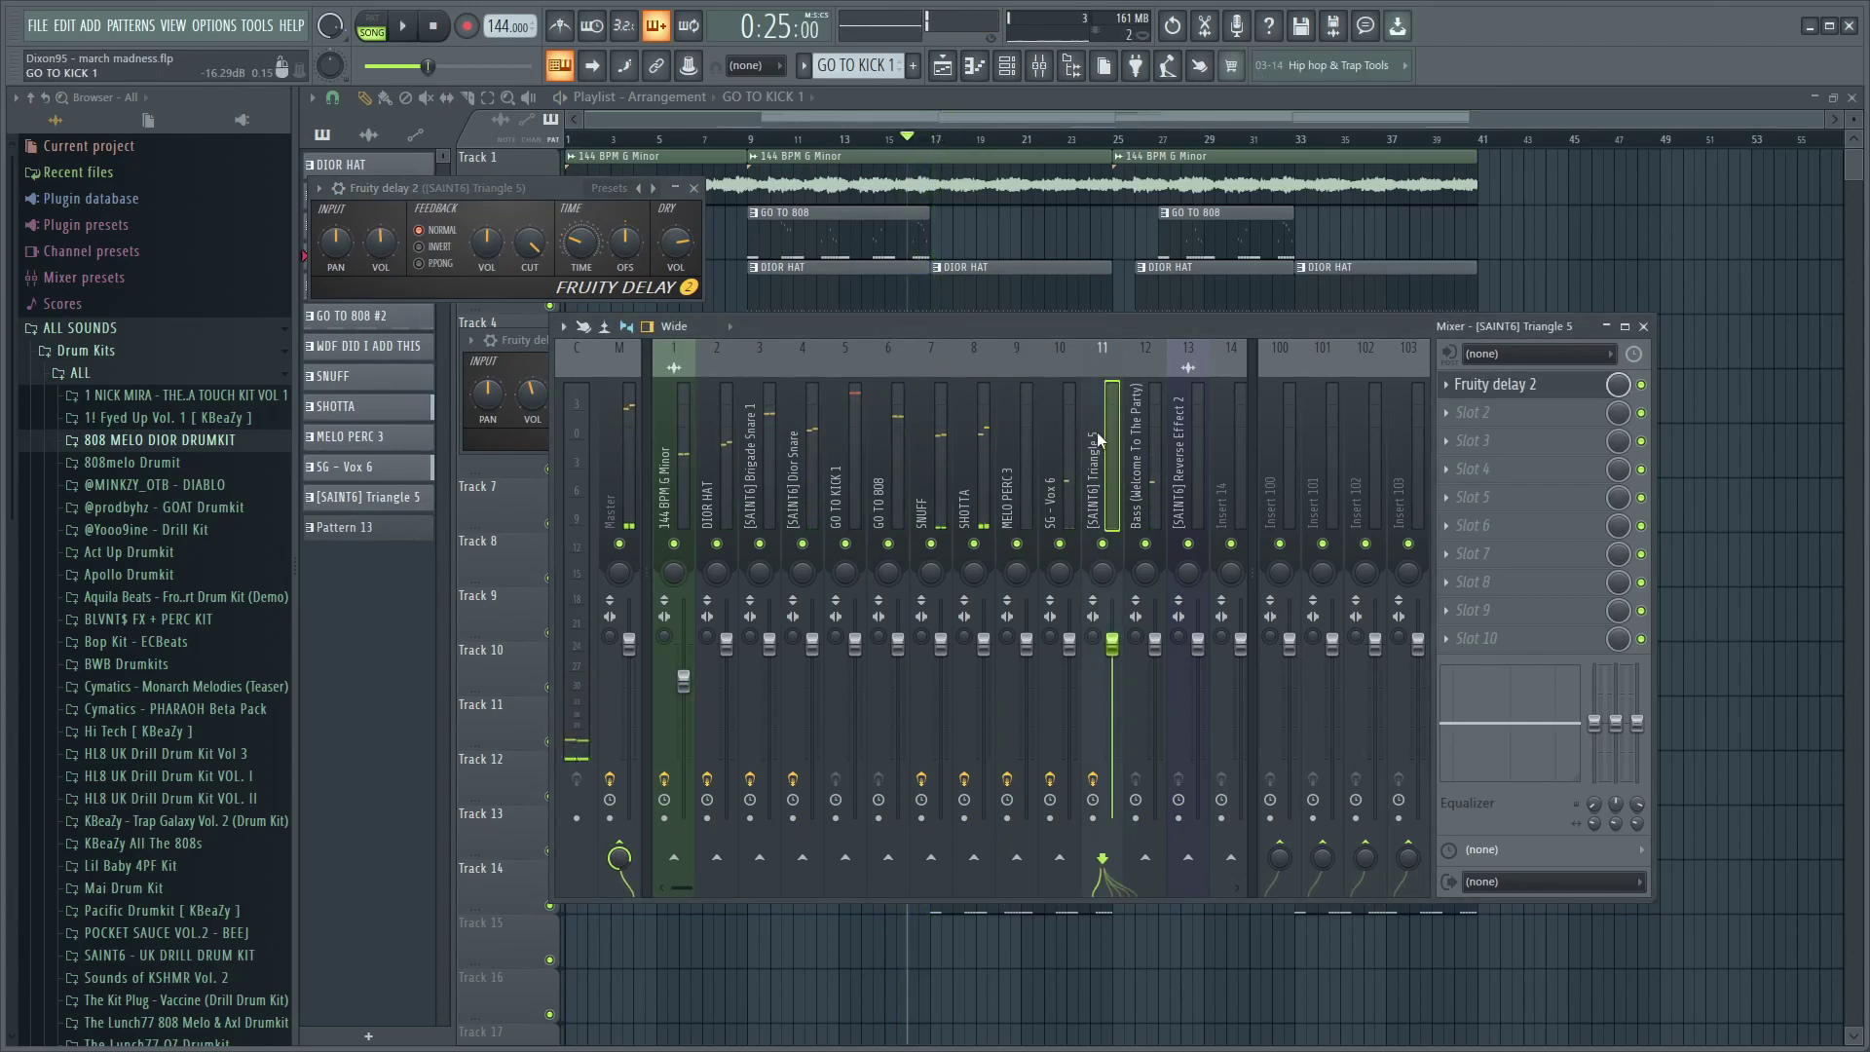
{"action": "left_click_drag", "start_coordinate": [672, 467], "coordinate": [1041, 457]}
{"action": "left_click", "coordinate": [1142, 475]}
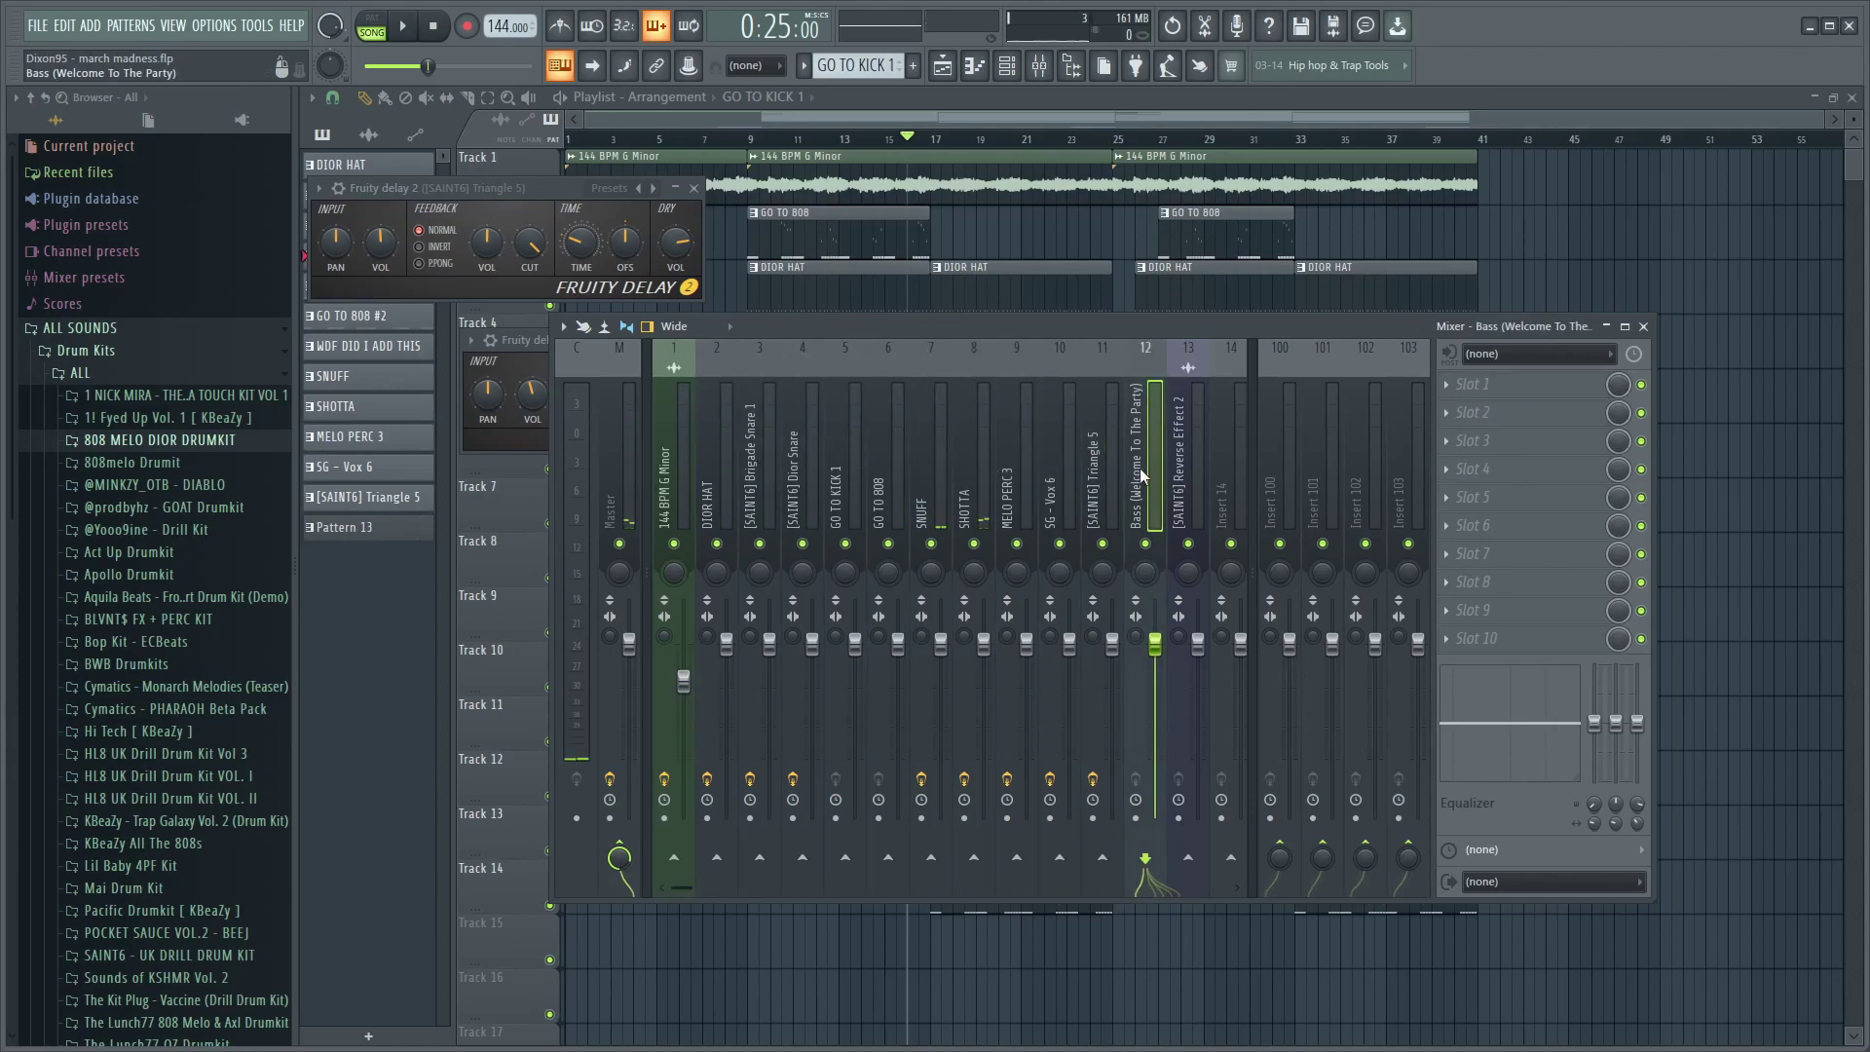
{"action": "left_click", "coordinate": [1449, 390]}
{"action": "mouse_move", "coordinate": [1473, 410]}
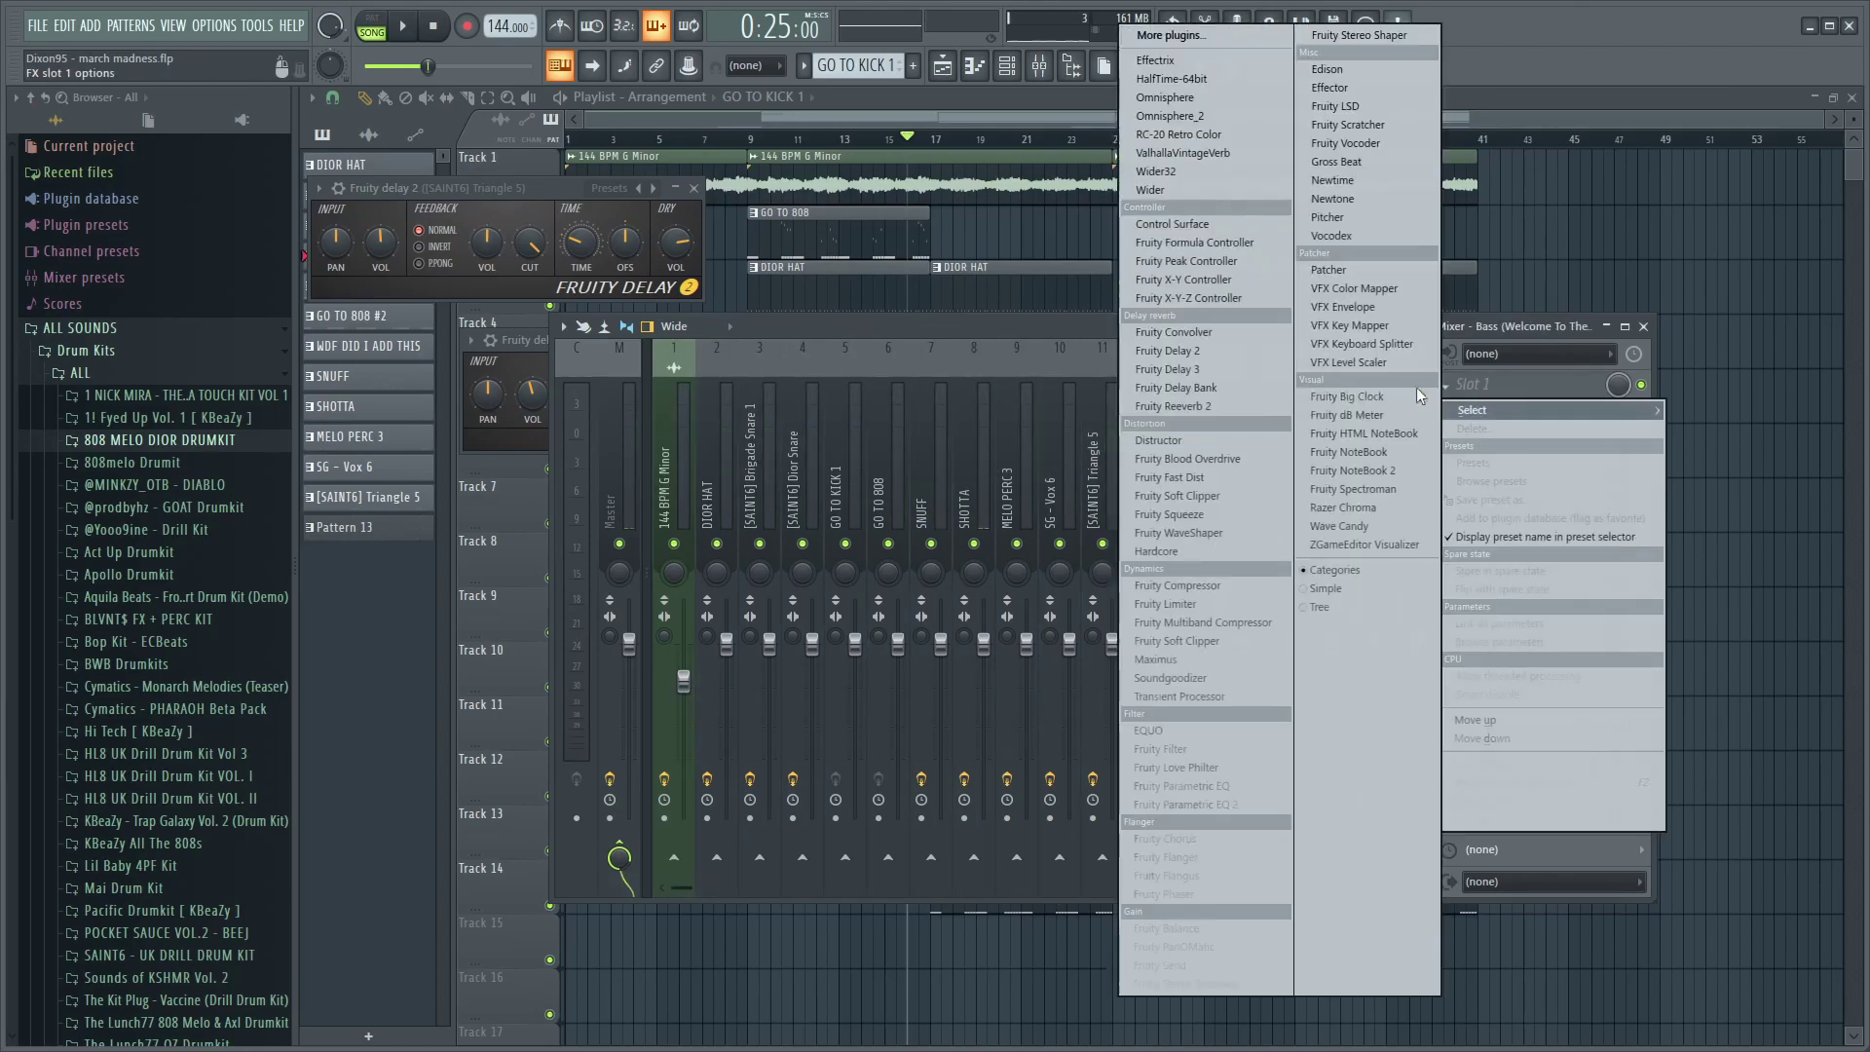
{"action": "left_click", "coordinate": [1008, 360]}
{"action": "left_click", "coordinate": [923, 476]}
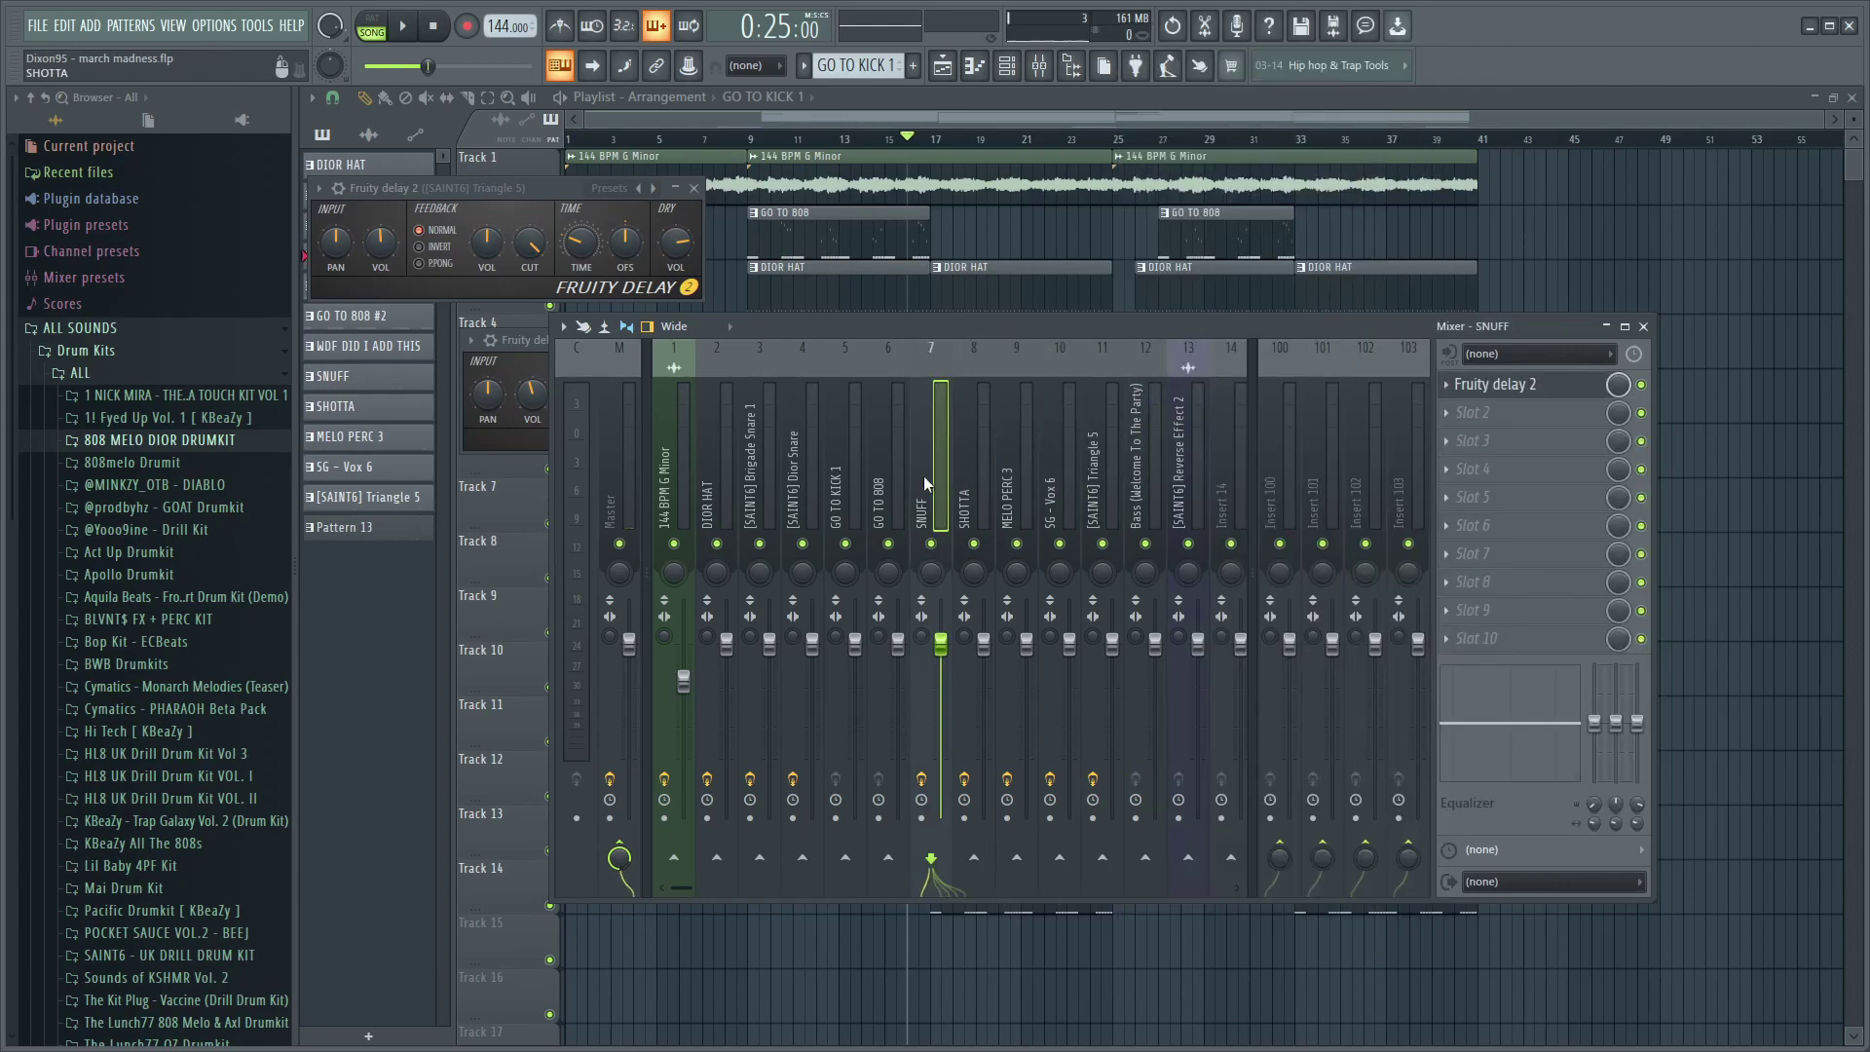
{"action": "left_click", "coordinate": [1025, 482]}
- Load Fruity Stereo Enhancer into slot 1 of the Bass (Welcome To The Party) mixer track and set stereo separation to about 76% separated
{"action": "left_click", "coordinate": [1130, 472]}
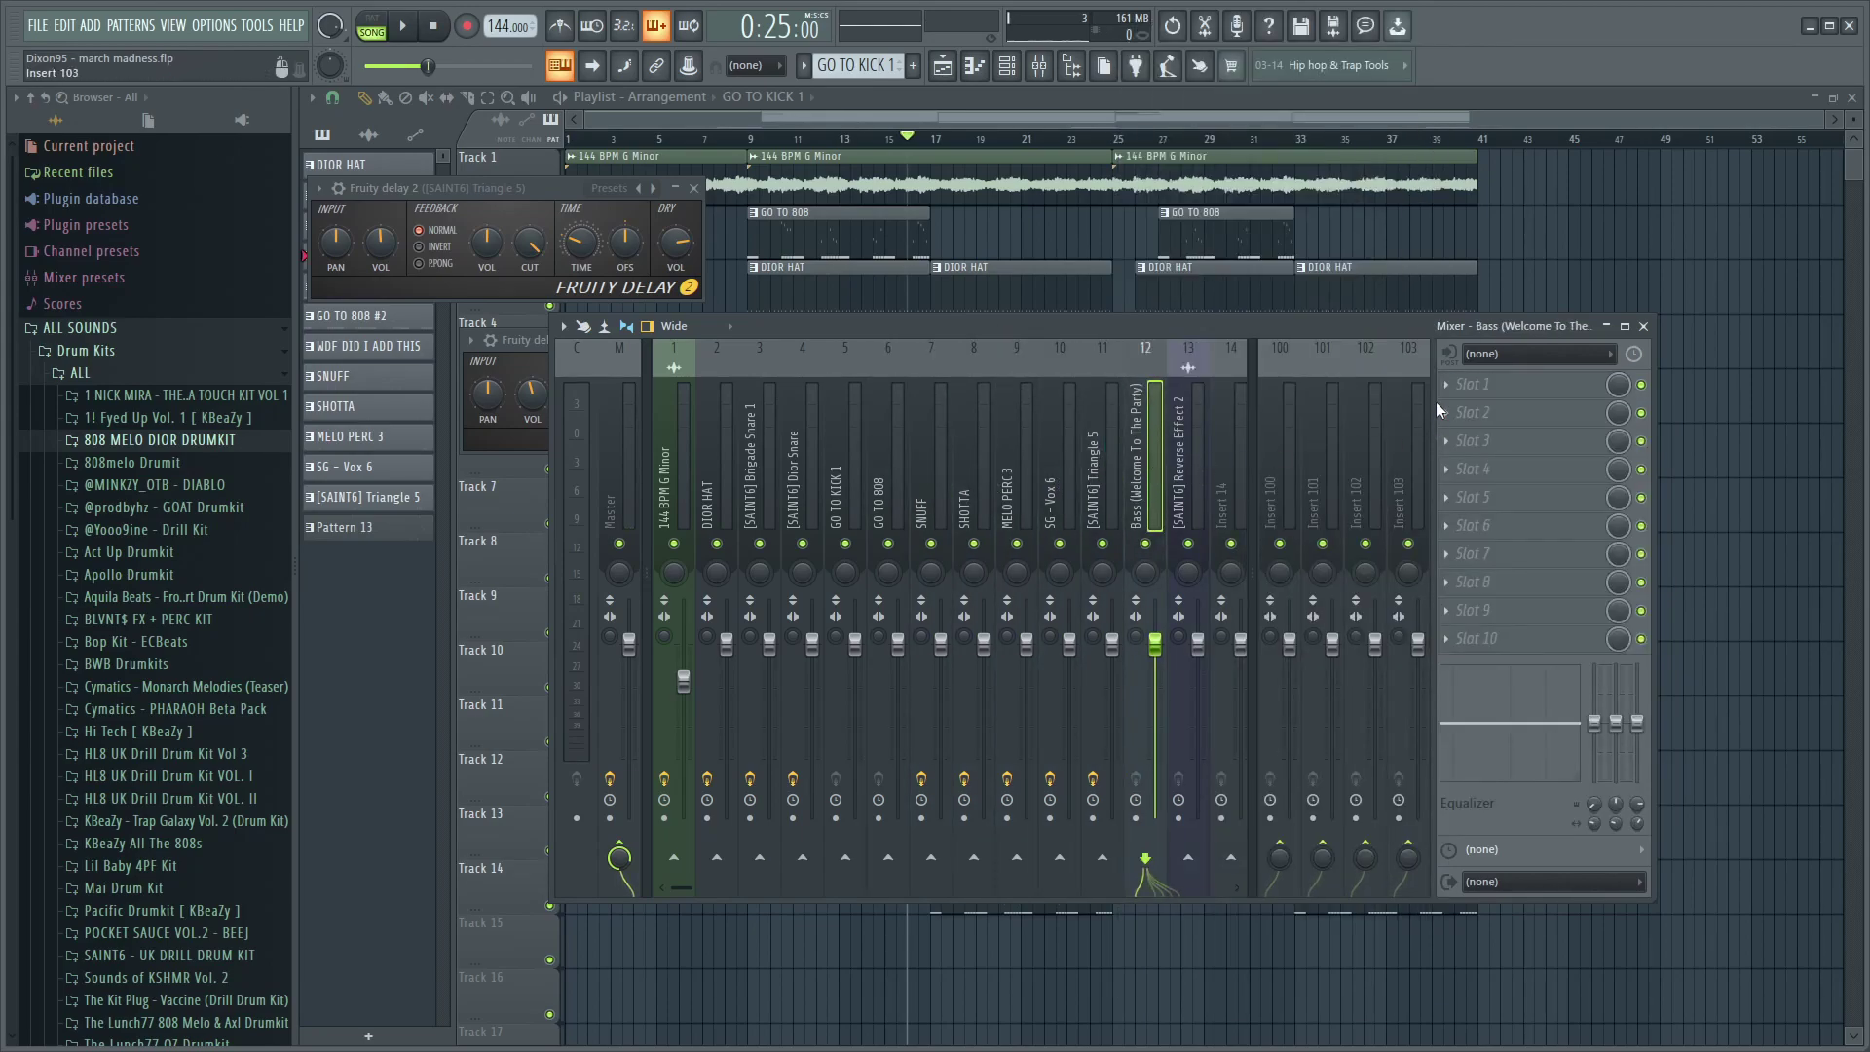
{"action": "left_click", "coordinate": [1451, 389]}
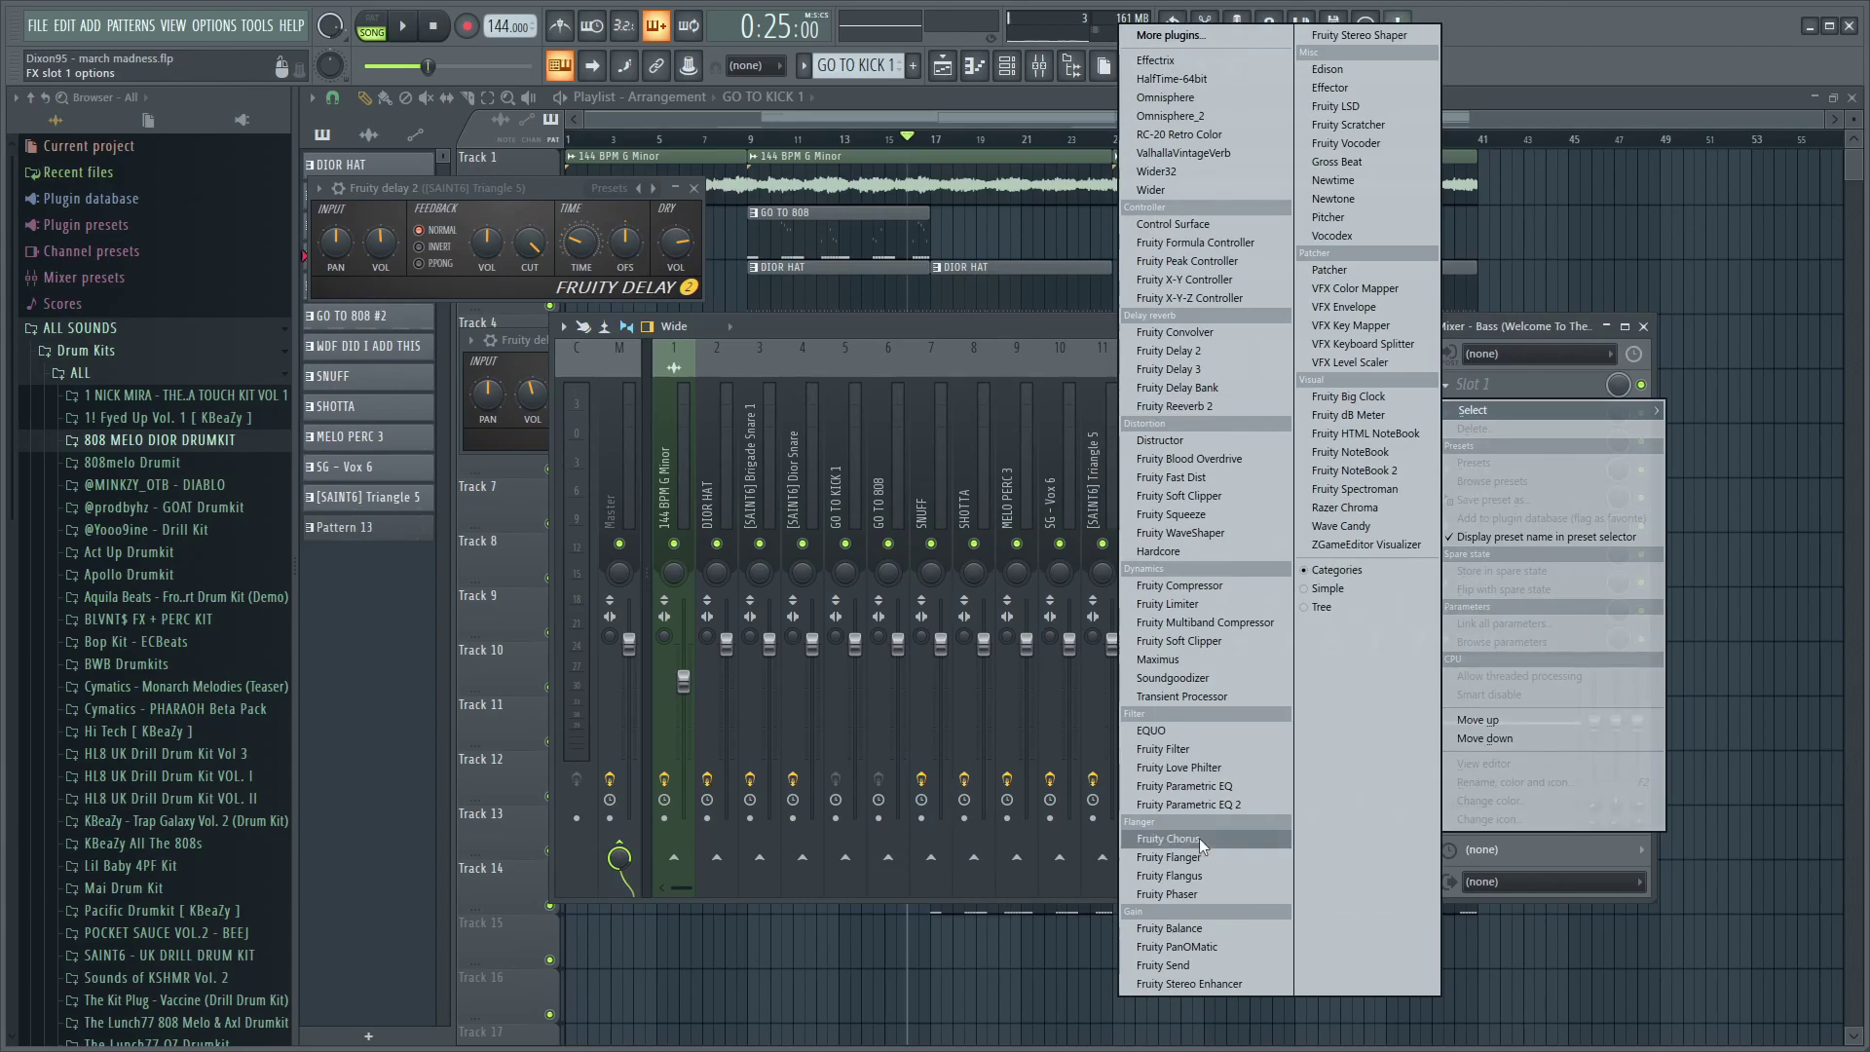
{"action": "left_click", "coordinate": [1206, 984]}
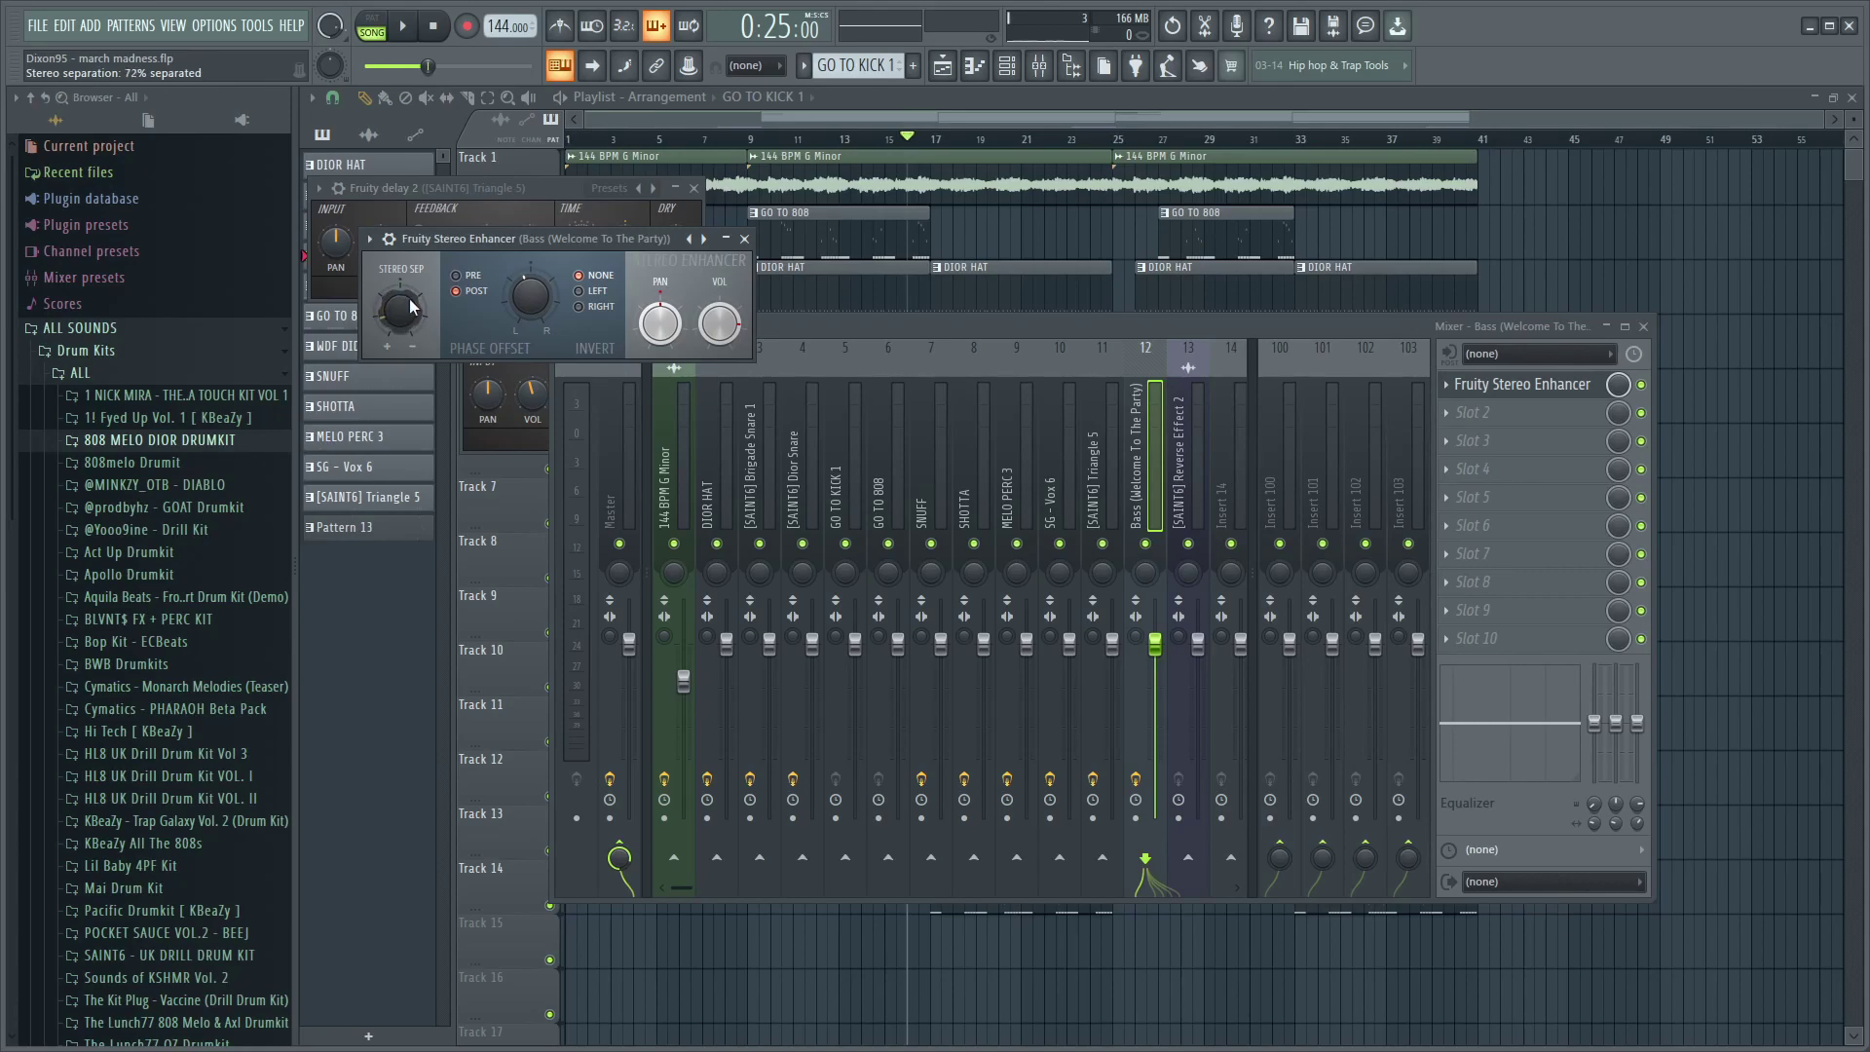
{"action": "key", "text": "space"}
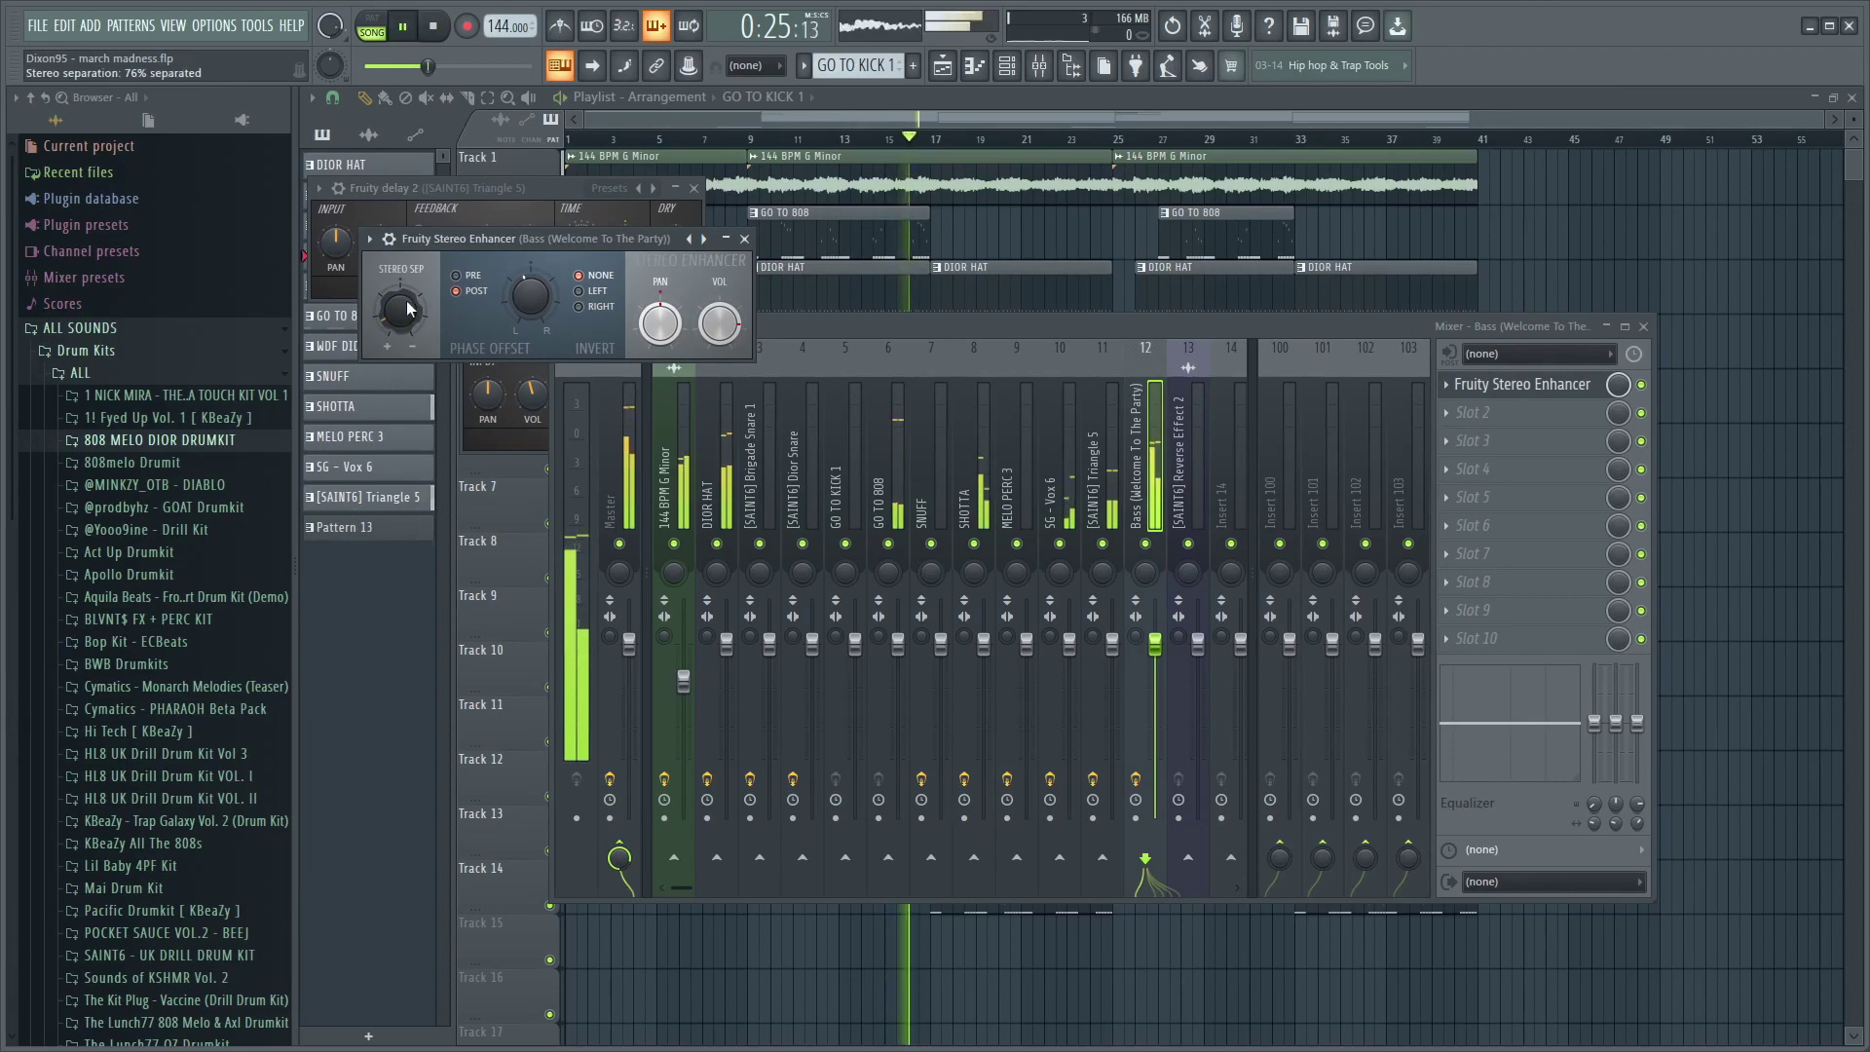
- Solo the Bass (Welcome To The Party) mixer track and compare its sound with Fruity Stereo Enhancer bypassed and enabled
{"action": "left_click", "coordinate": [1130, 526]}
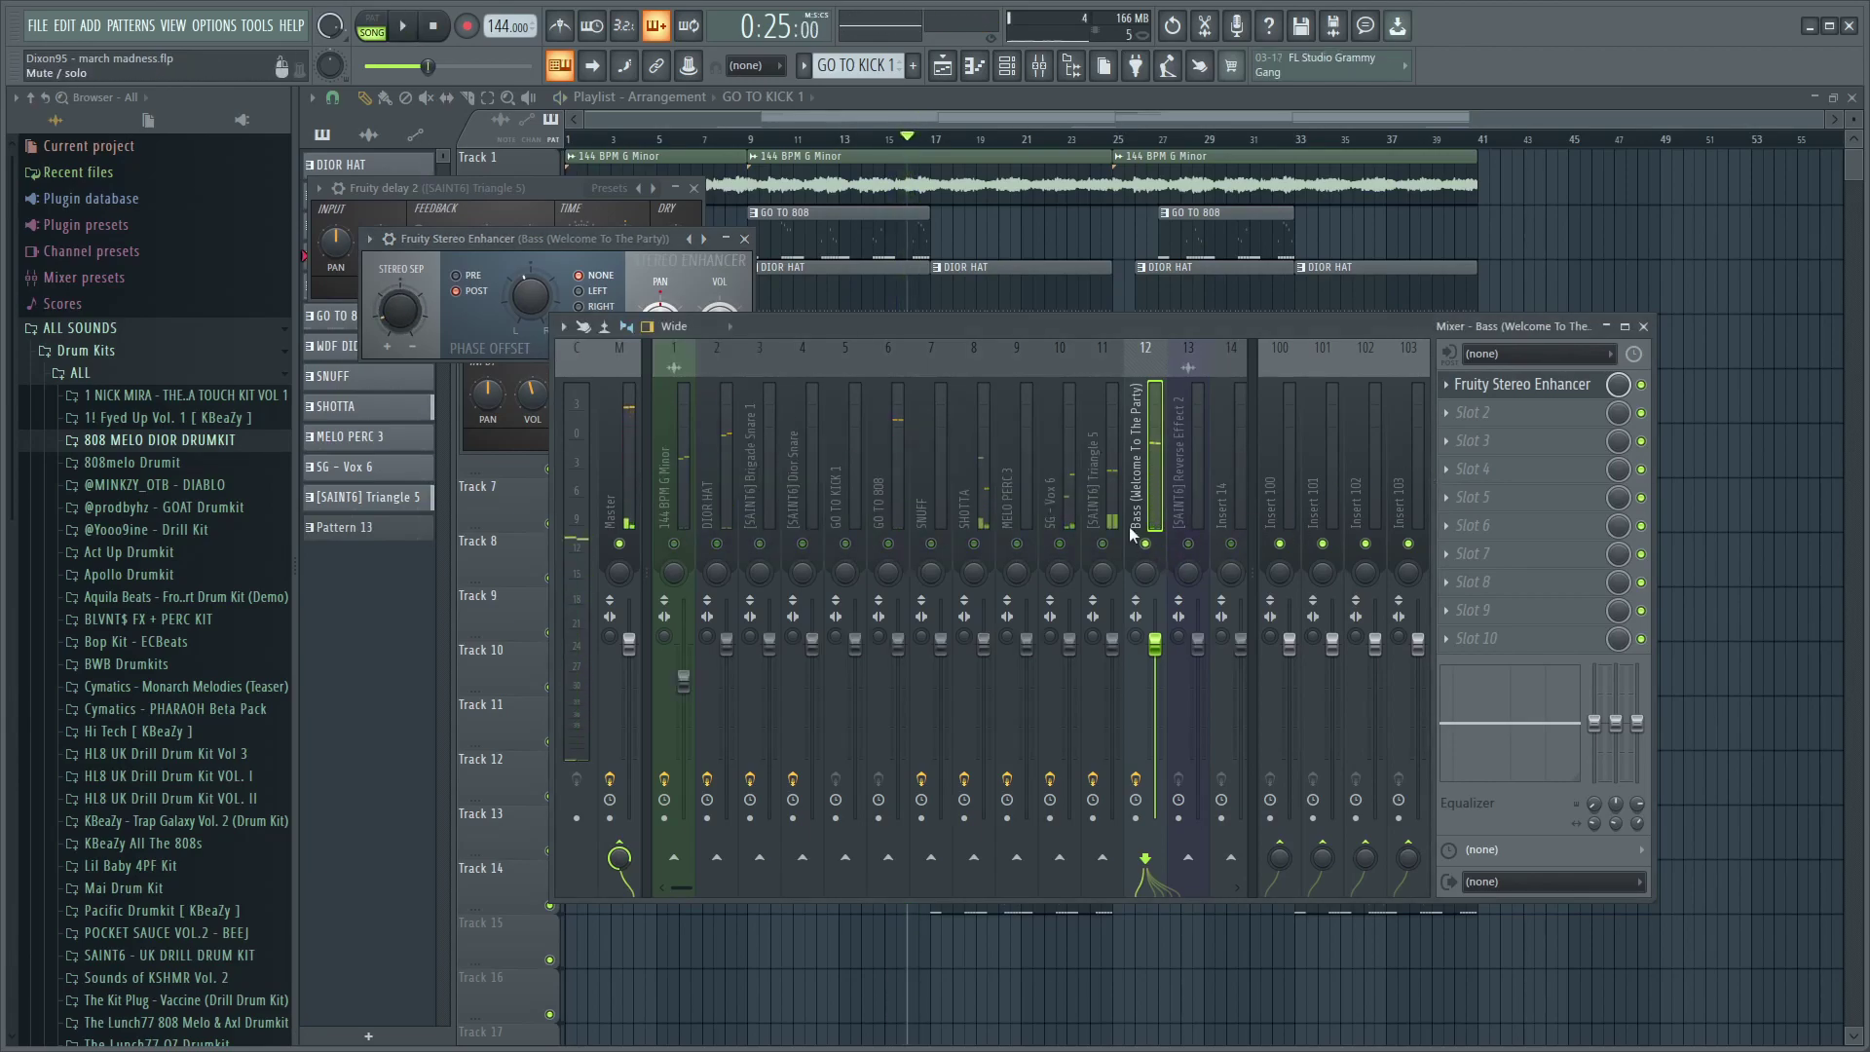
{"action": "left_click", "coordinate": [1642, 385]}
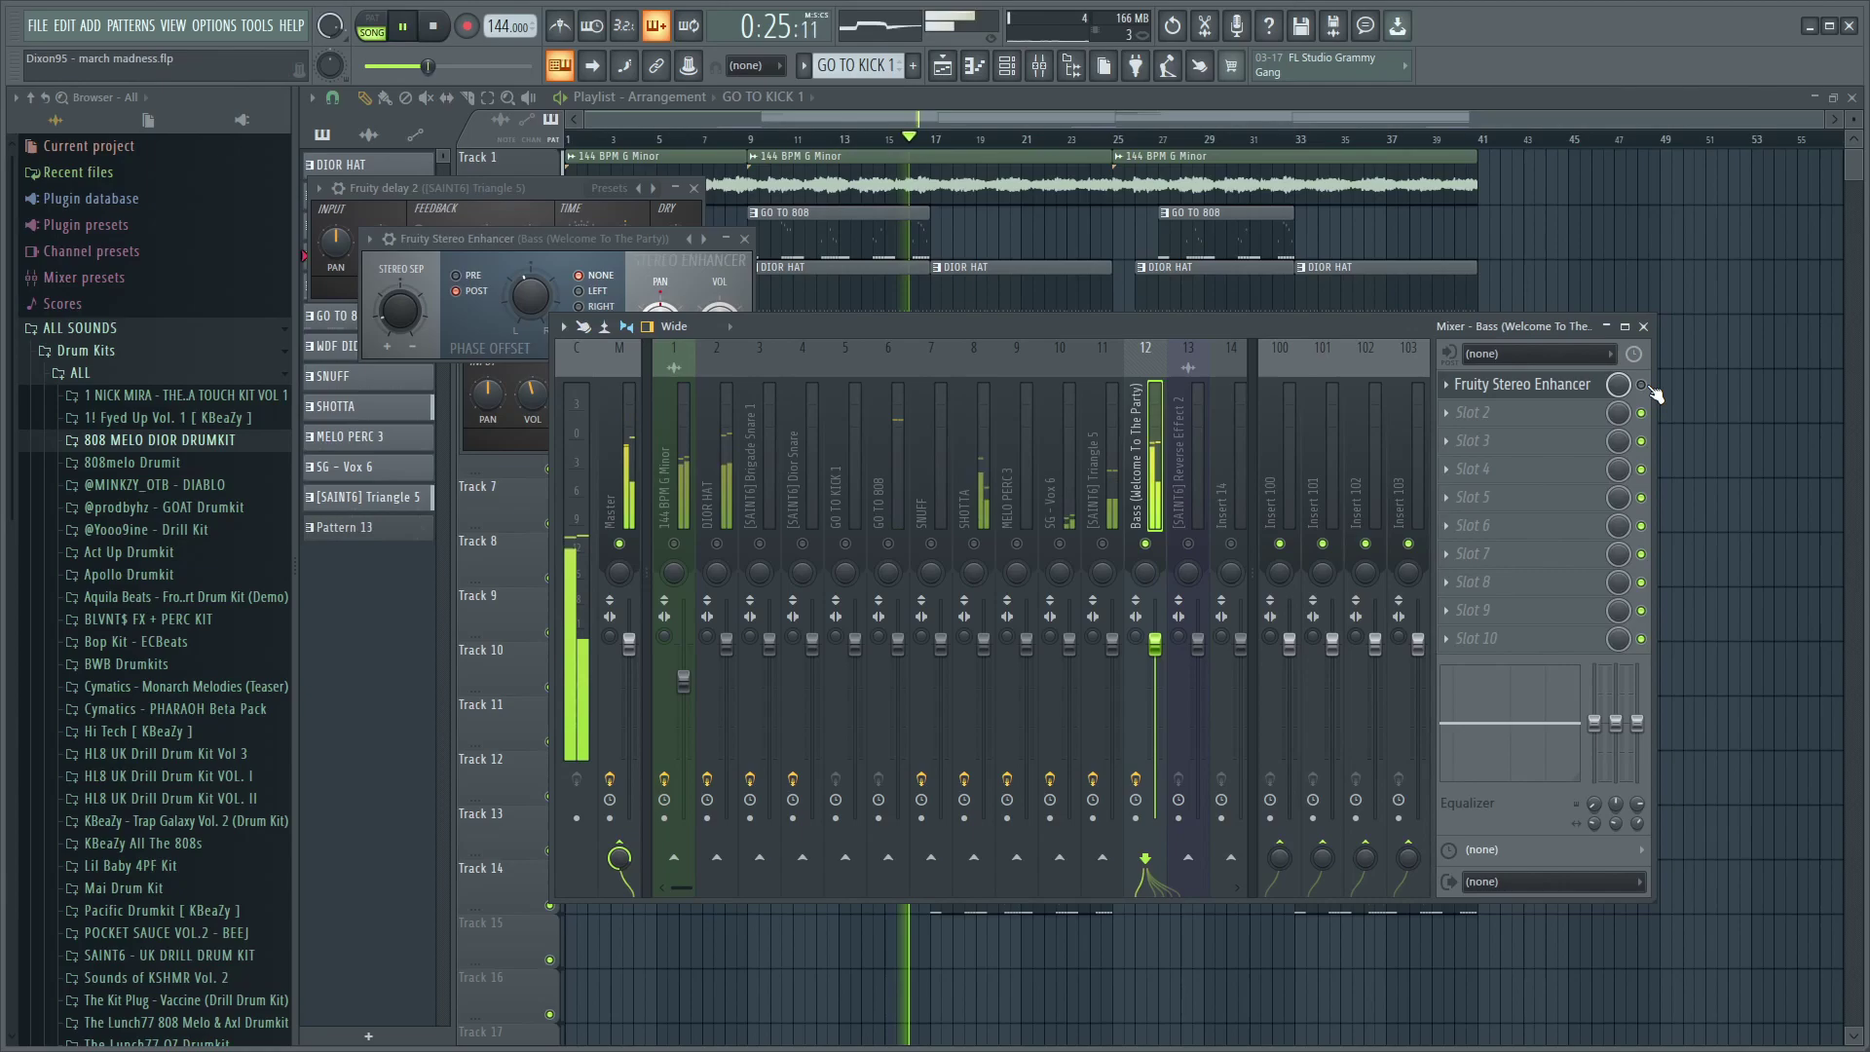
{"action": "key", "text": "space"}
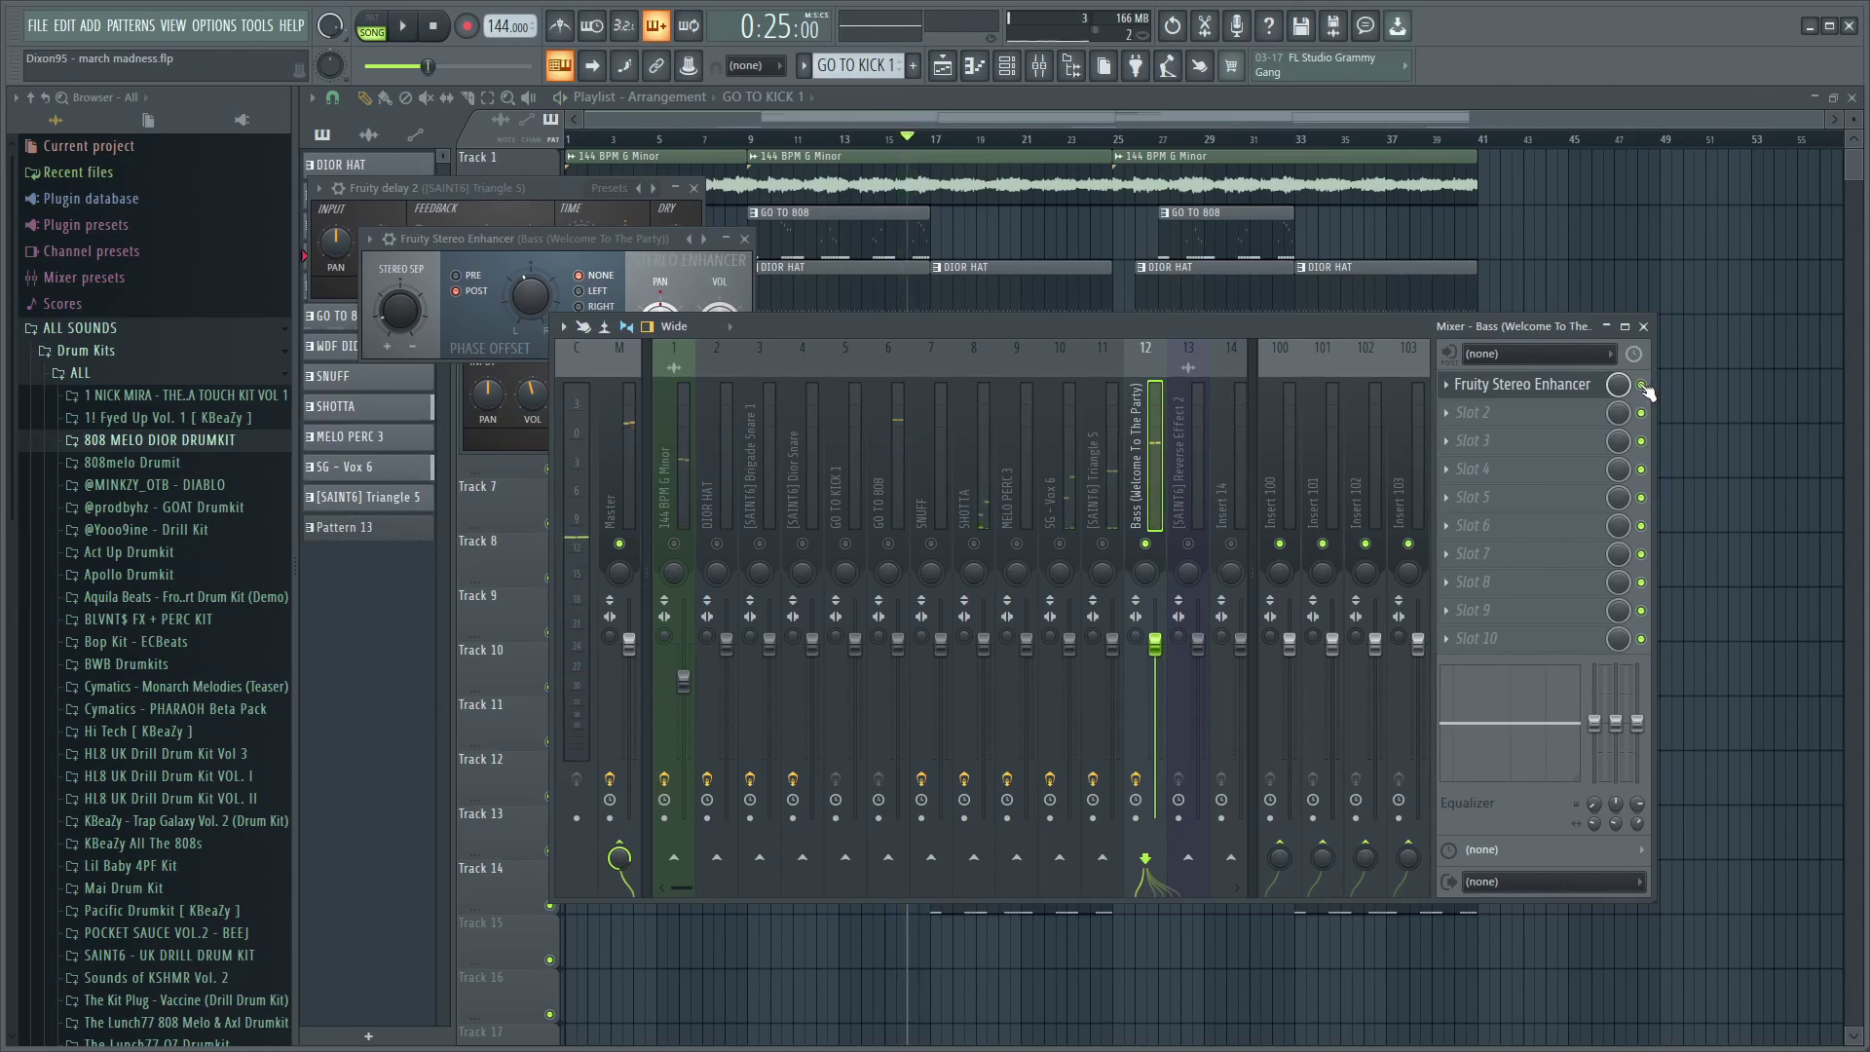
- Boost the Bass mixer track's low EQ band to 18.0 and cut its high band to -18.0
{"action": "left_click_drag", "start_coordinate": [1594, 722], "coordinate": [1594, 682]}
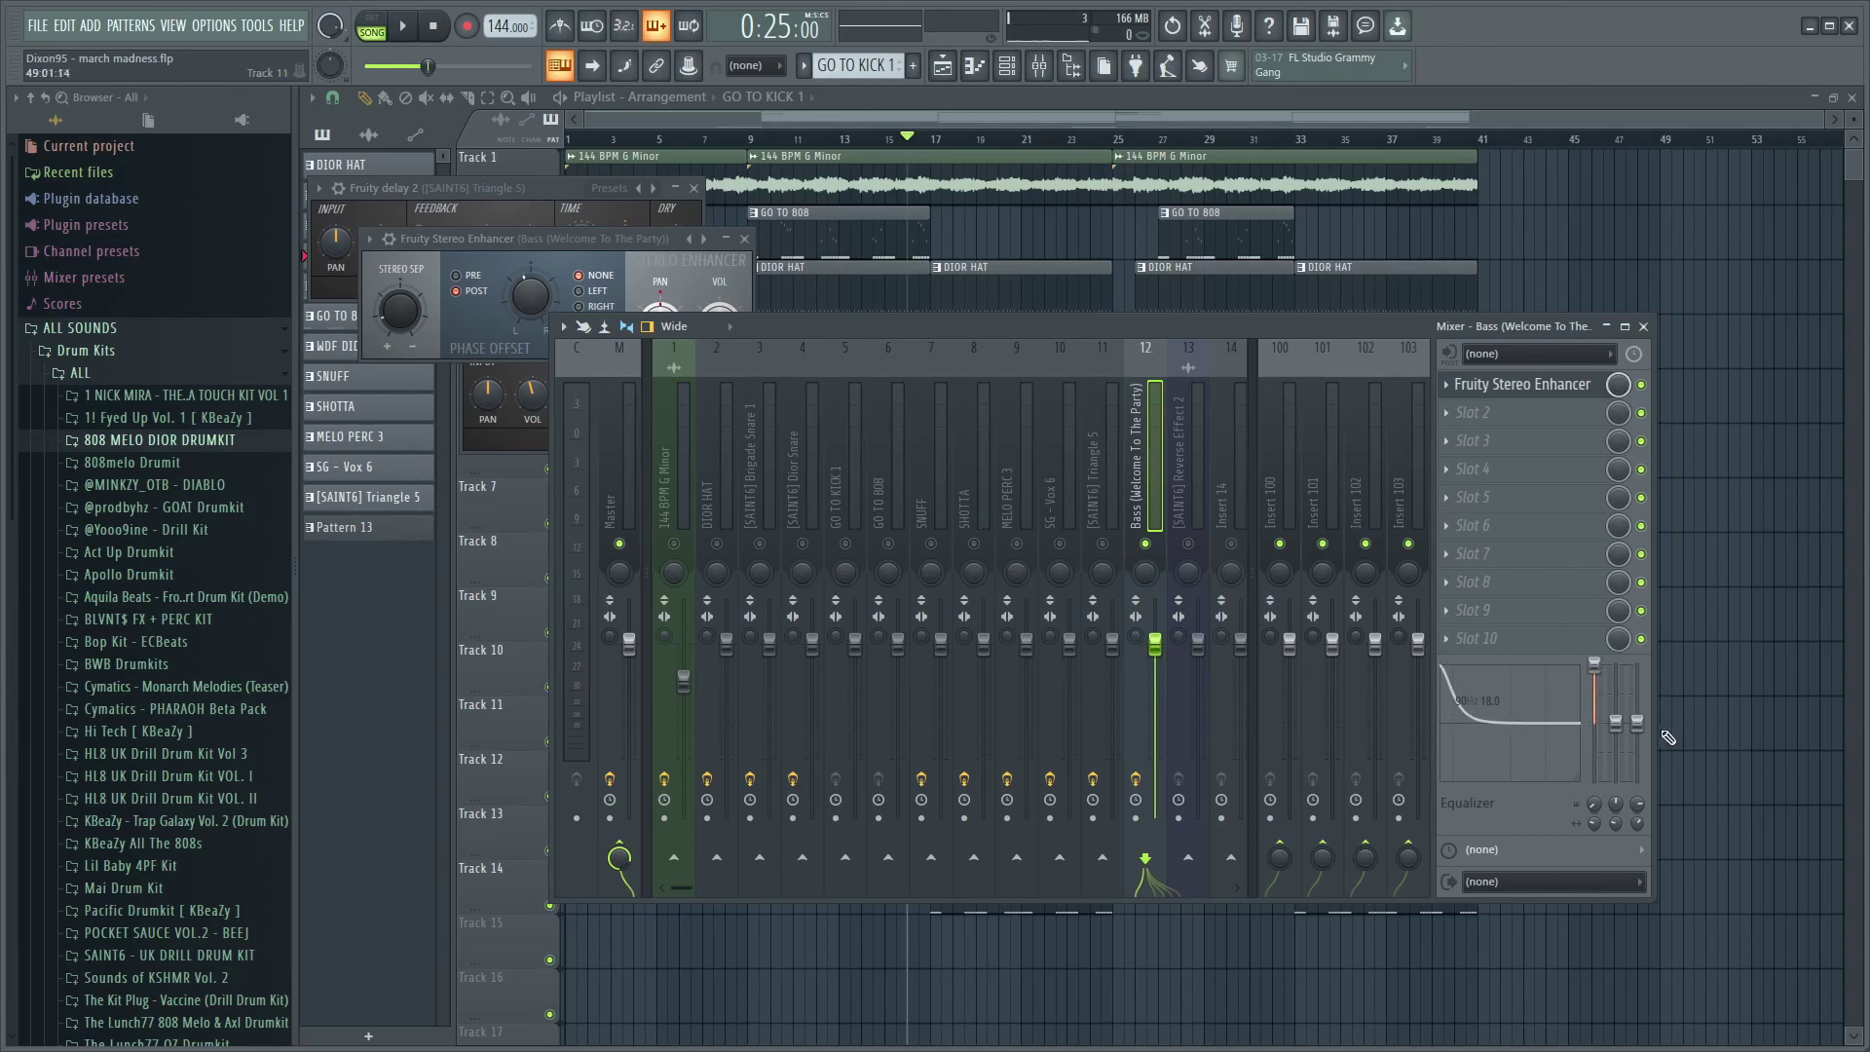
{"action": "left_click_drag", "start_coordinate": [1637, 723], "coordinate": [1638, 729]}
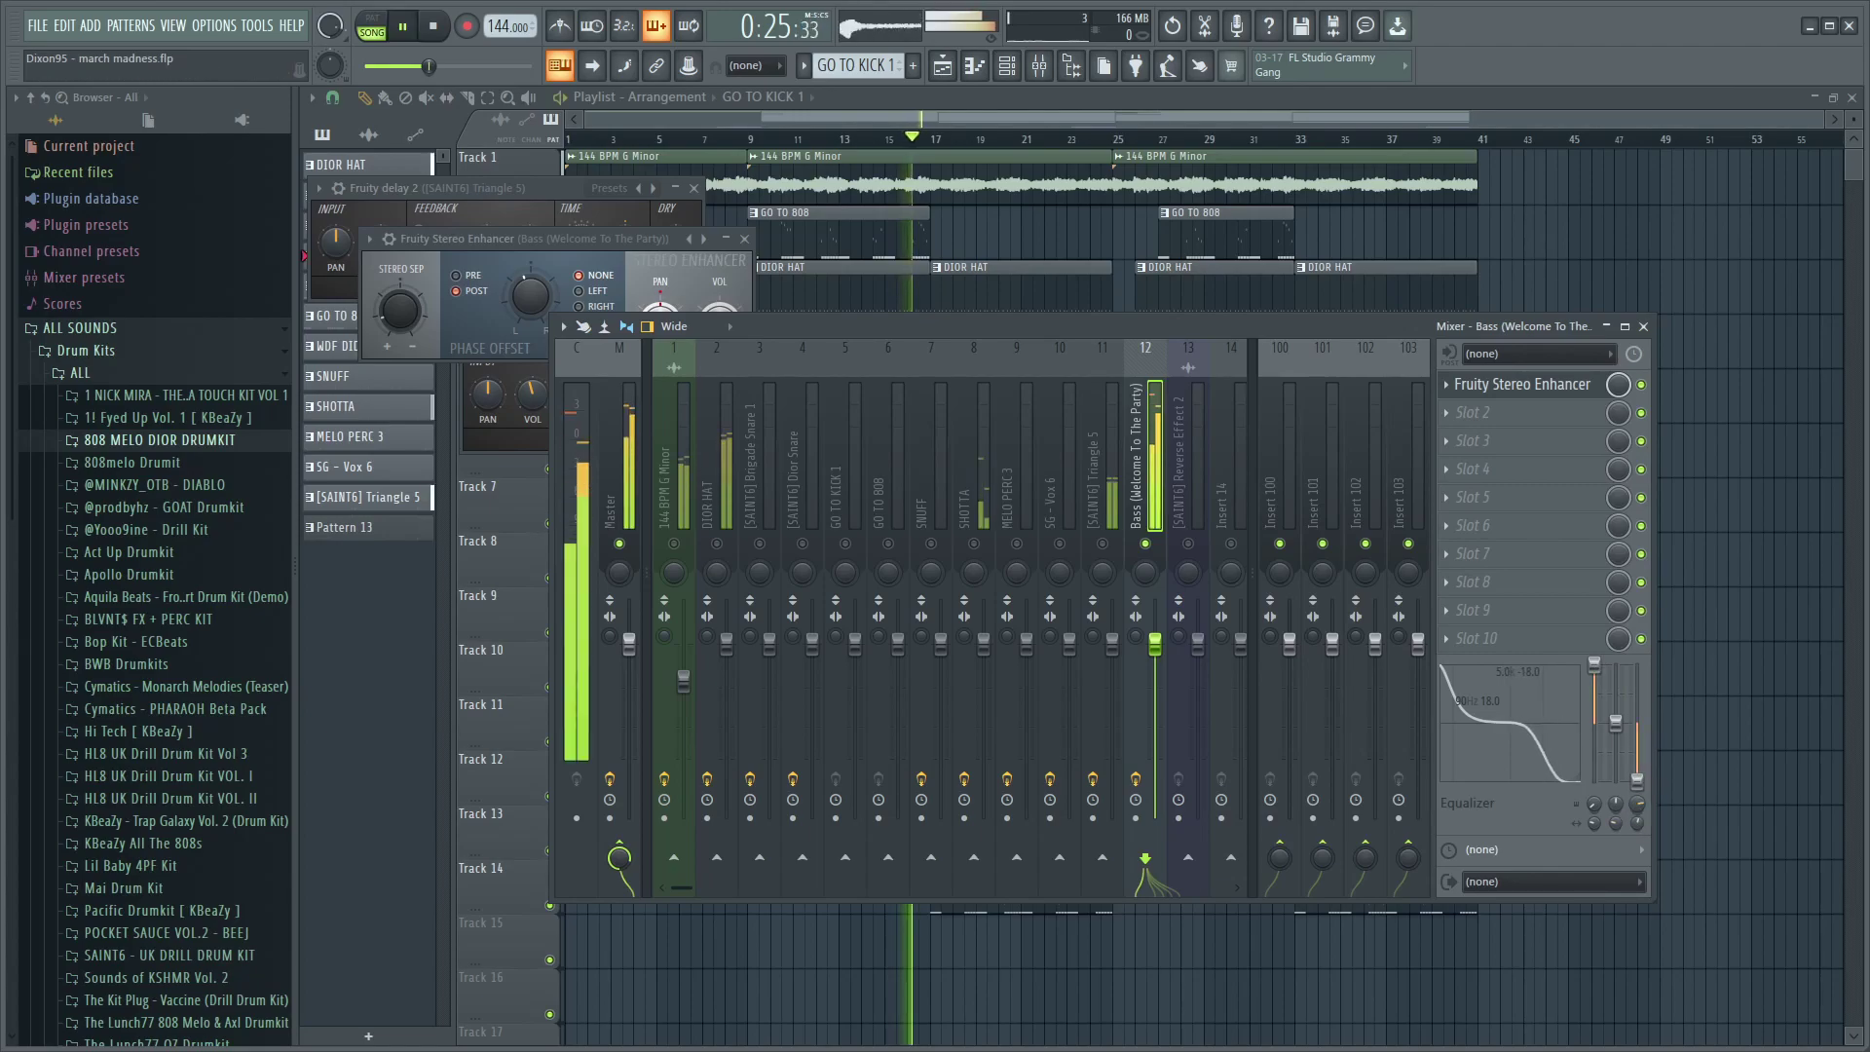
- Lower the Bass mixer track's volume in two passes, past -4.7 dB, auditioning the level by ear
{"action": "left_click_drag", "start_coordinate": [1156, 644], "coordinate": [1161, 673]}
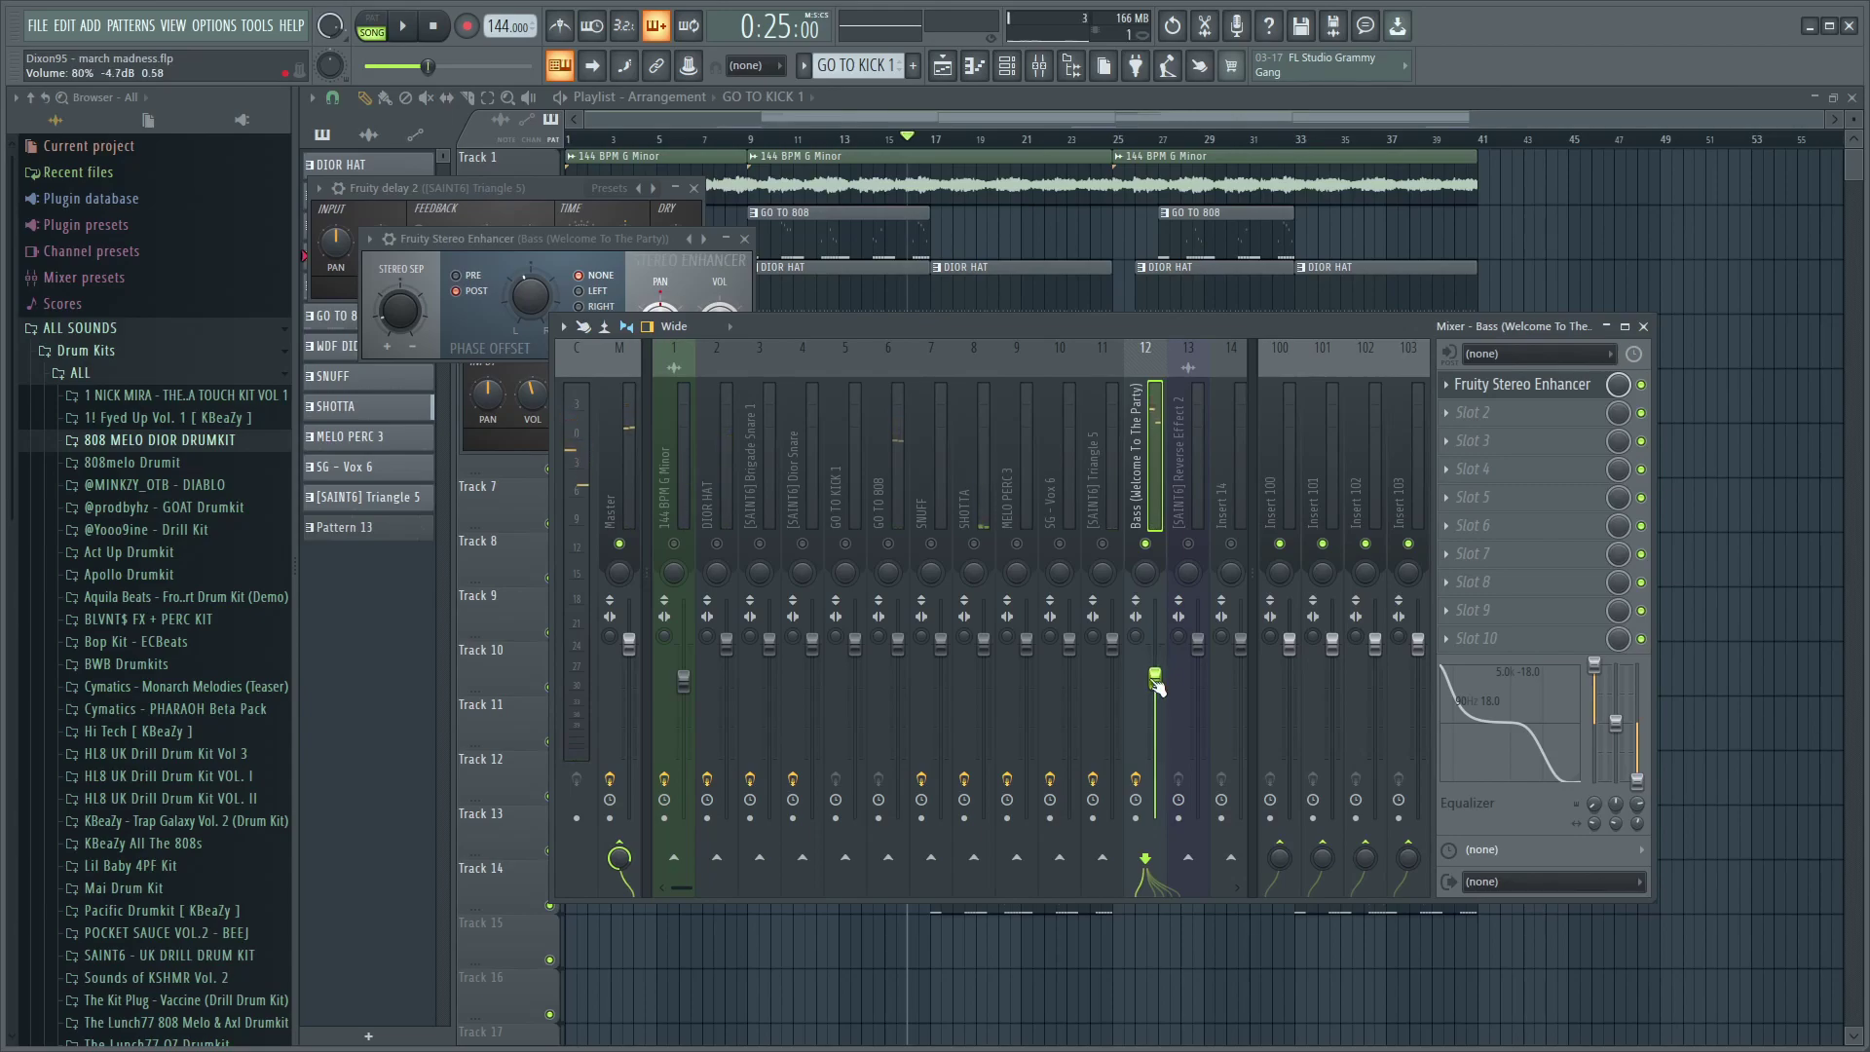
{"action": "key", "text": "space"}
{"action": "left_click_drag", "start_coordinate": [1157, 685], "coordinate": [1155, 698]}
{"action": "key", "text": "space"}
- Audition the bass in and out of solo against the full beat, leaving the solo released
{"action": "key", "text": "space"}
{"action": "right_click", "coordinate": [1147, 545]}
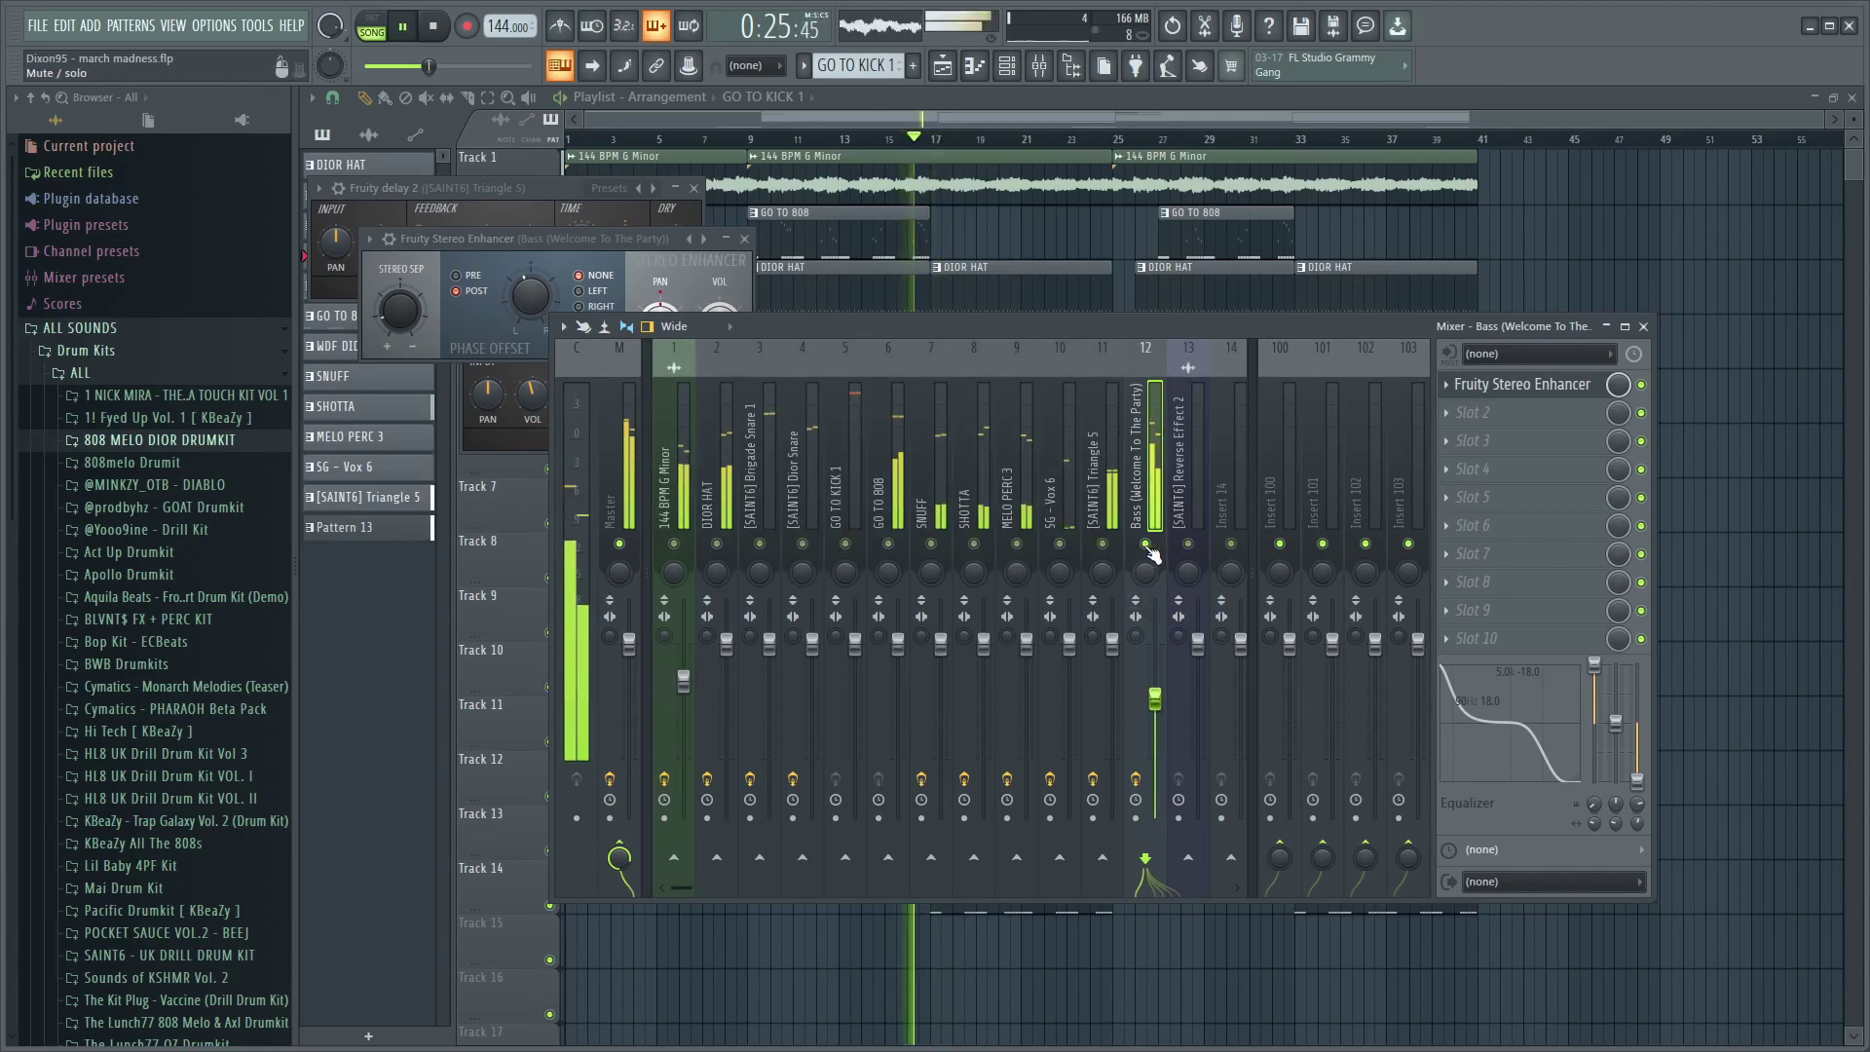
{"action": "right_click", "coordinate": [1146, 545]}
{"action": "key", "text": "space"}
{"action": "key", "text": "space"}
{"action": "right_click", "coordinate": [1146, 546]}
{"action": "key", "text": "space"}
{"action": "key", "text": "space"}
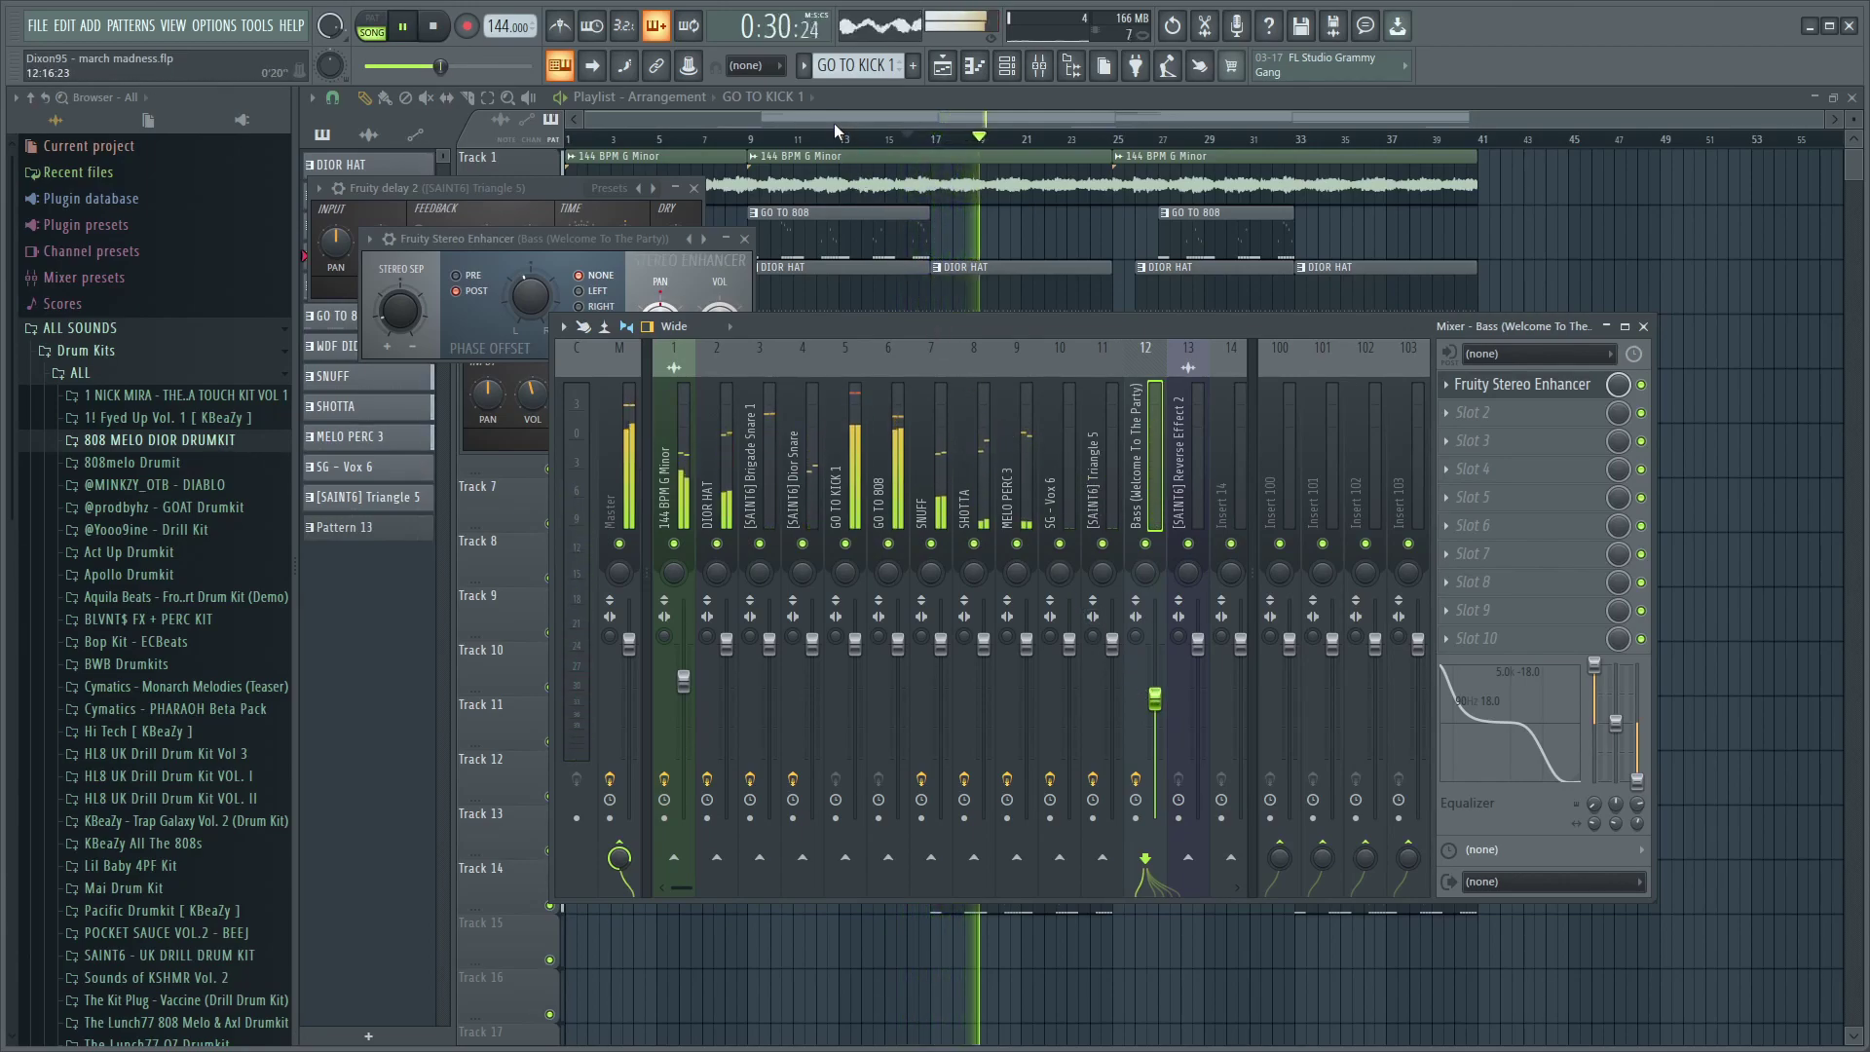
{"action": "key", "text": "space"}
- Select the [SAINT6] Reverse Effect 2 mixer track and lower its channel volume to about 30% while auditioning the Track 20 clip
{"action": "left_click", "coordinate": [1181, 435]}
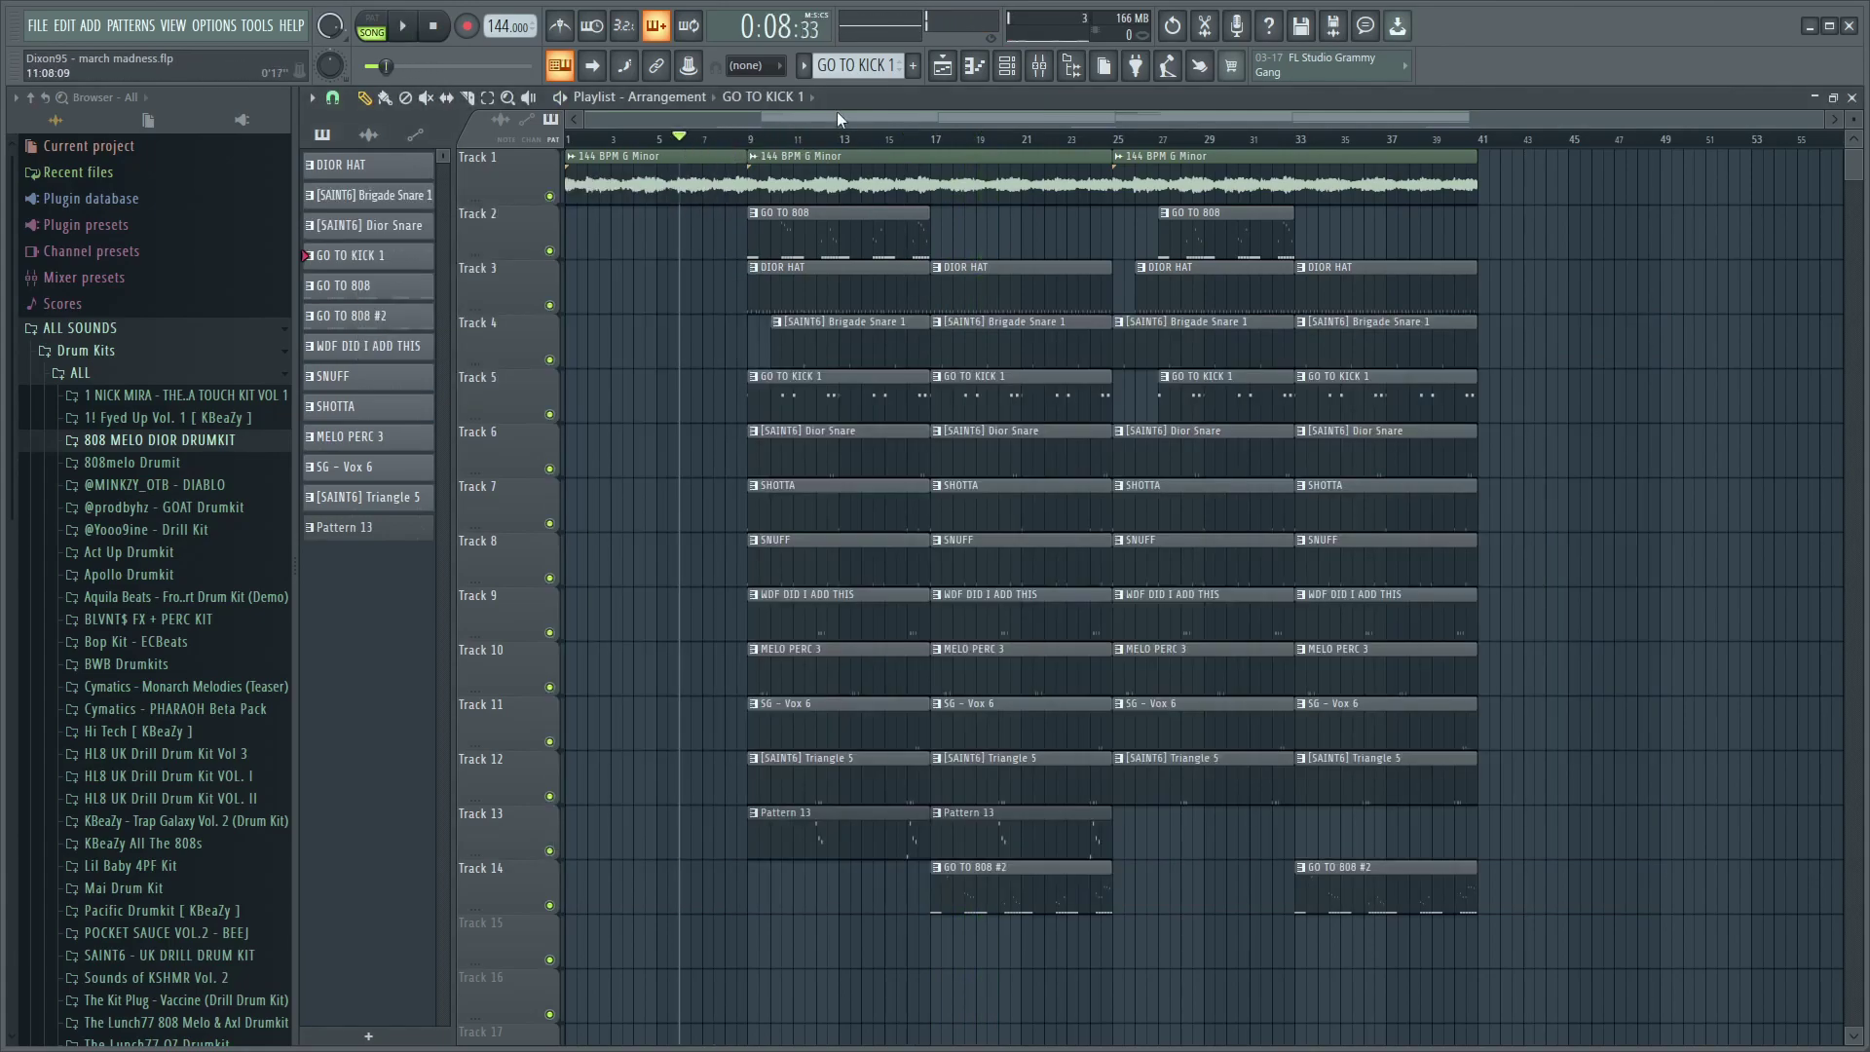
{"action": "scroll", "coordinate": [822, 429], "scroll_direction": "down", "scroll_amount": 7}
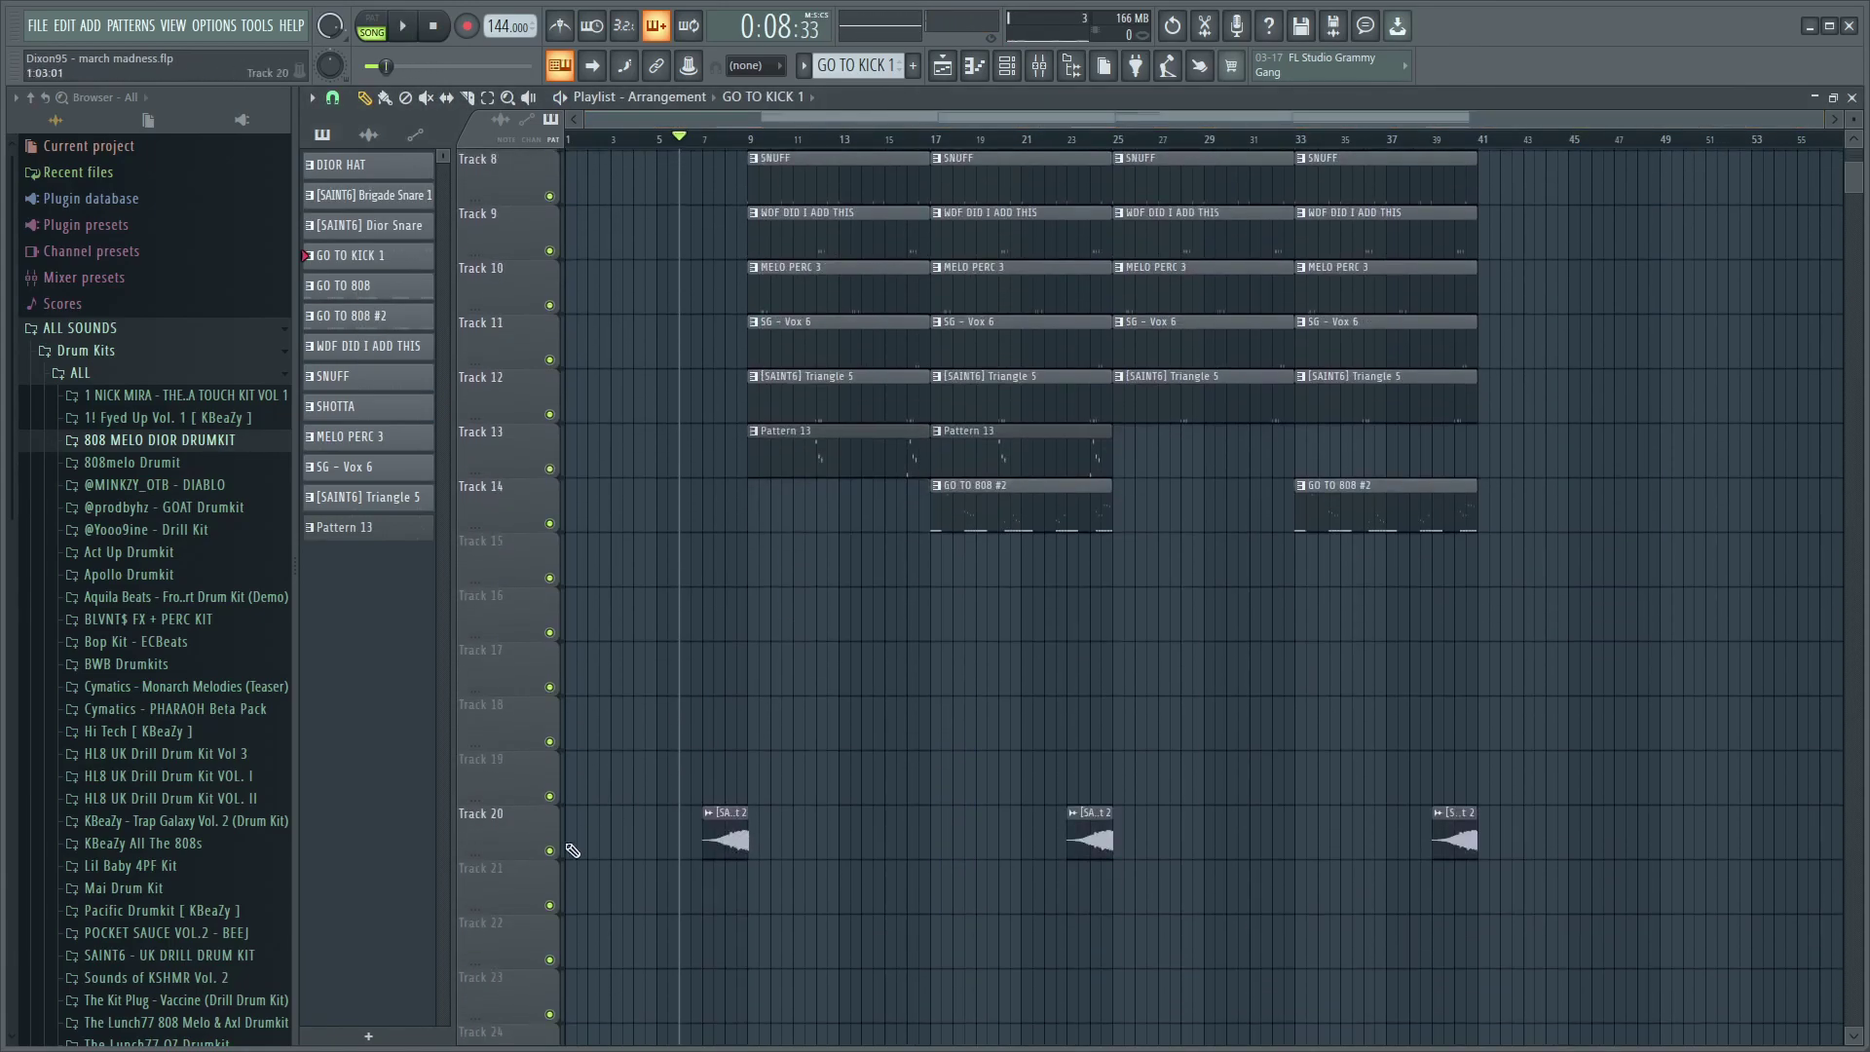
{"action": "key", "text": "space"}
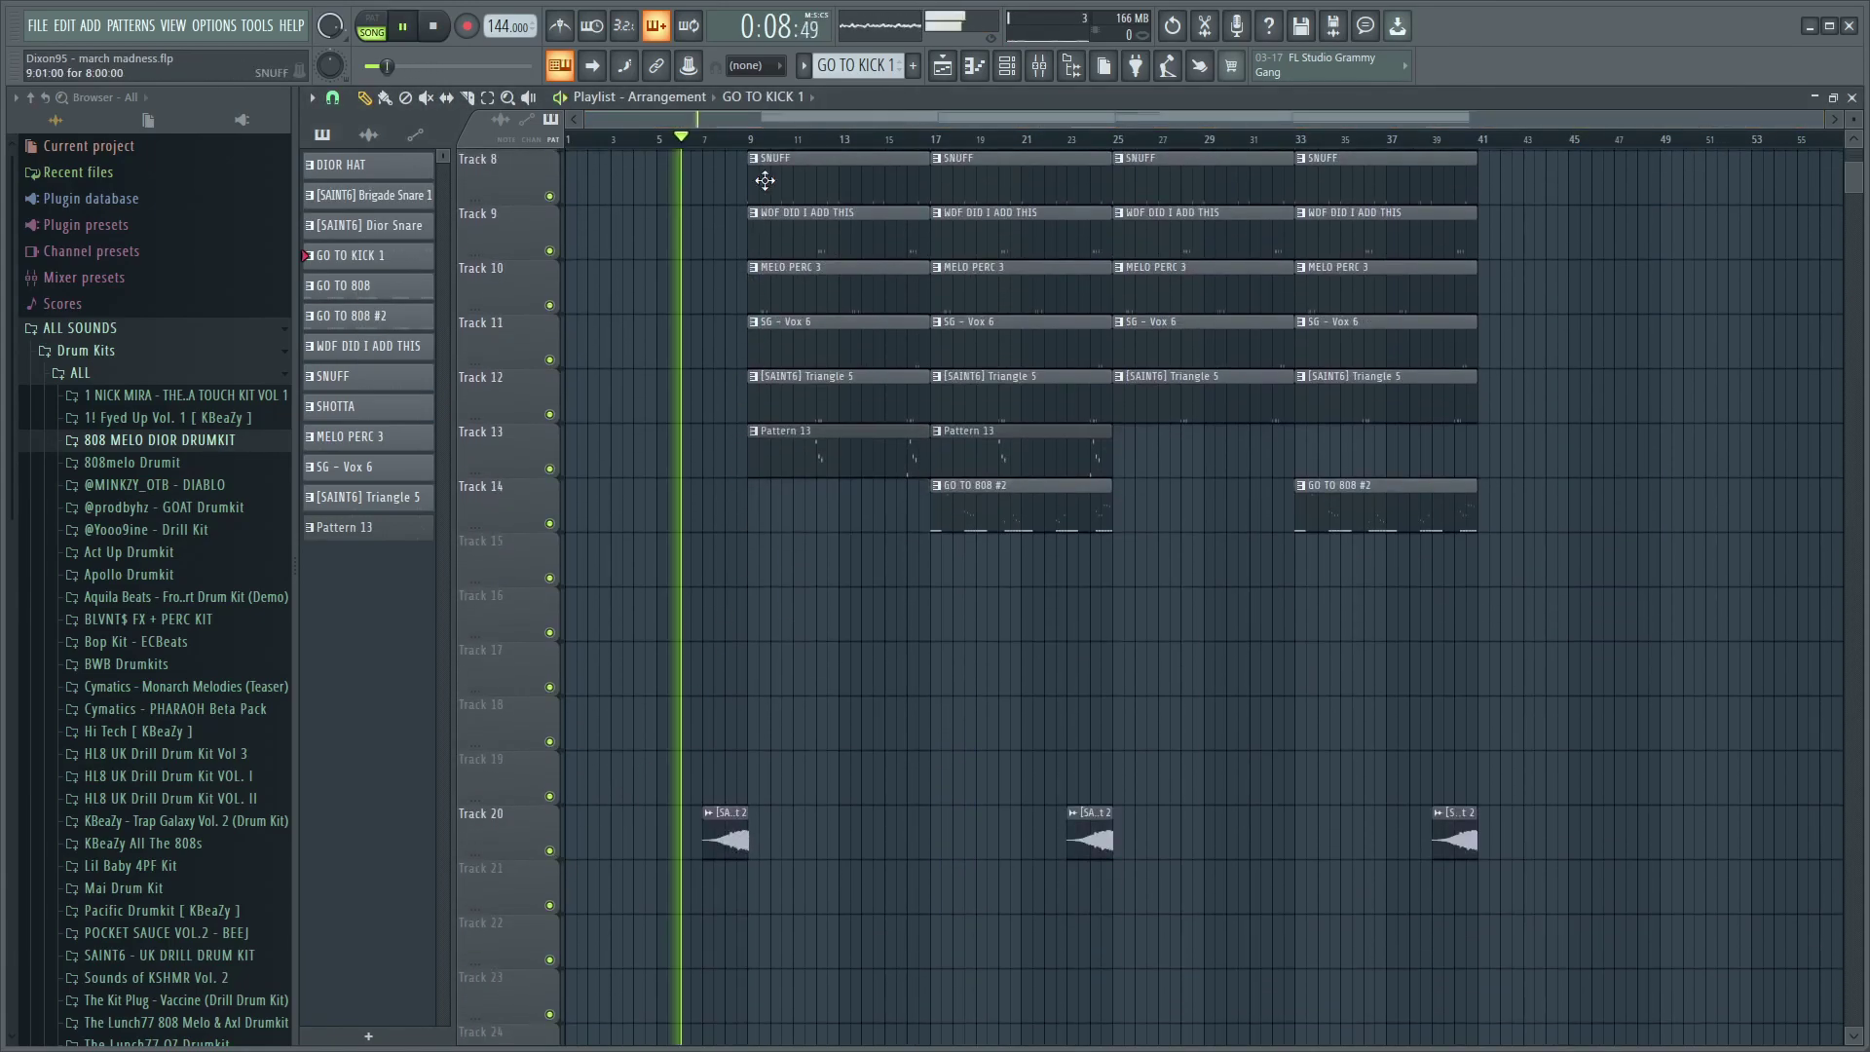
{"action": "left_click", "coordinate": [1007, 66]}
{"action": "key", "text": "space"}
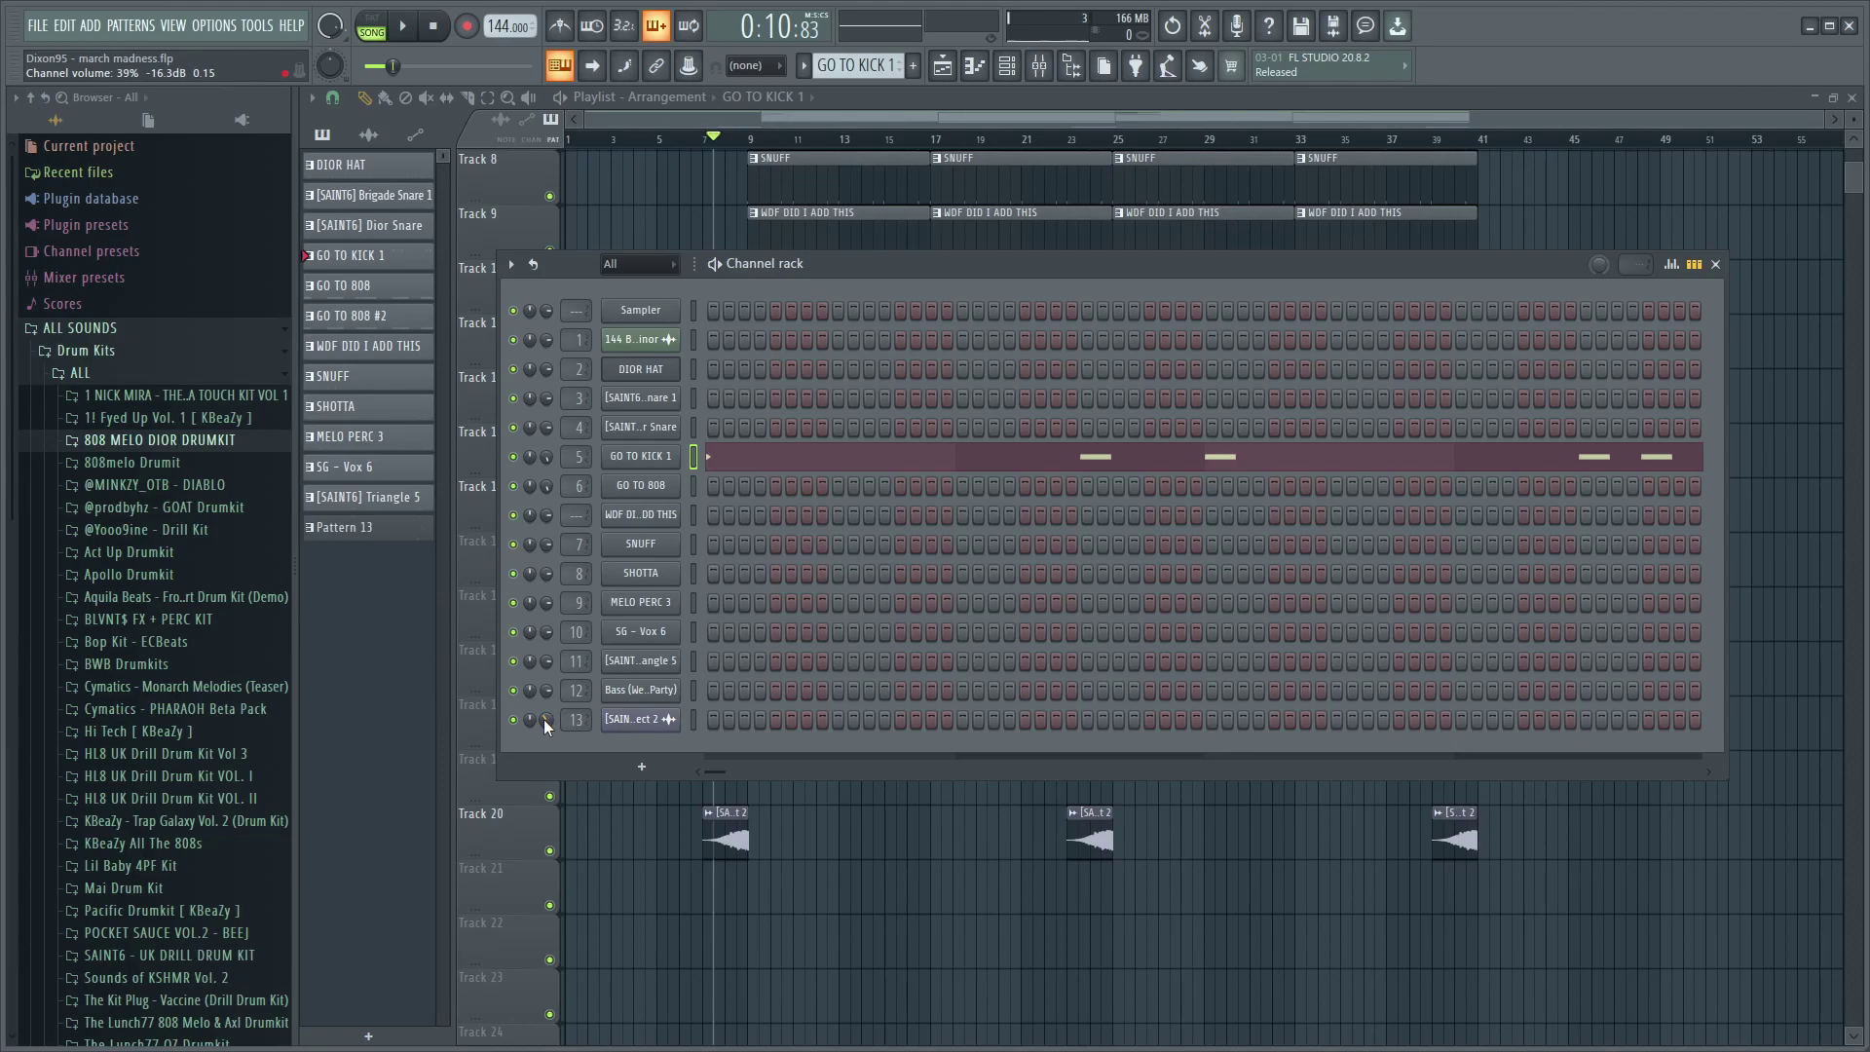
{"action": "key", "text": "space"}
{"action": "scroll", "coordinate": [544, 719], "scroll_direction": "down", "scroll_amount": 1}
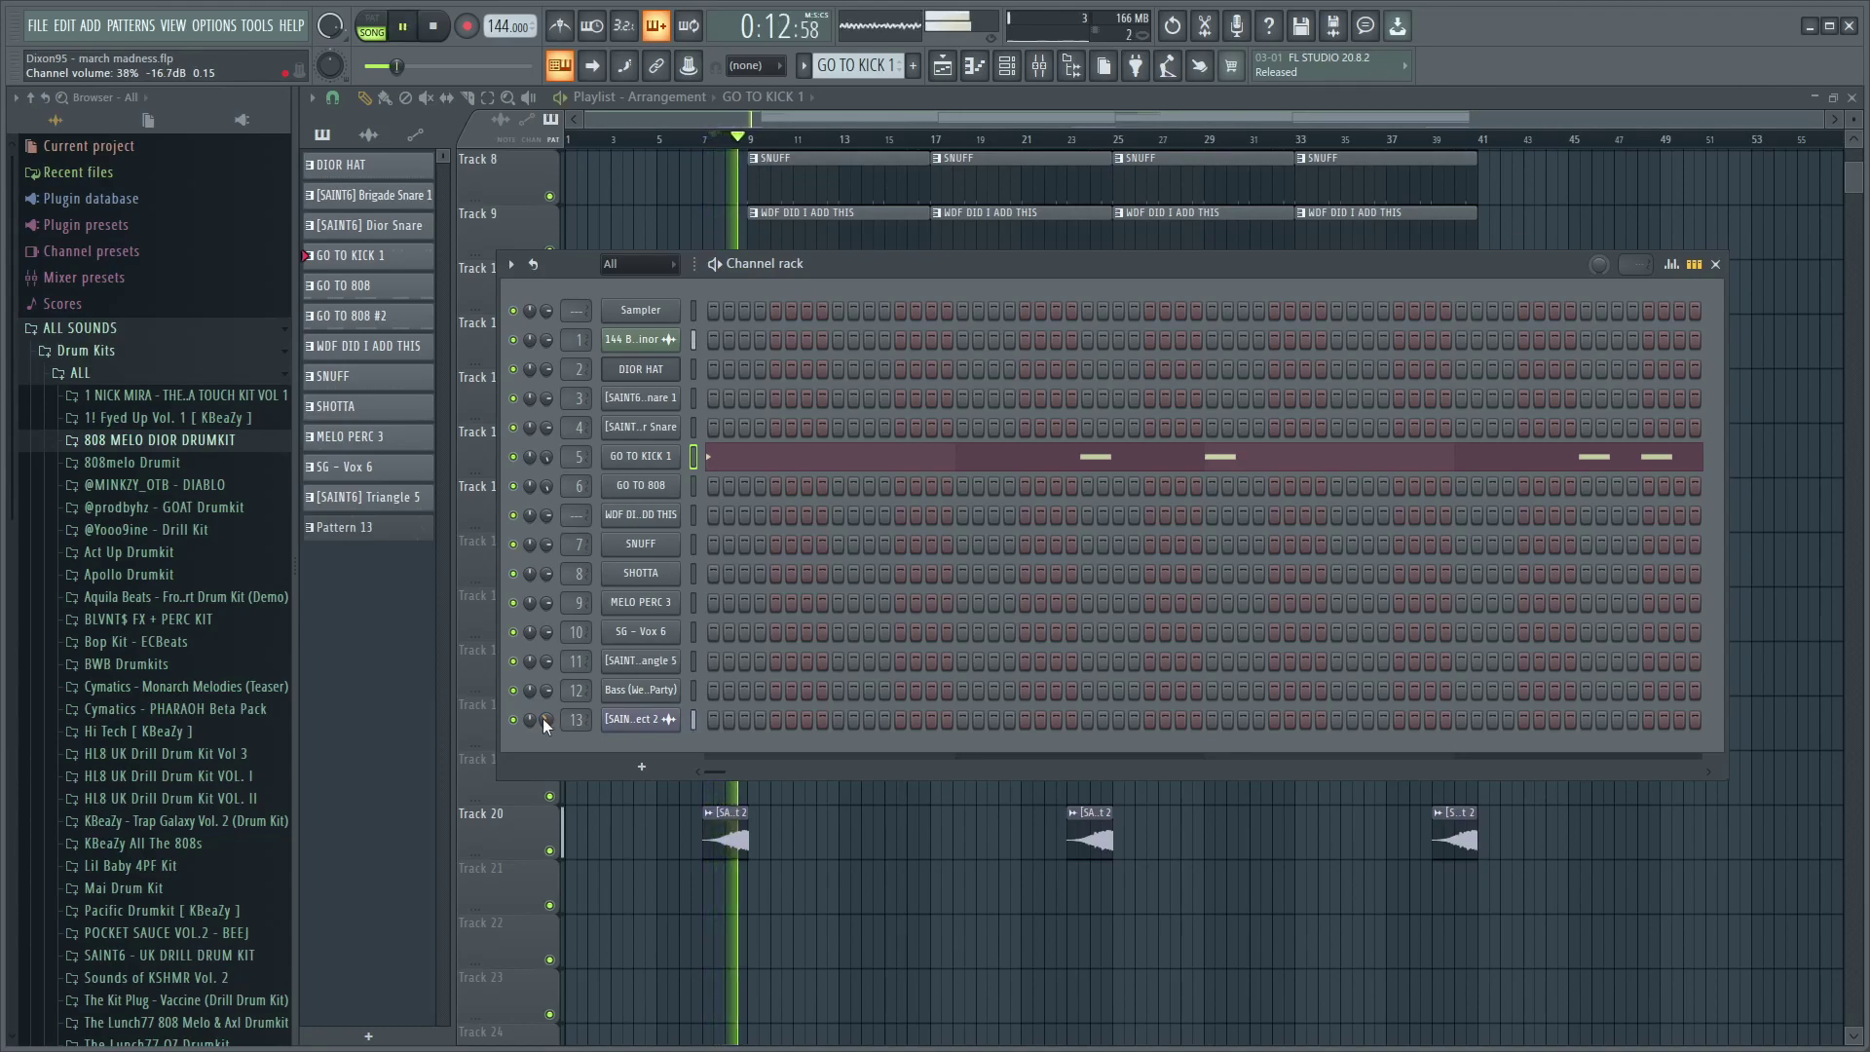
{"action": "scroll", "coordinate": [543, 719], "scroll_direction": "down", "scroll_amount": 8}
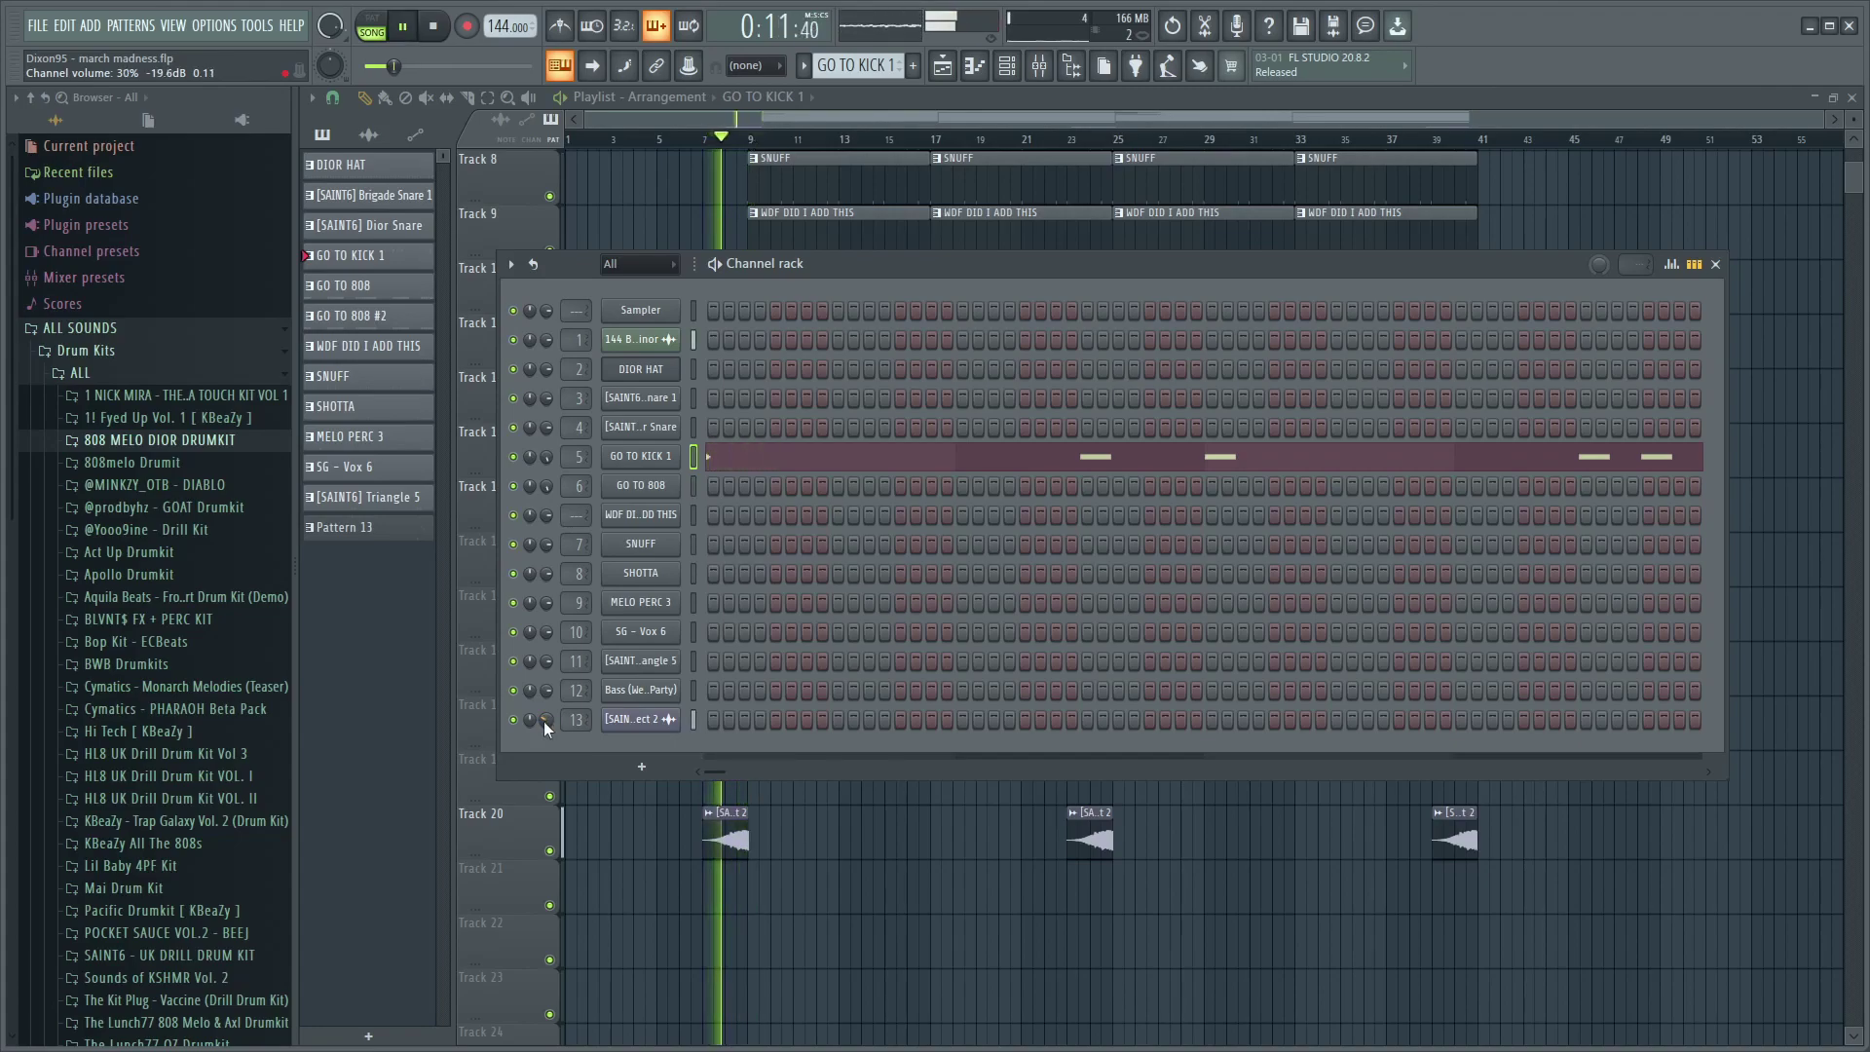
- Load Fruity Delay 2 into slot 1 of the [SAINT6] Reverse Effect 2 mixer track and set its input volume to about 41%
{"action": "key", "text": "F9"}
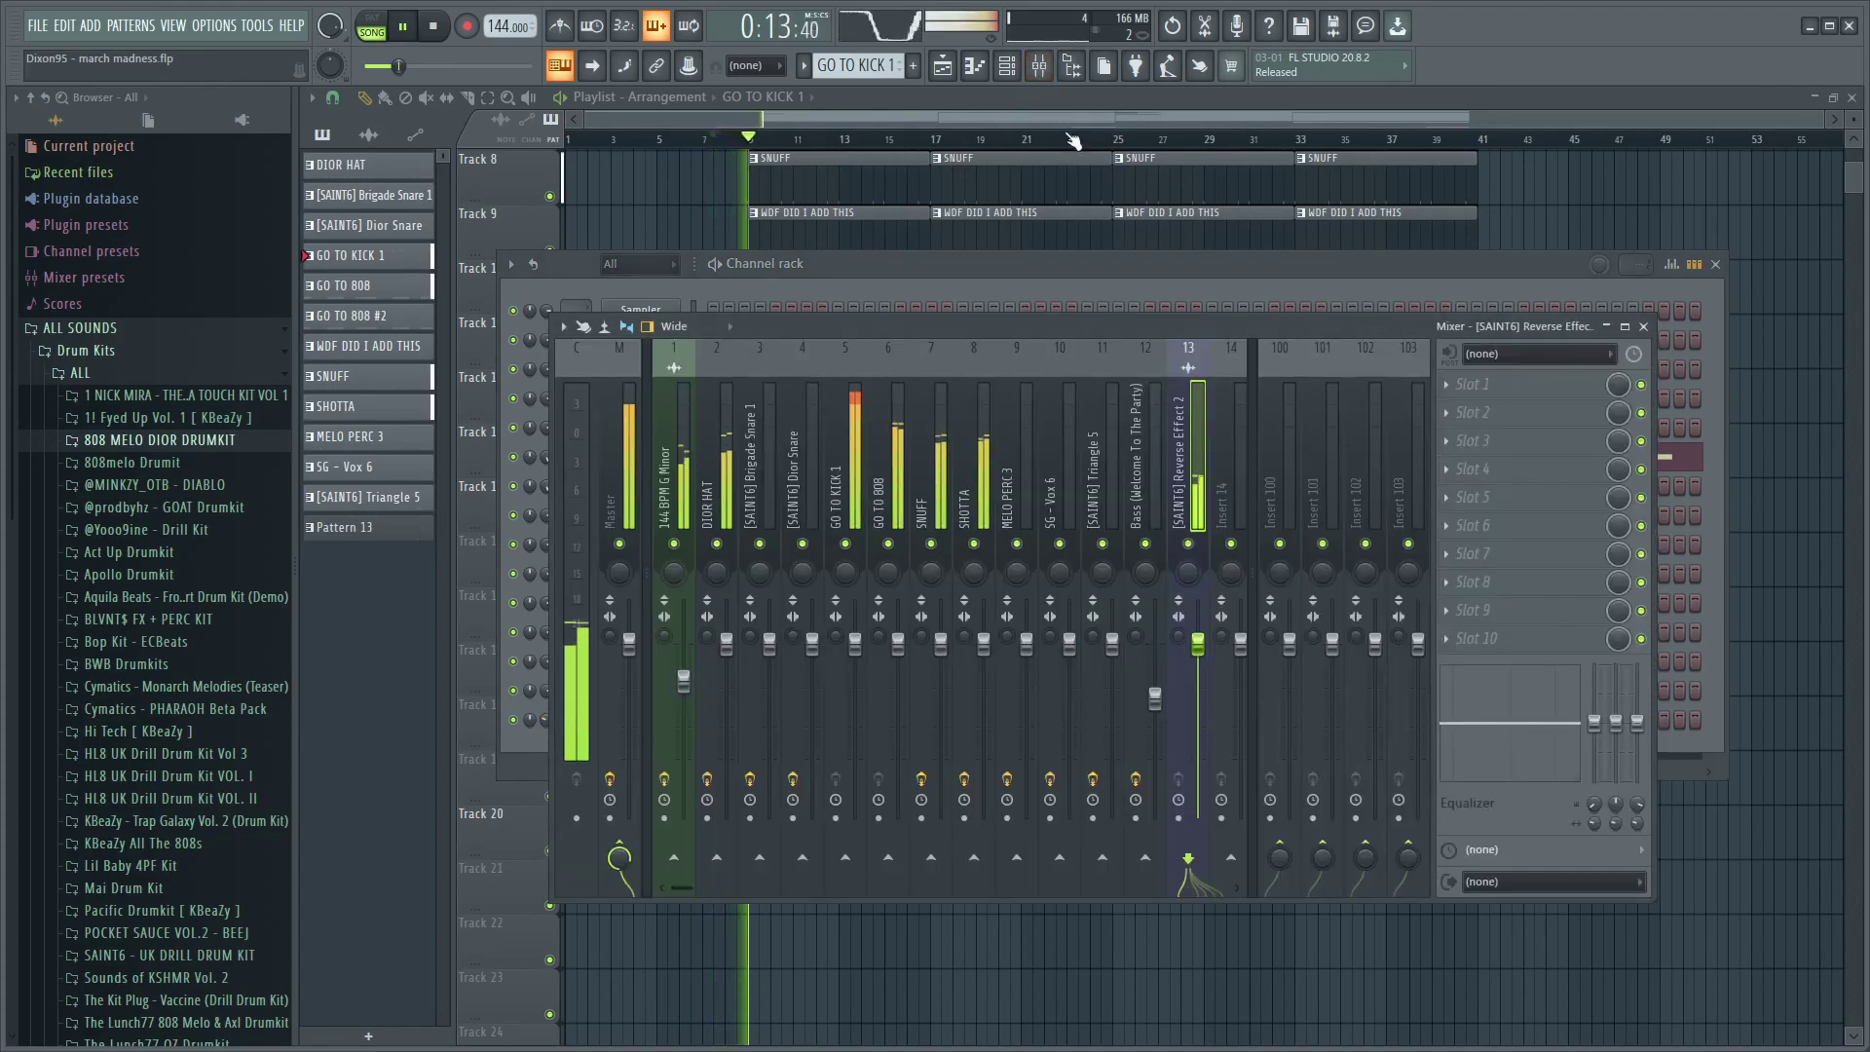
{"action": "left_click", "coordinate": [1471, 384]}
{"action": "left_click", "coordinate": [1196, 412]}
{"action": "key", "text": "space"}
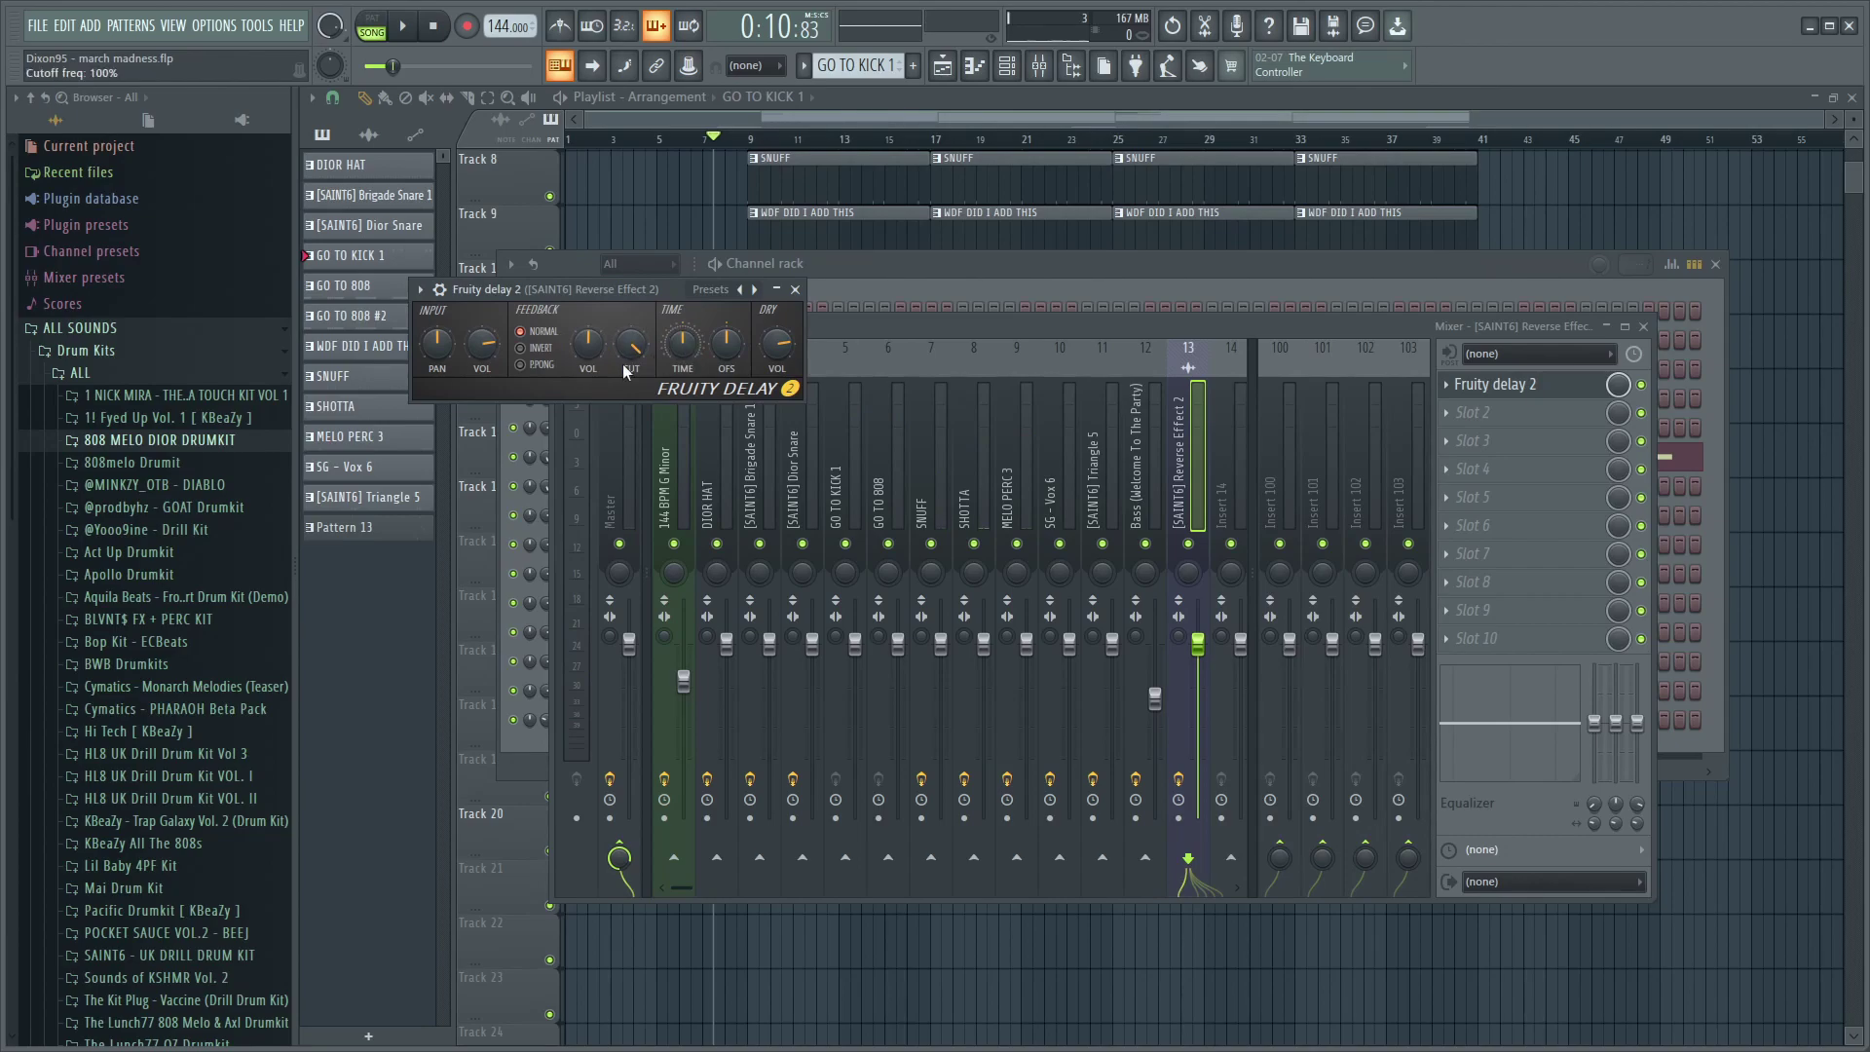
{"action": "key", "text": "space"}
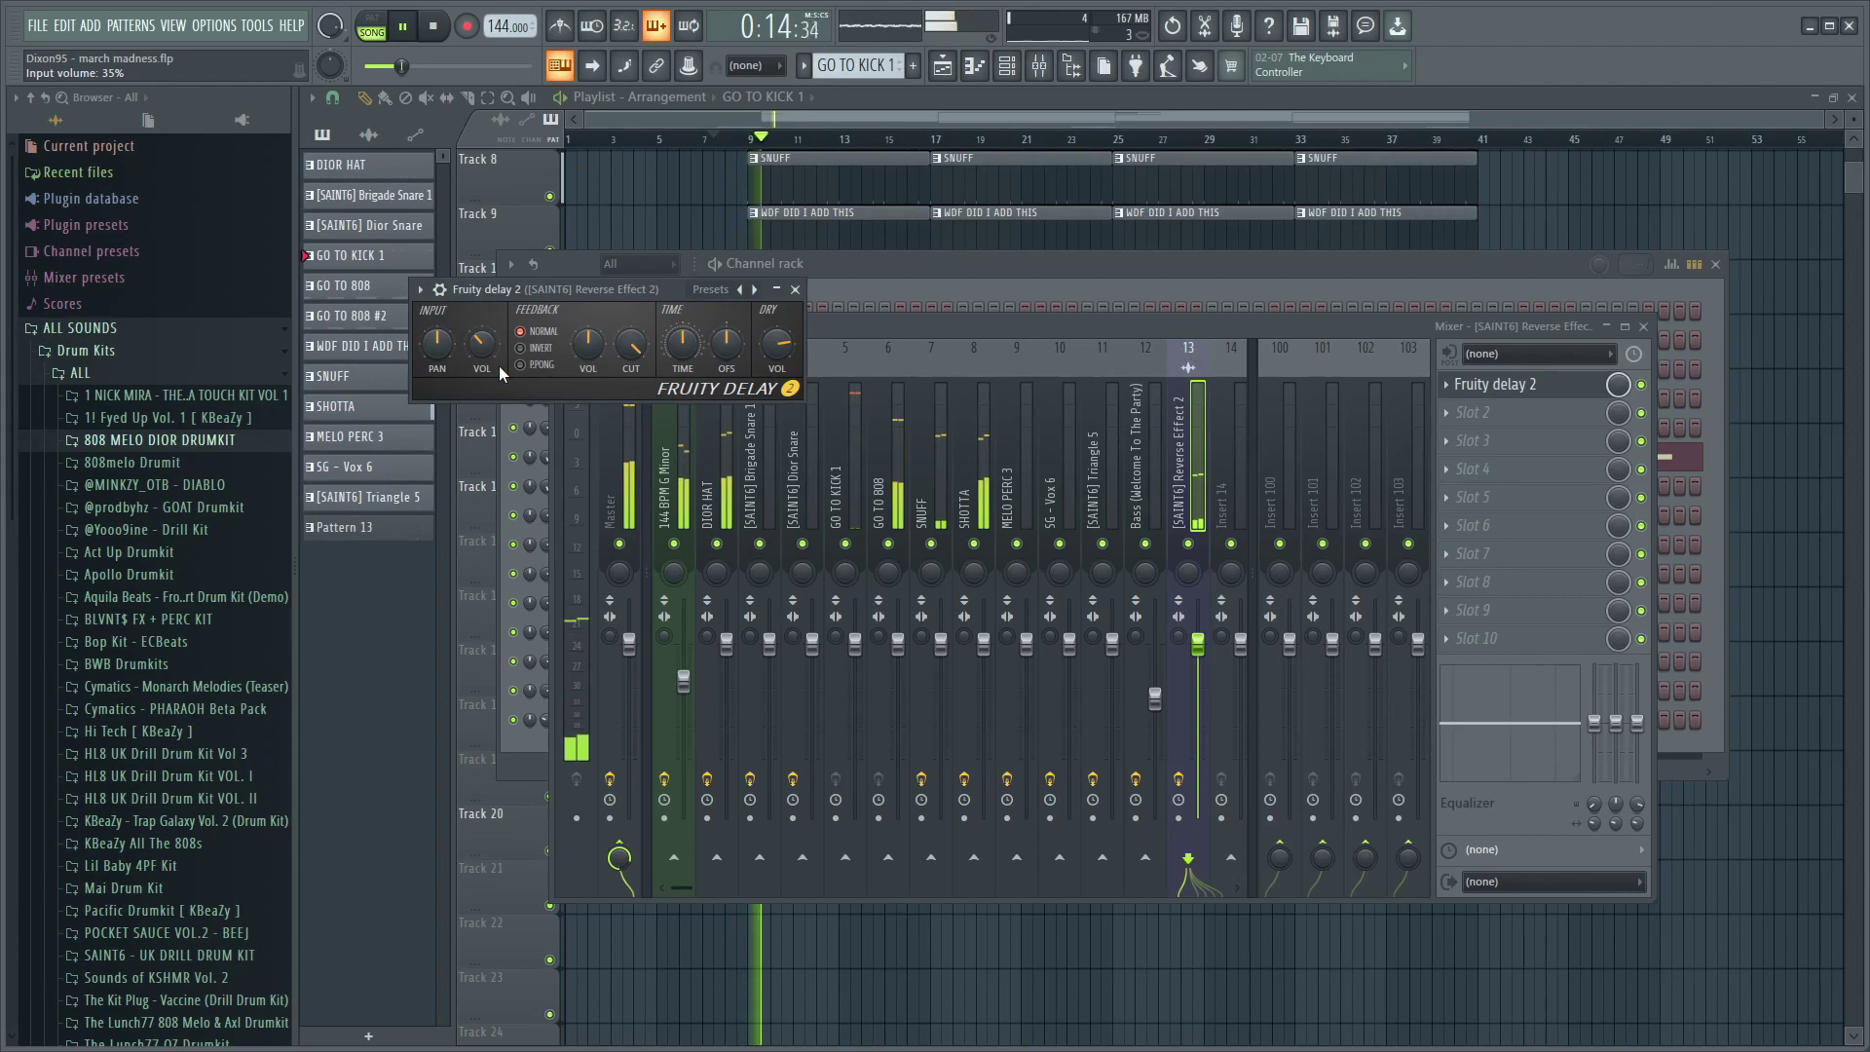
{"action": "left_click_drag", "start_coordinate": [483, 344], "coordinate": [483, 336]}
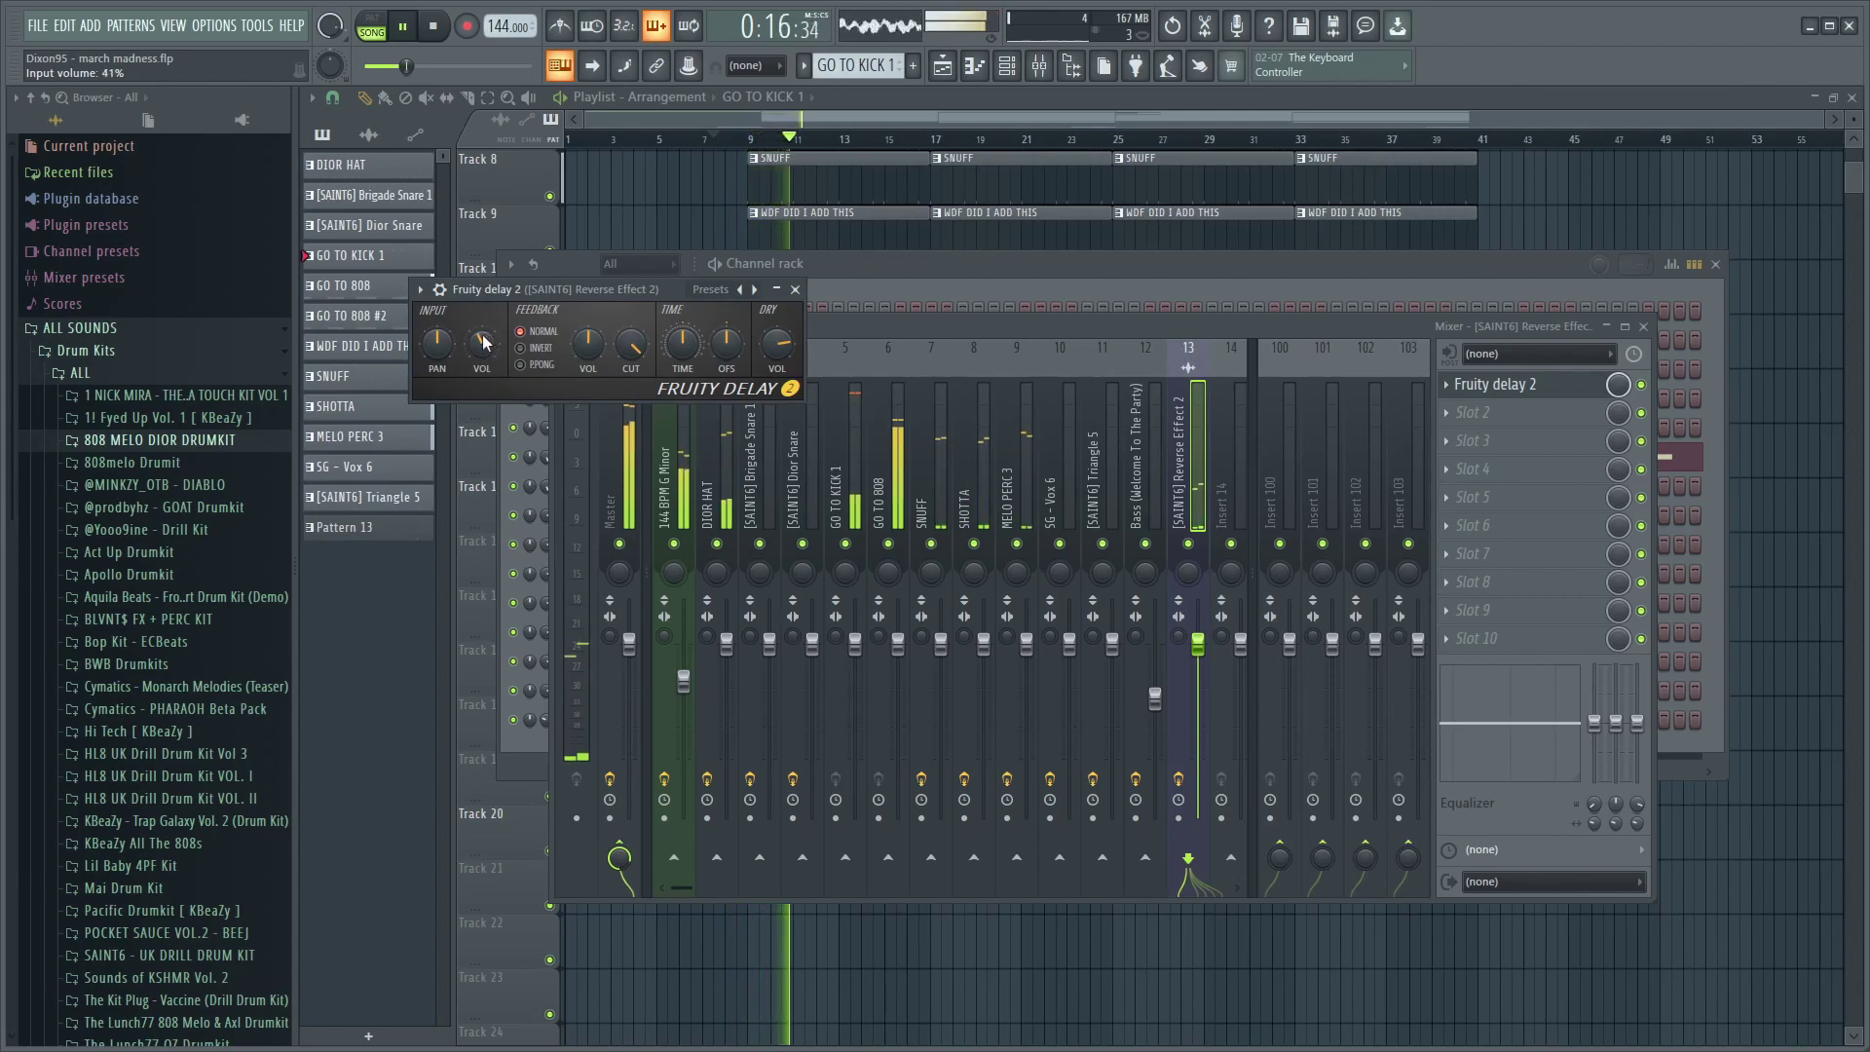
- Play the full beat and review the Brigade Snare 1 and Dior Snare channel volumes in the channel rack
{"action": "left_click", "coordinate": [830, 116]}
{"action": "scroll", "coordinate": [1010, 366], "scroll_direction": "up", "scroll_amount": 4}
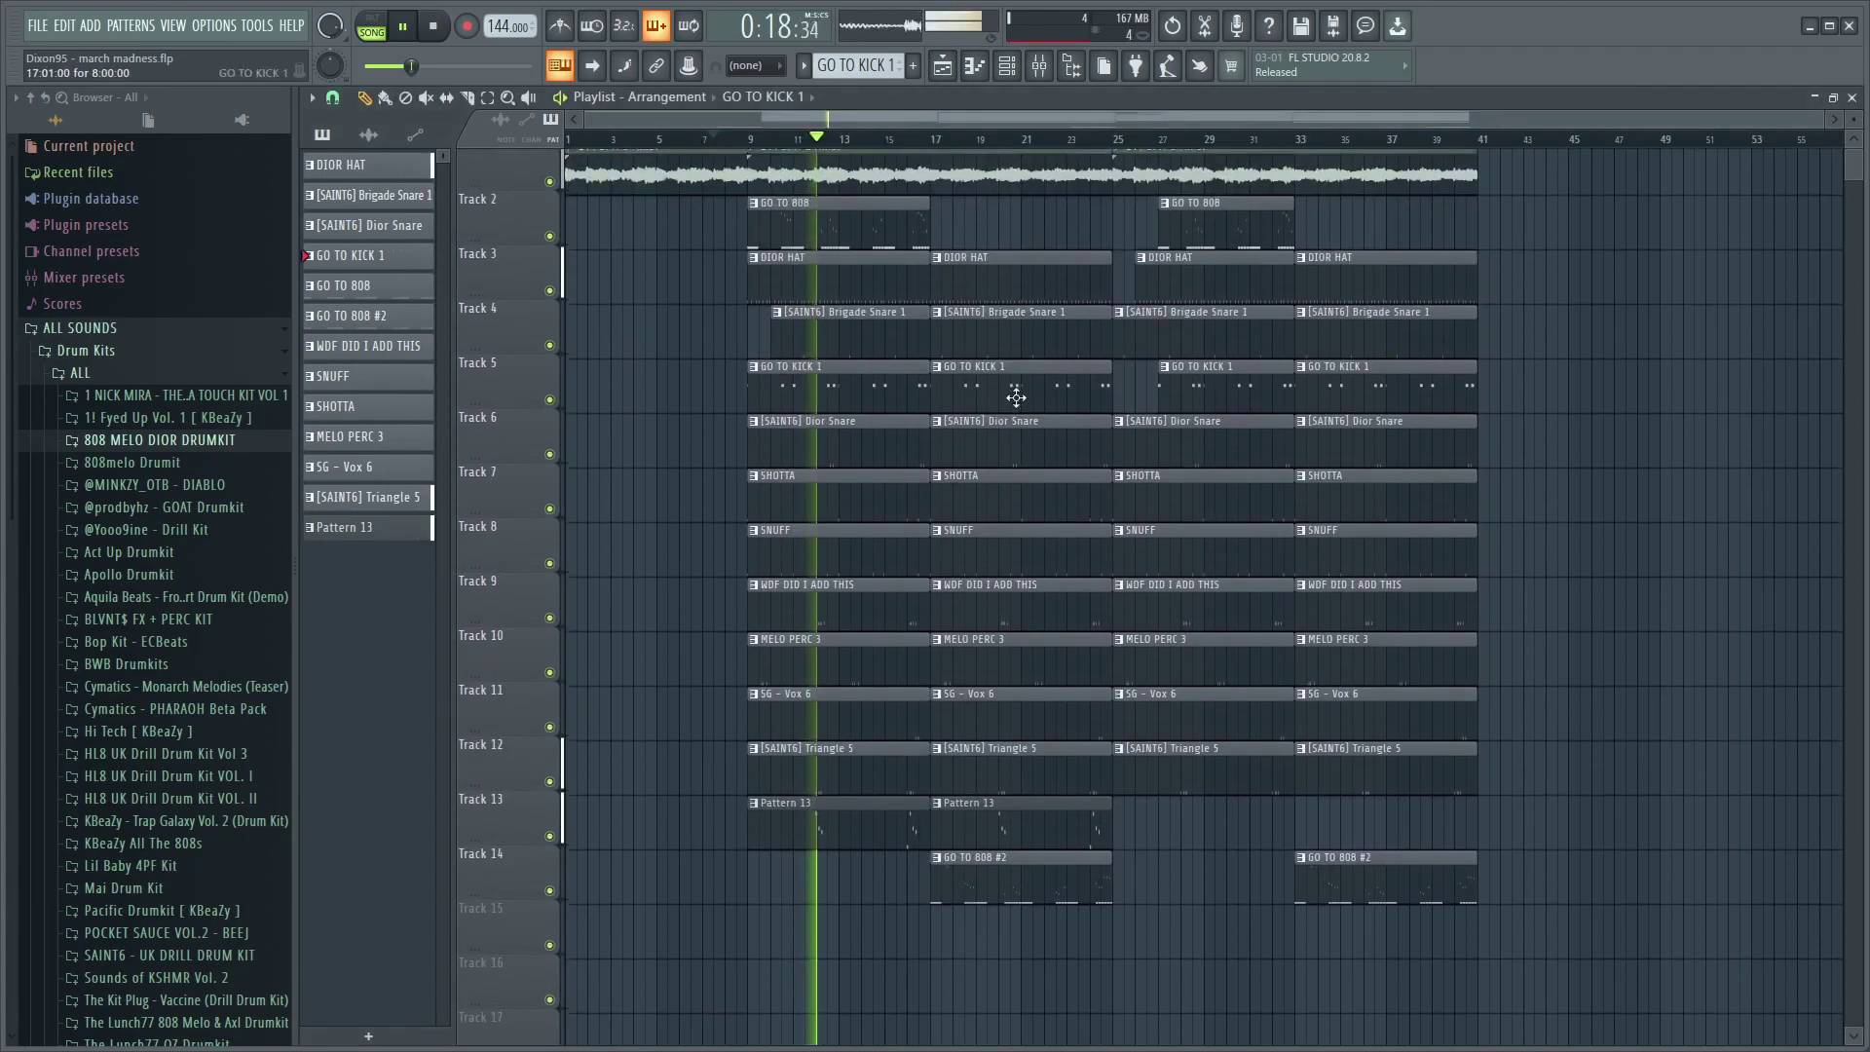
{"action": "scroll", "coordinate": [1016, 398], "scroll_direction": "up", "scroll_amount": 1}
{"action": "key", "text": "F6"}
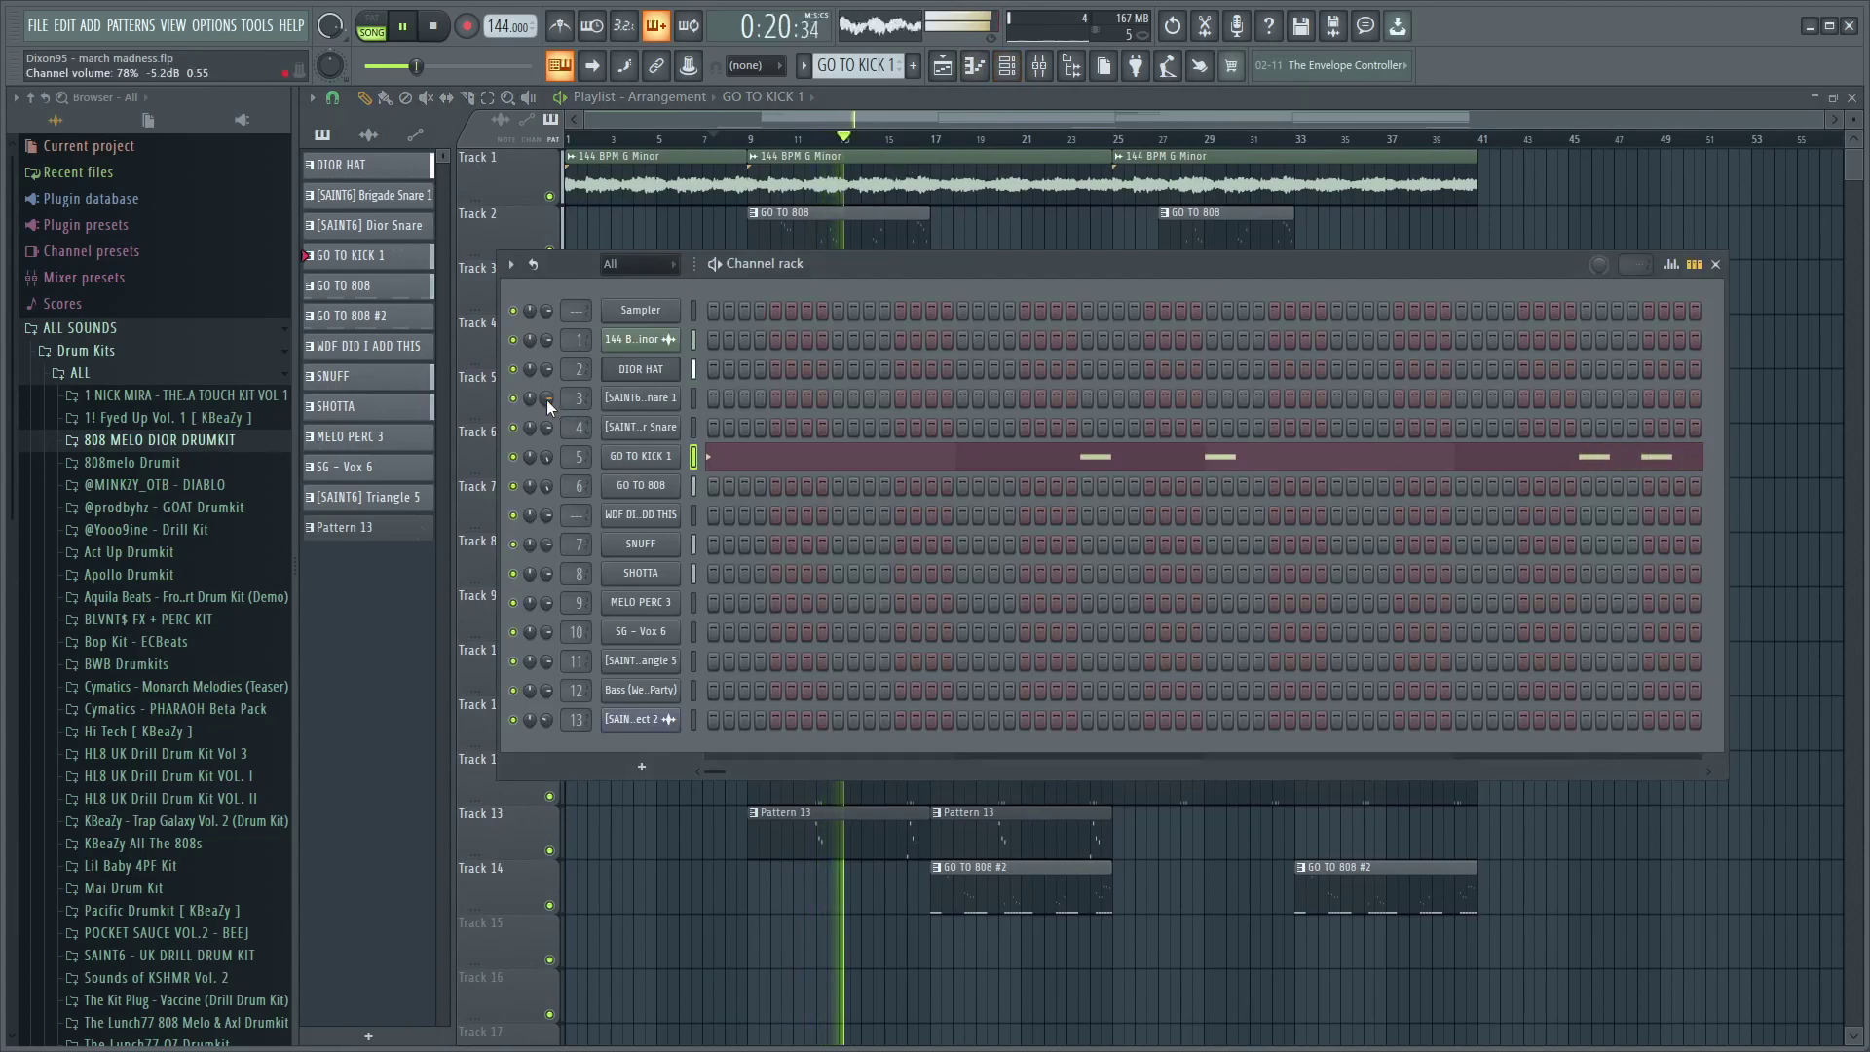
{"action": "key", "text": "space"}
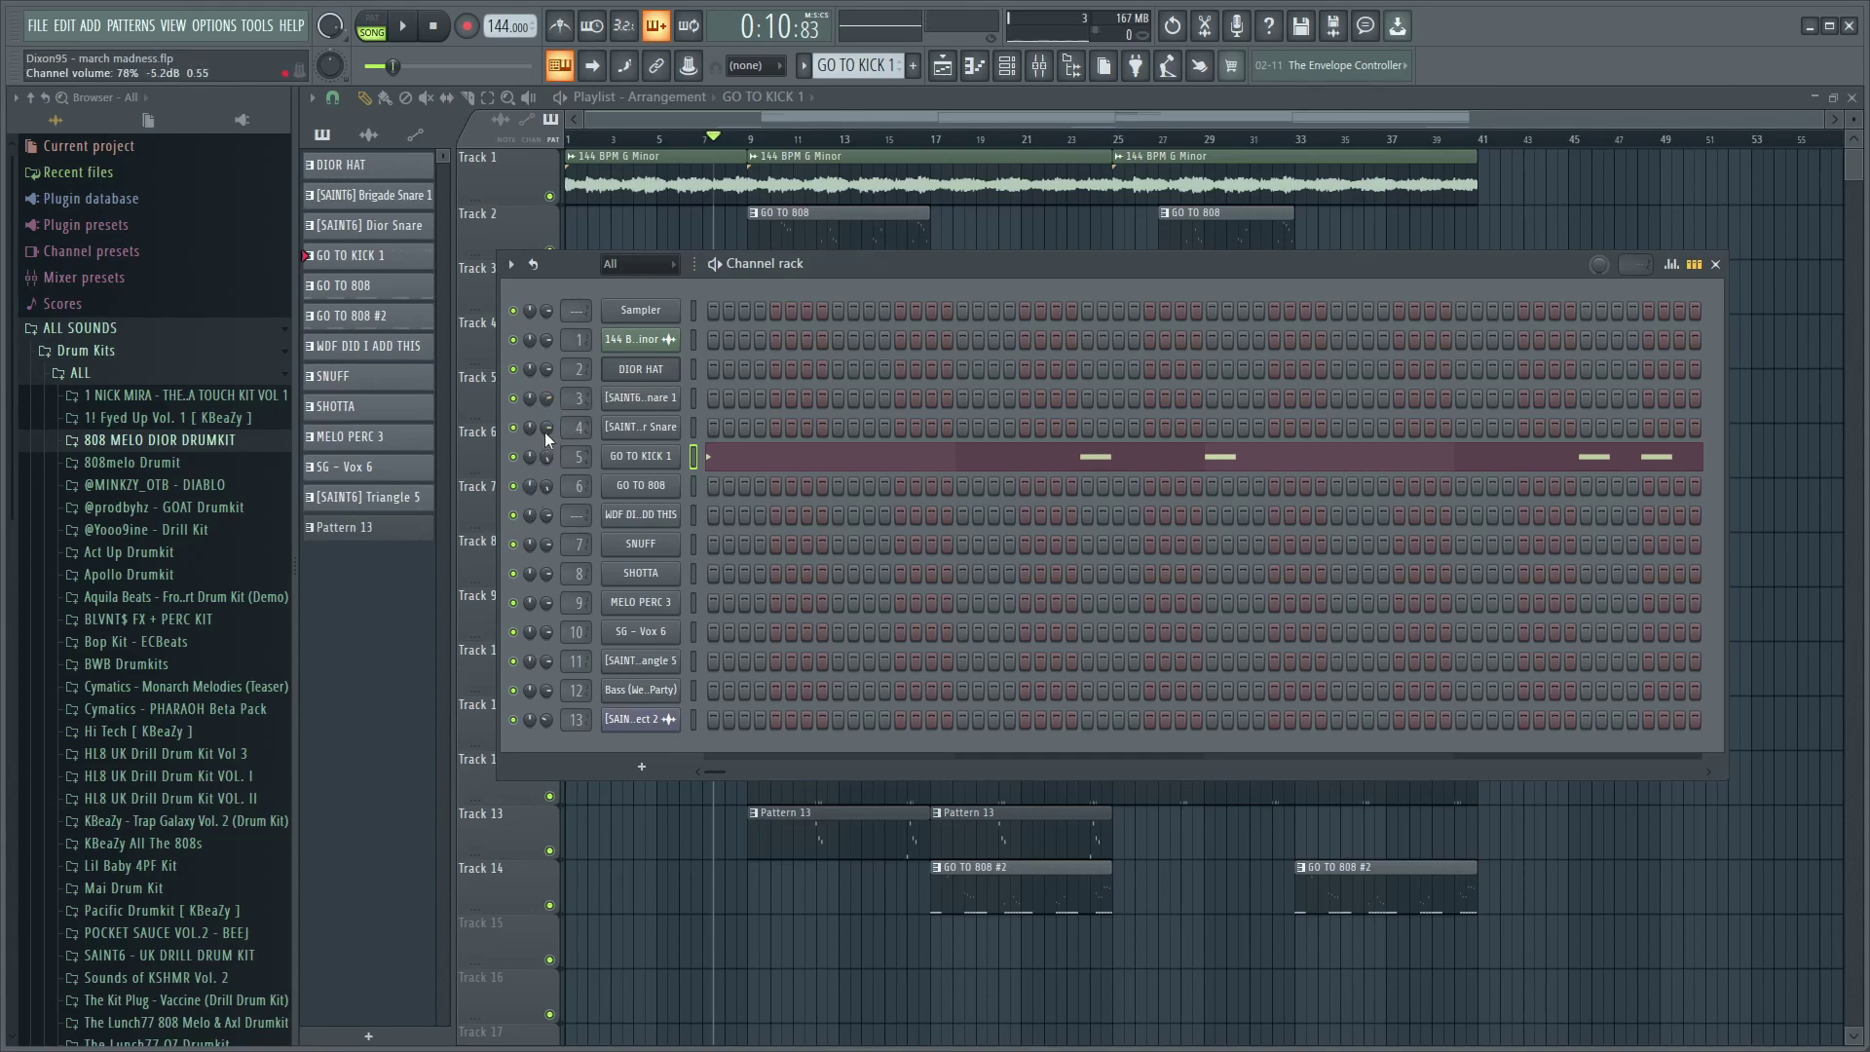
- Check the mixer, clear the mixer and channel rack from the playlist view, and place the playhead at bar 9
{"action": "left_click", "coordinate": [1040, 68]}
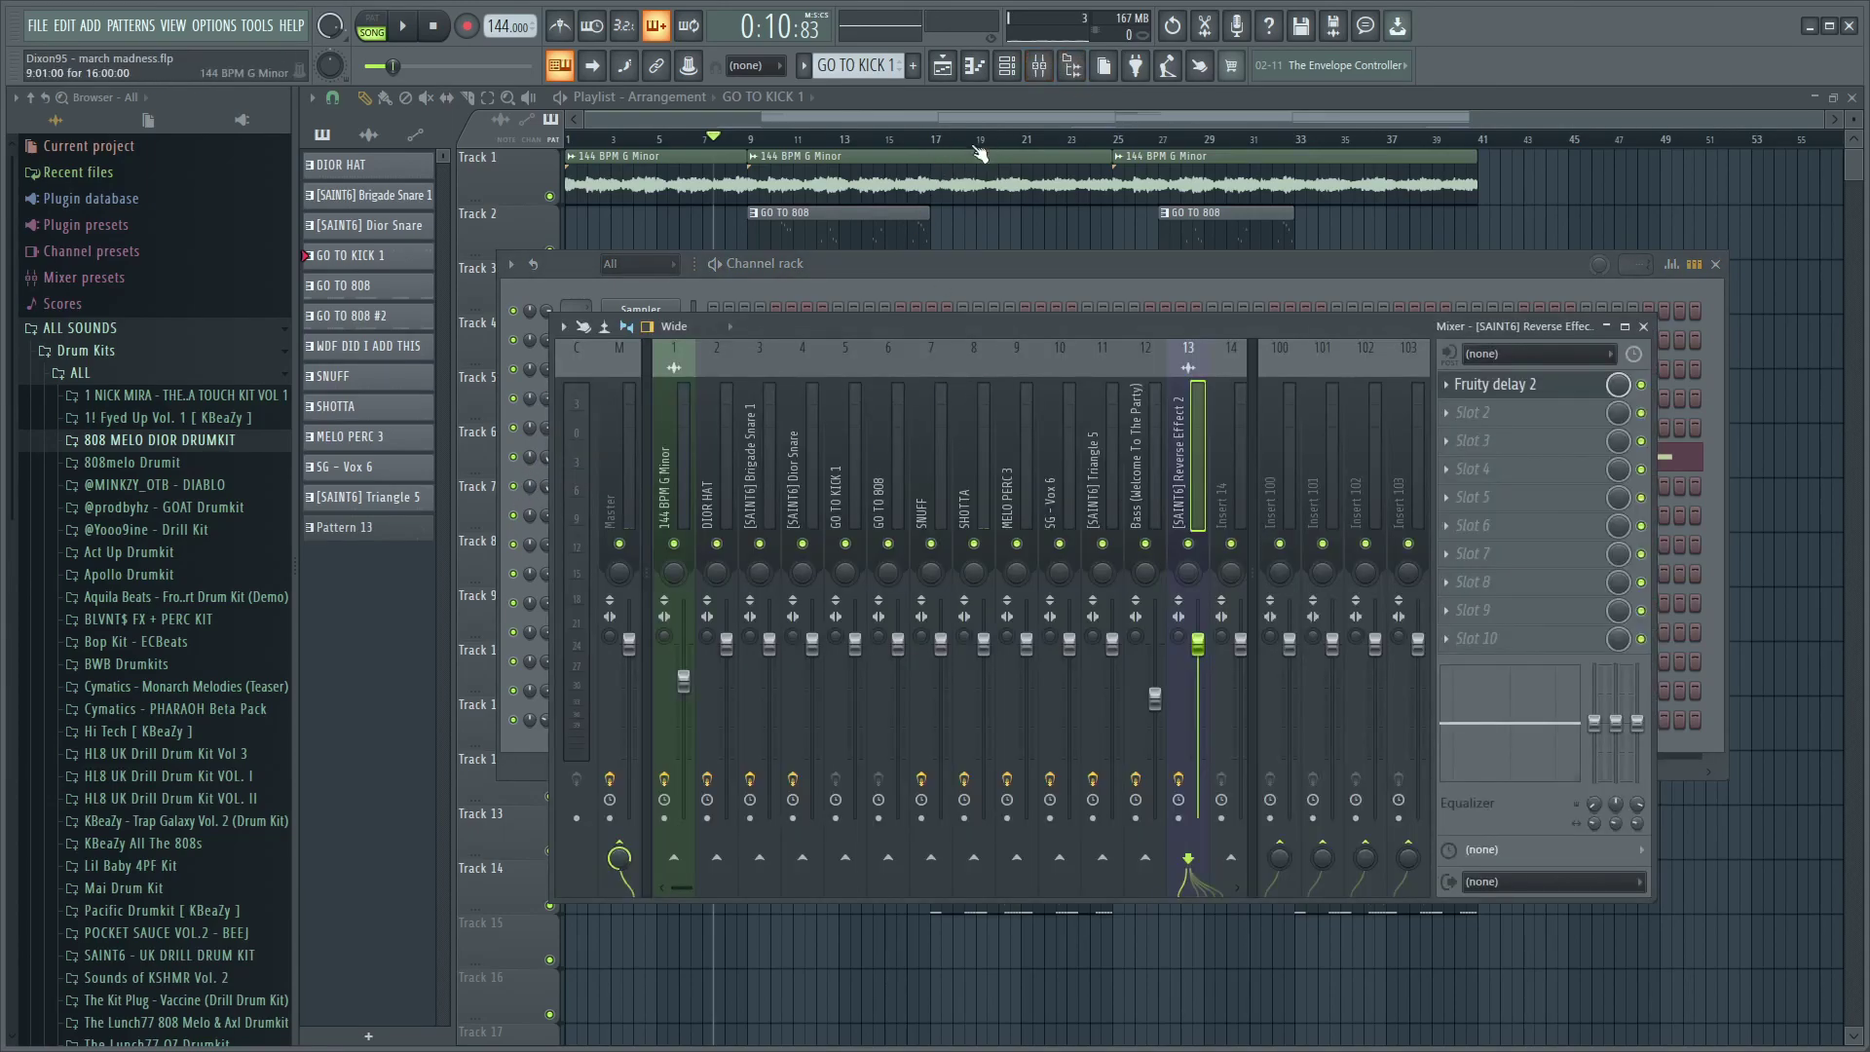
{"action": "left_click", "coordinate": [965, 111]}
{"action": "left_click", "coordinate": [748, 140]}
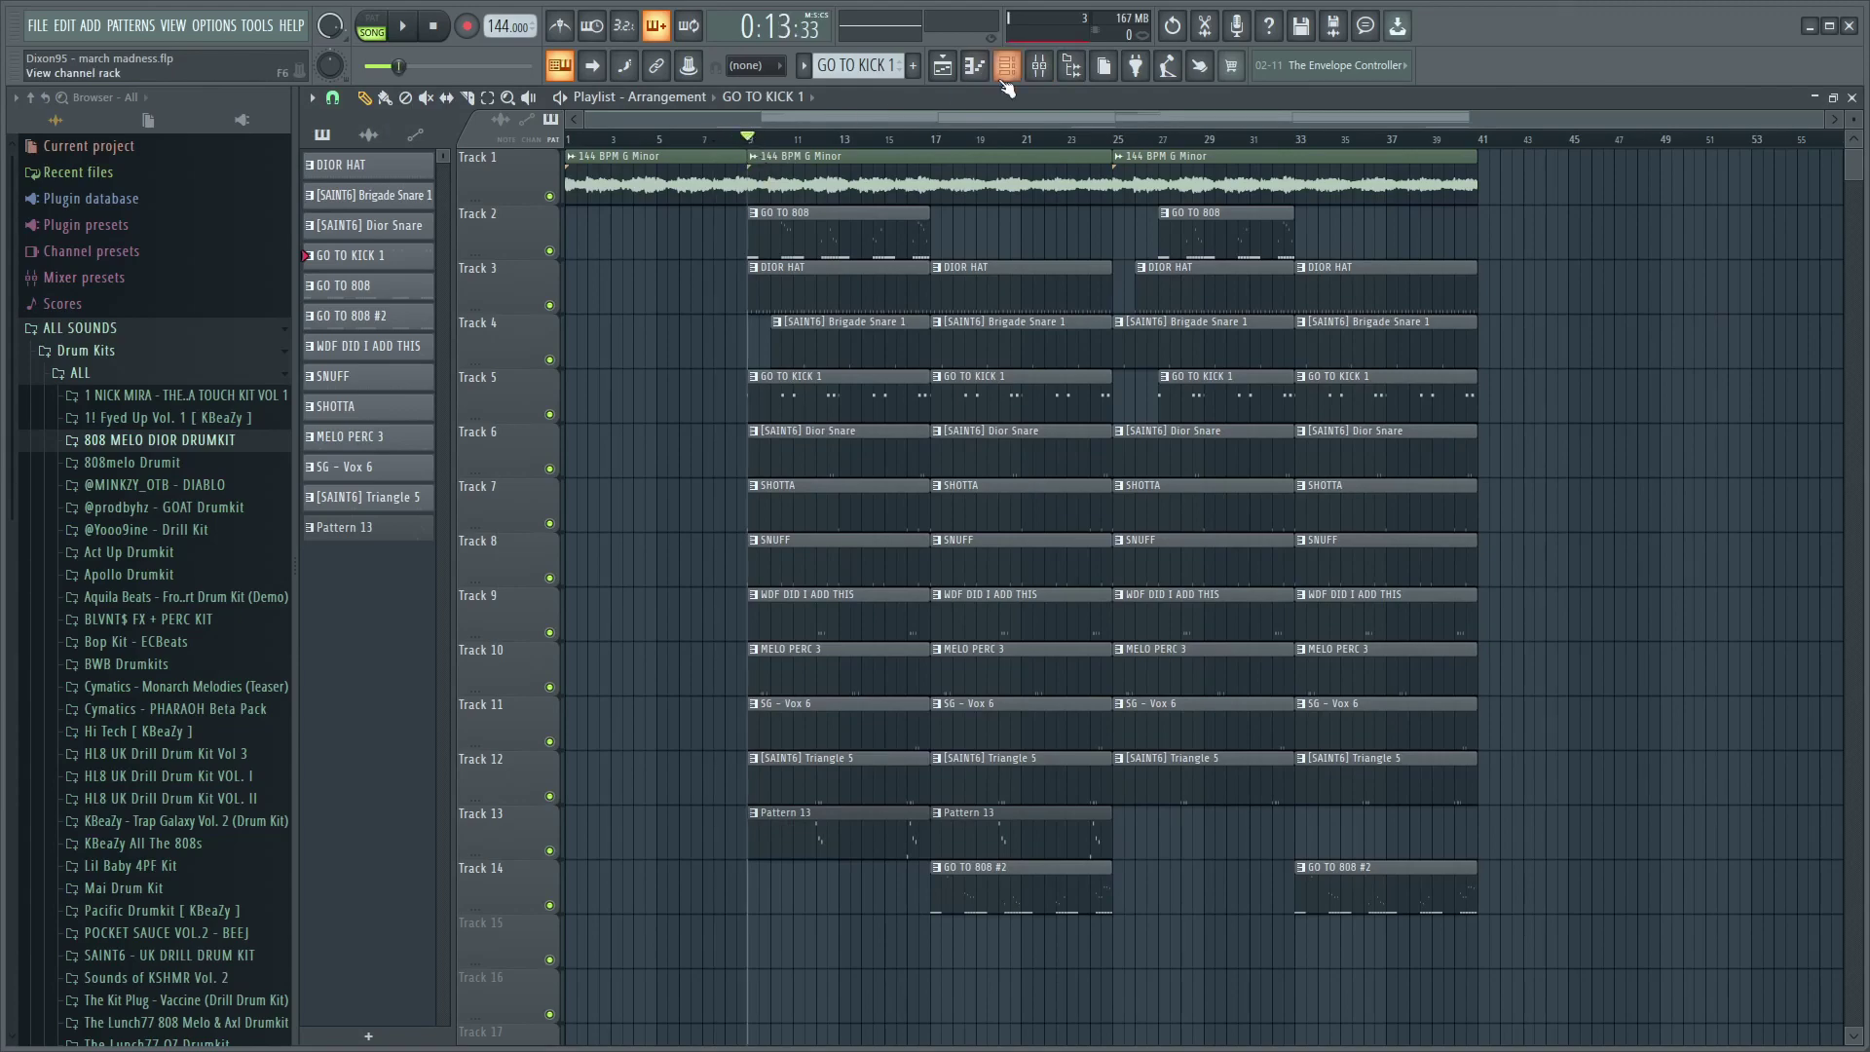
- Try to shift the second 144 BPM G Minor clip on Track 1, undo the move, and place the playhead at bar 5
{"action": "left_click", "coordinate": [571, 148]}
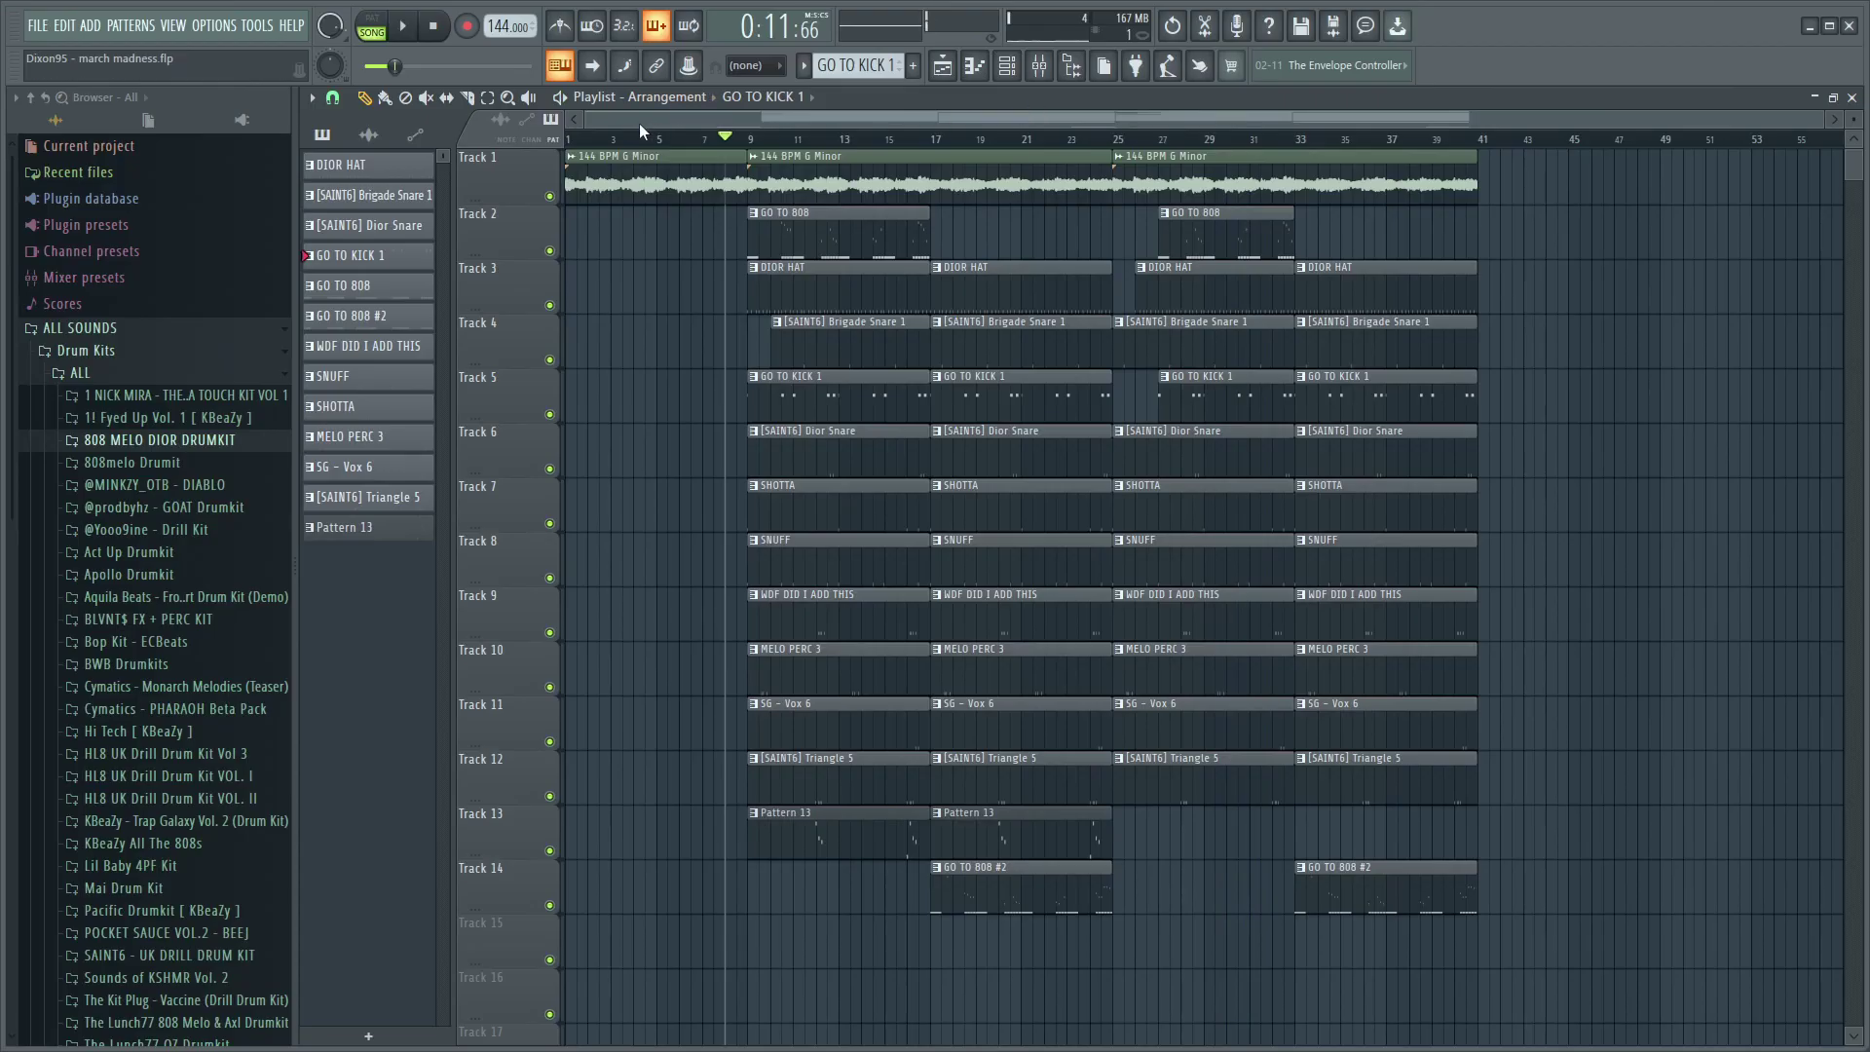
{"action": "left_click_drag", "start_coordinate": [816, 156], "coordinate": [847, 150]}
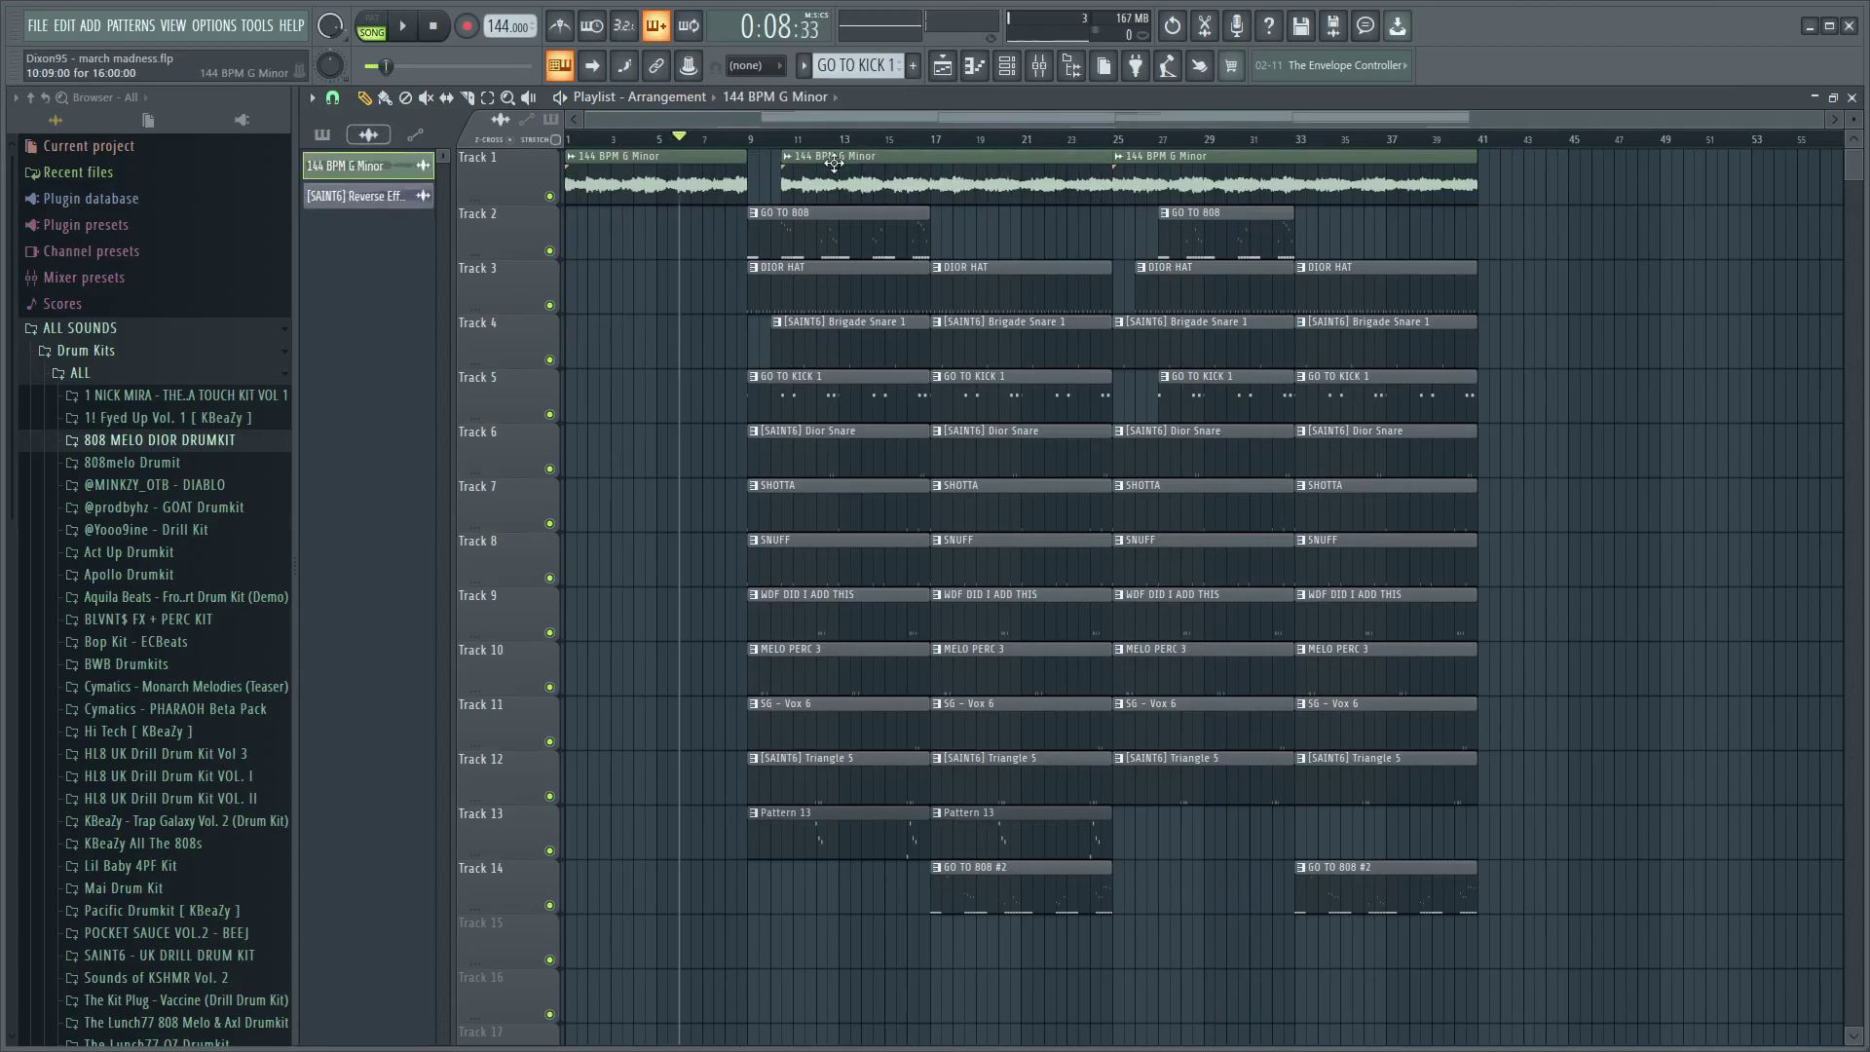
{"action": "key", "text": "ctrl+z"}
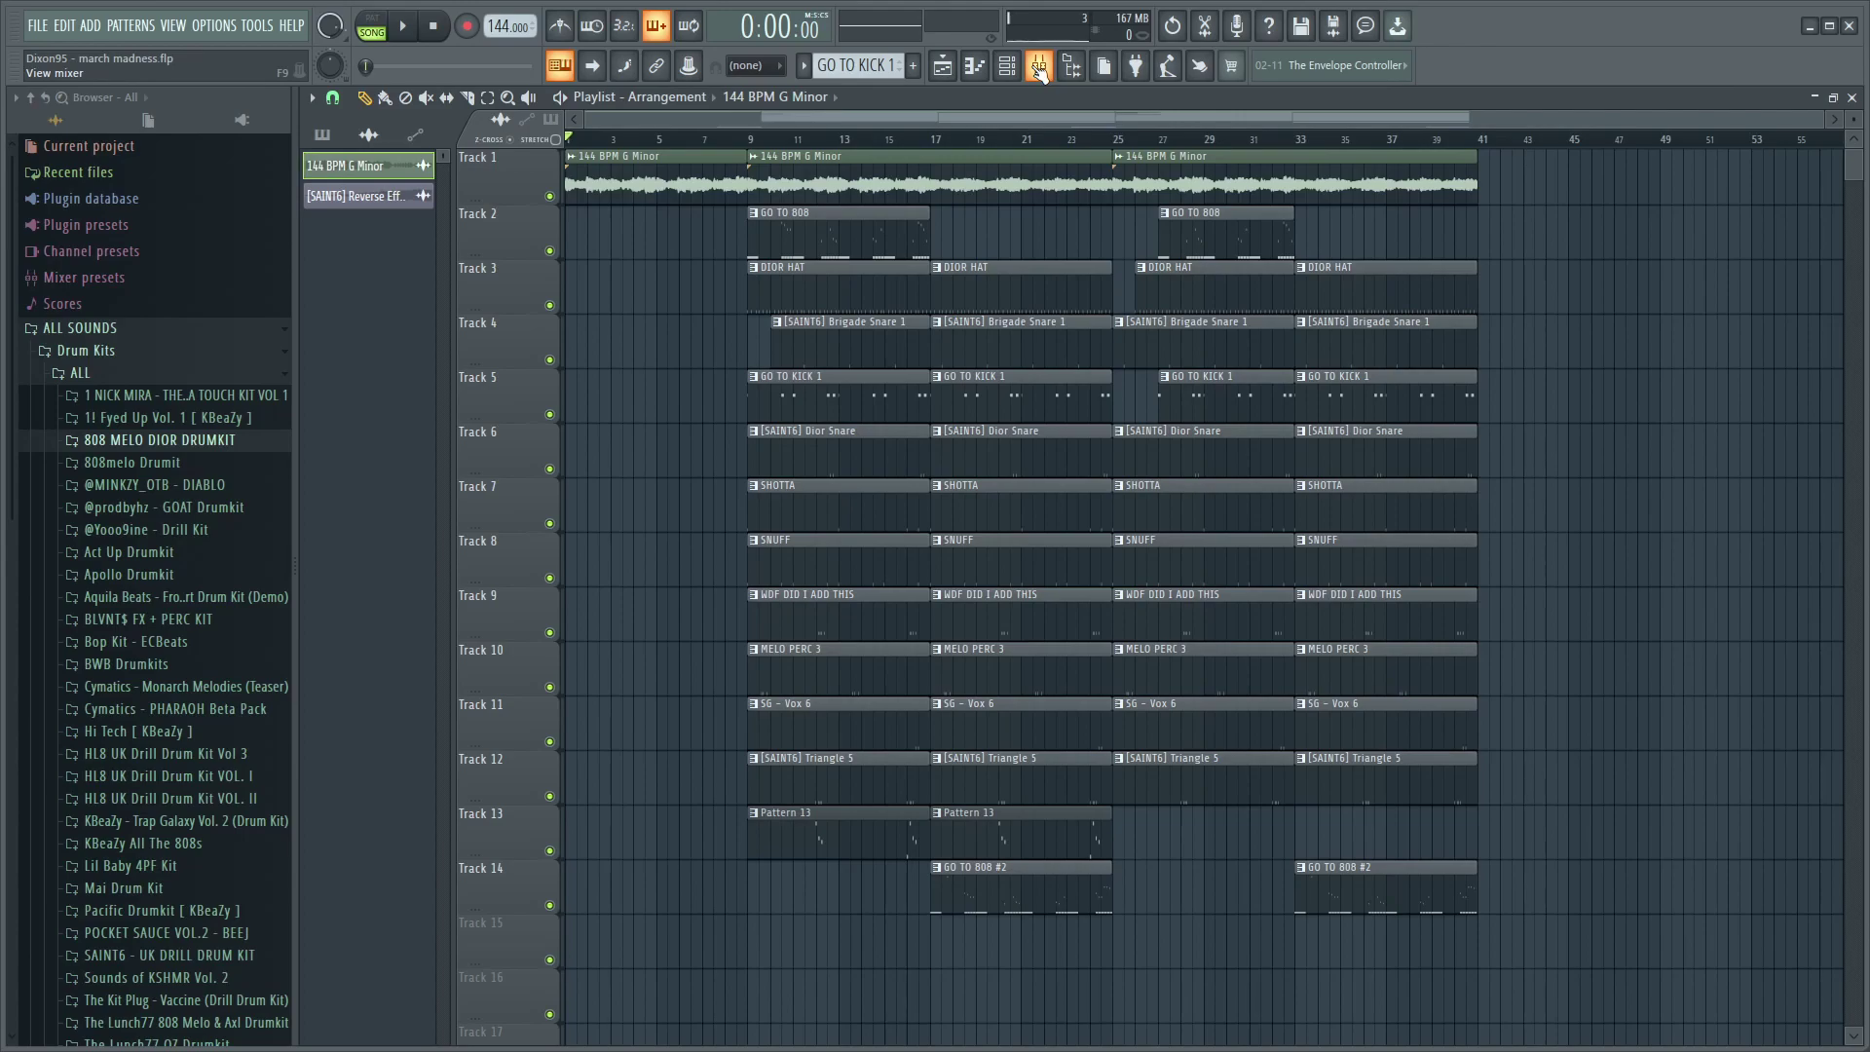
{"action": "left_click", "coordinate": [657, 139]}
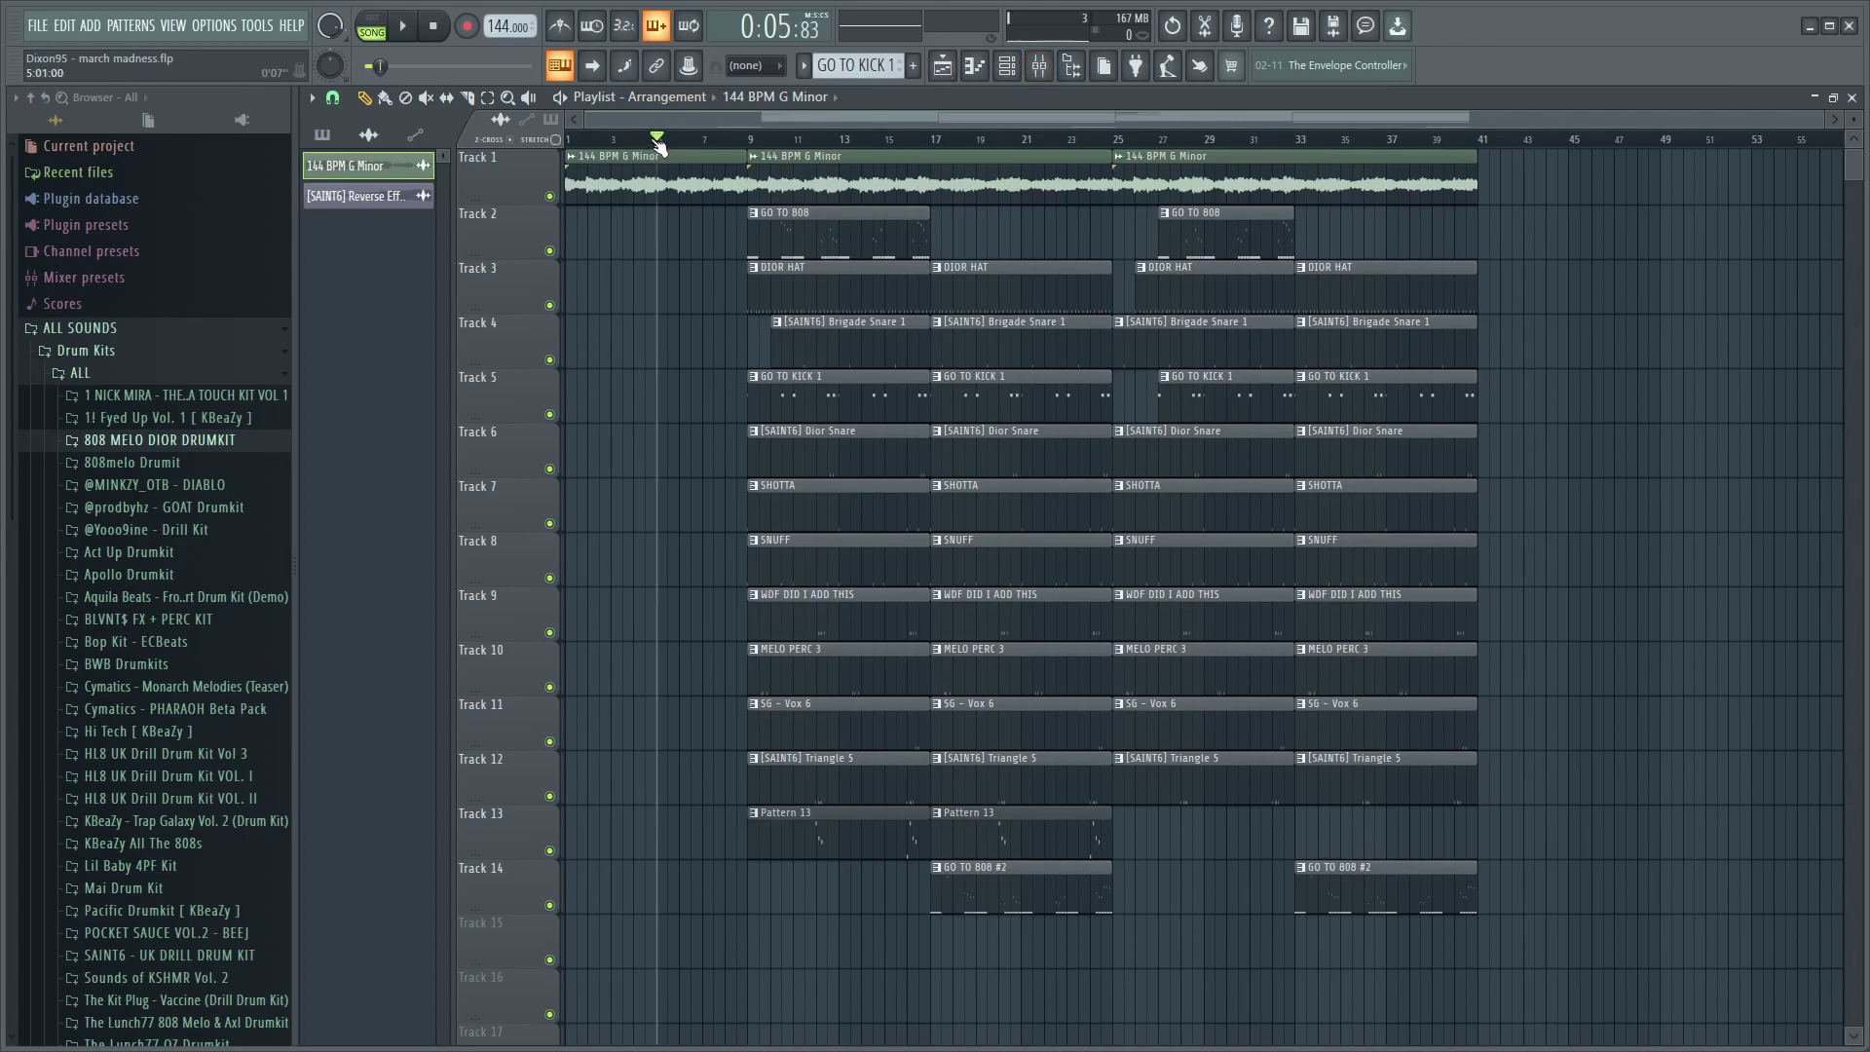